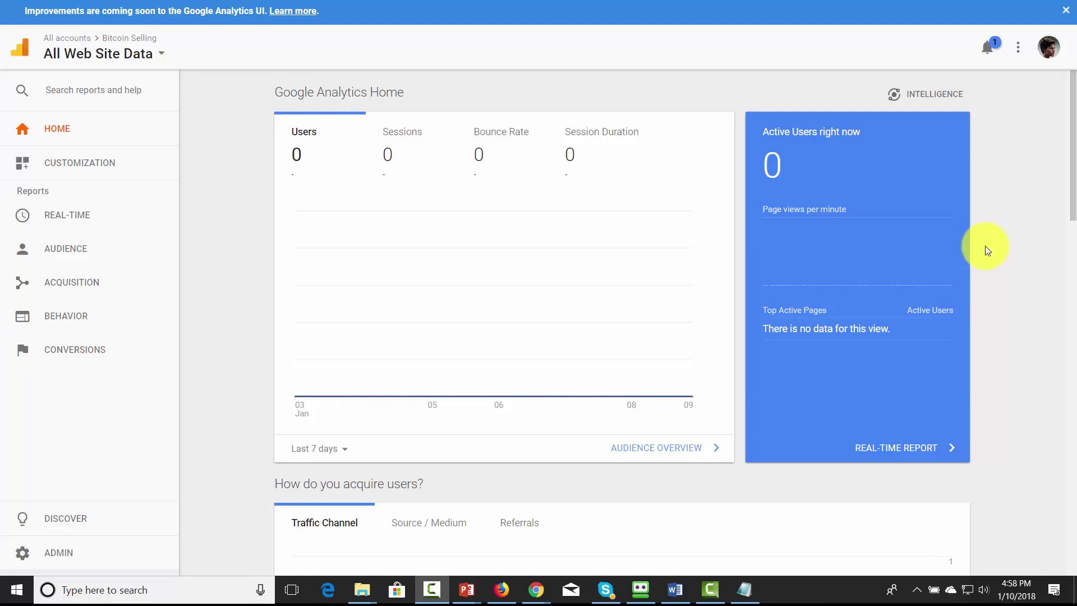
Step: Look through the Audience, Acquisition and Behavior report sections, including the Audience Overview and Behavior Overview reports
{"action": "left_click", "coordinate": [77, 254]}
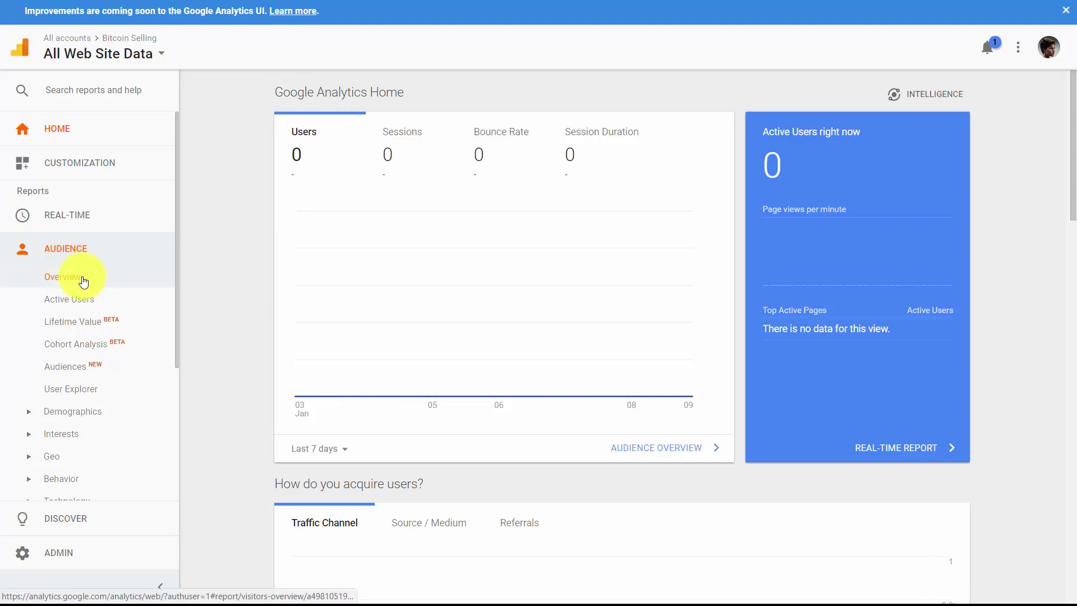
{"action": "scroll", "coordinate": [83, 280], "scroll_direction": "down", "scroll_amount": 1}
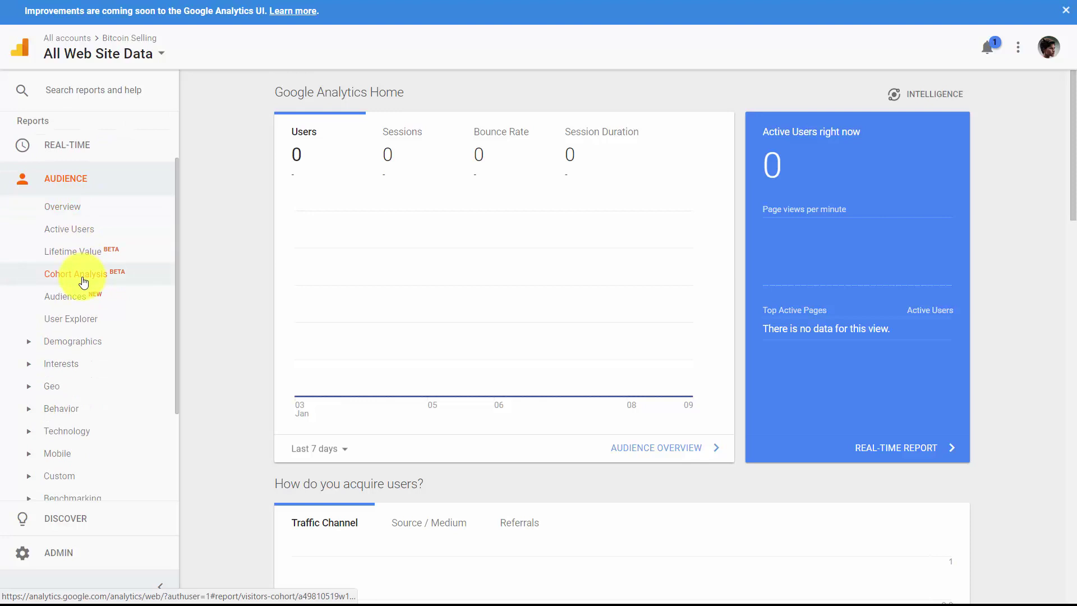
{"action": "scroll", "coordinate": [67, 413], "scroll_direction": "down", "scroll_amount": 2}
{"action": "left_click", "coordinate": [66, 418]}
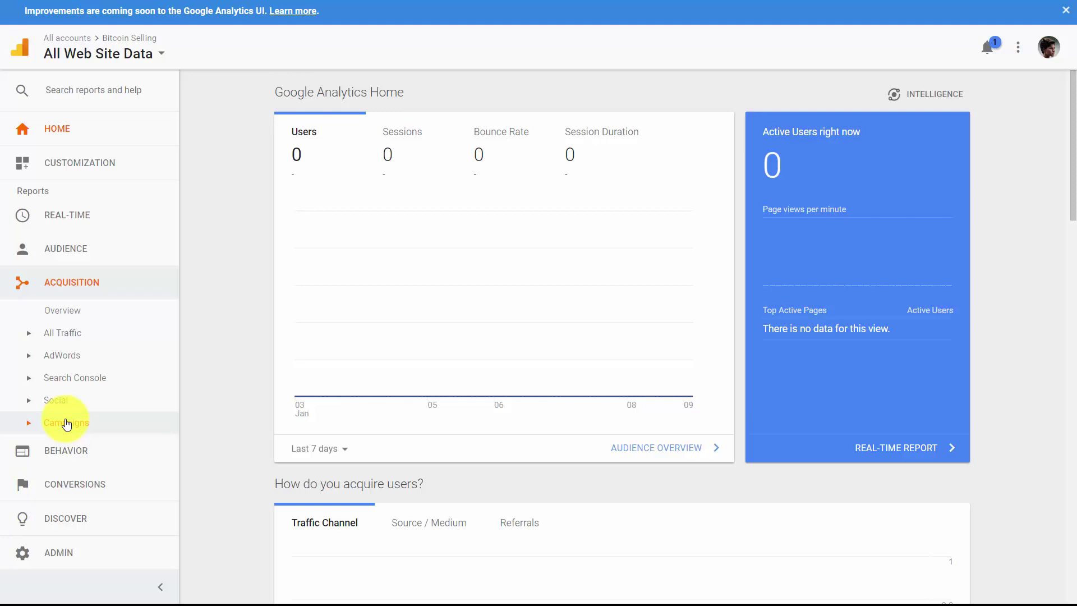
{"action": "left_click", "coordinate": [65, 451]}
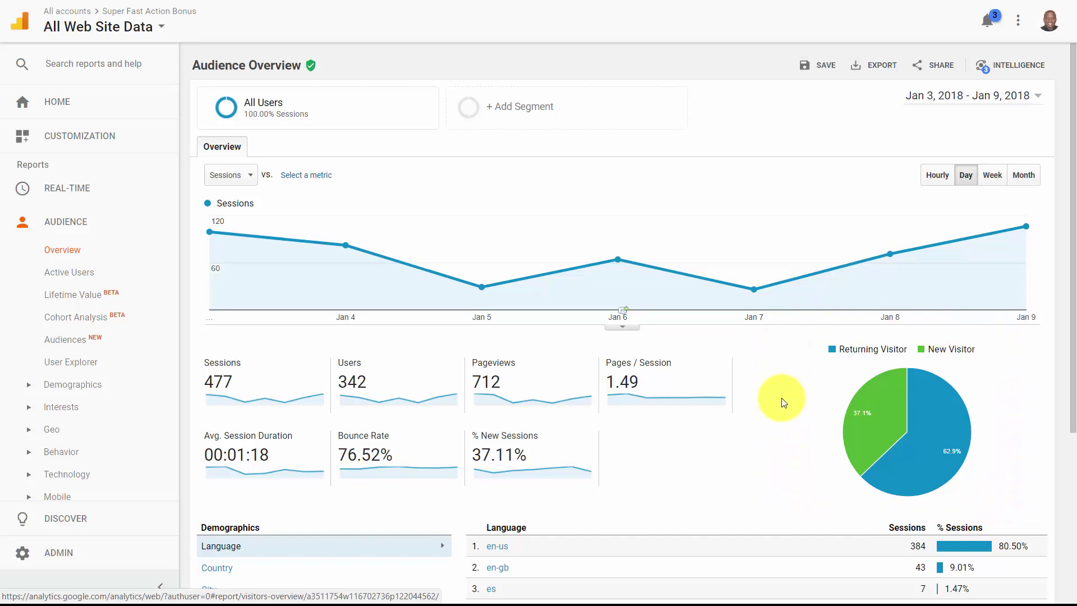
{"action": "scroll", "coordinate": [803, 457], "scroll_direction": "down", "scroll_amount": 1}
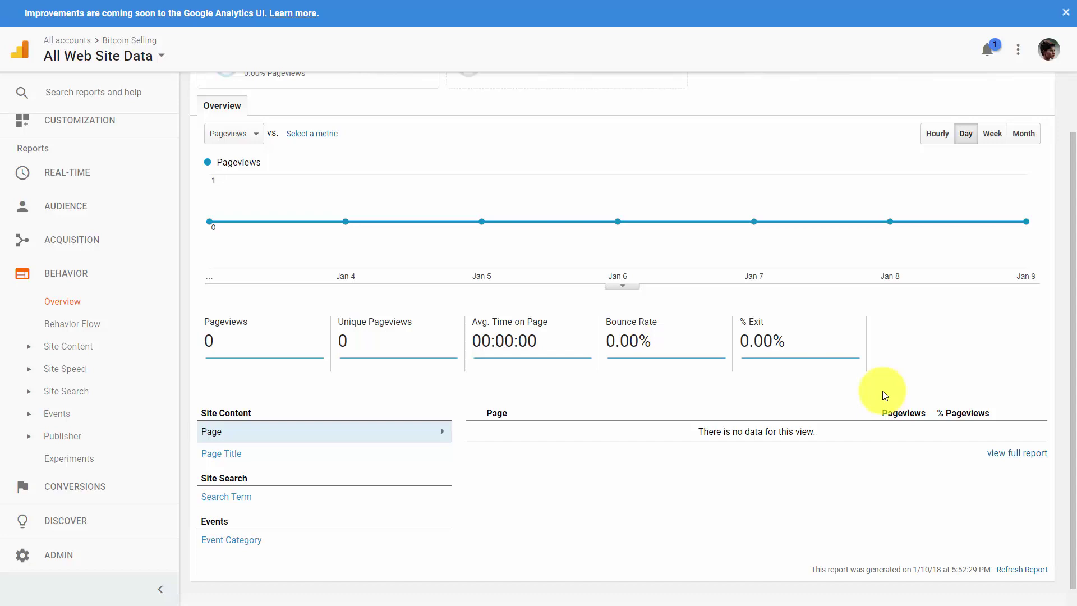
{"action": "scroll", "coordinate": [898, 387], "scroll_direction": "down", "scroll_amount": 1}
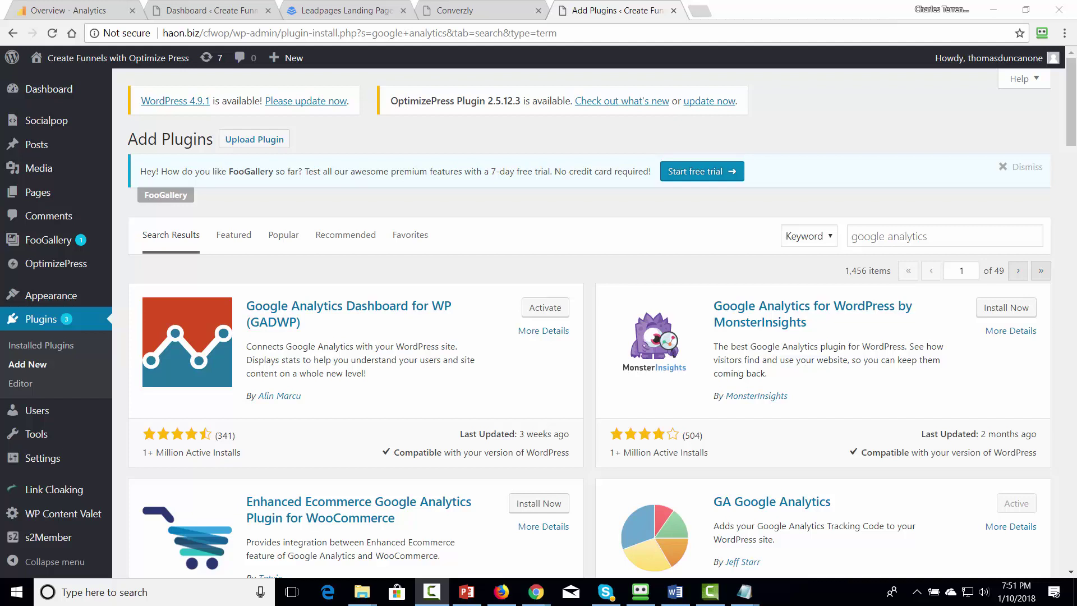
Step: Switch to the WordPress site and review the header tracking code in OptimizePress's Analytics and Tracking settings
{"action": "left_click", "coordinate": [779, 219]}
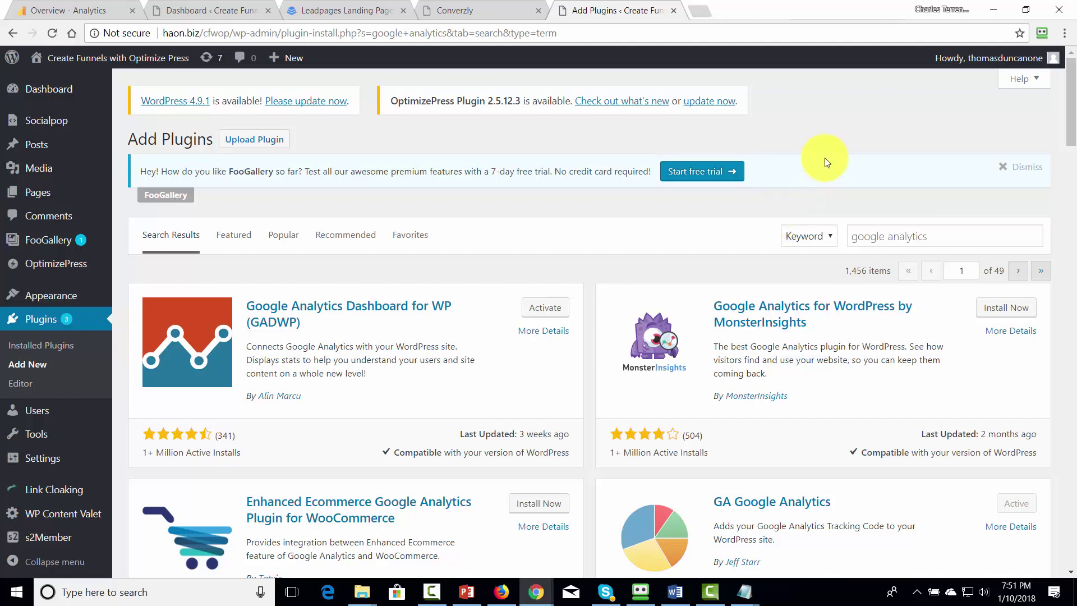
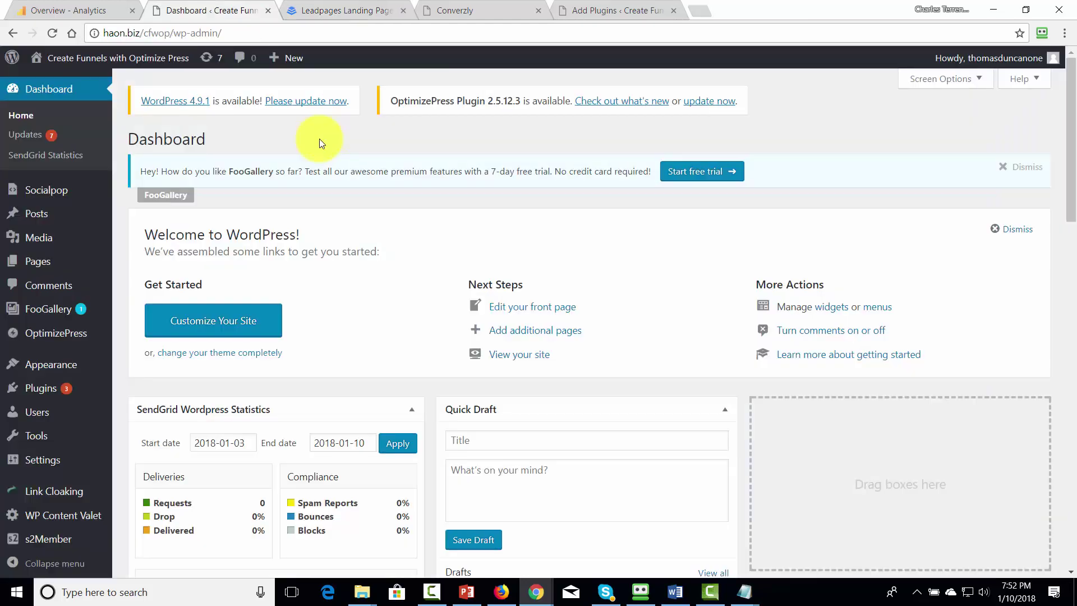
{"action": "mouse_move", "coordinate": [61, 332]}
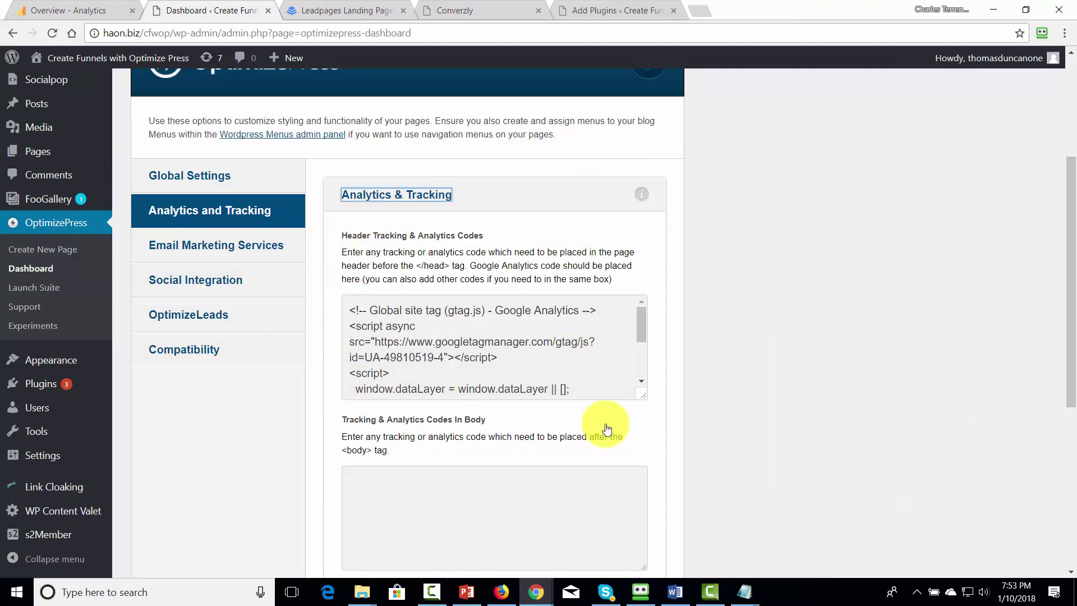
{"action": "scroll", "coordinate": [617, 410], "scroll_direction": "up", "scroll_amount": 4}
{"action": "scroll", "coordinate": [661, 413], "scroll_direction": "down", "scroll_amount": 1}
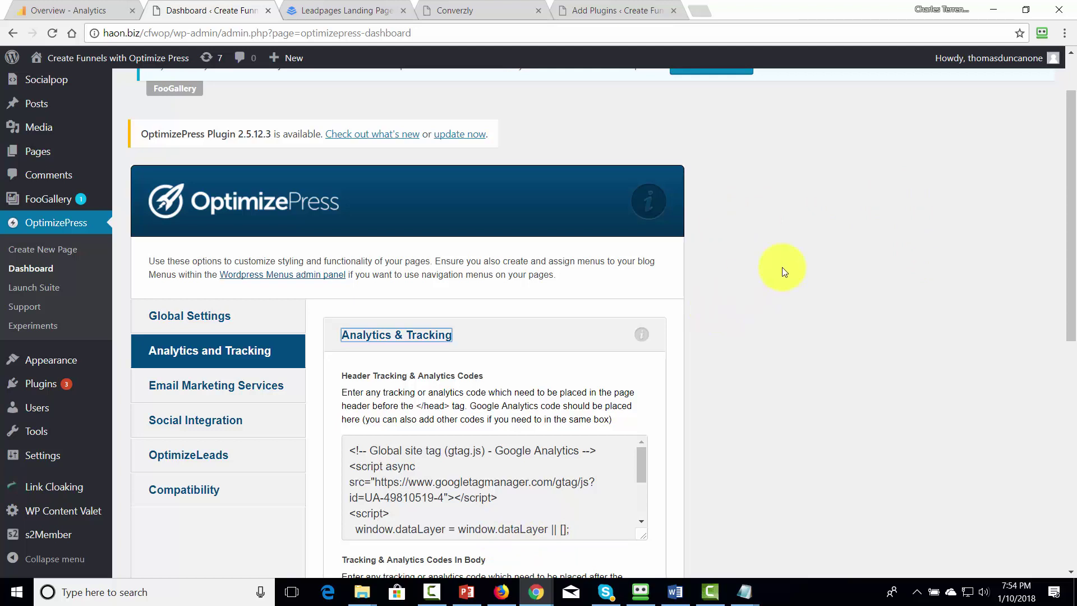
{"action": "left_click", "coordinate": [449, 396]}
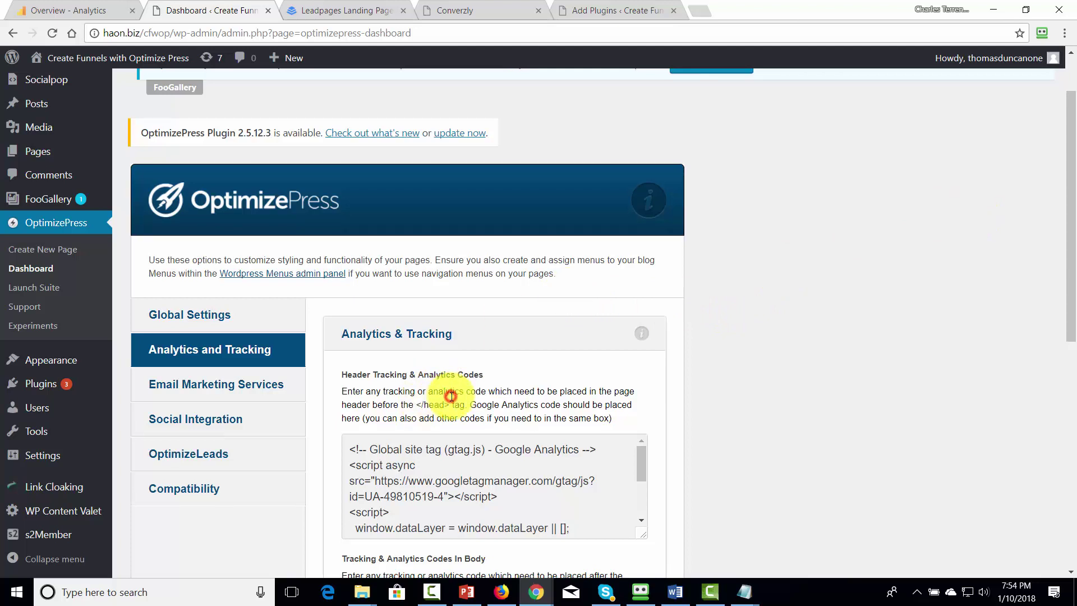
{"action": "scroll", "coordinate": [437, 393], "scroll_direction": "down", "scroll_amount": 1}
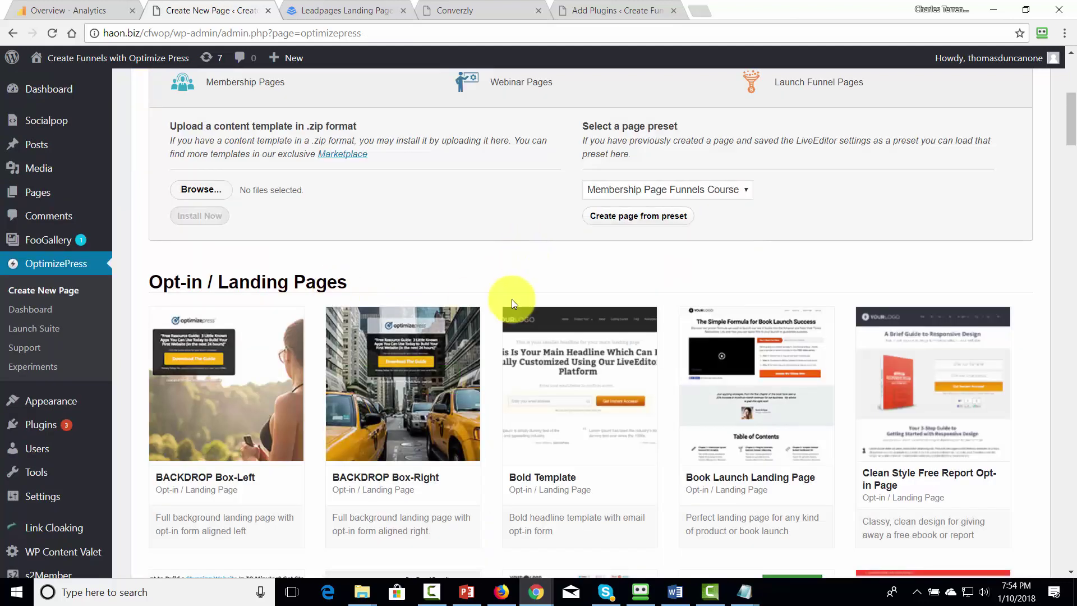
Step: Create an OptimizePress page named Google Analytics Test from the BACKDROP Box-Left template and open its optin box form settings
{"action": "scroll", "coordinate": [498, 307], "scroll_direction": "down", "scroll_amount": 1}
{"action": "scroll", "coordinate": [499, 307], "scroll_direction": "down", "scroll_amount": 2}
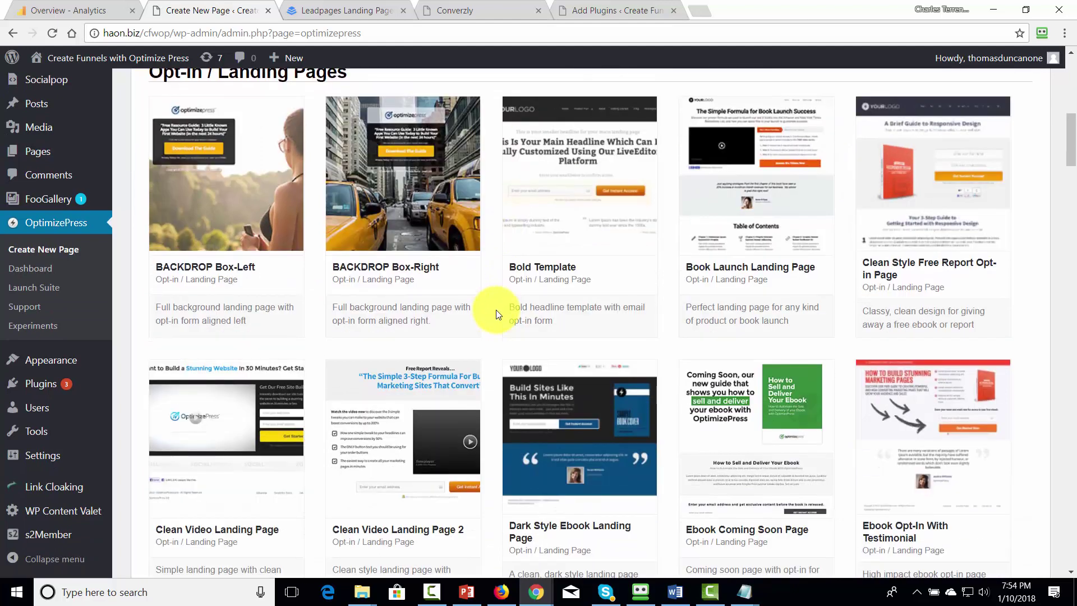
{"action": "scroll", "coordinate": [496, 309], "scroll_direction": "down", "scroll_amount": 3}
{"action": "scroll", "coordinate": [453, 368], "scroll_direction": "up", "scroll_amount": 9}
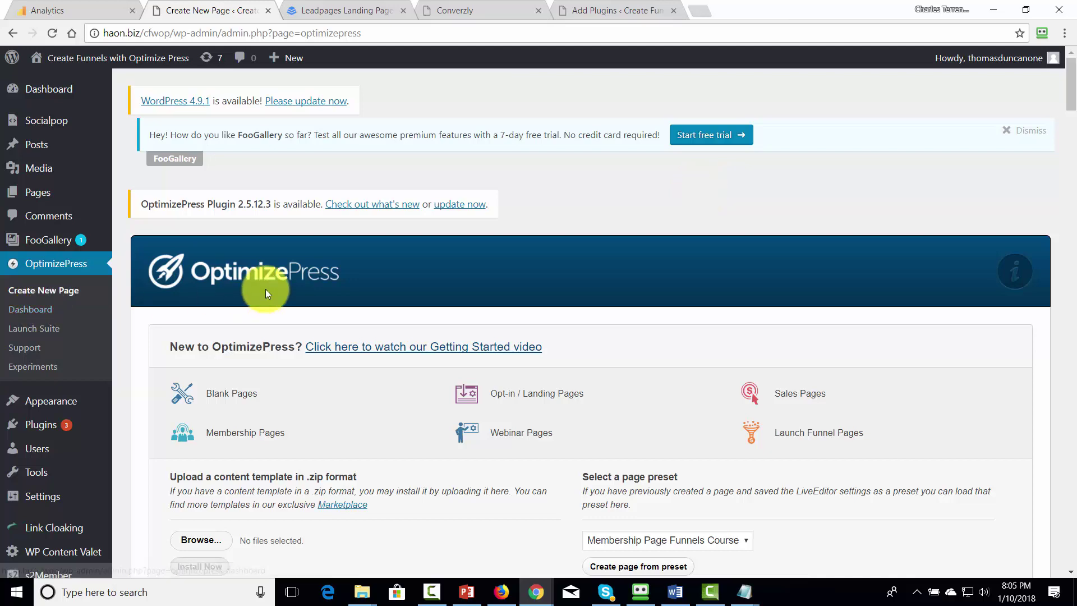
{"action": "scroll", "coordinate": [265, 288], "scroll_direction": "down", "scroll_amount": 5}
{"action": "scroll", "coordinate": [265, 289], "scroll_direction": "down", "scroll_amount": 2}
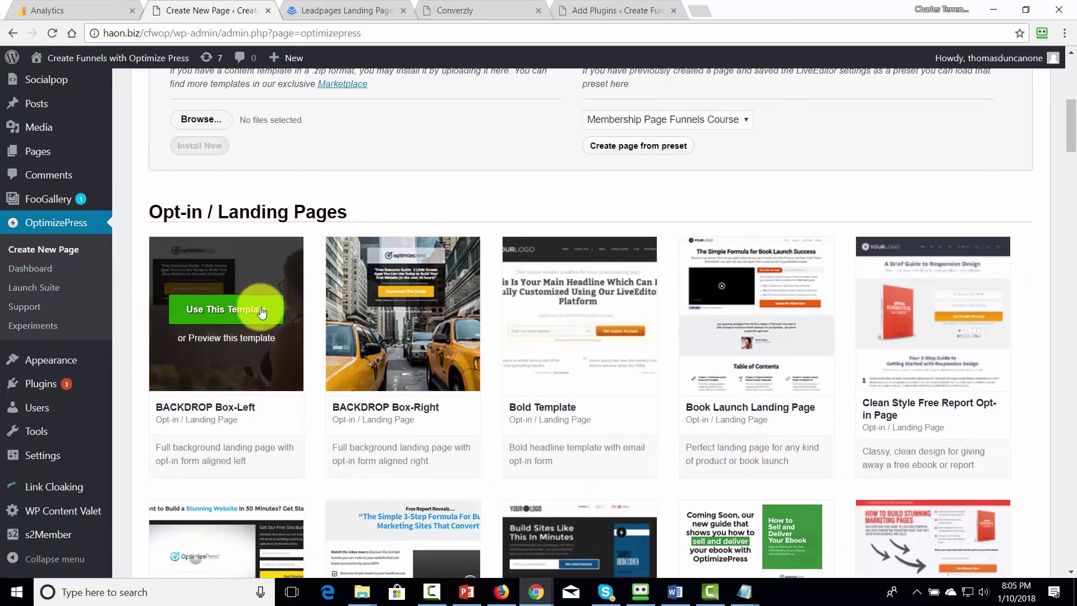
{"action": "left_click", "coordinate": [234, 319]}
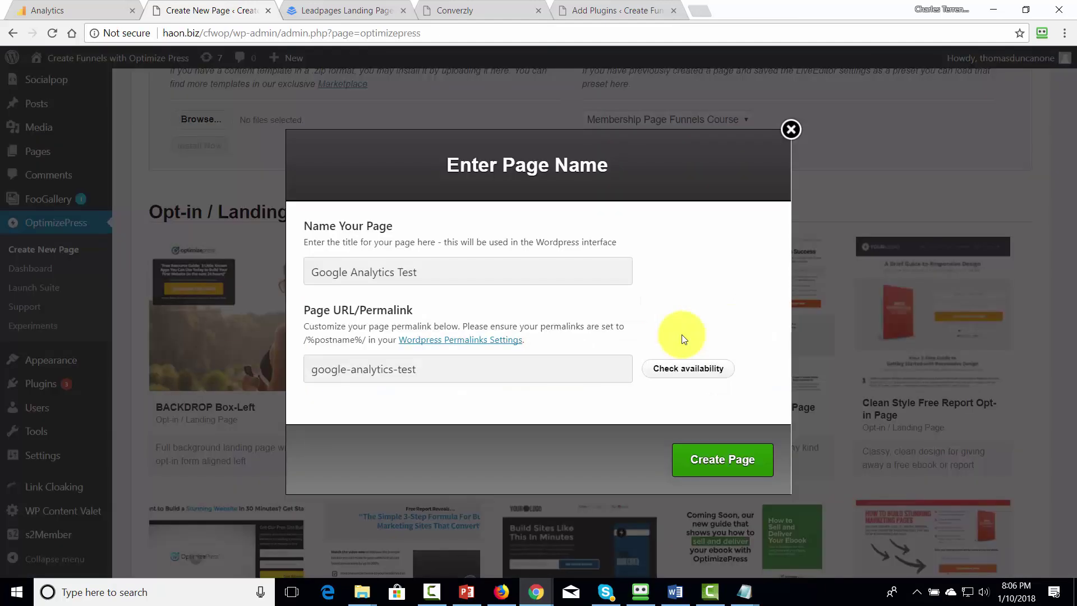
{"action": "left_click", "coordinate": [681, 467]}
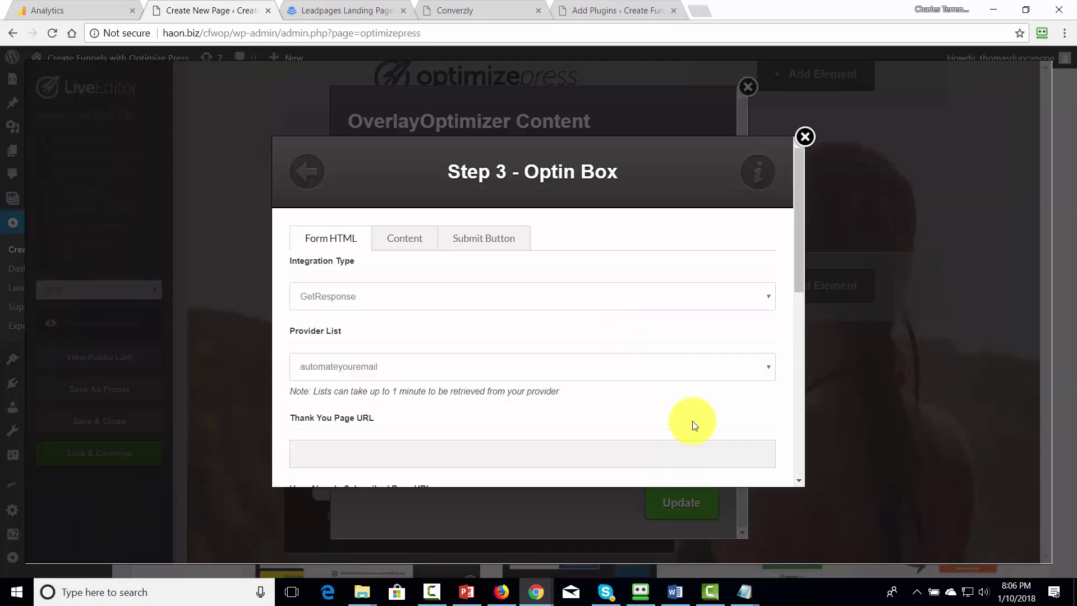
{"action": "scroll", "coordinate": [693, 426], "scroll_direction": "down", "scroll_amount": 1}
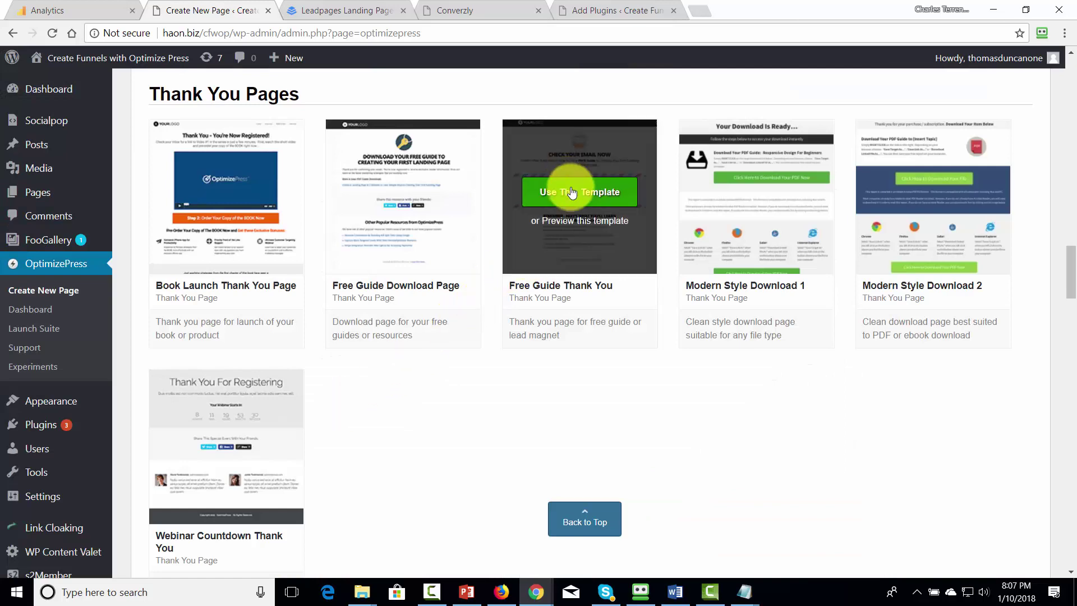
Step: Create a page named Google Analytics Test 2 from the Free Guide Thank You template, set it to Publish and save it
{"action": "left_click", "coordinate": [571, 190]}
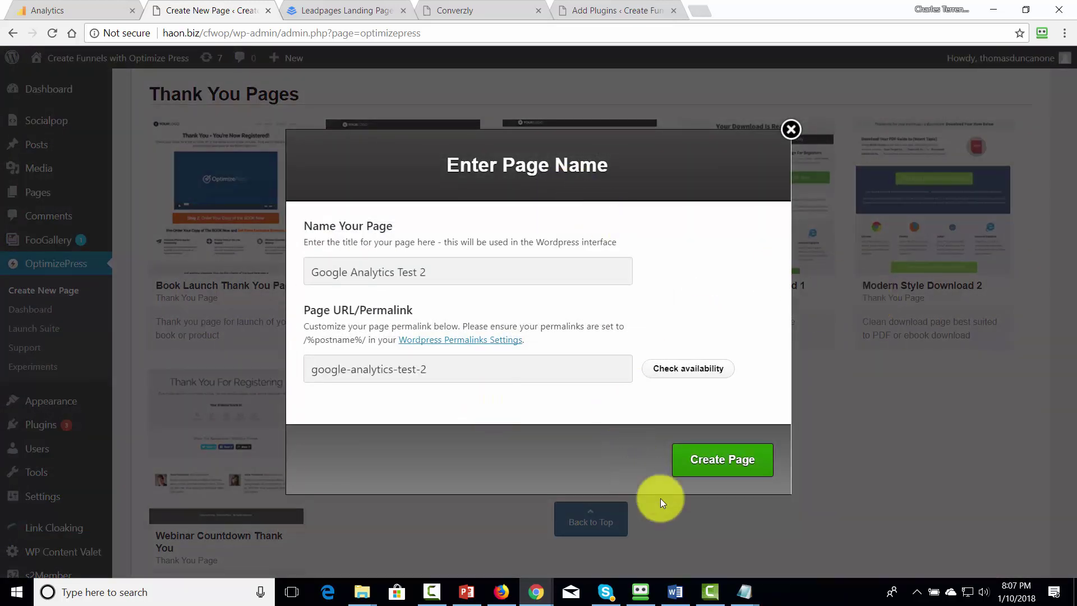
{"action": "left_click", "coordinate": [709, 458]}
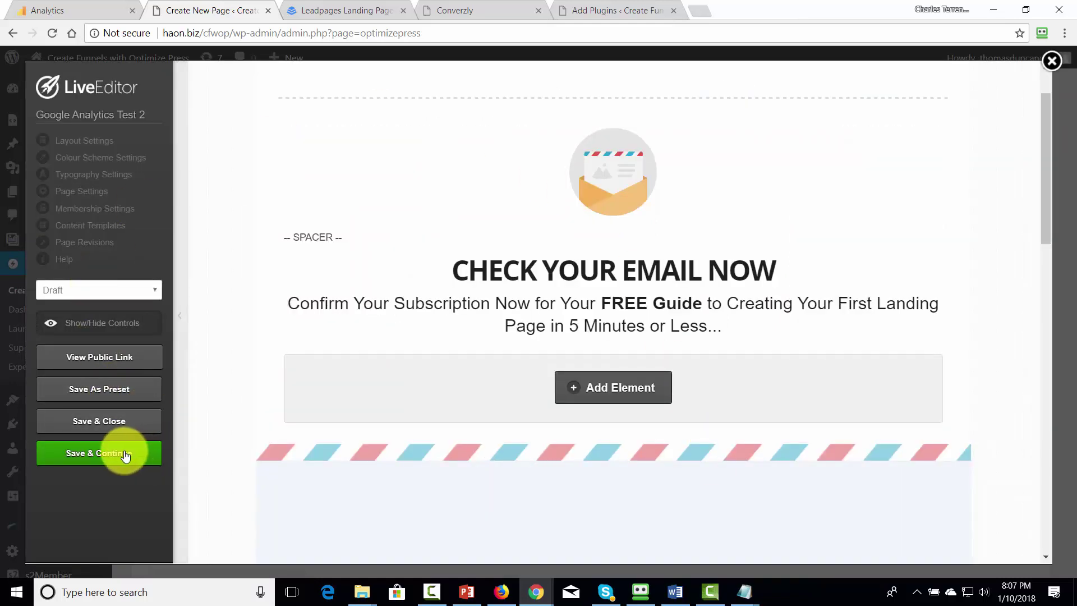
{"action": "left_click", "coordinate": [128, 296]}
{"action": "left_click", "coordinate": [116, 315]}
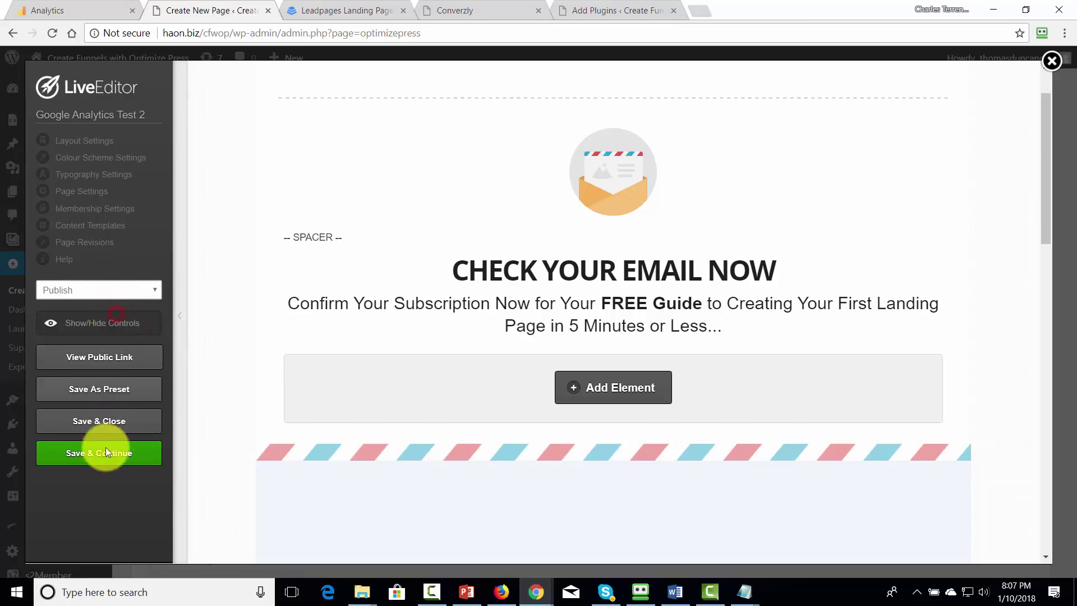
{"action": "left_click", "coordinate": [107, 453]}
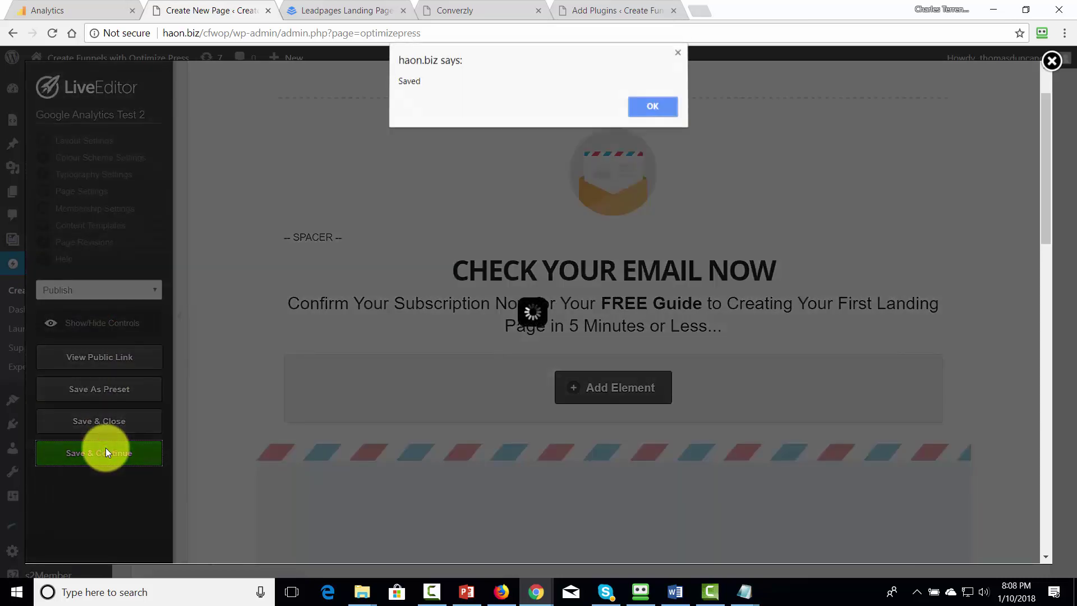
{"action": "left_click", "coordinate": [645, 116]}
Step: View the Google Analytics Test 2 page publicly and copy its URL
{"action": "left_click", "coordinate": [155, 355]}
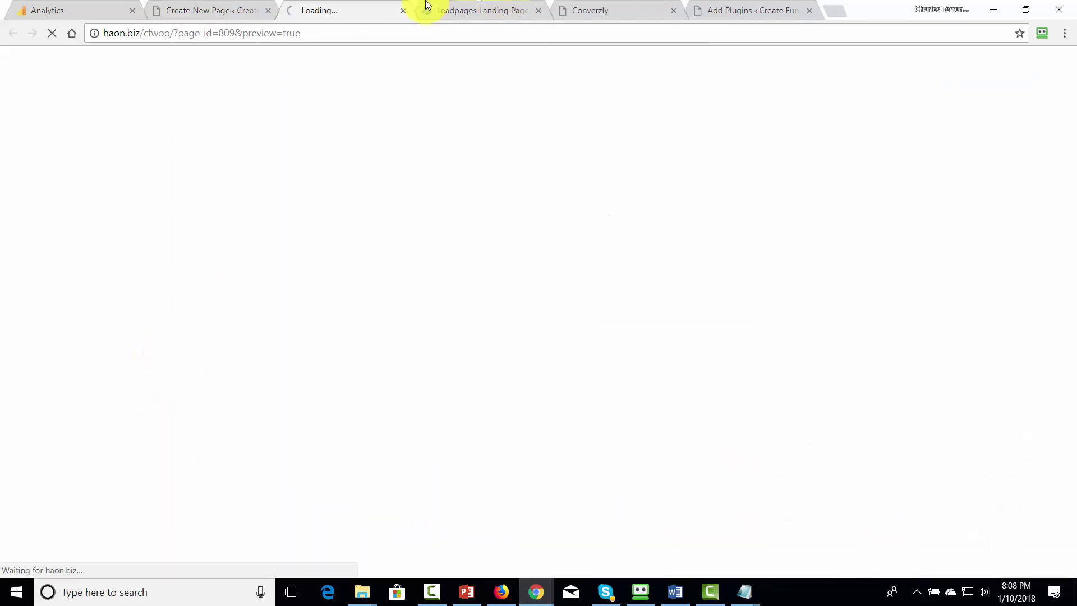
{"action": "left_click", "coordinate": [203, 37]}
{"action": "right_click", "coordinate": [203, 37]}
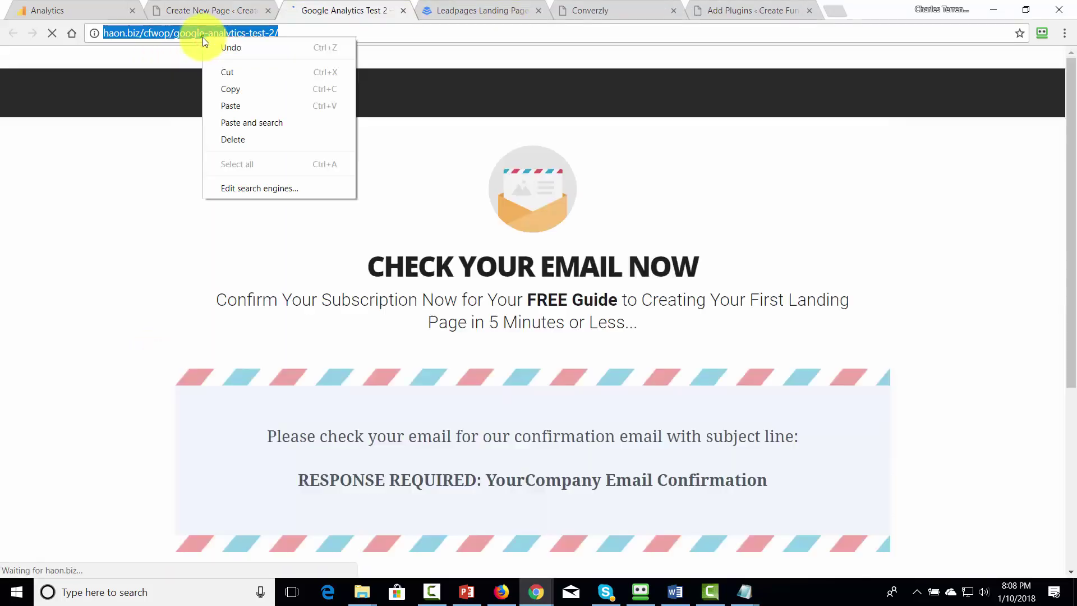
{"action": "left_click", "coordinate": [234, 93]}
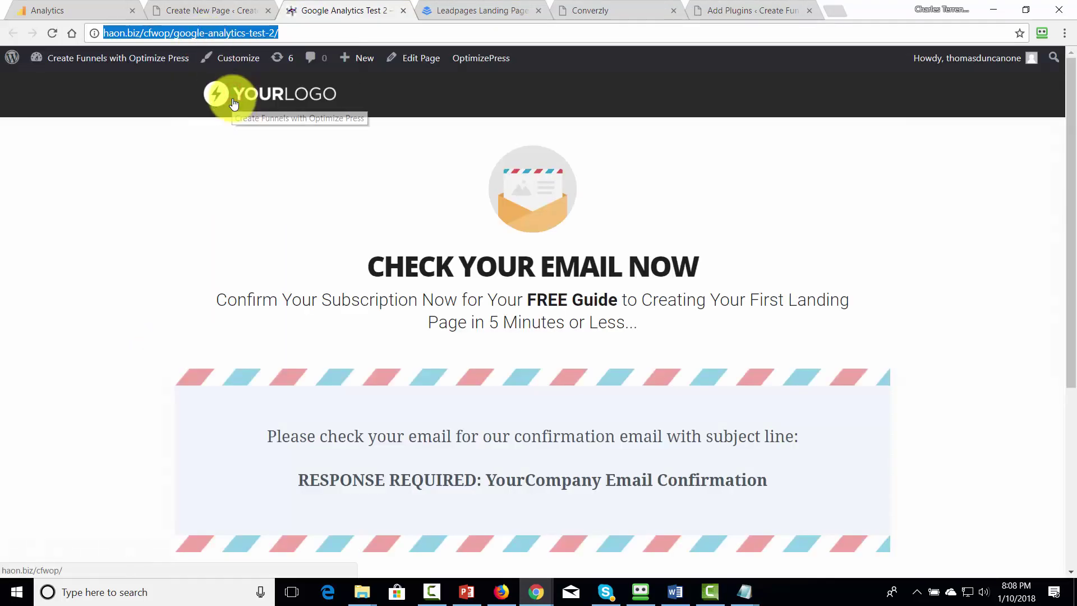
{"action": "key", "text": "ctrl+Page_Up"}
{"action": "left_click", "coordinate": [348, 315]}
{"action": "right_click", "coordinate": [345, 318]}
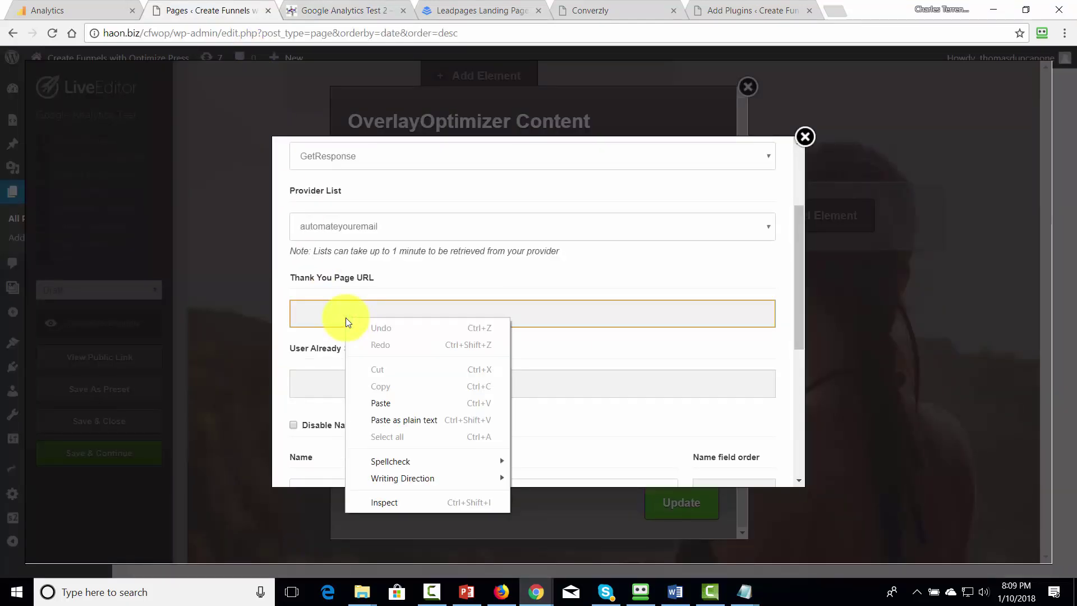
{"action": "left_click", "coordinate": [345, 318]}
{"action": "key", "text": "ctrl+v"}
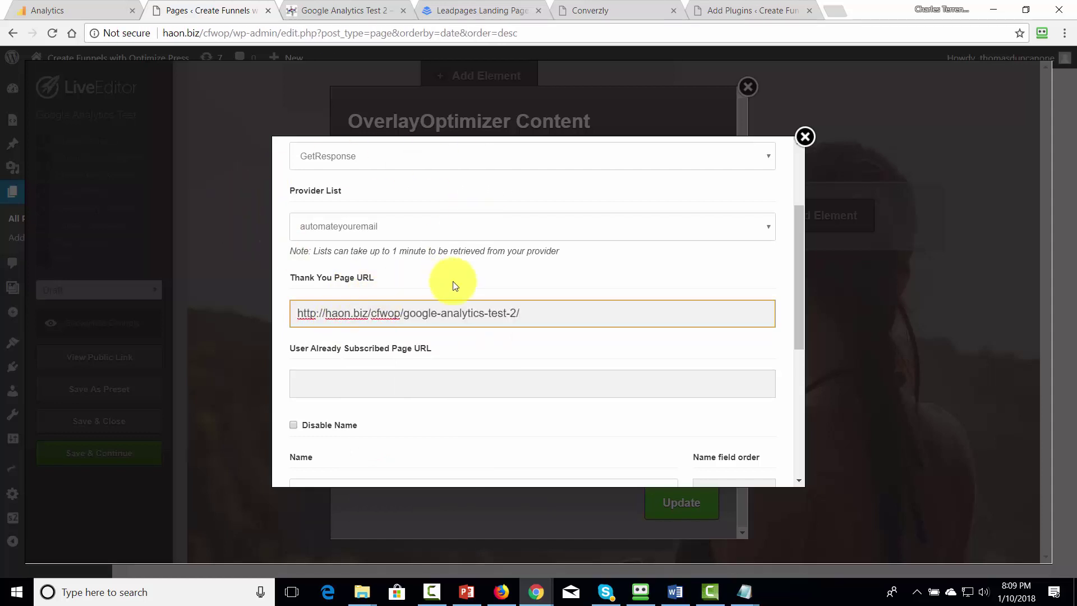
{"action": "scroll", "coordinate": [446, 285], "scroll_direction": "up", "scroll_amount": 2}
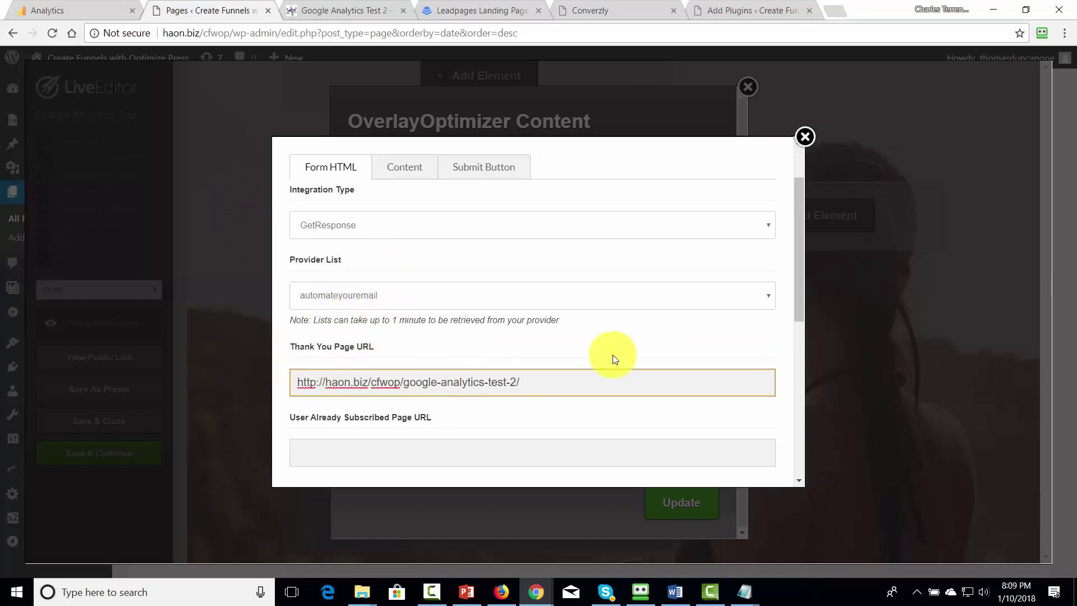
{"action": "scroll", "coordinate": [614, 358], "scroll_direction": "down", "scroll_amount": 7}
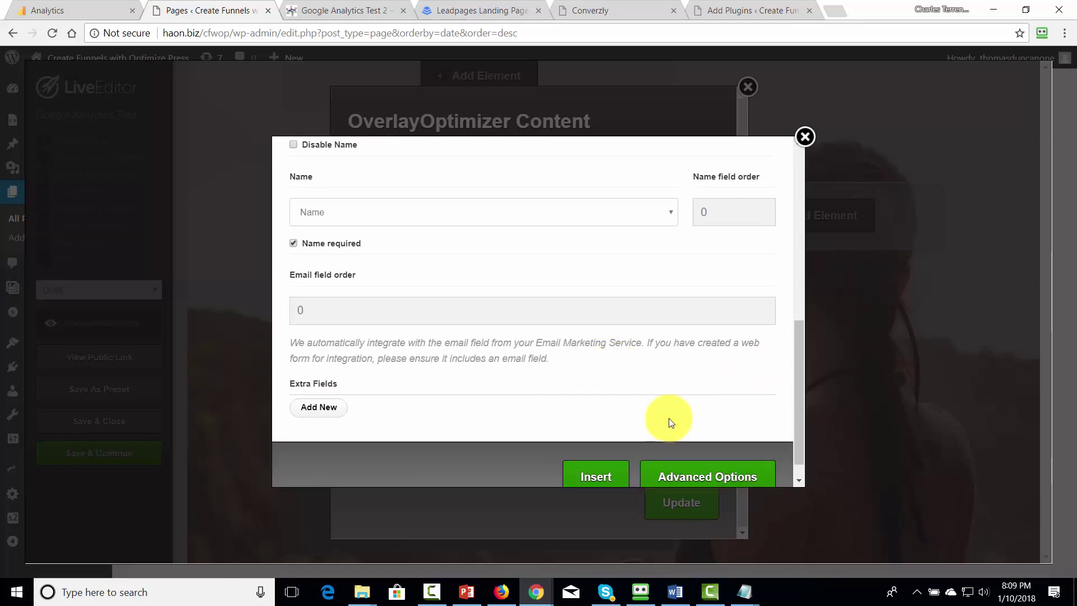
{"action": "left_click", "coordinate": [605, 472]}
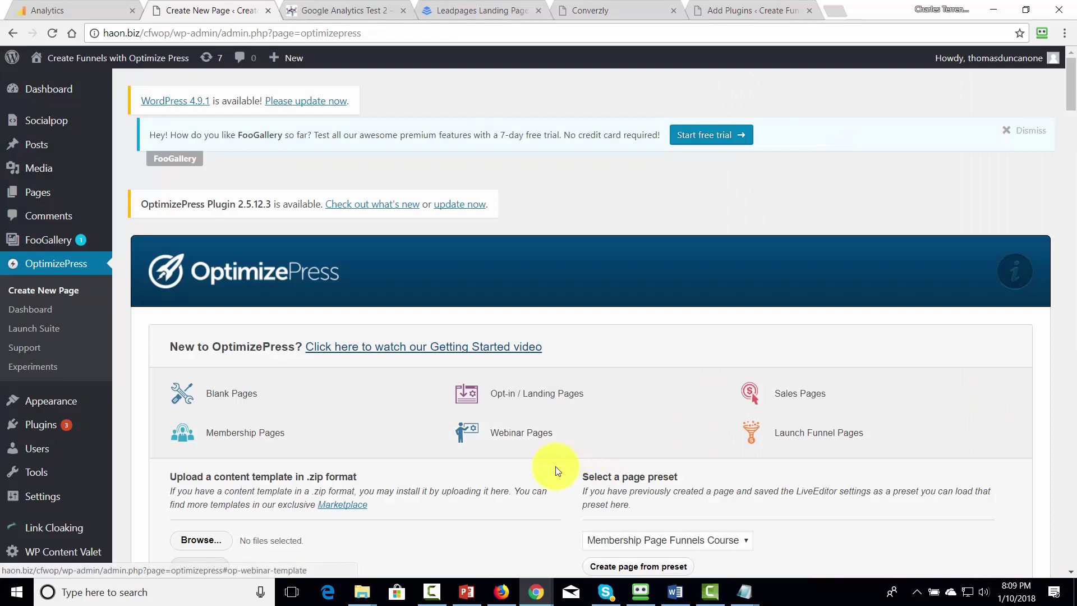
Step: Create an OptimizePress page named download page from the Modern Style Download 1 template
{"action": "scroll", "coordinate": [636, 196], "scroll_direction": "down", "scroll_amount": 5}
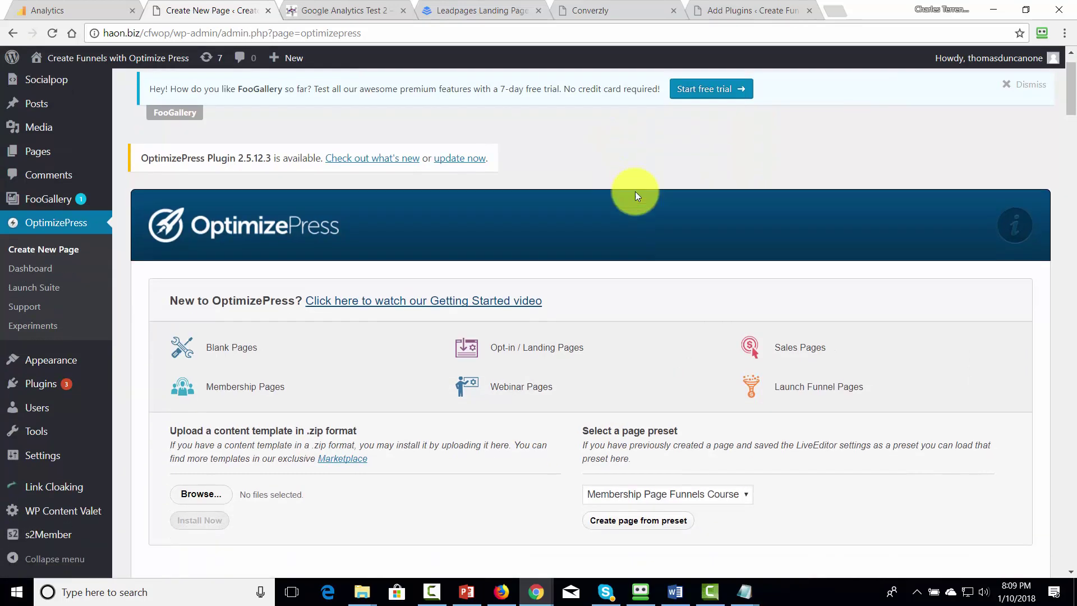
{"action": "scroll", "coordinate": [635, 191], "scroll_direction": "down", "scroll_amount": 18}
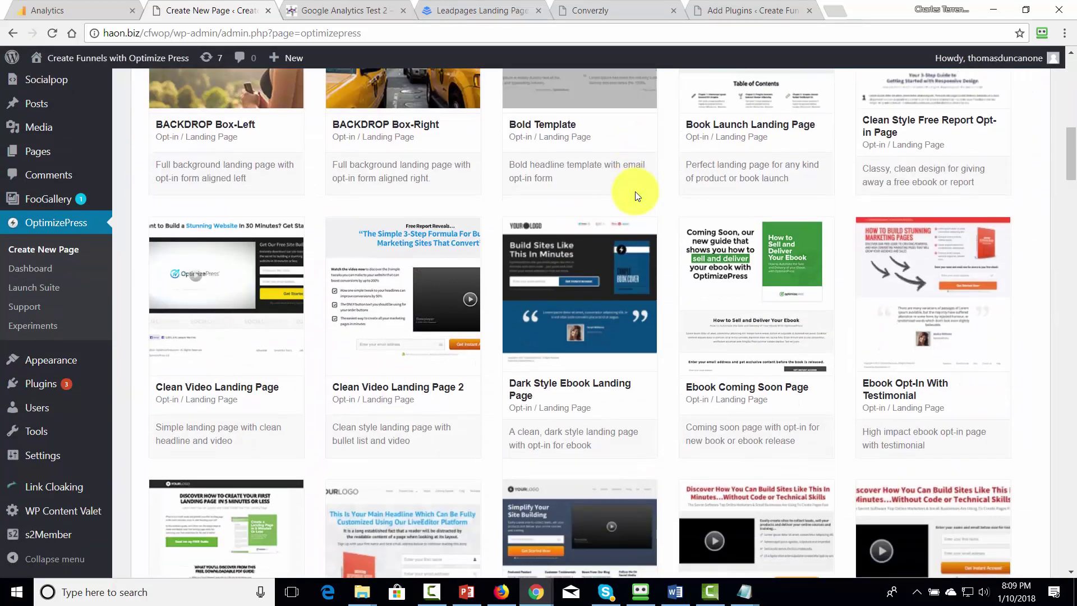
{"action": "scroll", "coordinate": [635, 191], "scroll_direction": "down", "scroll_amount": 9}
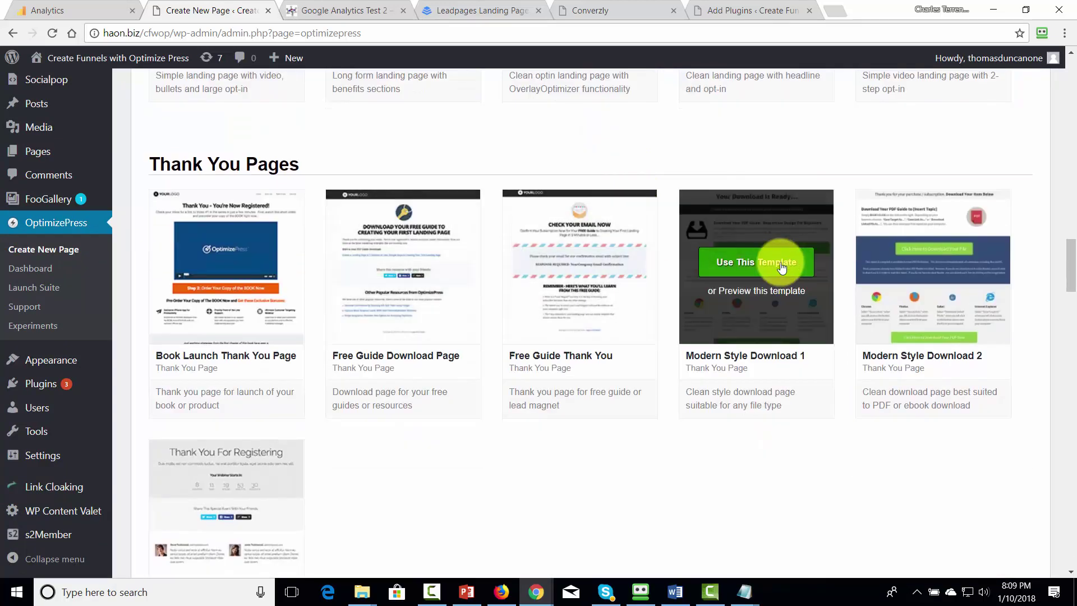
{"action": "left_click", "coordinate": [773, 261]}
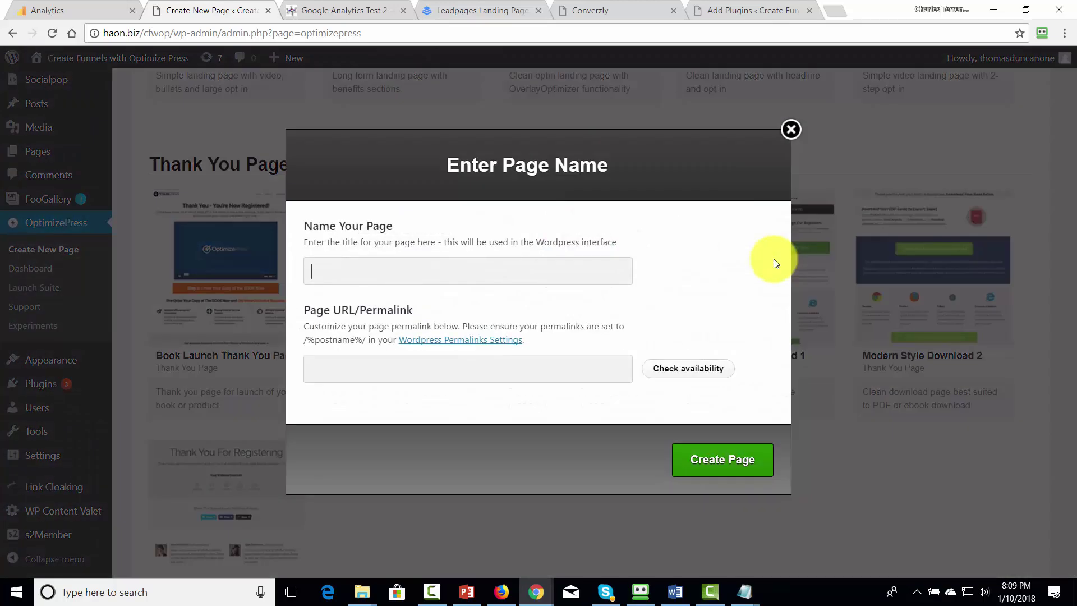
{"action": "type", "text": "download page"}
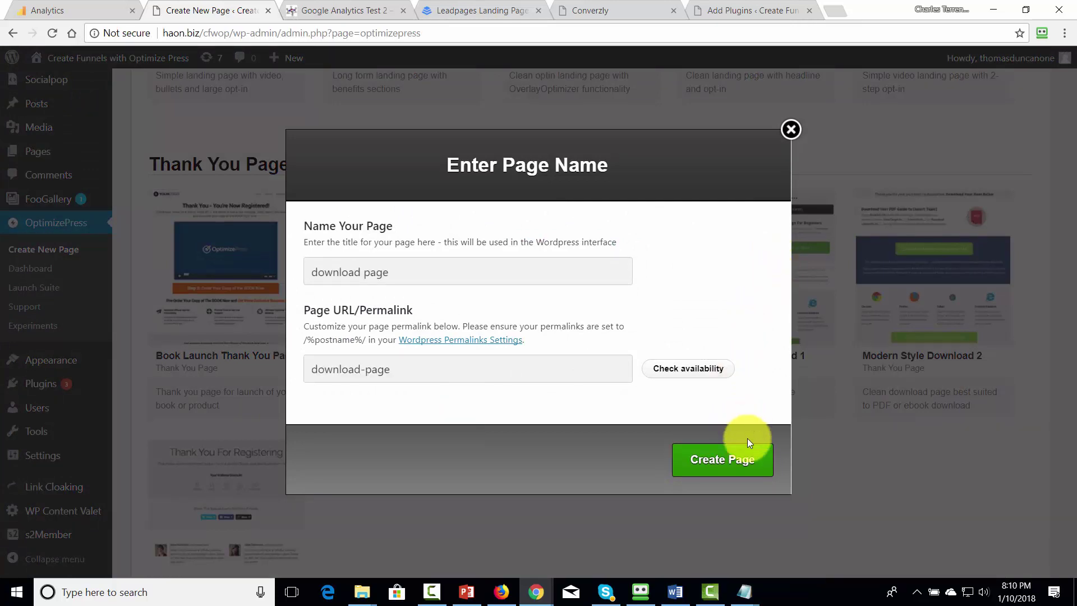
{"action": "left_click", "coordinate": [734, 461]}
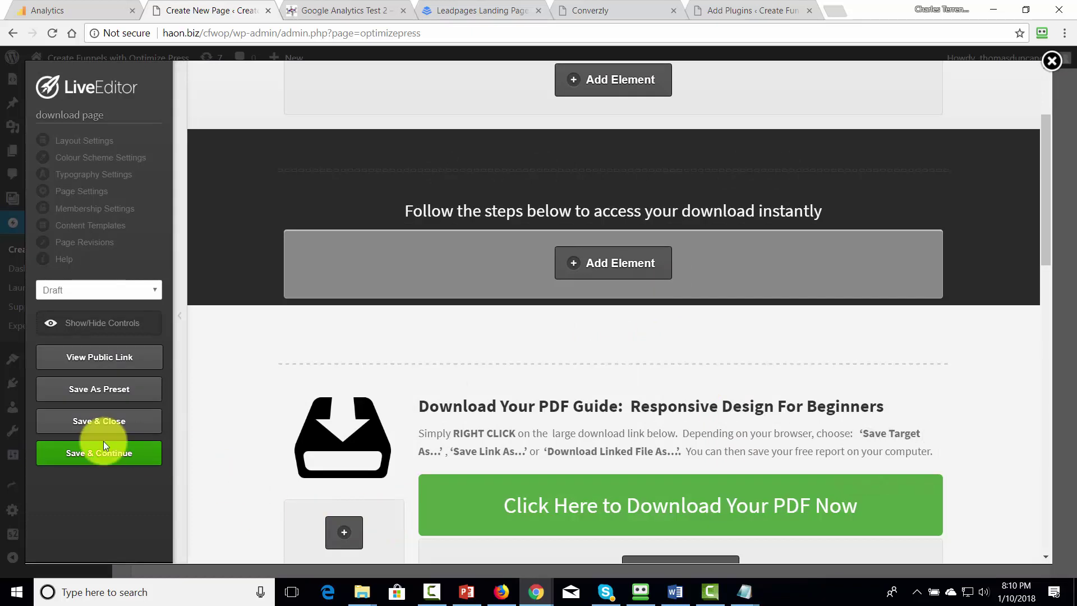
Step: Set the download page's status to Publish and save it while keeping it open for editing
{"action": "left_click", "coordinate": [140, 291]}
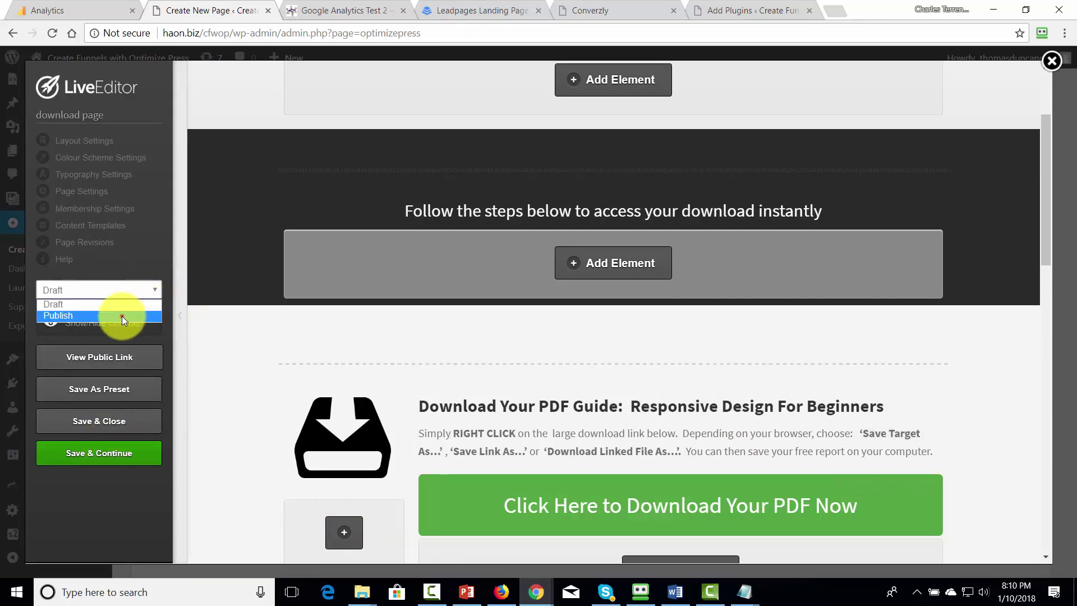
{"action": "left_click", "coordinate": [123, 315]}
{"action": "left_click", "coordinate": [113, 452]}
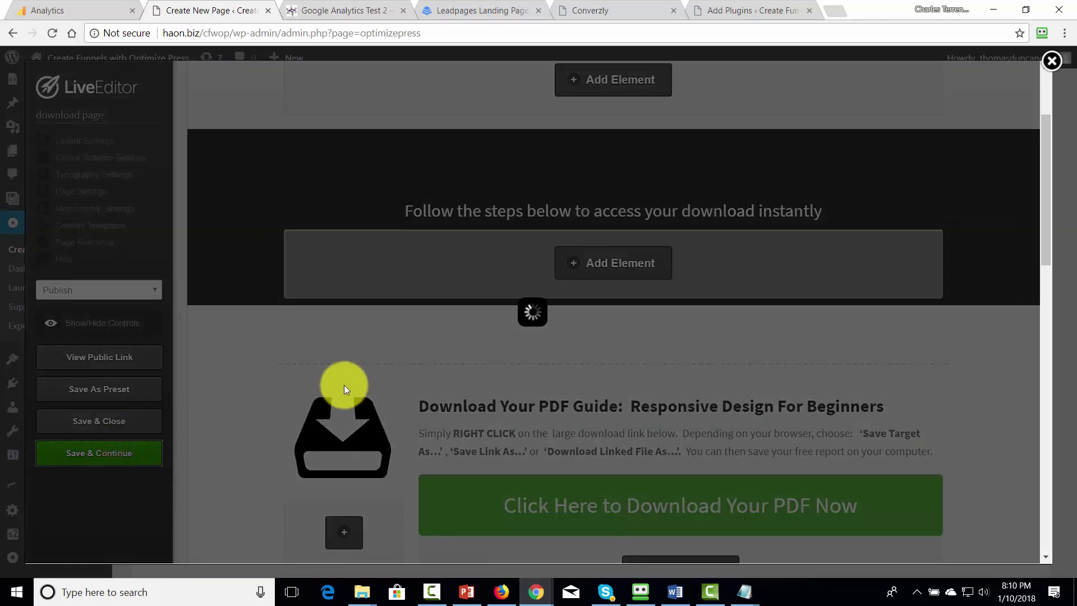
{"action": "left_click", "coordinate": [645, 108]}
{"action": "scroll", "coordinate": [599, 238], "scroll_direction": "up", "scroll_amount": 3}
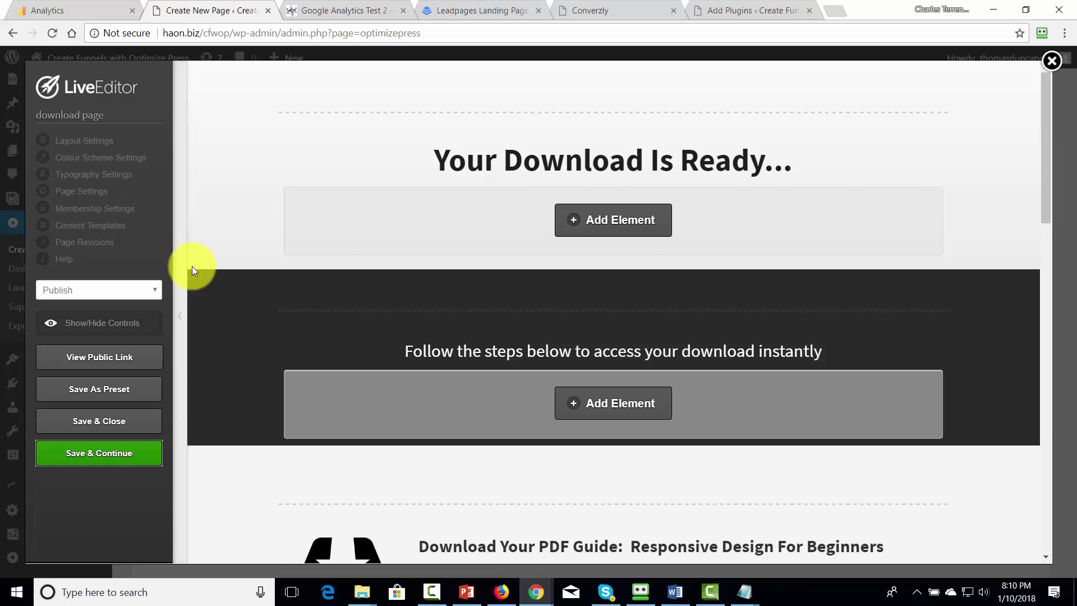
Step: View the download page publicly and copy its URL
{"action": "left_click", "coordinate": [102, 357]}
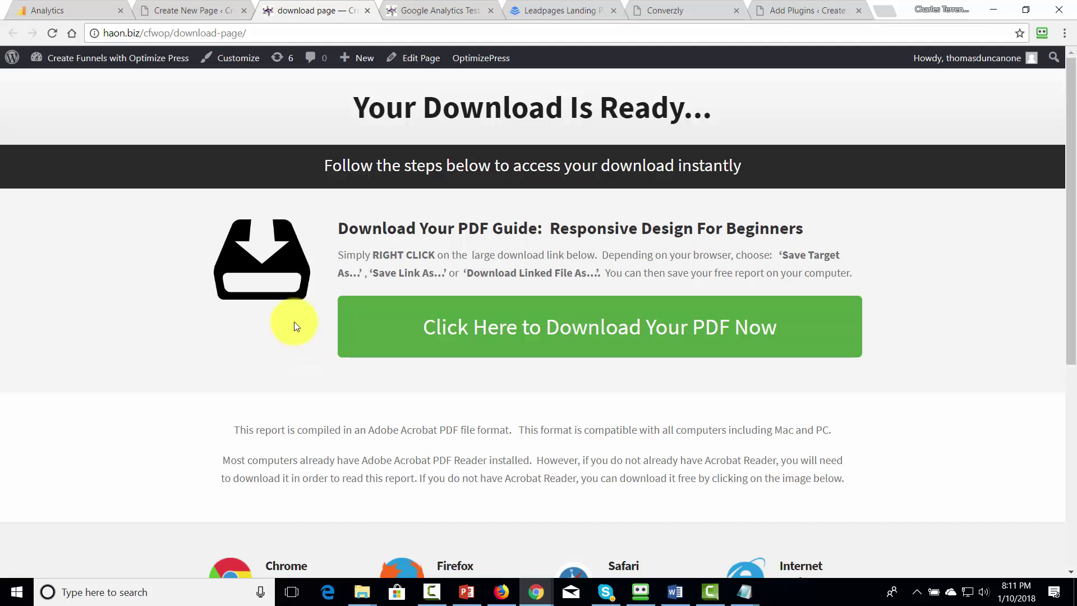
{"action": "left_click", "coordinate": [221, 29]}
{"action": "right_click", "coordinate": [221, 29]}
{"action": "left_click", "coordinate": [252, 81]}
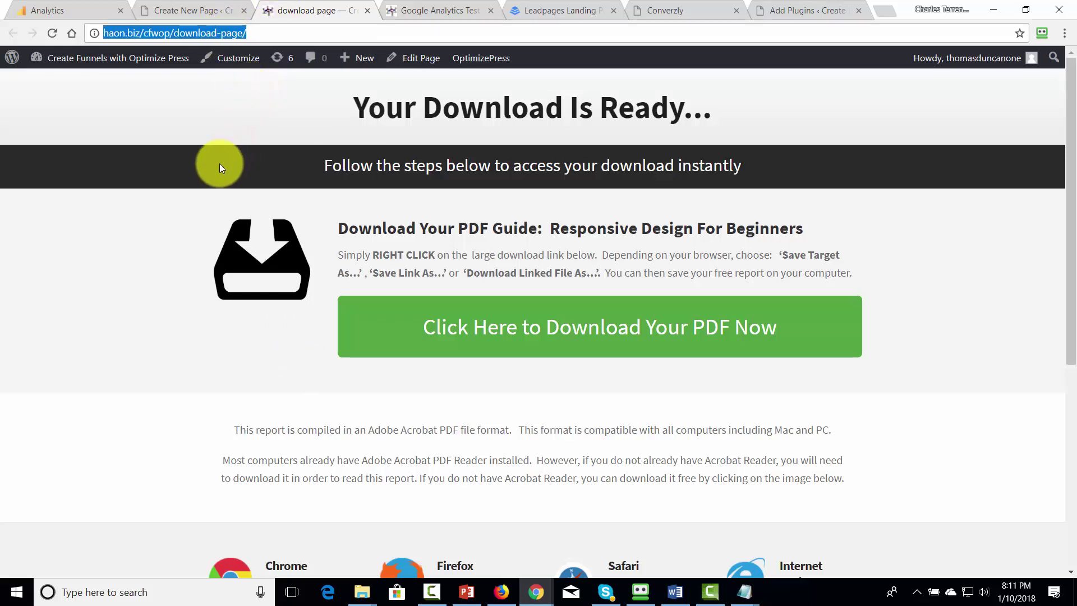
Step: Switch to Google Analytics and start a new goal for the All Web Site Data view using the Create an account template
{"action": "key", "text": "ctrl+1"}
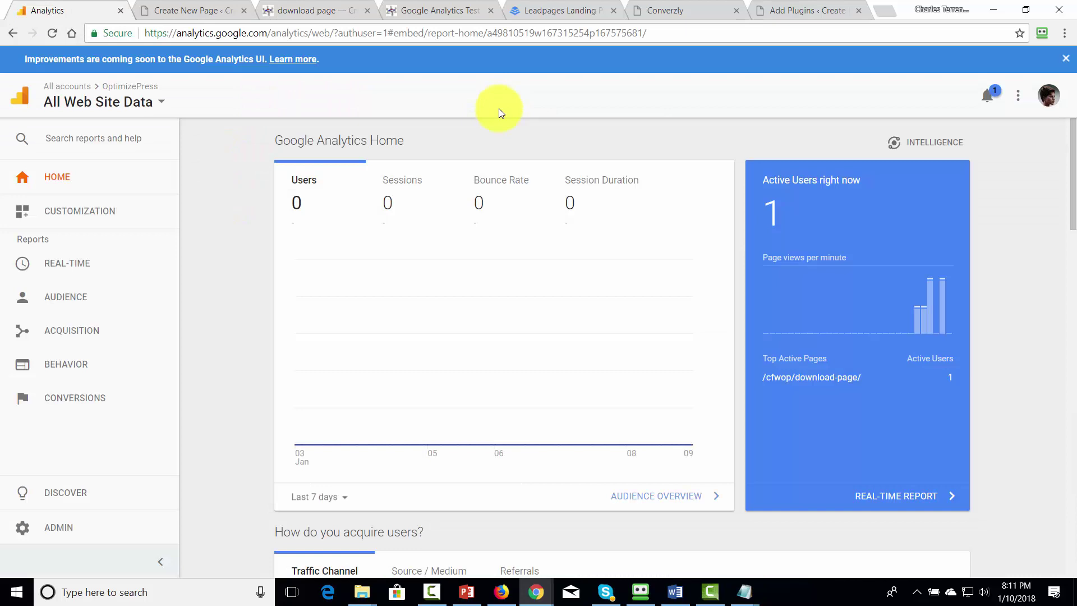
{"action": "left_click", "coordinate": [59, 531]}
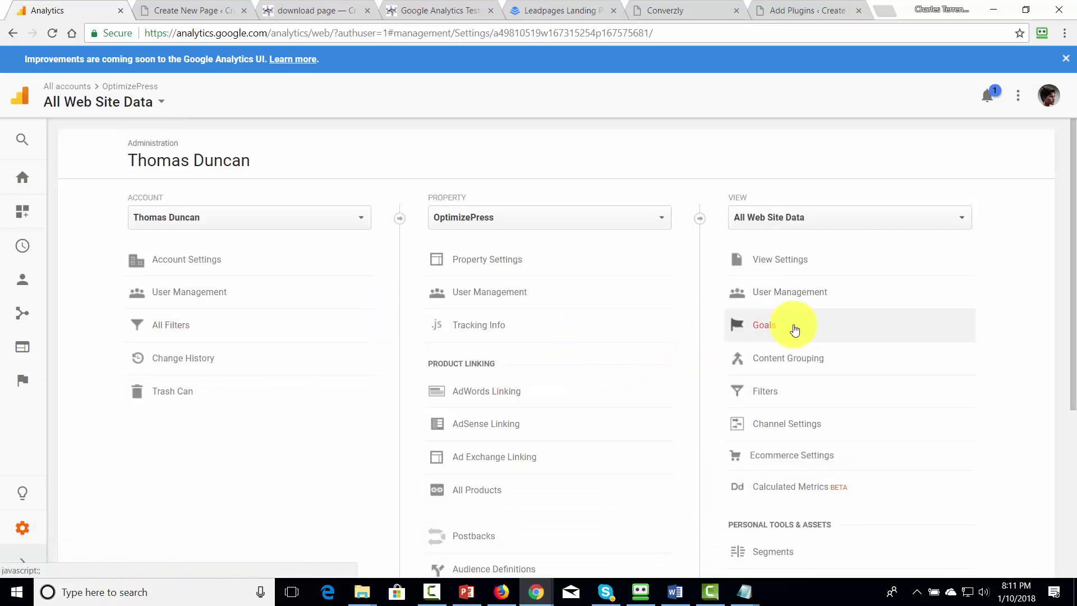
{"action": "left_click", "coordinate": [761, 326]}
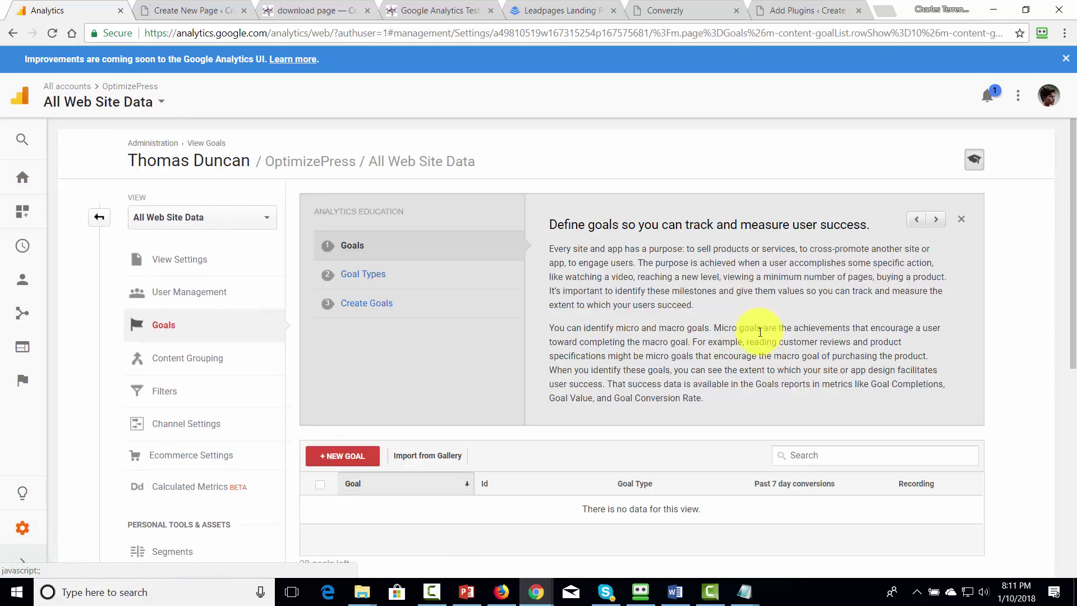
{"action": "scroll", "coordinate": [665, 337], "scroll_direction": "down", "scroll_amount": 1}
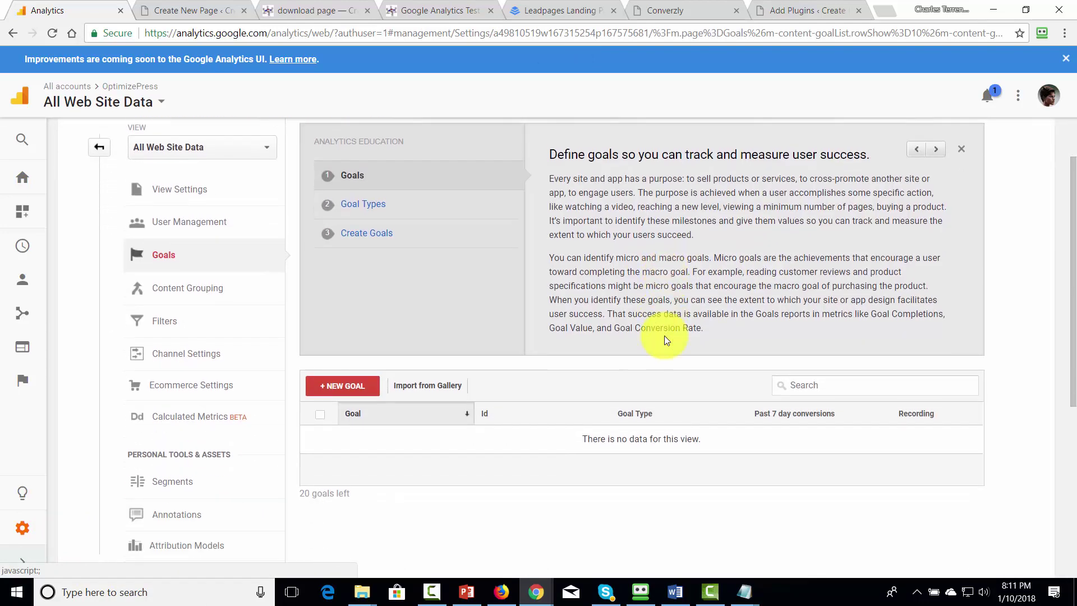
{"action": "left_click", "coordinate": [344, 388]}
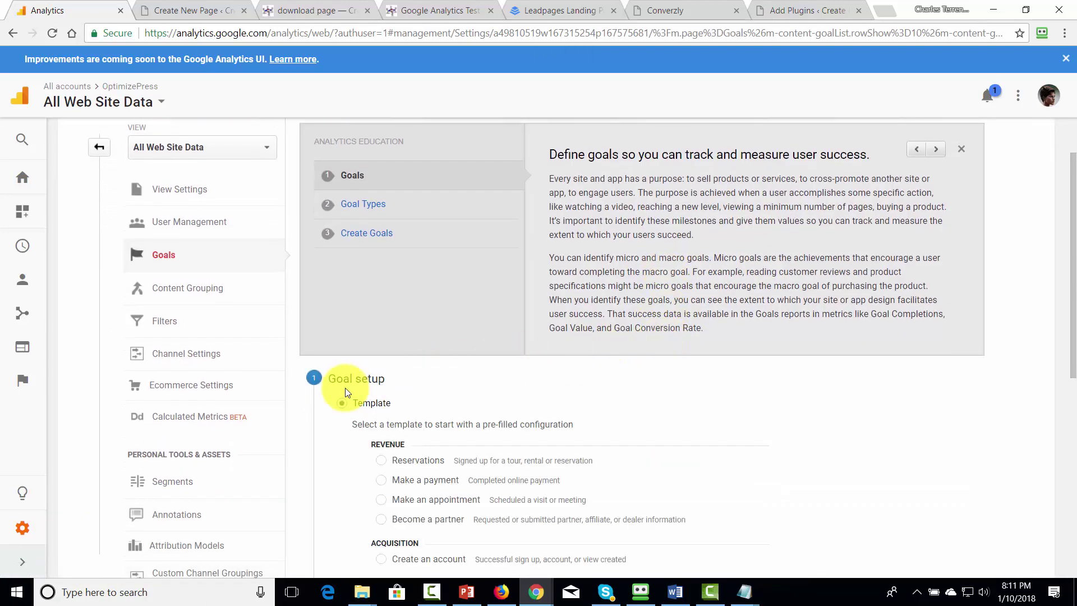
{"action": "scroll", "coordinate": [556, 337], "scroll_direction": "down", "scroll_amount": 3}
{"action": "scroll", "coordinate": [557, 340], "scroll_direction": "down", "scroll_amount": 2}
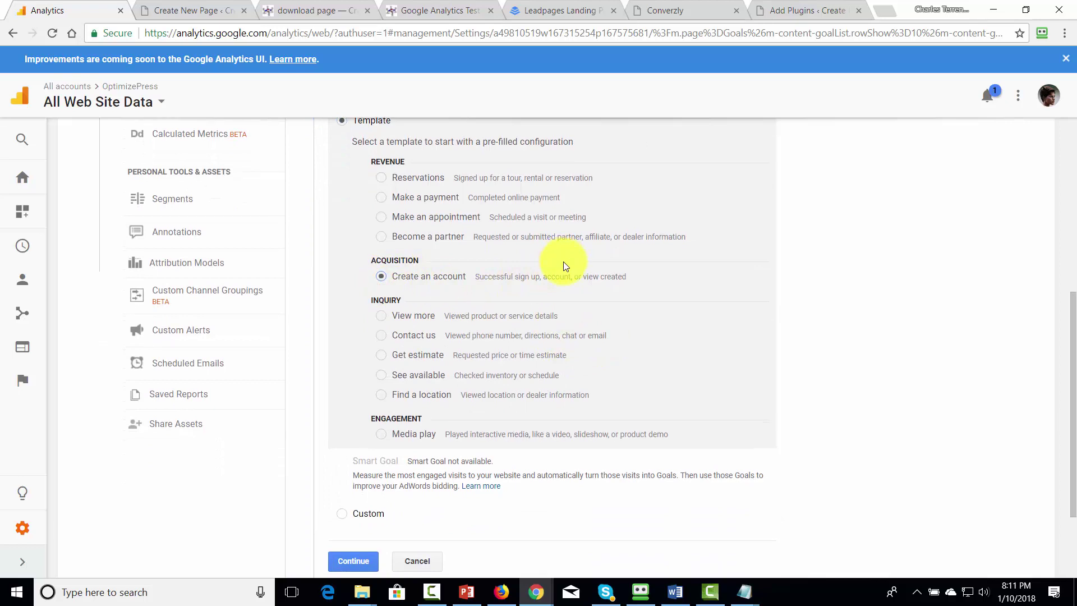
{"action": "scroll", "coordinate": [563, 262], "scroll_direction": "down", "scroll_amount": 2}
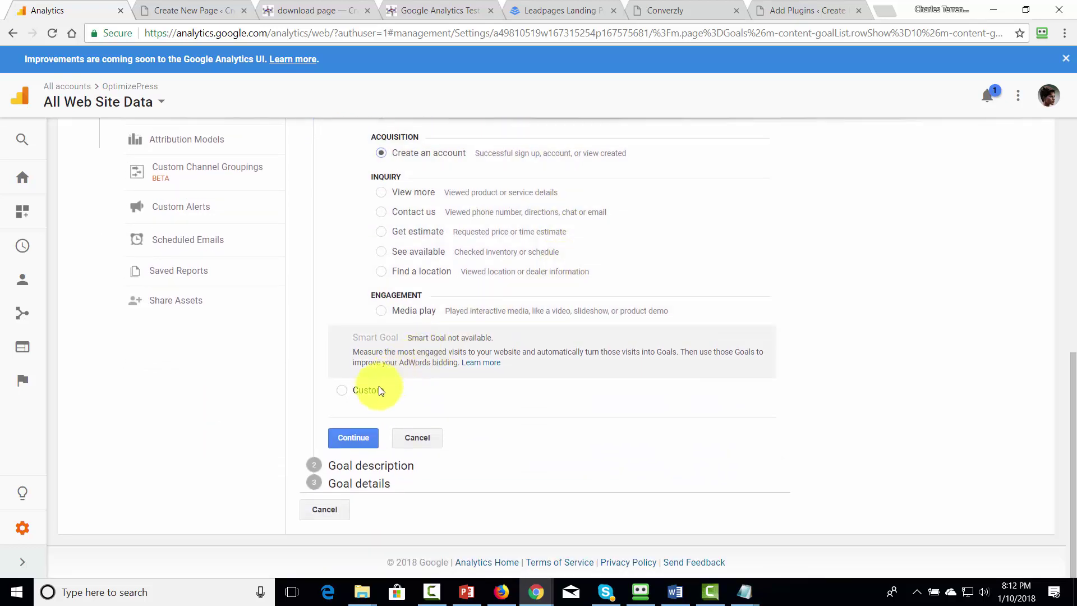
{"action": "left_click", "coordinate": [355, 441]}
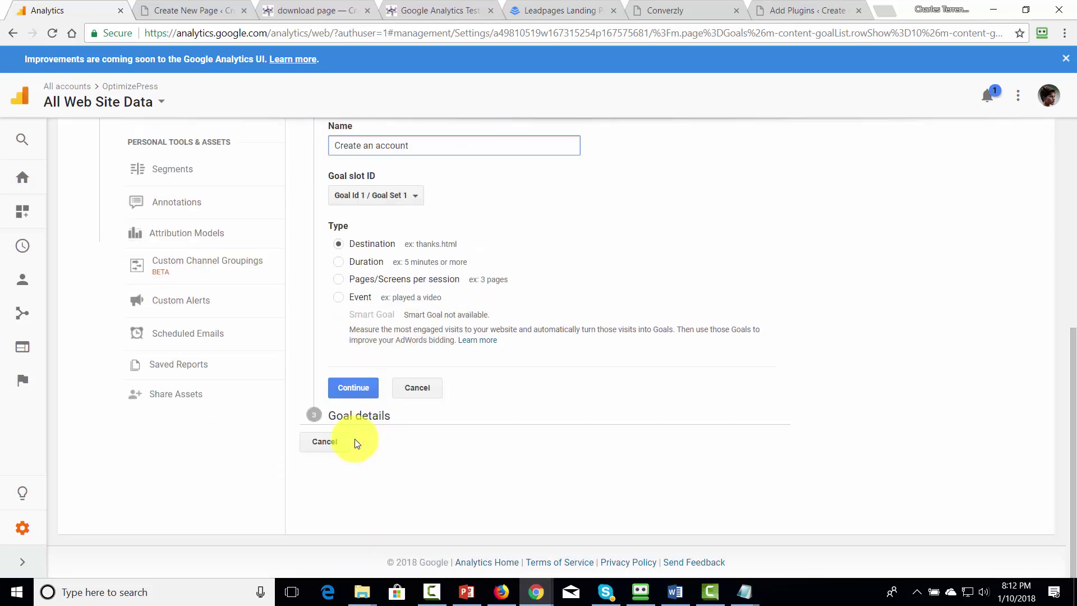
Step: Name the goal Opt-In, keep the Destination type and continue to the goal details
{"action": "scroll", "coordinate": [521, 382], "scroll_direction": "up", "scroll_amount": 1}
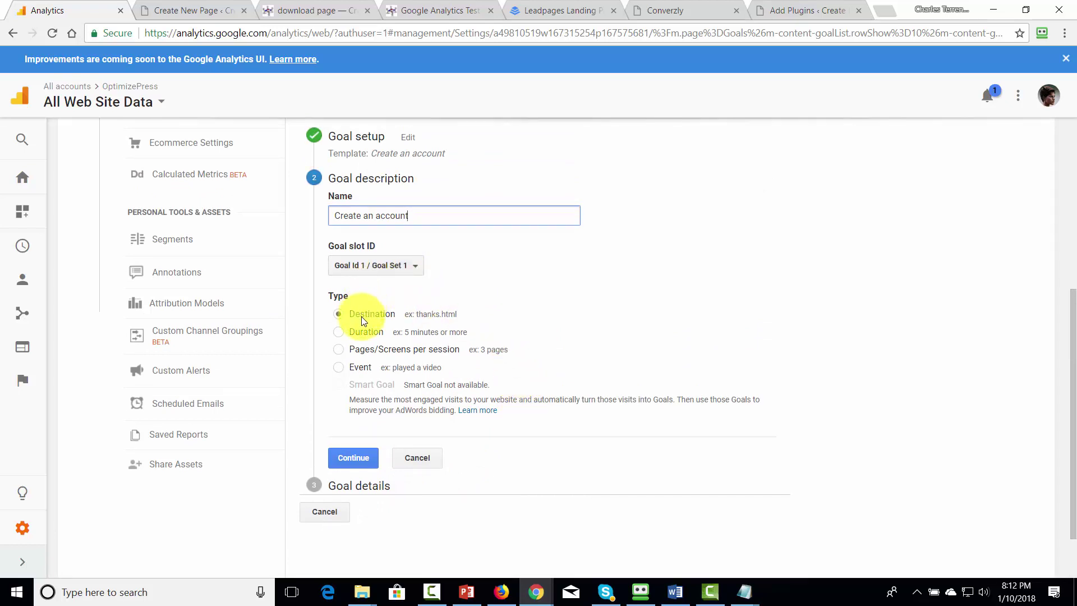
{"action": "left_click_drag", "start_coordinate": [421, 216], "coordinate": [325, 229]}
{"action": "type", "text": "Opt-In"}
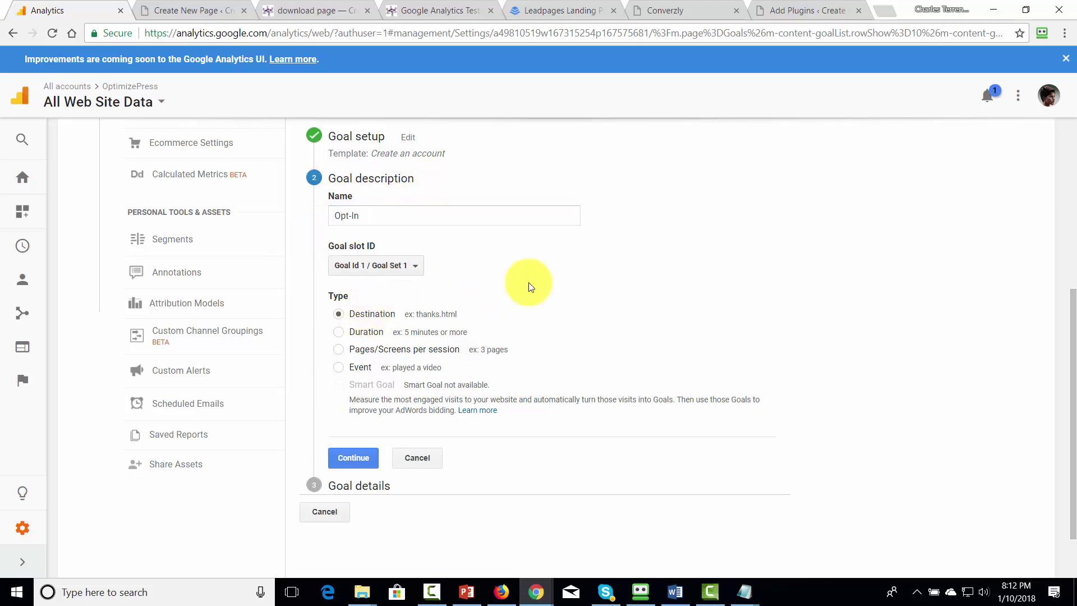
{"action": "left_click", "coordinate": [357, 459]}
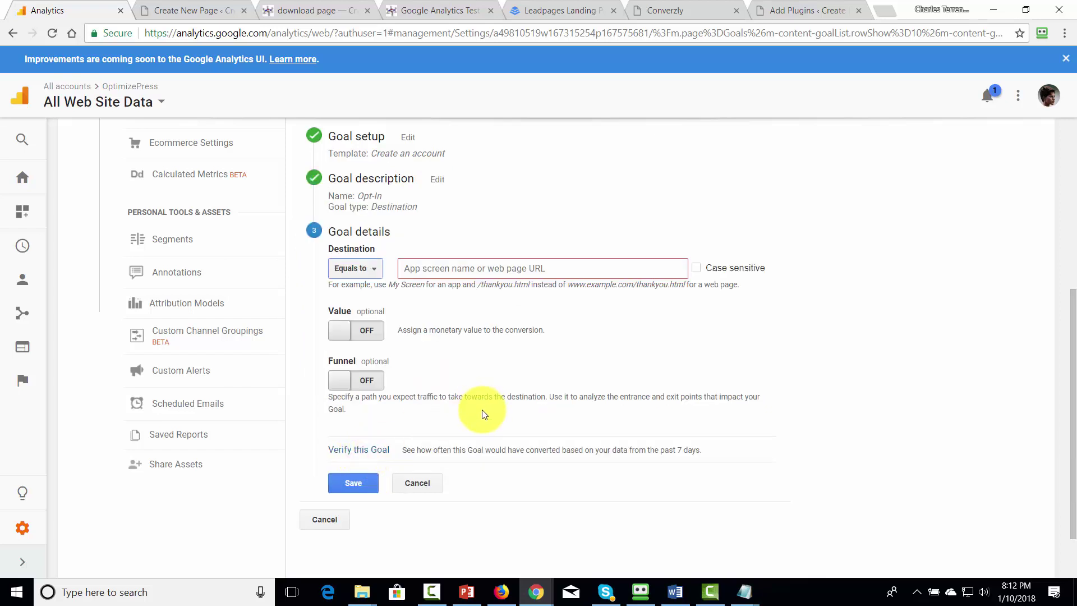
{"action": "scroll", "coordinate": [483, 410], "scroll_direction": "up", "scroll_amount": 1}
{"action": "left_click", "coordinate": [434, 338]}
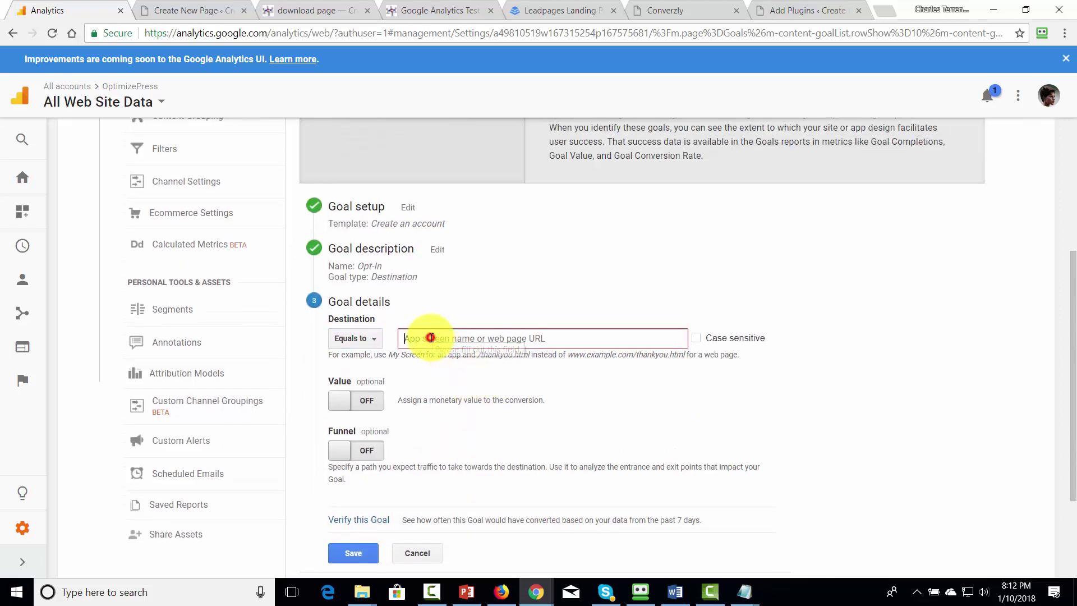
{"action": "key", "text": "ctrl+v"}
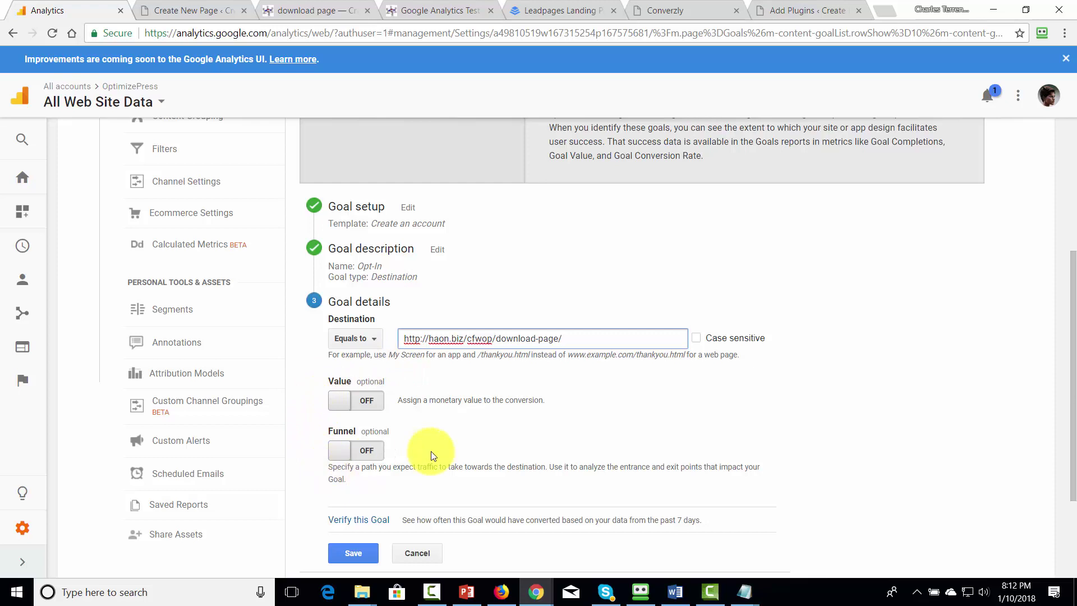
{"action": "scroll", "coordinate": [430, 456], "scroll_direction": "down", "scroll_amount": 1}
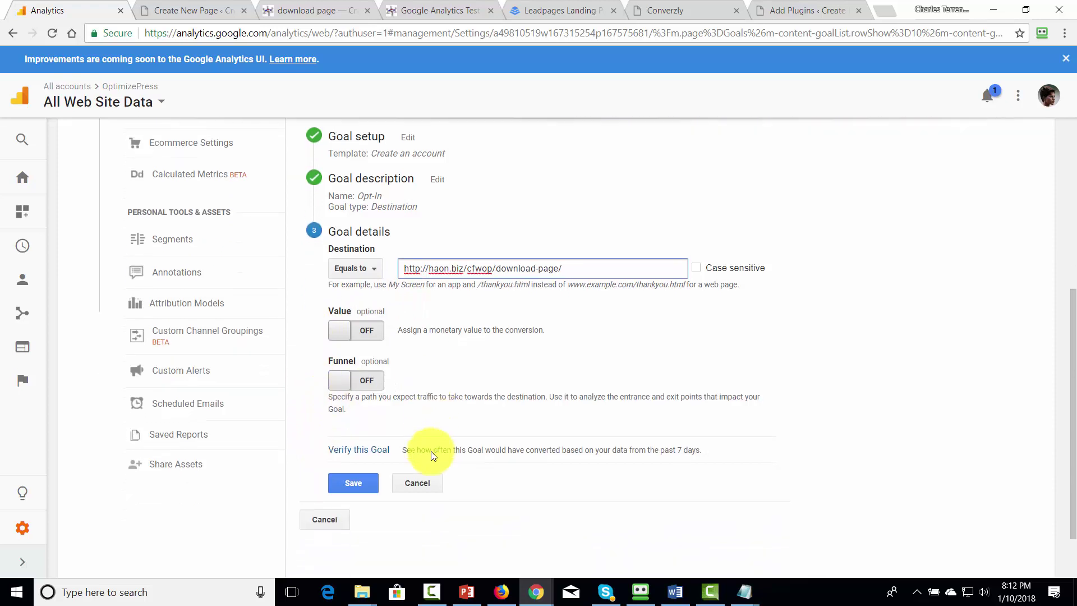
{"action": "left_click", "coordinate": [353, 483]}
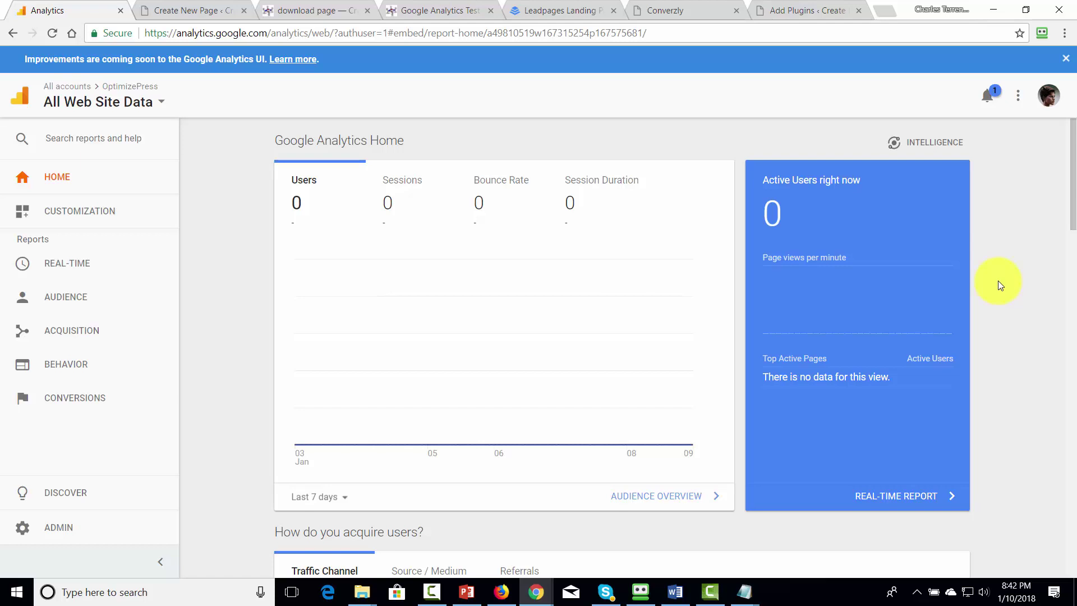
Step: Open the Goals Overview conversion report and examine its date range, goal completions, value and conversion rates
{"action": "left_click", "coordinate": [74, 402]}
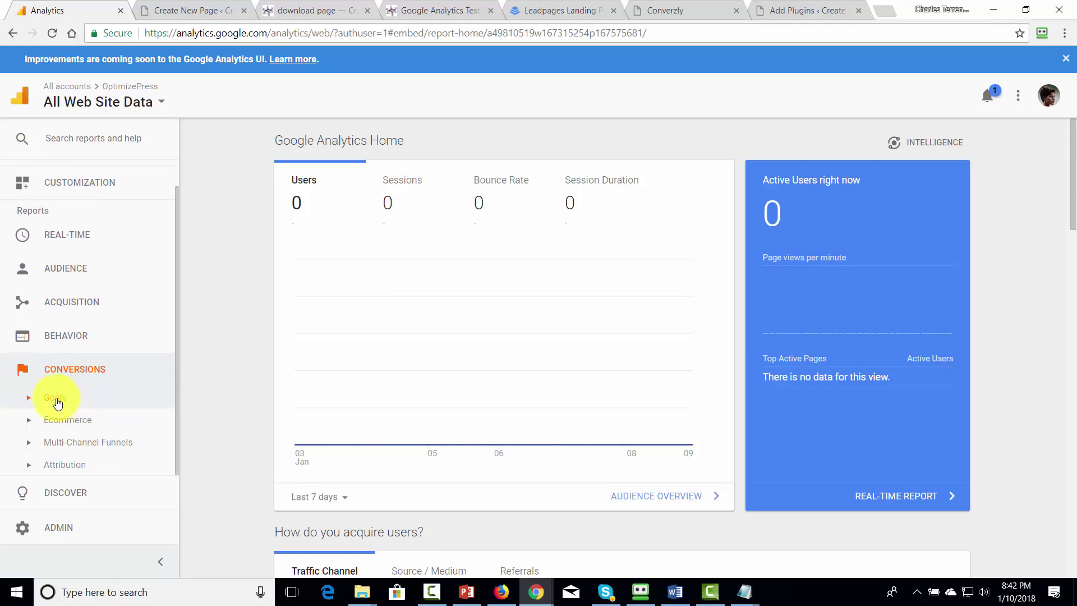
{"action": "left_click", "coordinate": [56, 398]}
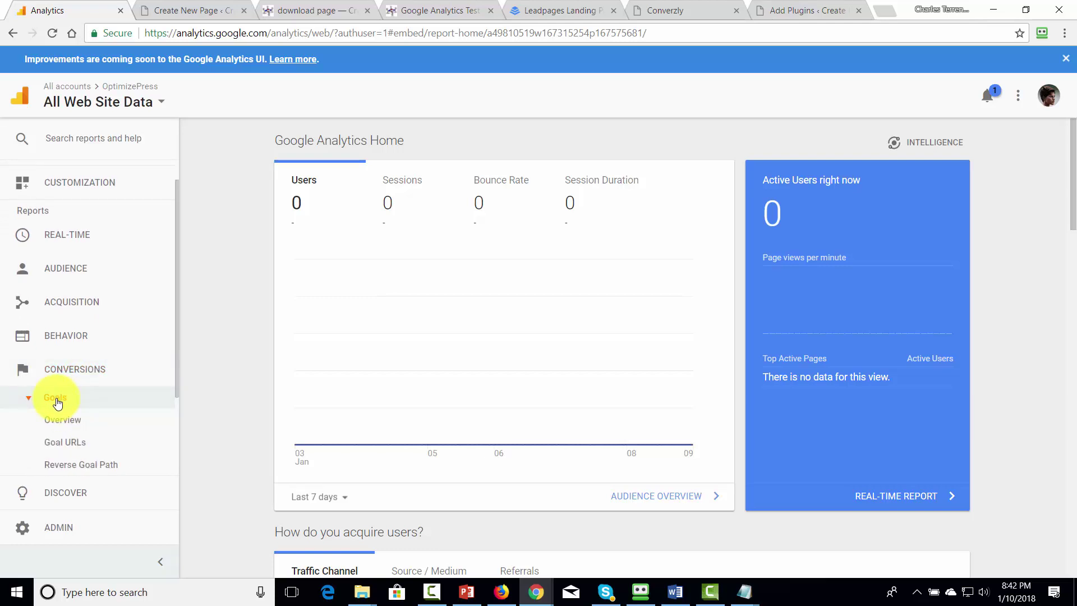
{"action": "left_click", "coordinate": [65, 425]}
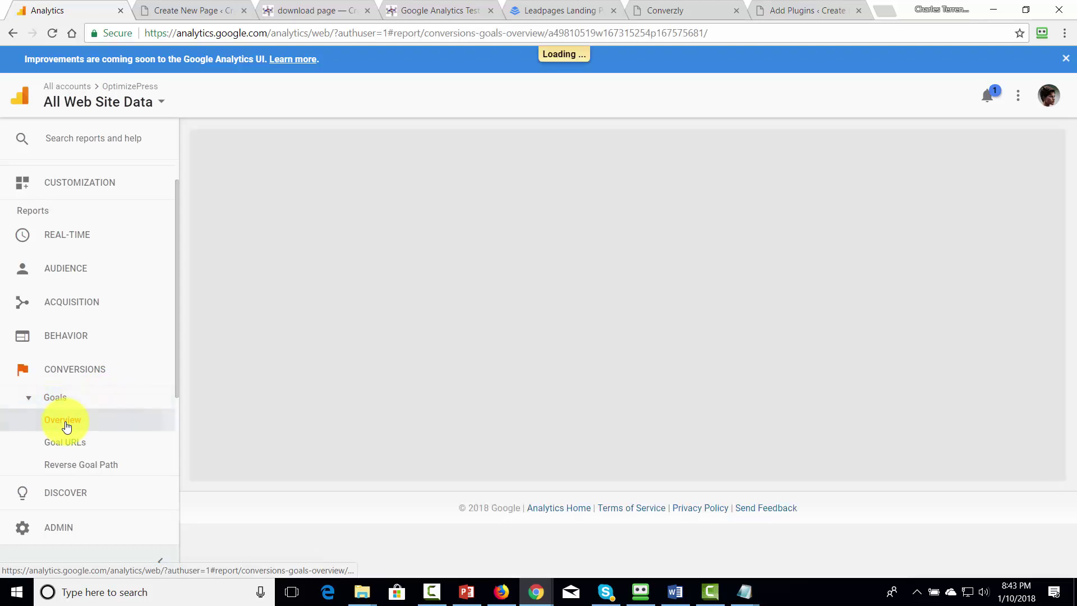
{"action": "scroll", "coordinate": [339, 368], "scroll_direction": "down", "scroll_amount": 2}
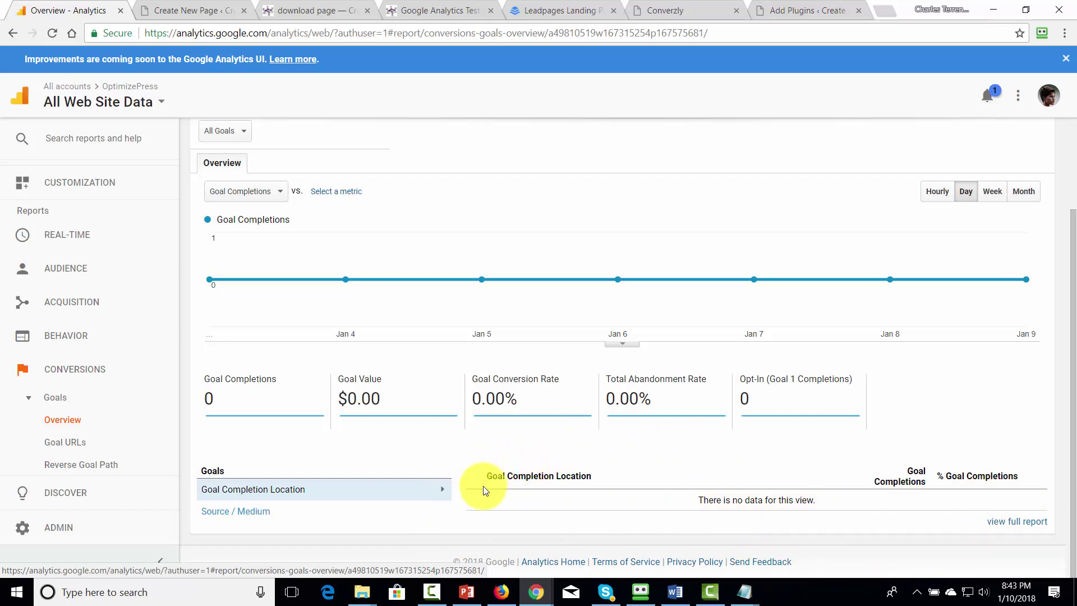
{"action": "scroll", "coordinate": [483, 487], "scroll_direction": "up", "scroll_amount": 2}
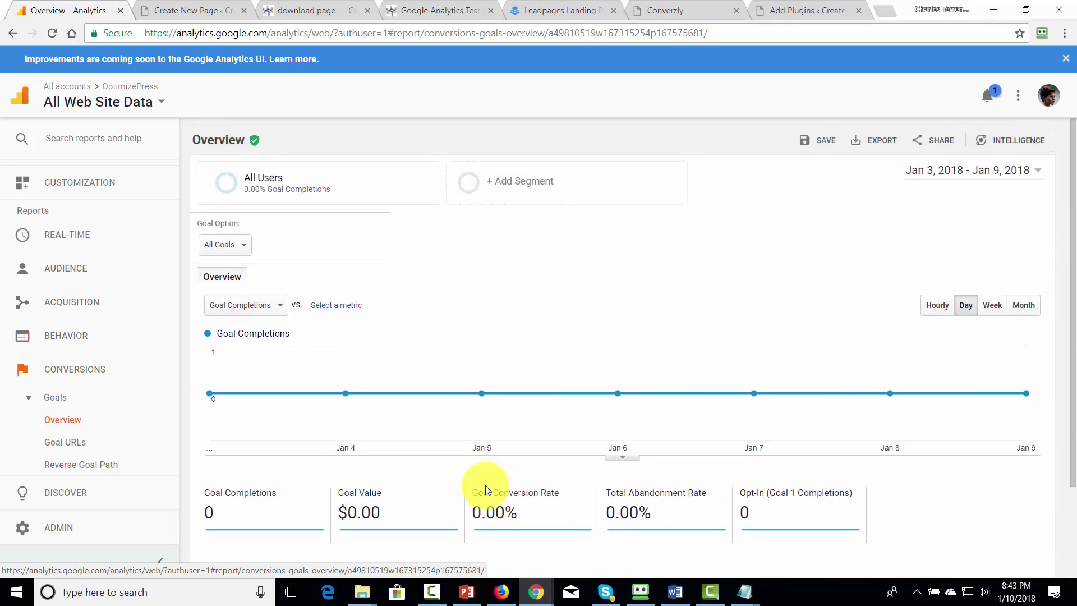
{"action": "left_click", "coordinate": [1045, 174]}
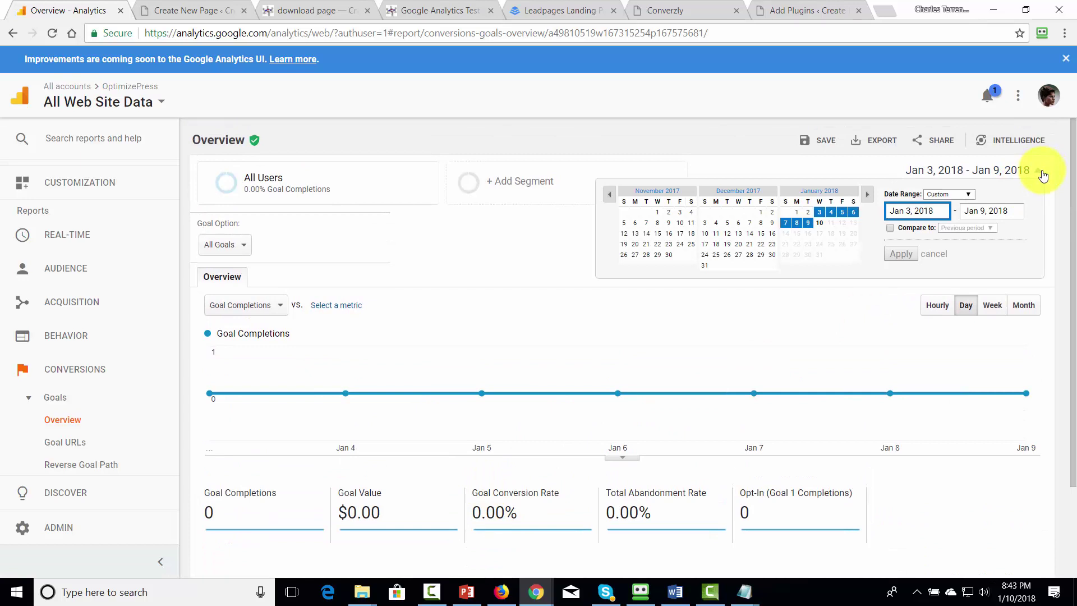
{"action": "left_click", "coordinate": [477, 237]}
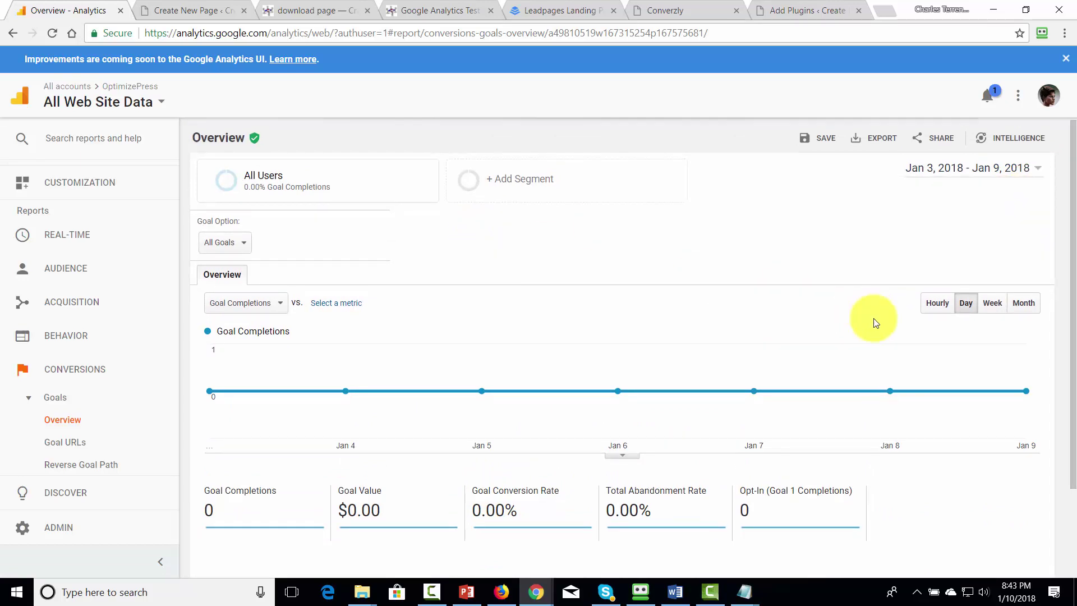
{"action": "scroll", "coordinate": [874, 318], "scroll_direction": "down", "scroll_amount": 2}
{"action": "scroll", "coordinate": [872, 323], "scroll_direction": "up", "scroll_amount": 2}
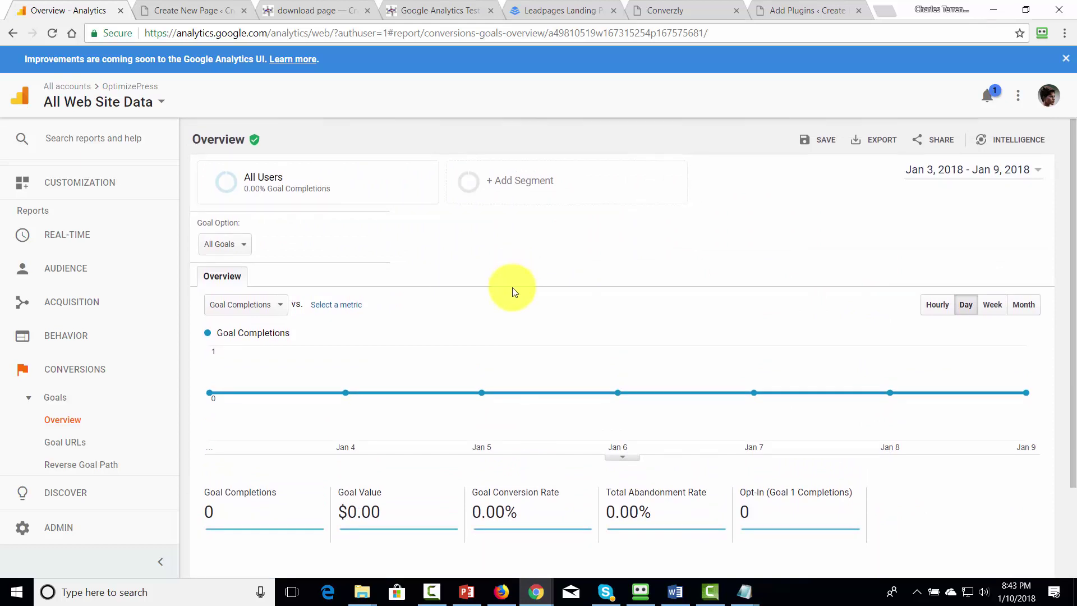
{"action": "scroll", "coordinate": [512, 292], "scroll_direction": "down", "scroll_amount": 1}
{"action": "scroll", "coordinate": [512, 291], "scroll_direction": "down", "scroll_amount": 1}
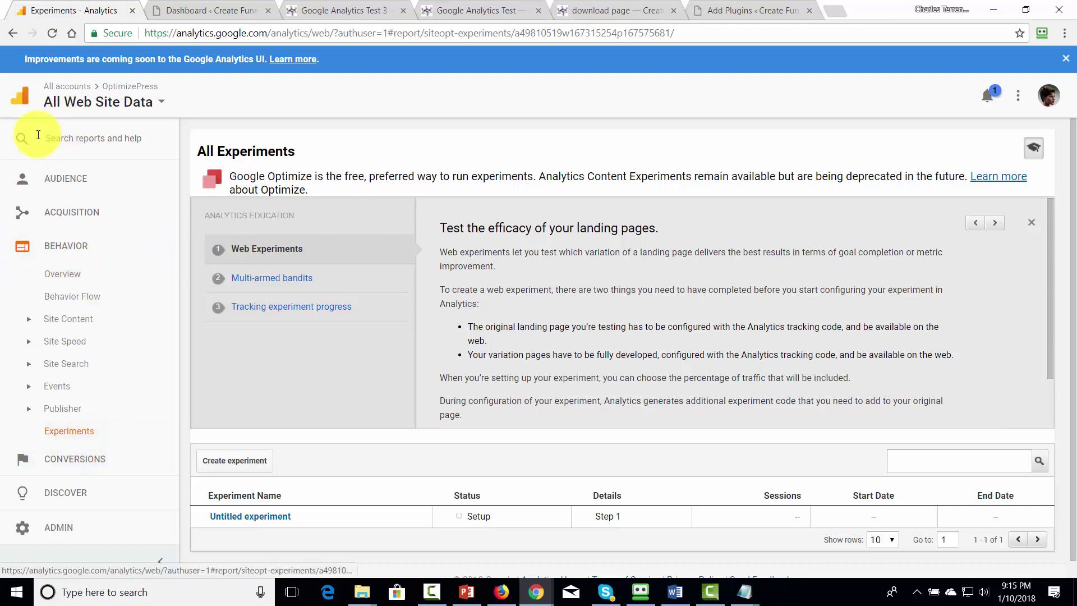
Step: Open the Behavior experiments list and start creating a new content experiment
{"action": "scroll", "coordinate": [47, 174], "scroll_direction": "up", "scroll_amount": 3}
{"action": "left_click", "coordinate": [50, 177]}
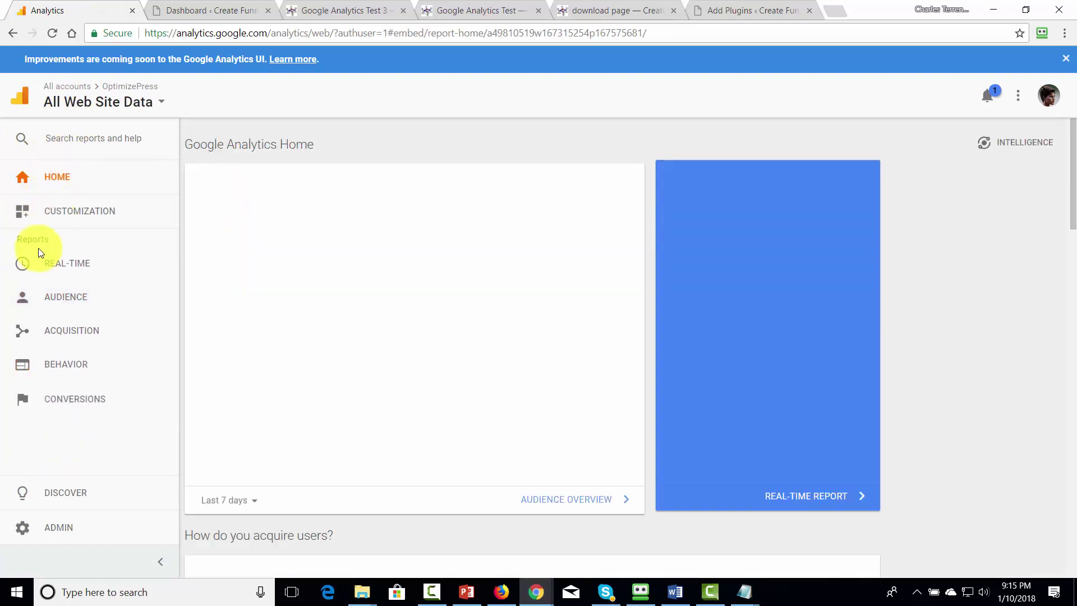
{"action": "left_click", "coordinate": [53, 367]}
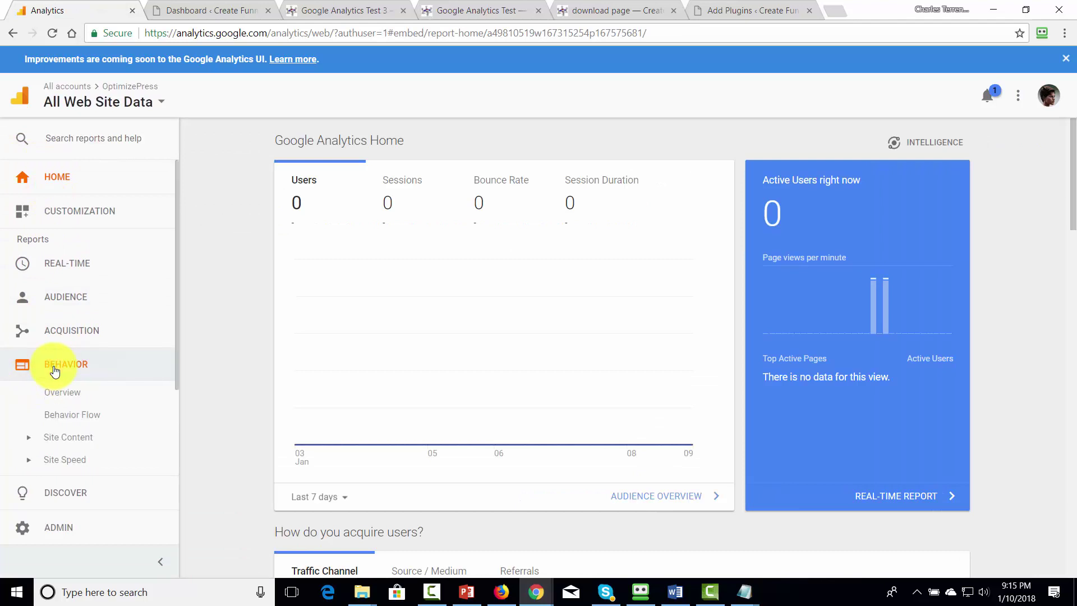
{"action": "scroll", "coordinate": [53, 365], "scroll_direction": "down", "scroll_amount": 2}
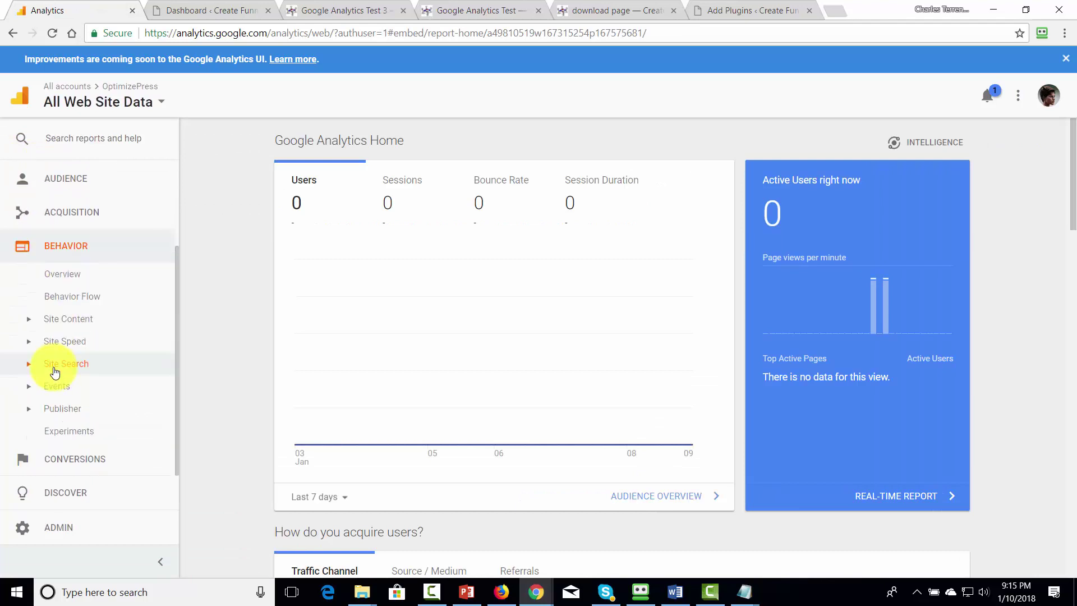
{"action": "left_click", "coordinate": [64, 437]}
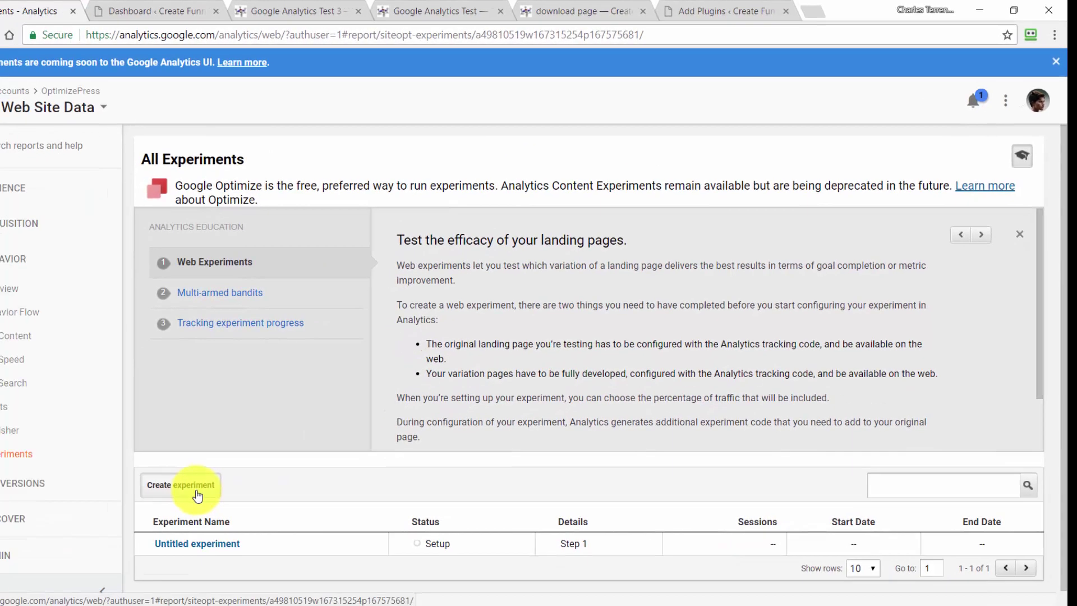
{"action": "left_click", "coordinate": [124, 523]}
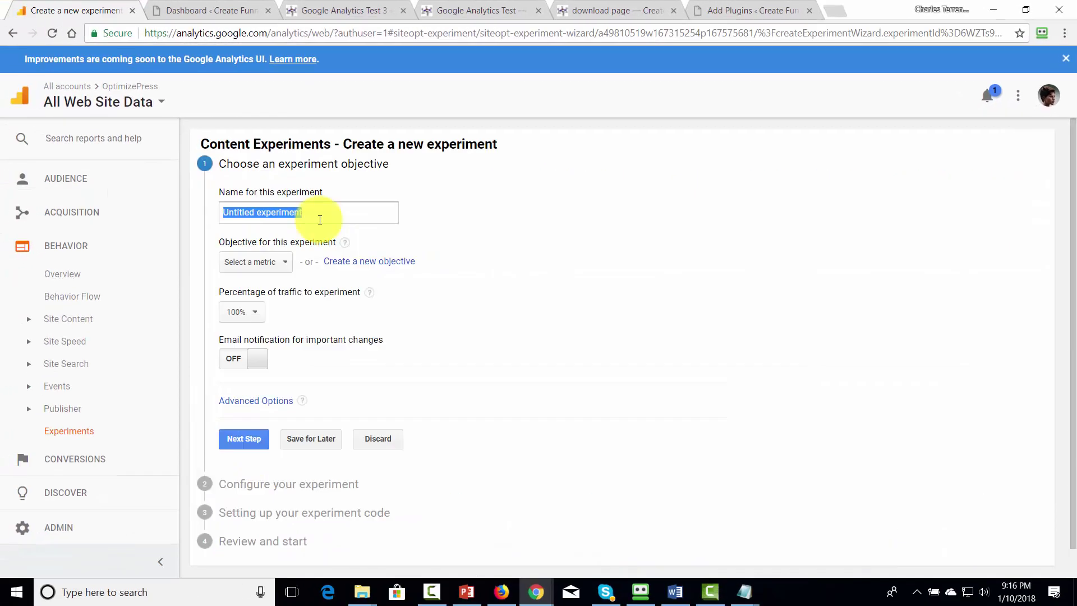
Step: Name the experiment Split Test Optin and set its objective to Opt-In (Goal 1 Completions)
{"action": "type", "text": "Split Test Optin"}
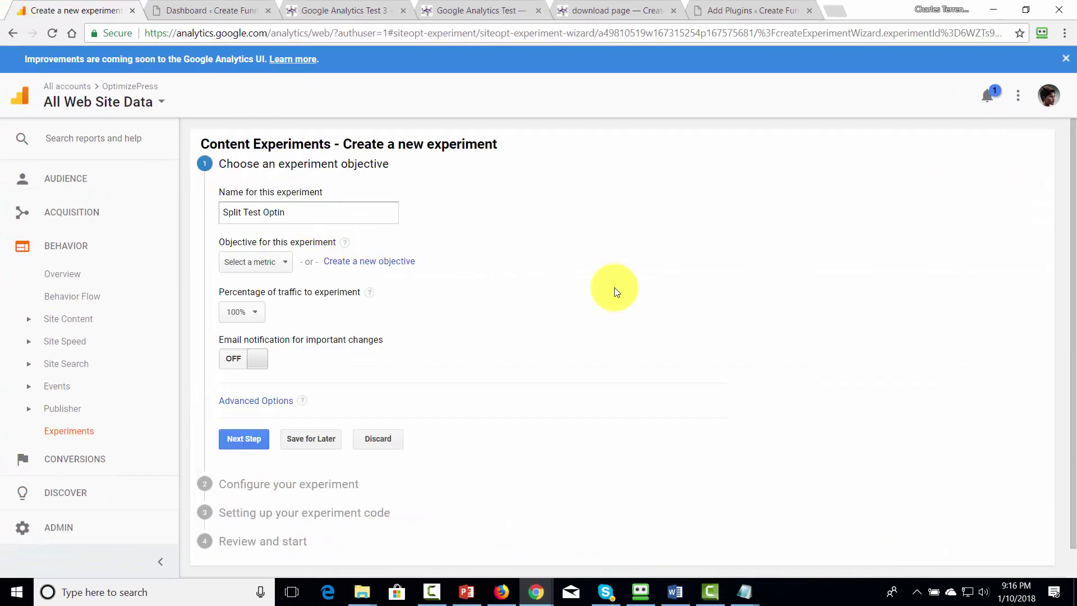
{"action": "left_click", "coordinate": [275, 262]}
{"action": "left_click", "coordinate": [240, 303]}
{"action": "left_click", "coordinate": [264, 322]}
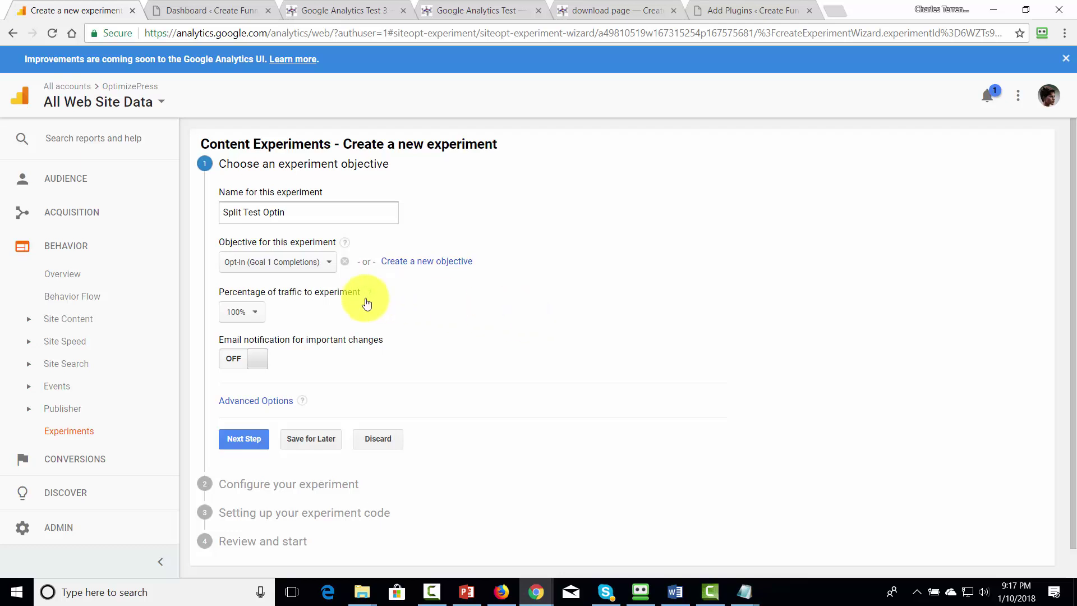
Step: Set the traffic to experiment to 50%, turn on email notification for important changes and continue to the experiment configuration
{"action": "left_click", "coordinate": [255, 313]}
{"action": "left_click", "coordinate": [254, 373]}
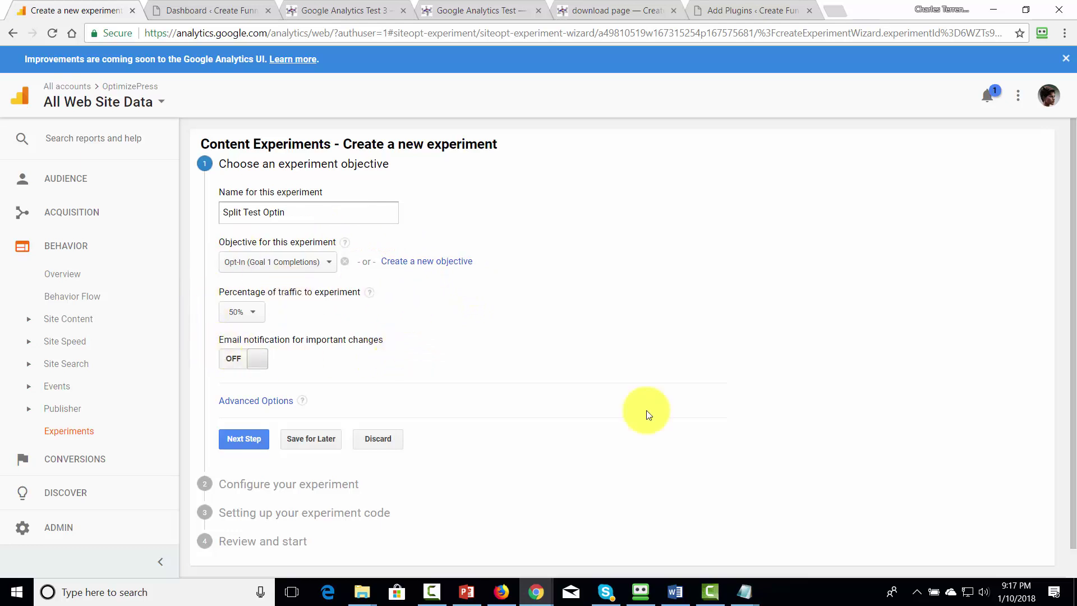
{"action": "left_click", "coordinate": [233, 357]}
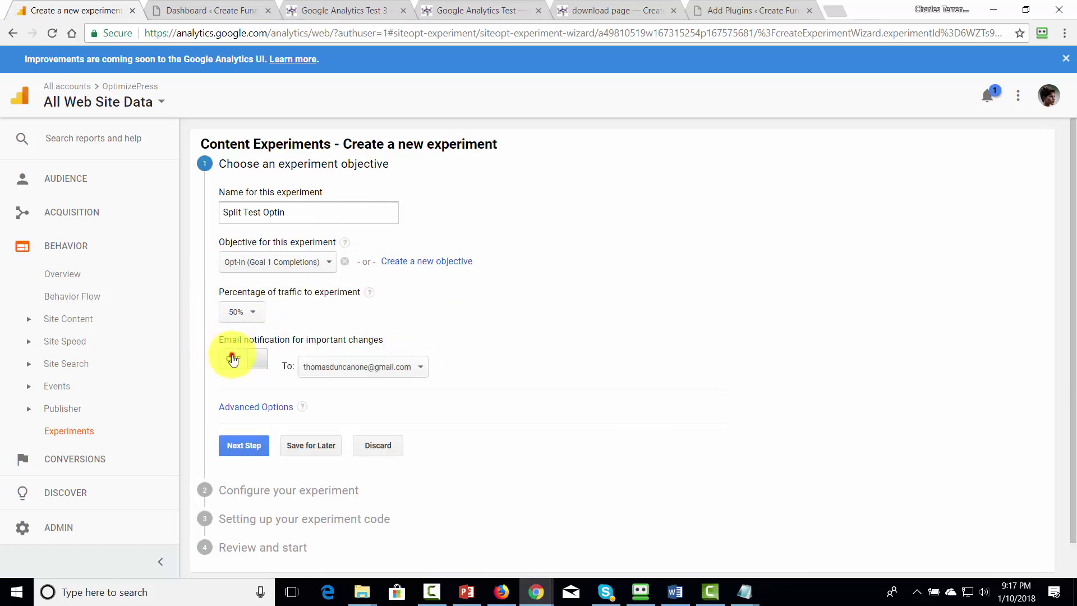
{"action": "left_click", "coordinate": [249, 445]}
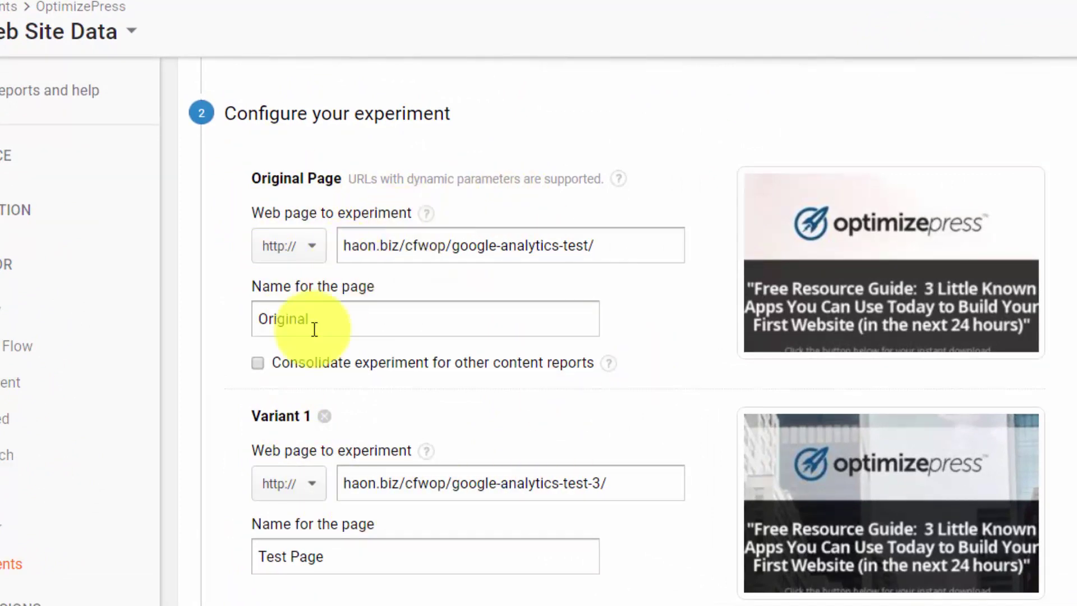
Step: Accept the original and Test Page configuration, choose manual code insertion and copy the content experiment code
{"action": "scroll", "coordinate": [303, 421], "scroll_direction": "down", "scroll_amount": 2}
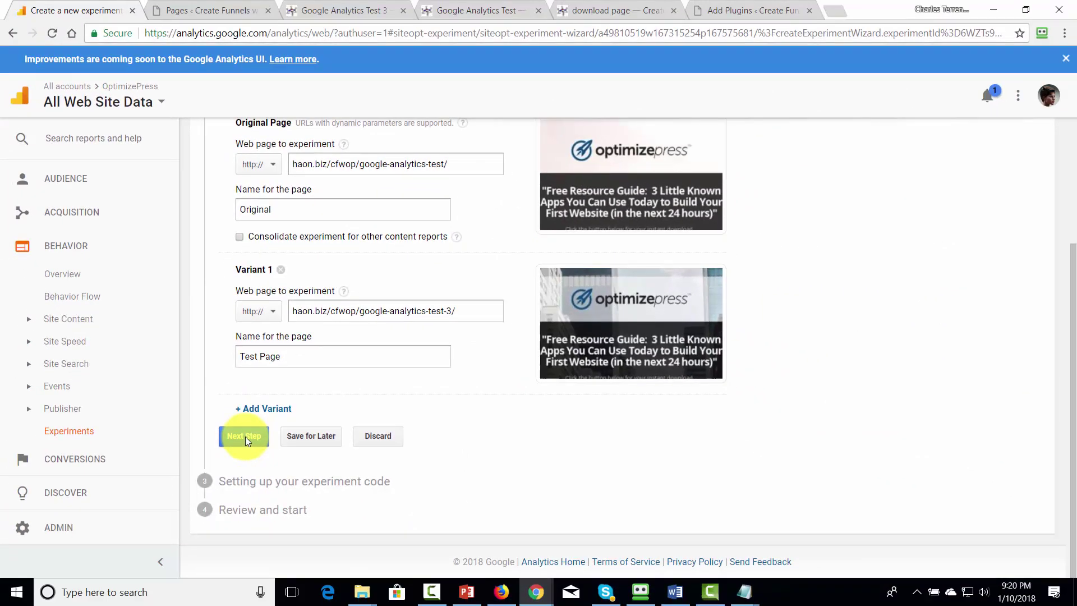
{"action": "left_click", "coordinate": [269, 574]}
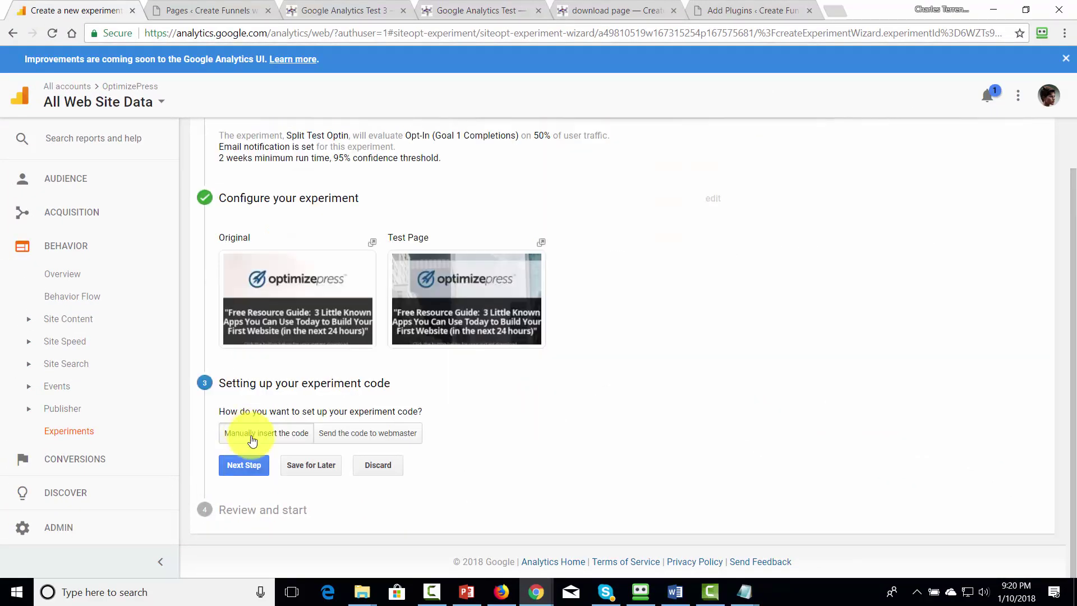
{"action": "left_click", "coordinate": [274, 437]}
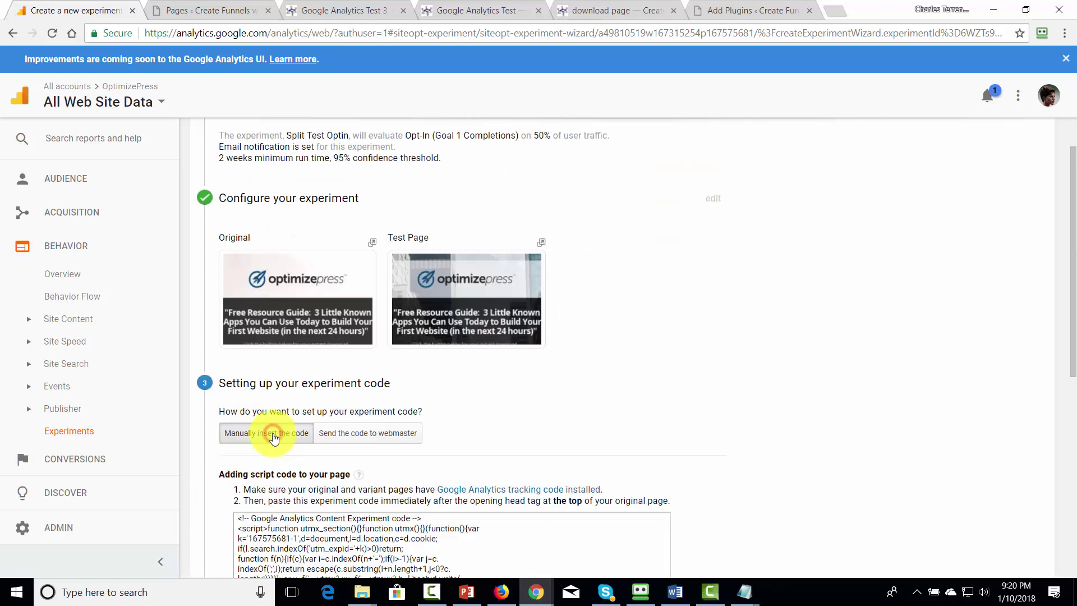
{"action": "scroll", "coordinate": [272, 436], "scroll_direction": "down", "scroll_amount": 4}
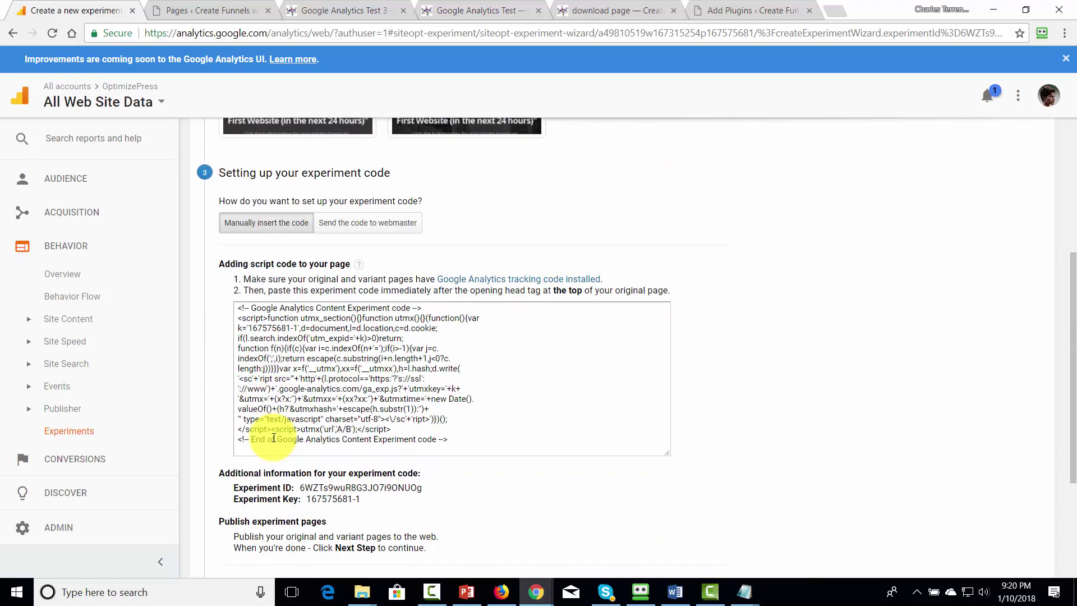
{"action": "left_click", "coordinate": [570, 411]}
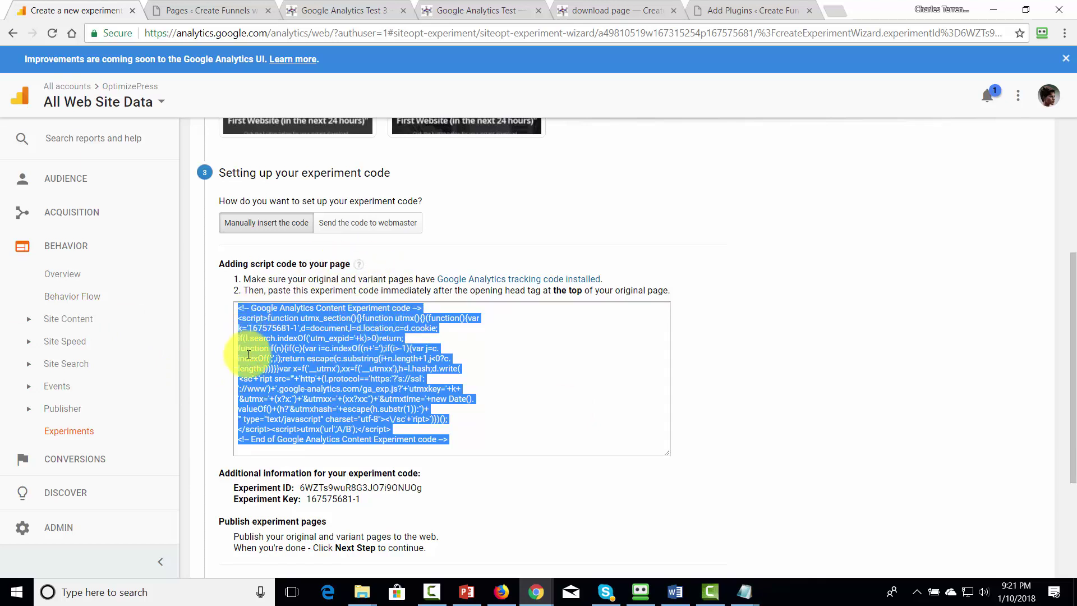
Step: In the WordPress LiveEditor, add a new script entry under Other Scripts and move it above the existing ones
{"action": "key", "text": "ctrl+Tab"}
{"action": "scroll", "coordinate": [313, 356], "scroll_direction": "up", "scroll_amount": 3}
{"action": "scroll", "coordinate": [312, 356], "scroll_direction": "down", "scroll_amount": 3}
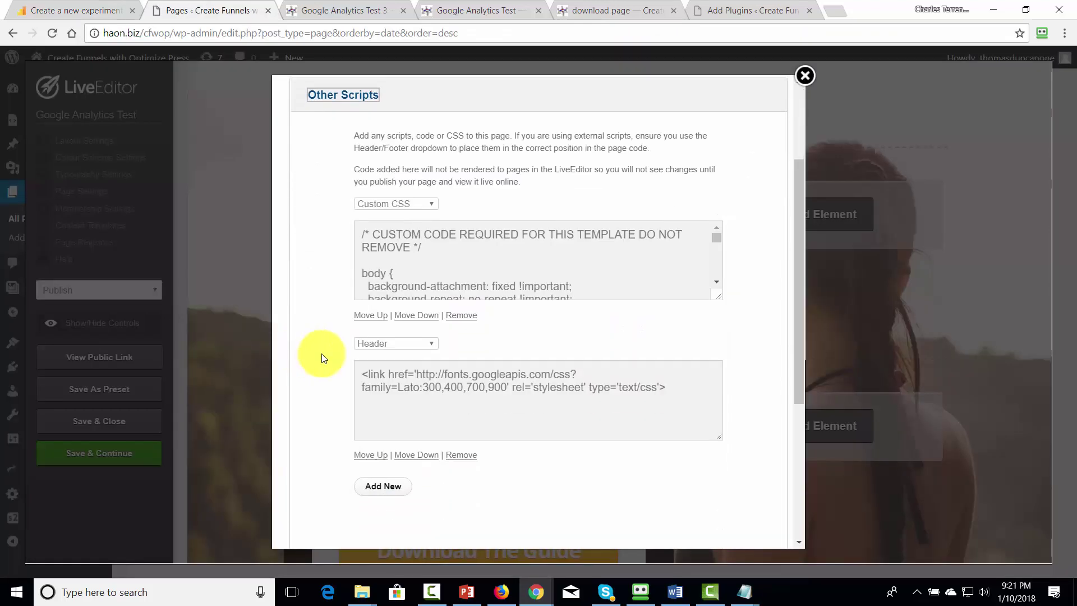
{"action": "left_click", "coordinate": [375, 488]}
{"action": "scroll", "coordinate": [406, 460], "scroll_direction": "down", "scroll_amount": 3}
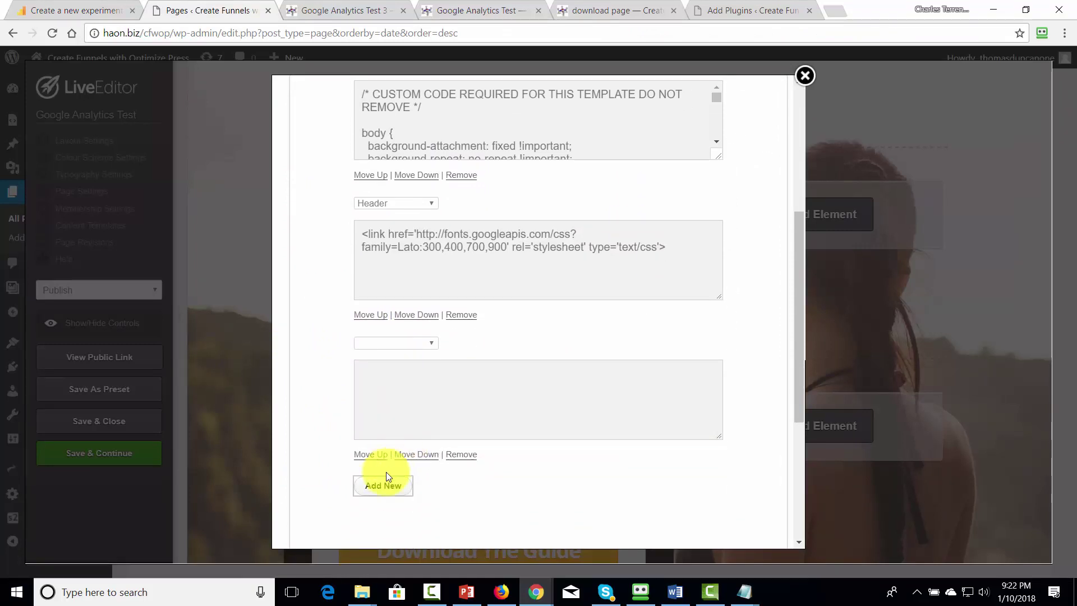
{"action": "left_click", "coordinate": [370, 454]}
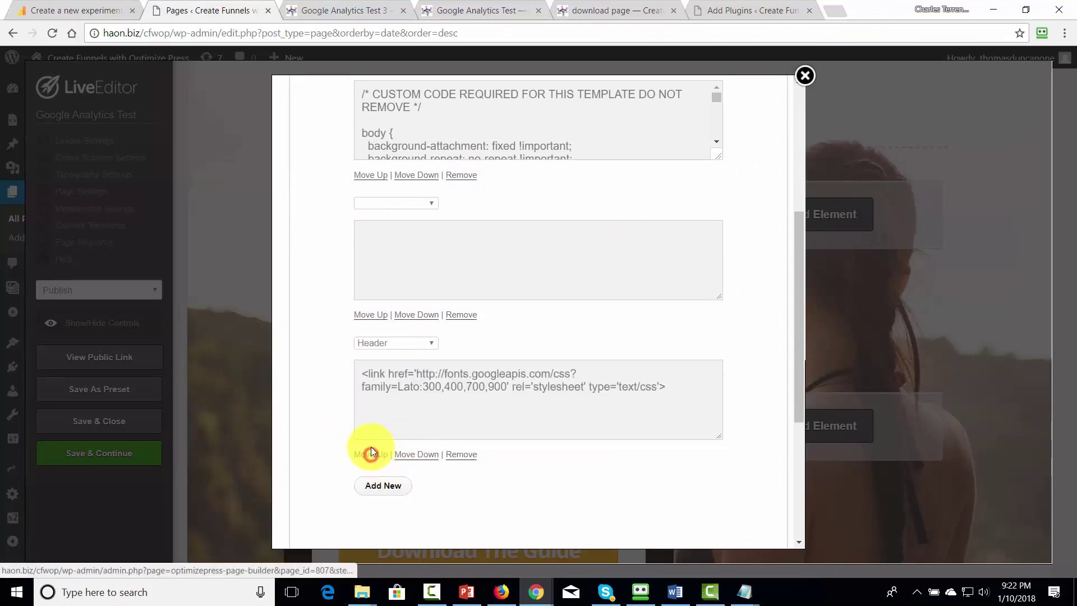
{"action": "left_click", "coordinate": [380, 312]}
{"action": "scroll", "coordinate": [380, 312], "scroll_direction": "up", "scroll_amount": 5}
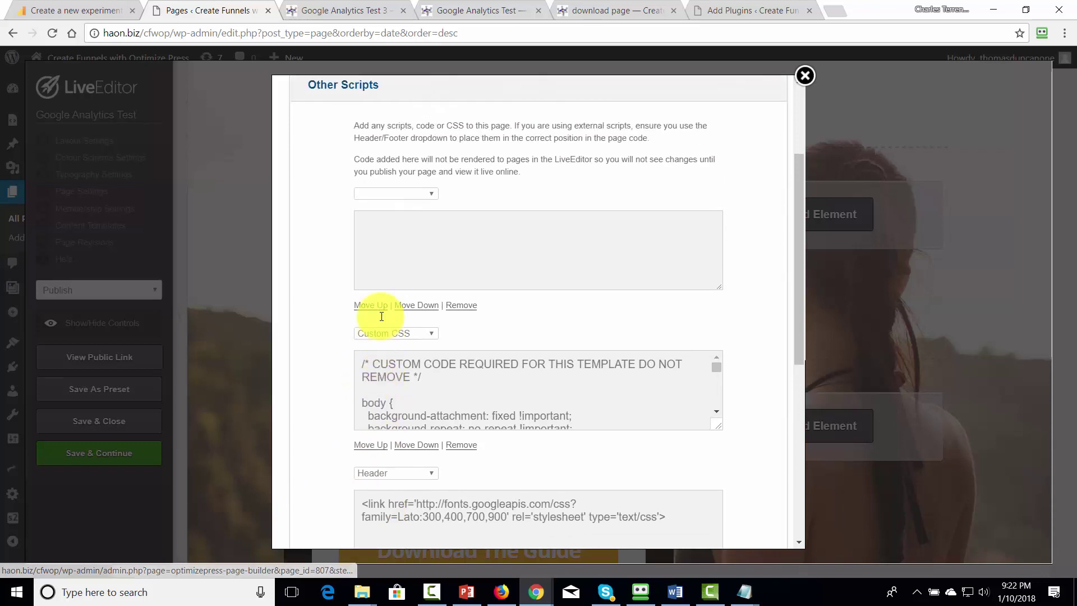
{"action": "scroll", "coordinate": [381, 317], "scroll_direction": "up", "scroll_amount": 2}
Step: Set the new script entry's placement to Header and paste the Google Analytics experiment code into it
{"action": "left_click", "coordinate": [413, 277]}
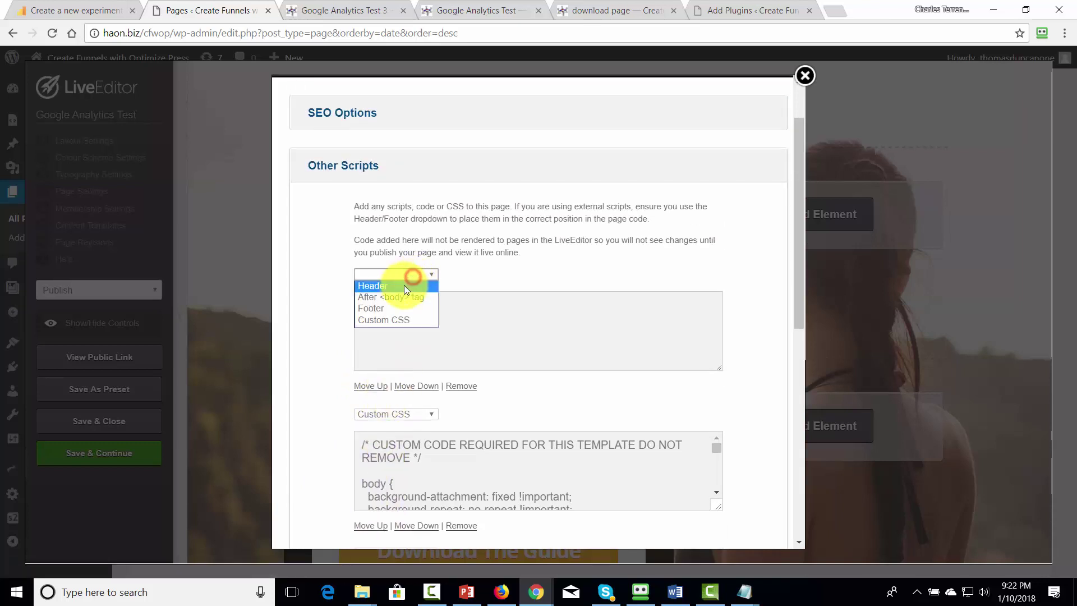
{"action": "left_click", "coordinate": [404, 285]}
{"action": "left_click", "coordinate": [394, 303]}
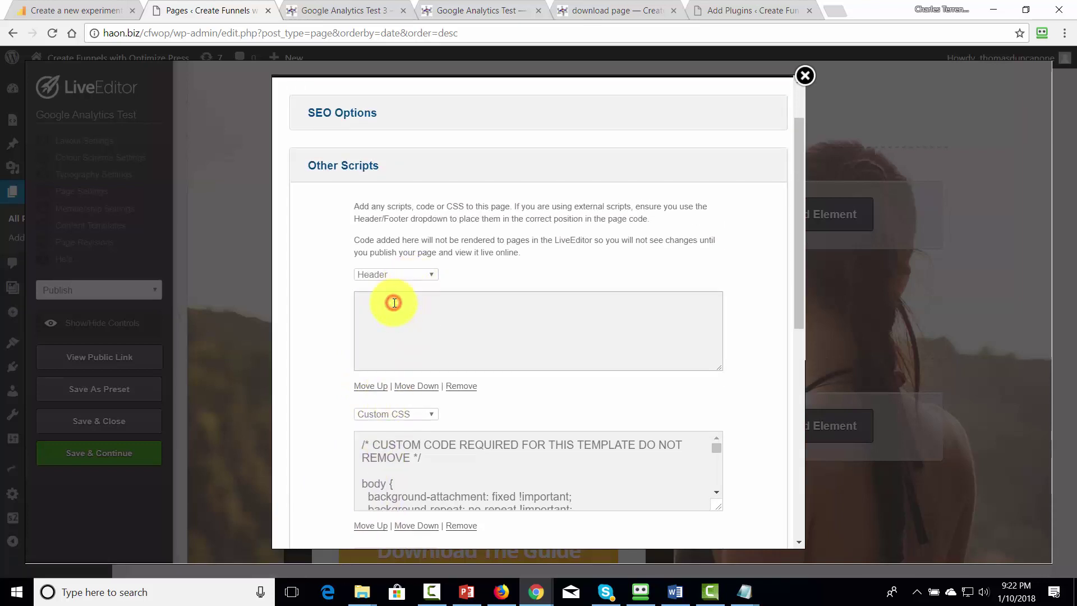
{"action": "key", "text": "ctrl+v"}
{"action": "scroll", "coordinate": [395, 303], "scroll_direction": "up", "scroll_amount": 5}
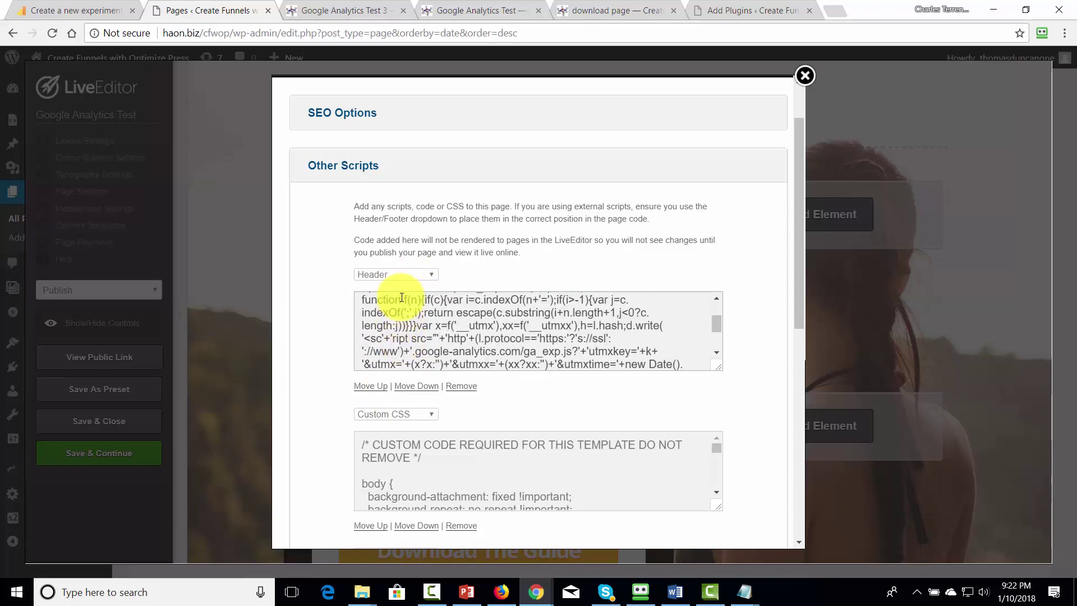
Step: Save the page's script settings, return to Google Analytics and continue the experiment setup to the review stage
{"action": "scroll", "coordinate": [772, 349], "scroll_direction": "down", "scroll_amount": 8}
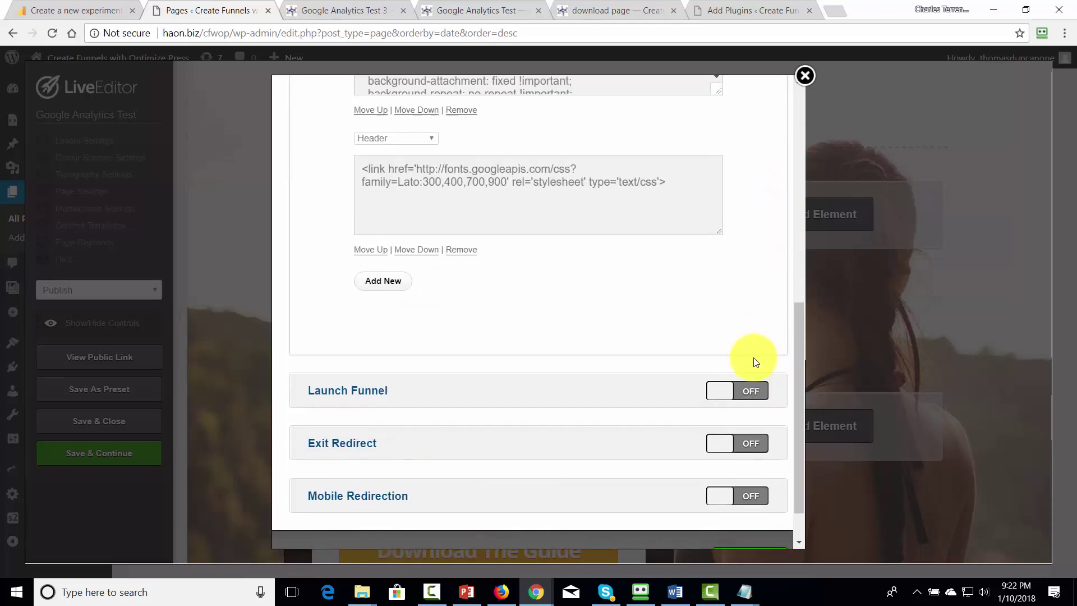
{"action": "left_click", "coordinate": [749, 515]}
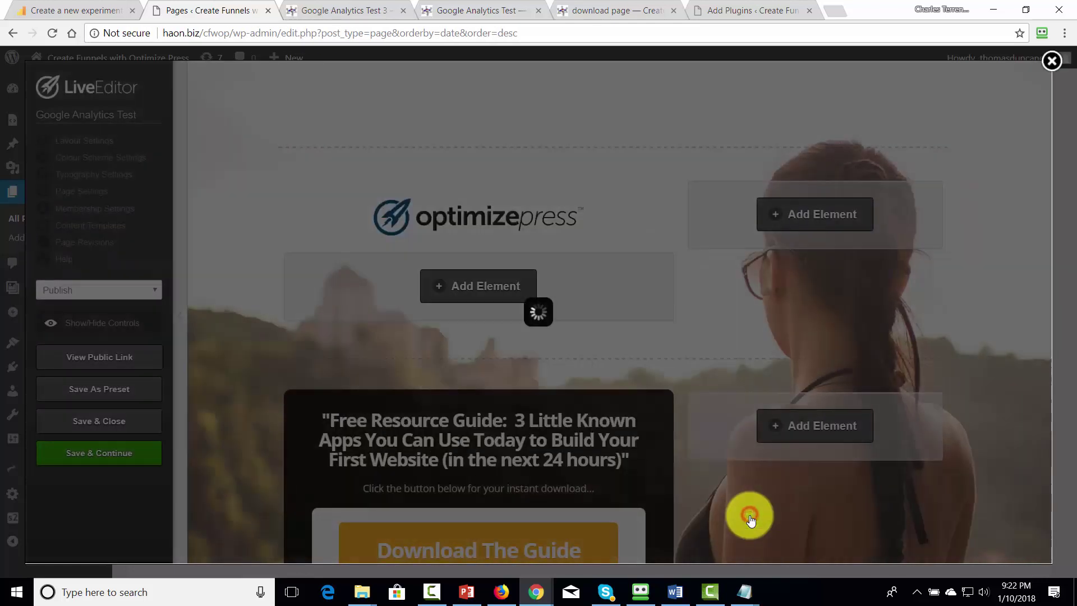
{"action": "key", "text": "ctrl+1"}
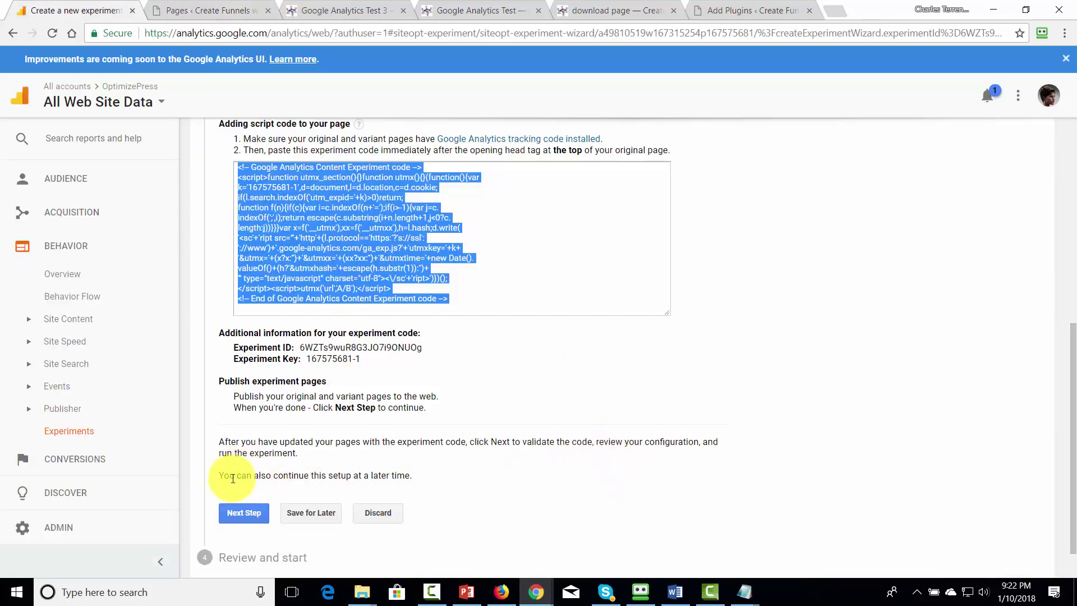
{"action": "left_click", "coordinate": [238, 513]}
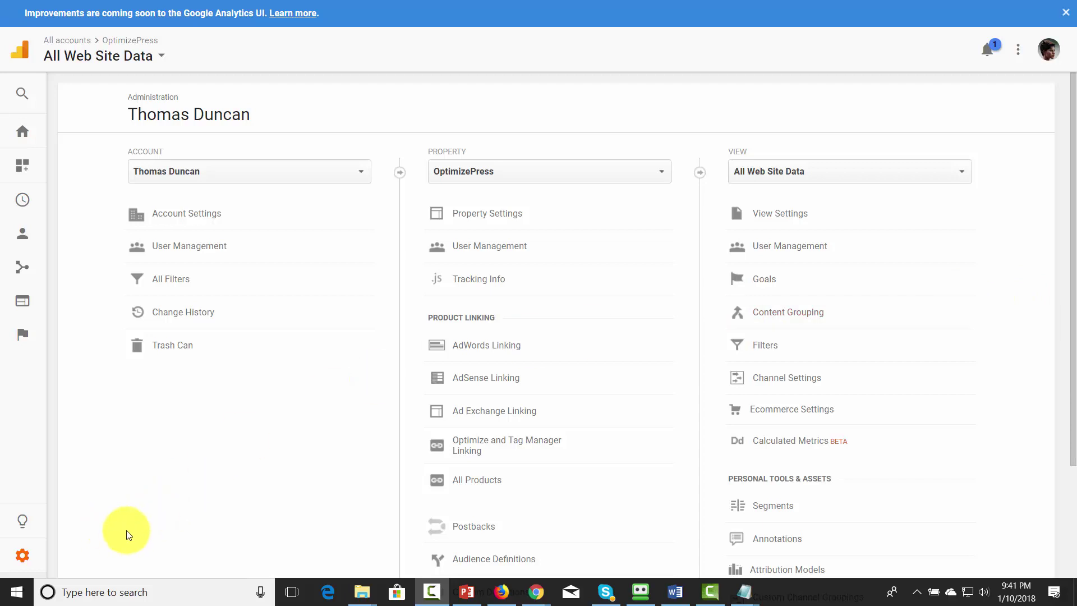
Step: Open the Split Test Optin report from the Behavior experiments and examine its conversion chart, status and variant table
{"action": "left_click", "coordinate": [21, 133]}
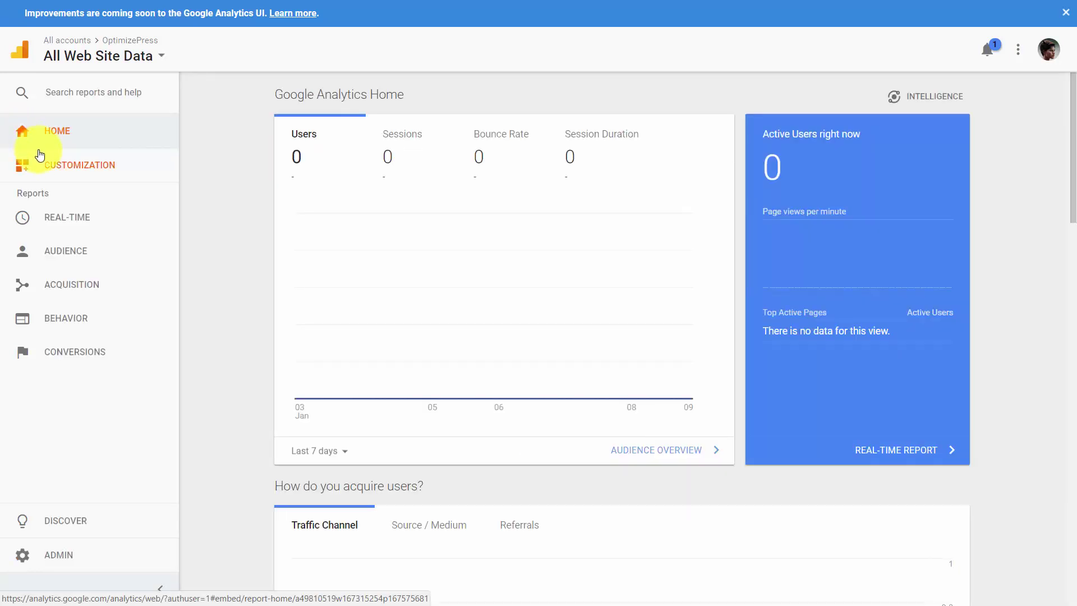
{"action": "left_click", "coordinate": [63, 322]}
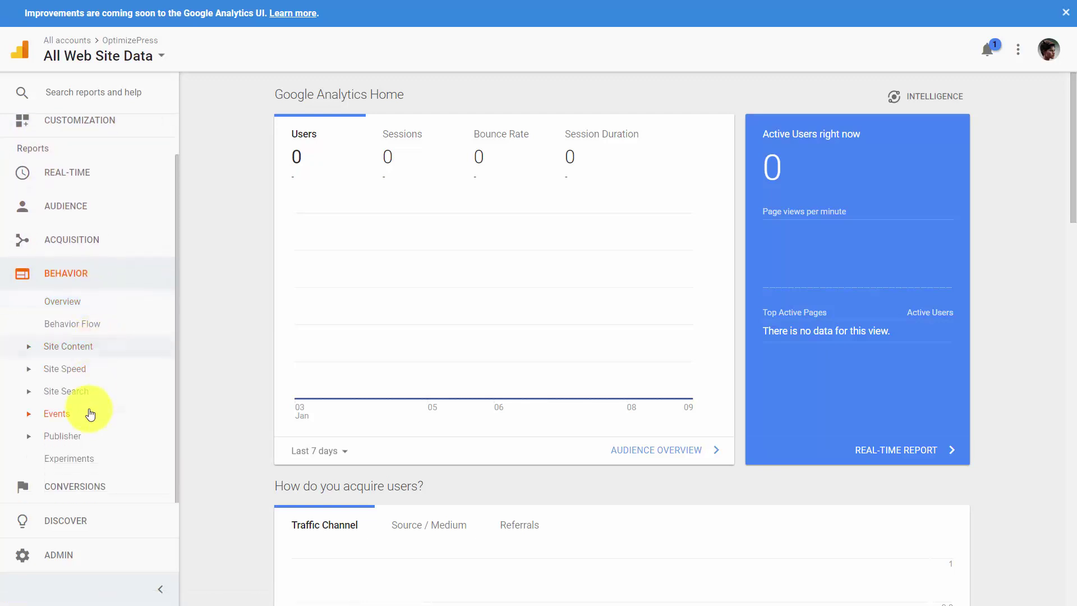
{"action": "left_click", "coordinate": [81, 460]}
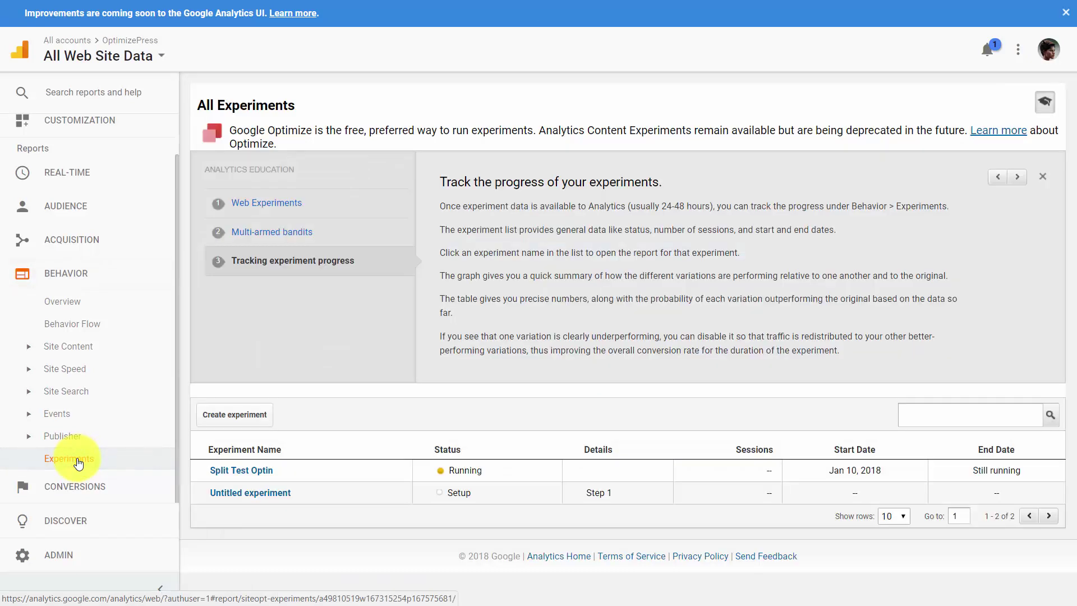
{"action": "left_click", "coordinate": [243, 473]}
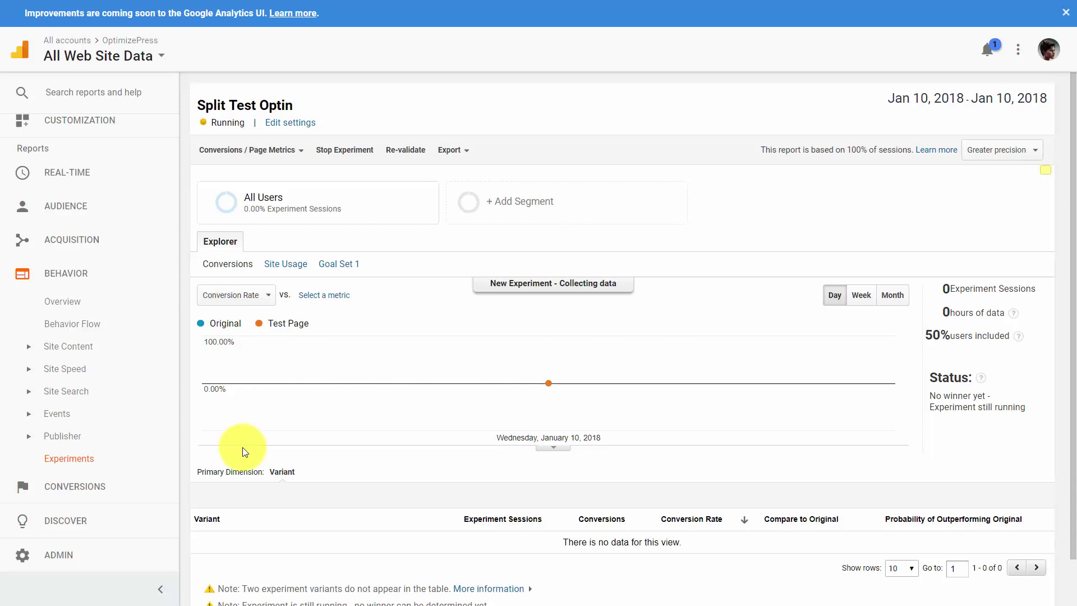
{"action": "mouse_move", "coordinate": [289, 385]}
{"action": "scroll", "coordinate": [319, 374], "scroll_direction": "down", "scroll_amount": 2}
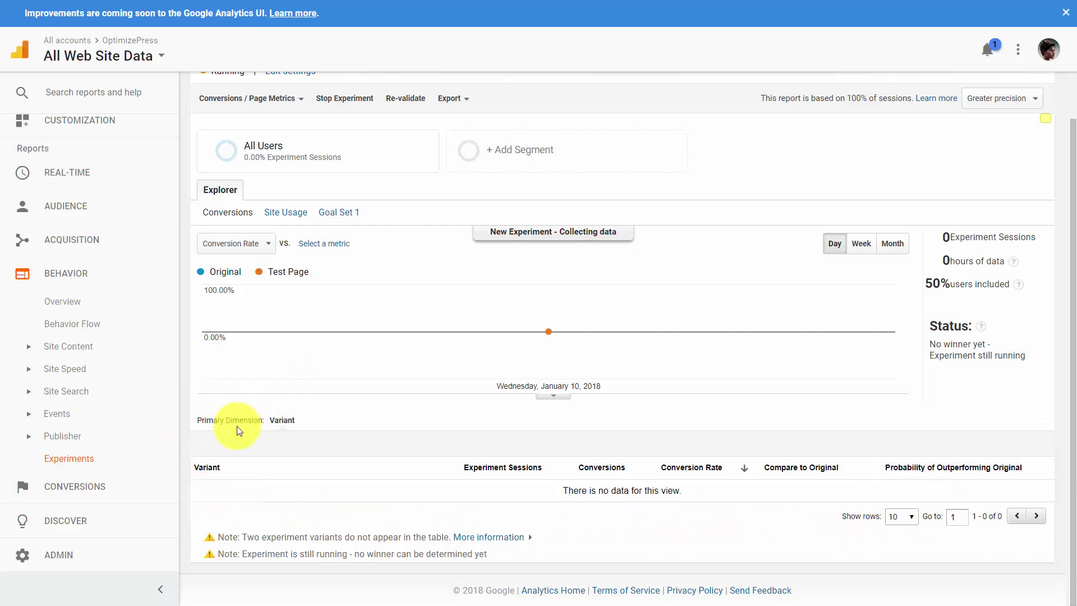
{"action": "scroll", "coordinate": [271, 470], "scroll_direction": "up", "scroll_amount": 1}
{"action": "scroll", "coordinate": [271, 470], "scroll_direction": "up", "scroll_amount": 1}
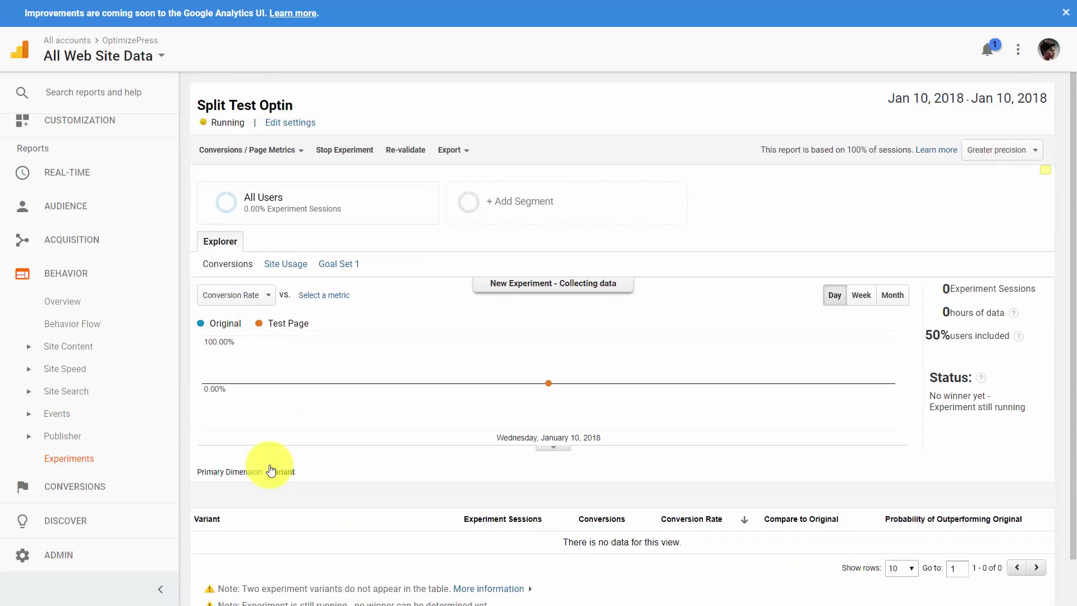
Step: Export the Split Test Optin report as a PDF and switch to the WordPress dashboard
{"action": "left_click", "coordinate": [465, 151]}
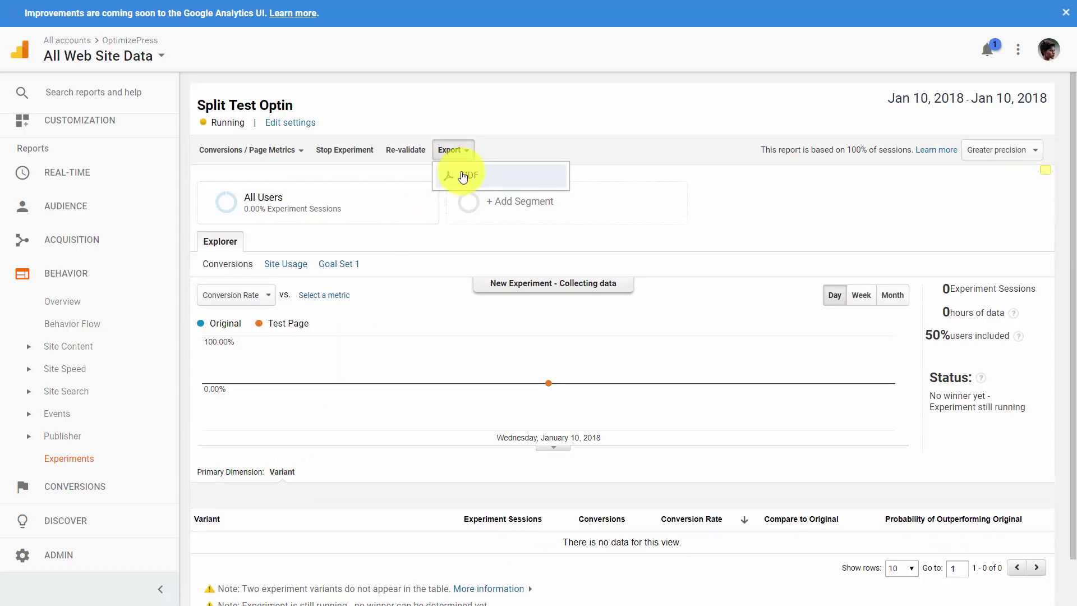
{"action": "left_click", "coordinate": [463, 176]}
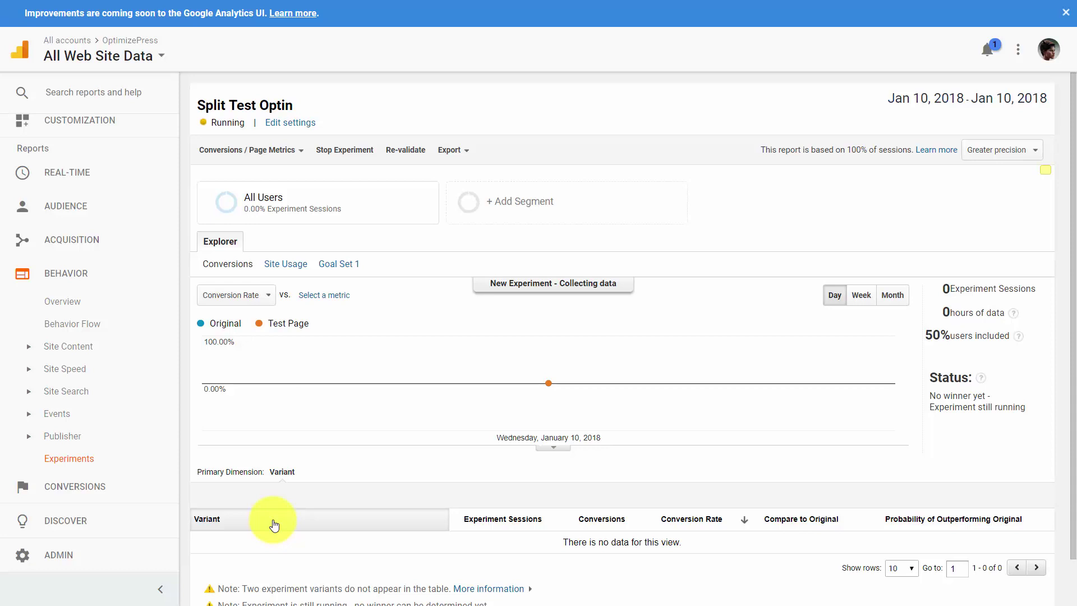
{"action": "left_click", "coordinate": [207, 10]}
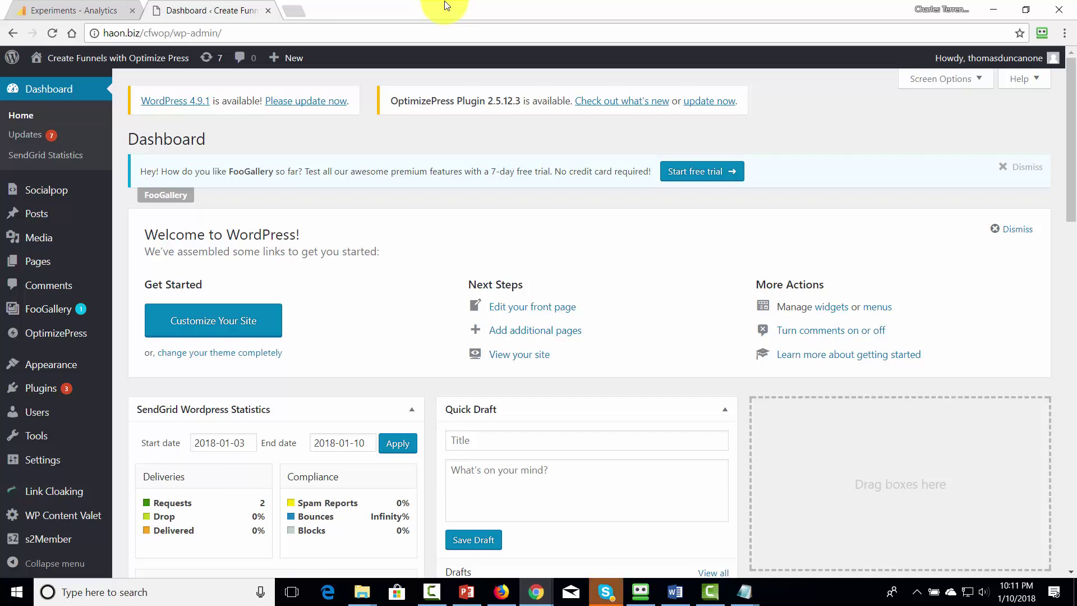
Step: Start a new OptimizePress page based on the Flat Style Sales Page template from the sales page templates
{"action": "mouse_move", "coordinate": [87, 328]}
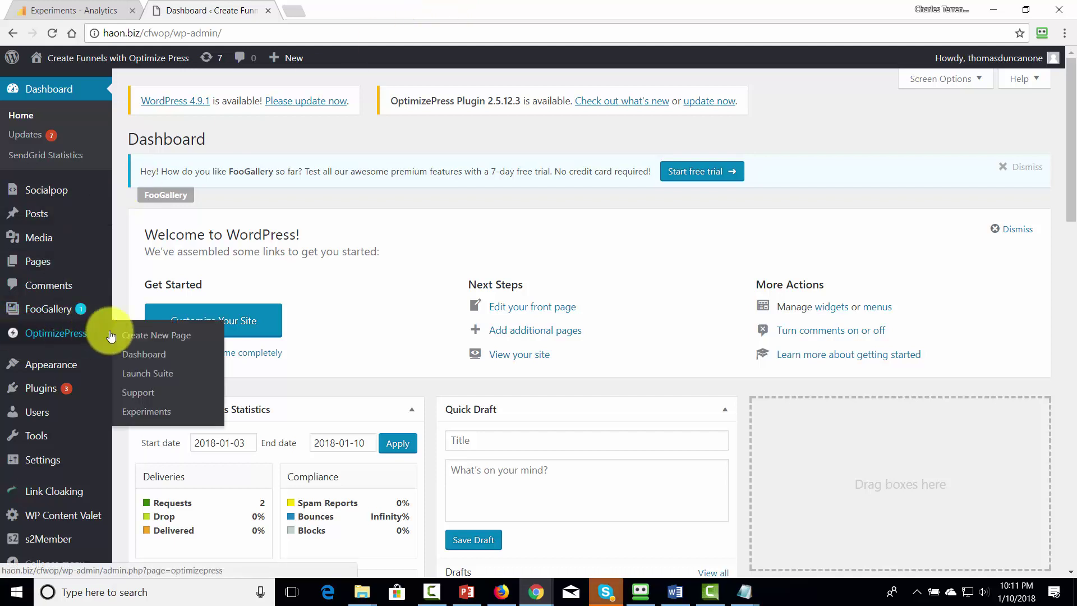
{"action": "left_click", "coordinate": [135, 339]}
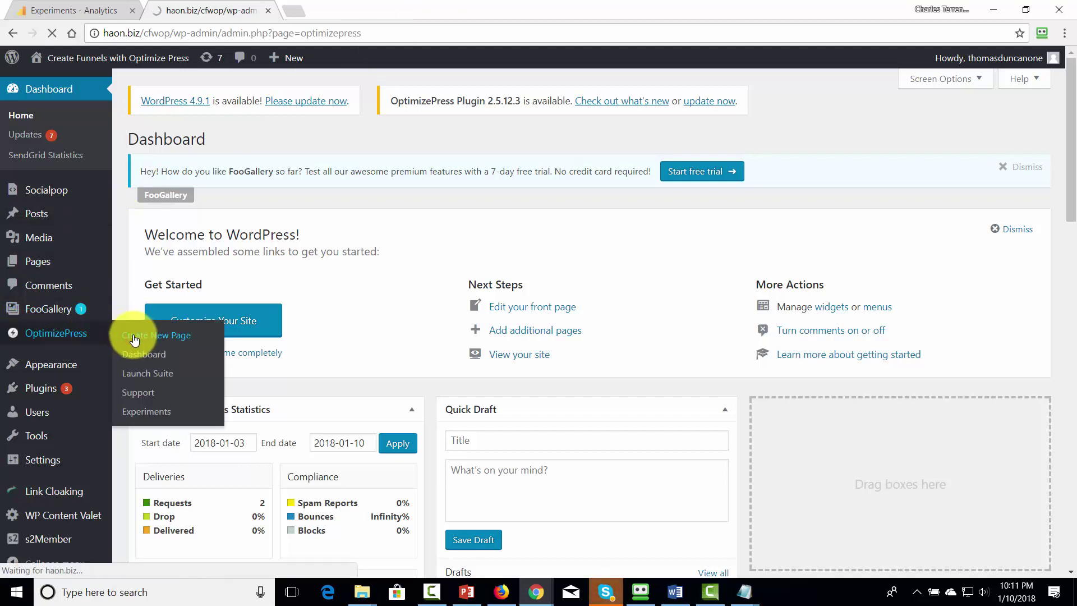
{"action": "scroll", "coordinate": [470, 277], "scroll_direction": "down", "scroll_amount": 5}
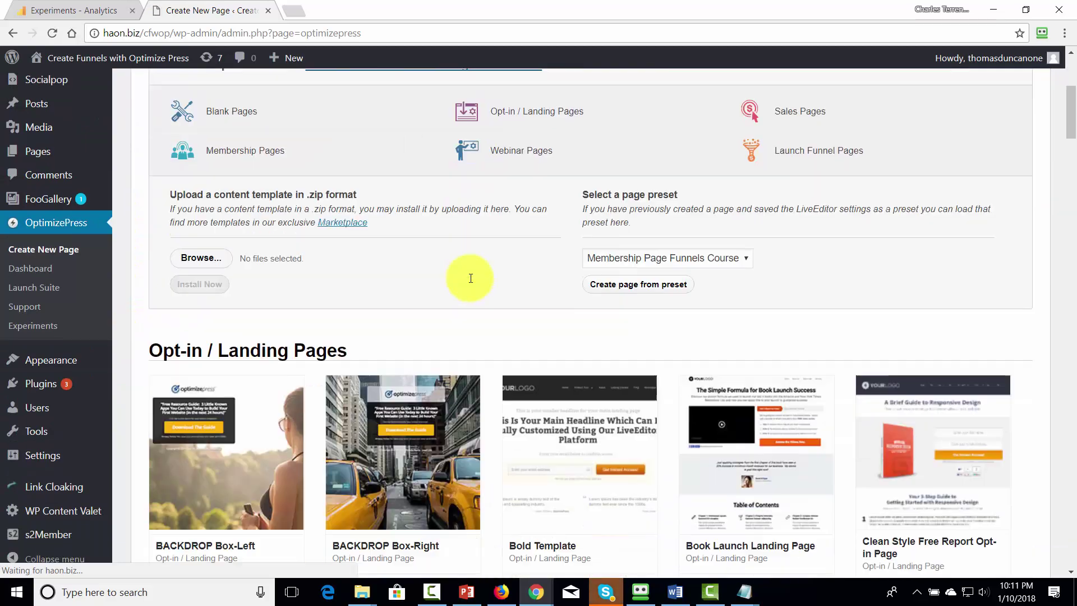
{"action": "scroll", "coordinate": [470, 277], "scroll_direction": "down", "scroll_amount": 20}
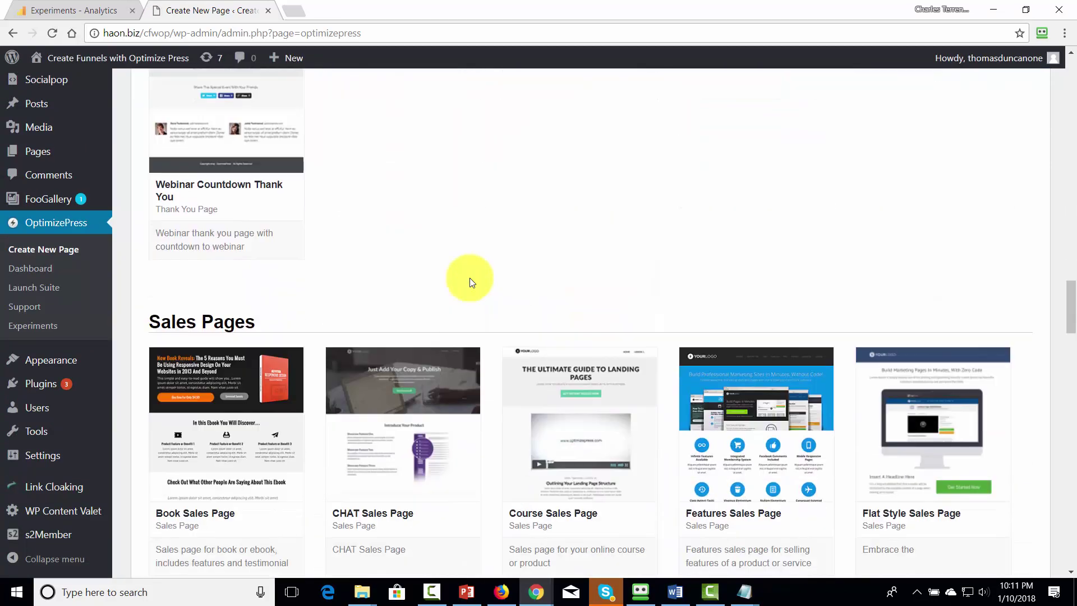
{"action": "scroll", "coordinate": [469, 278], "scroll_direction": "down", "scroll_amount": 7}
{"action": "scroll", "coordinate": [469, 277], "scroll_direction": "up", "scroll_amount": 4}
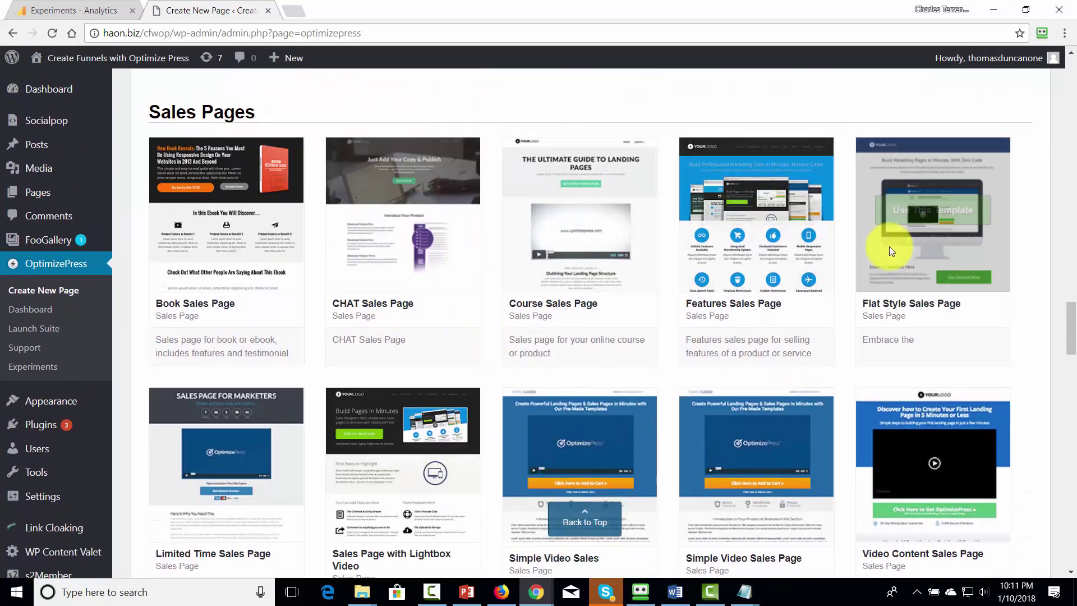
{"action": "left_click", "coordinate": [918, 212]}
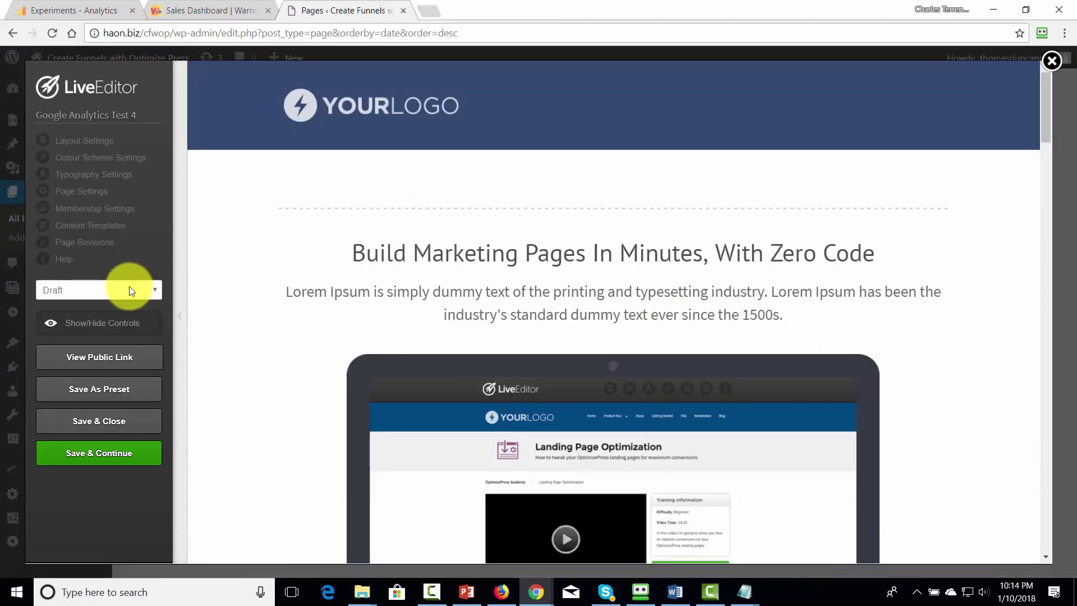
Step: Change the Google Analytics Test 4 page from draft to published and save it in the LiveEditor
{"action": "left_click", "coordinate": [129, 287]}
{"action": "left_click", "coordinate": [123, 316]}
{"action": "left_click", "coordinate": [103, 447]}
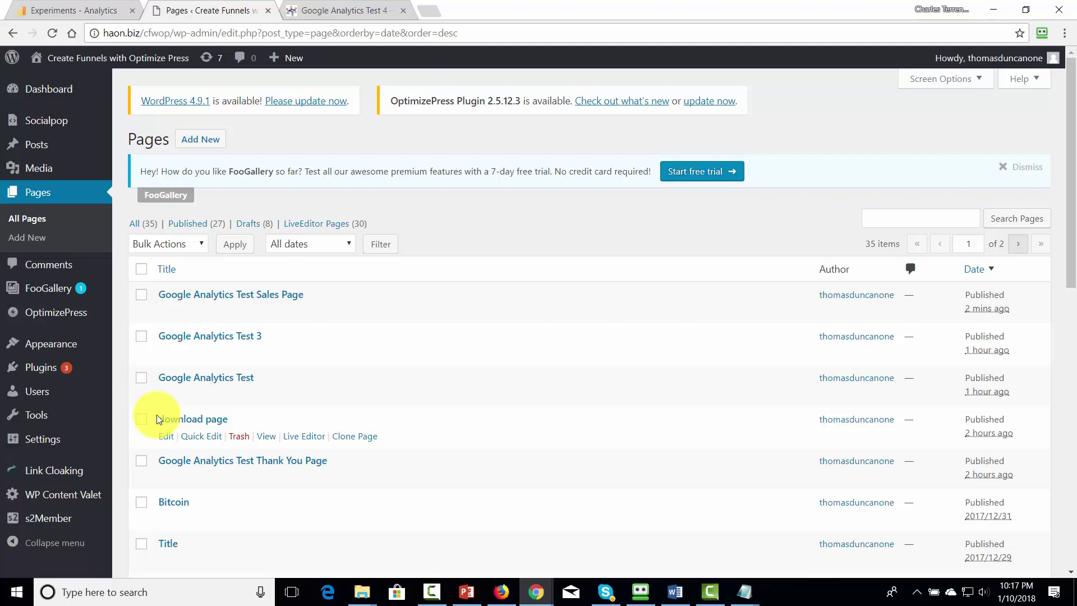
Step: Switch to Google Analytics and start a new goal for the All Web Site Data view using the Make a payment template
{"action": "key", "text": "ctrl+shift+Tab"}
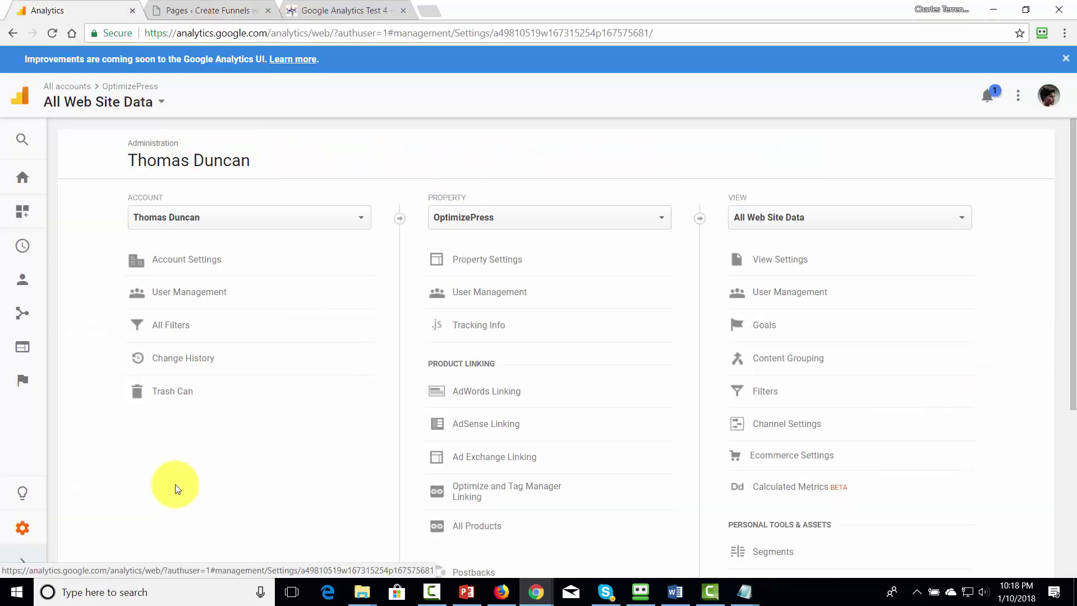
{"action": "left_click", "coordinate": [763, 325]}
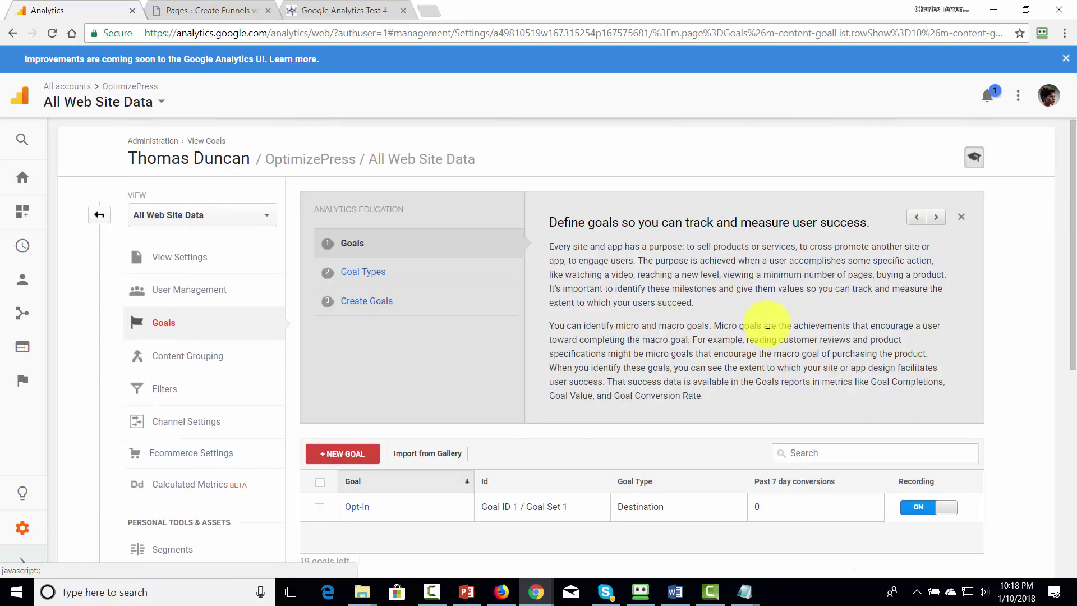
{"action": "scroll", "coordinate": [768, 325], "scroll_direction": "down", "scroll_amount": 1}
{"action": "left_click", "coordinate": [348, 390]}
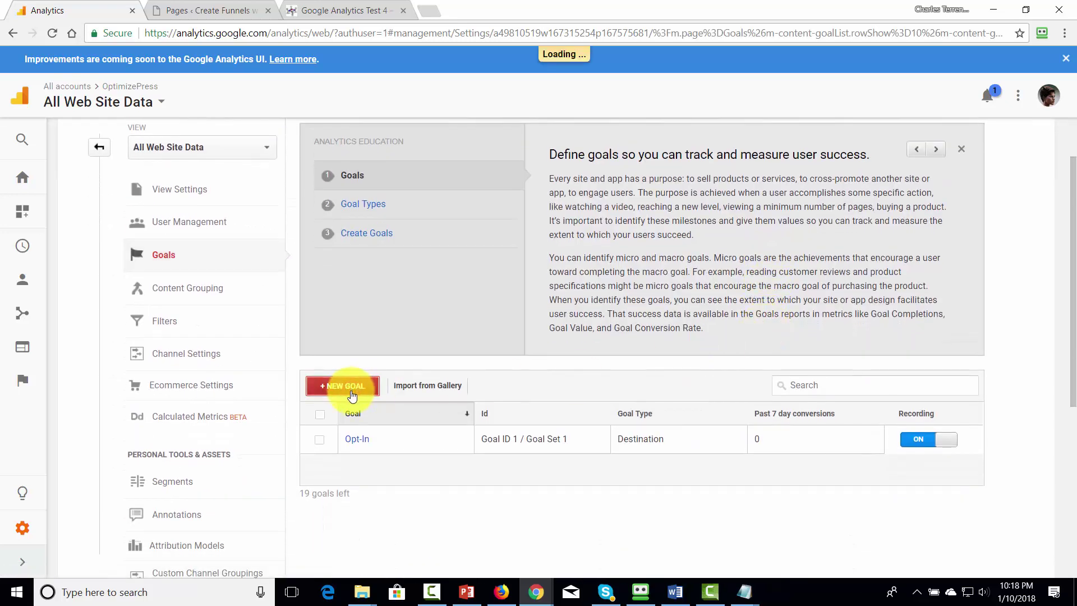
{"action": "scroll", "coordinate": [352, 395], "scroll_direction": "down", "scroll_amount": 2}
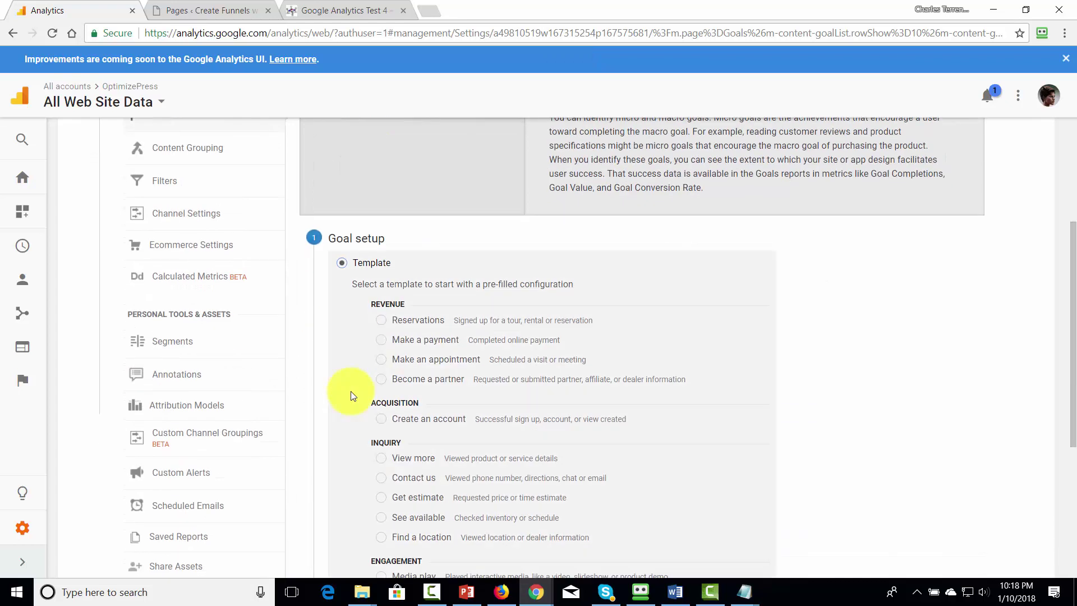
{"action": "left_click", "coordinate": [385, 339]}
{"action": "scroll", "coordinate": [565, 354], "scroll_direction": "down", "scroll_amount": 1}
{"action": "scroll", "coordinate": [566, 353], "scroll_direction": "down", "scroll_amount": 4}
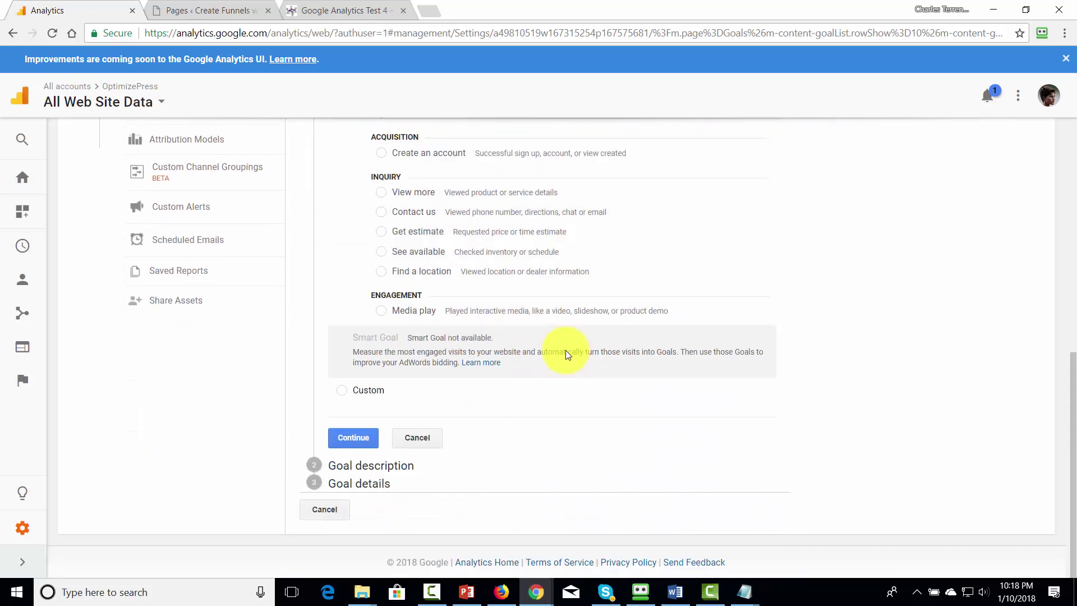
{"action": "left_click", "coordinate": [348, 438]}
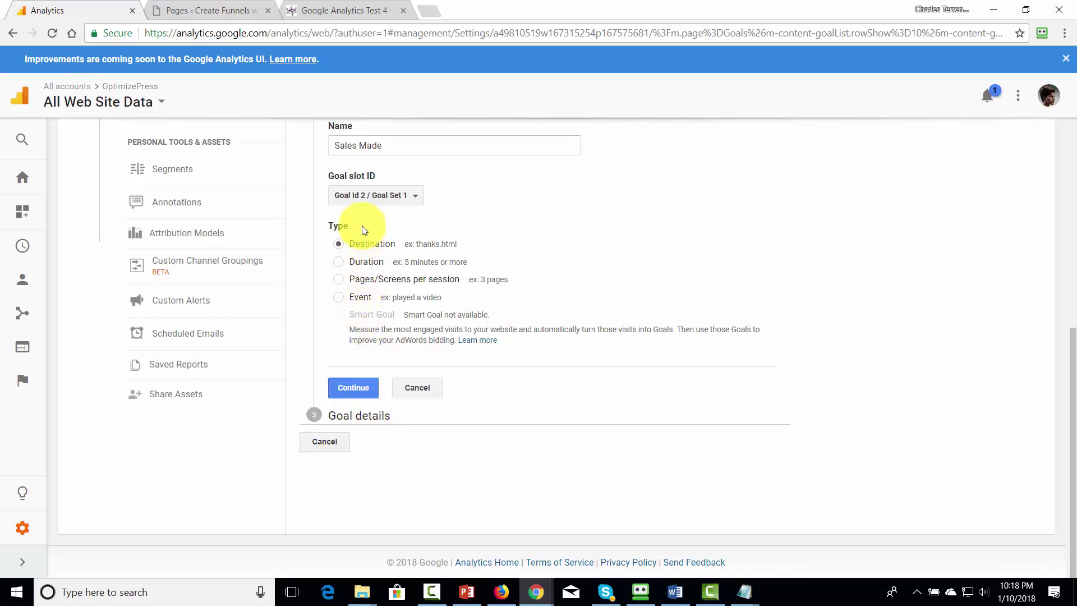
{"action": "left_click", "coordinate": [349, 391]}
{"action": "left_click", "coordinate": [346, 409]}
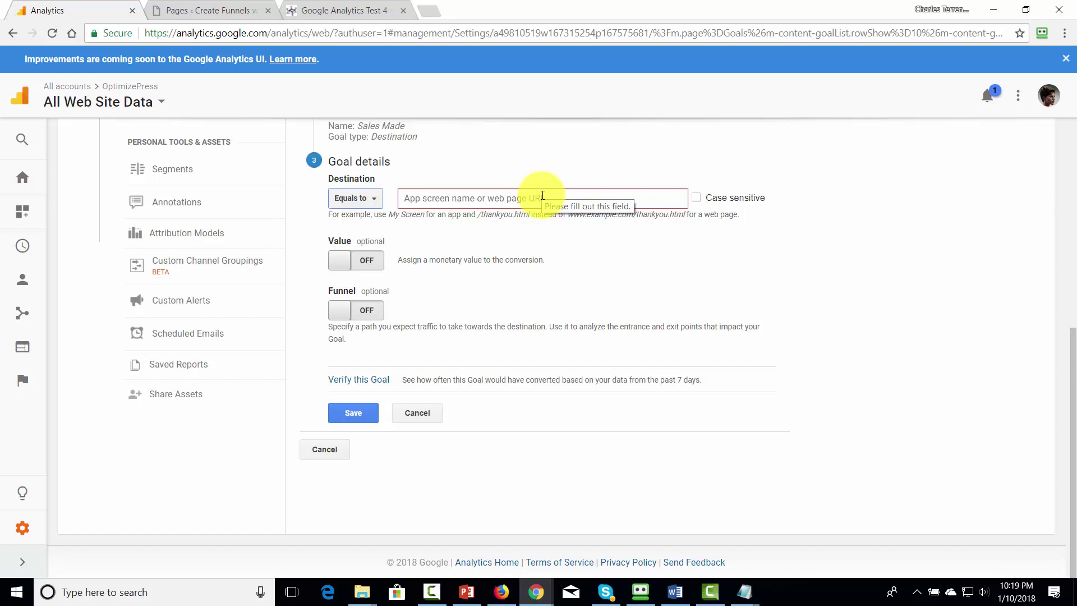
{"action": "type", "text": "http://haon.biz/cfwop/download-page/"}
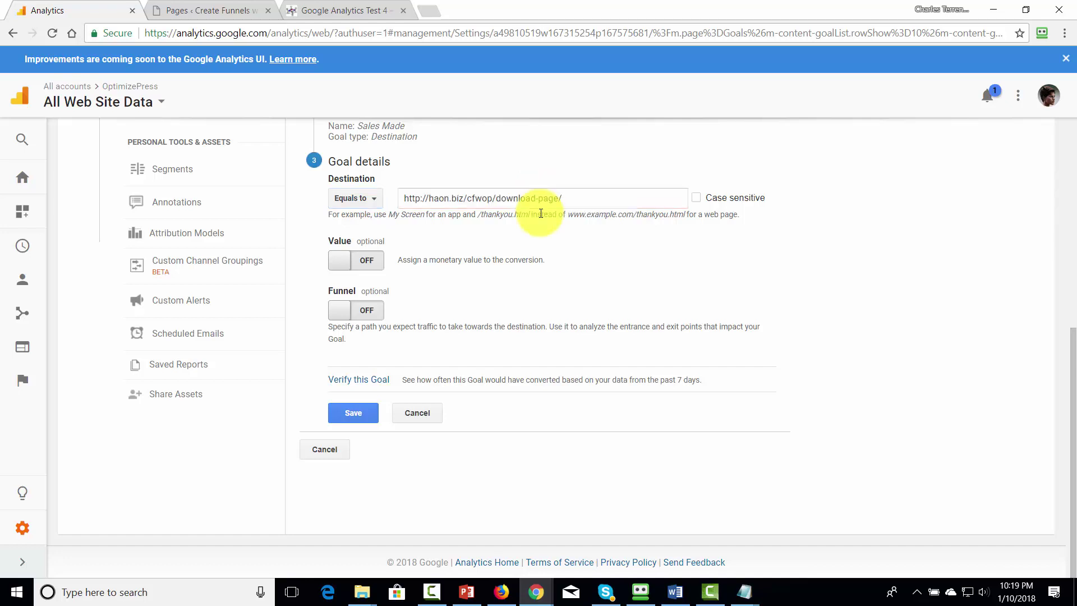
{"action": "left_click", "coordinate": [359, 421]}
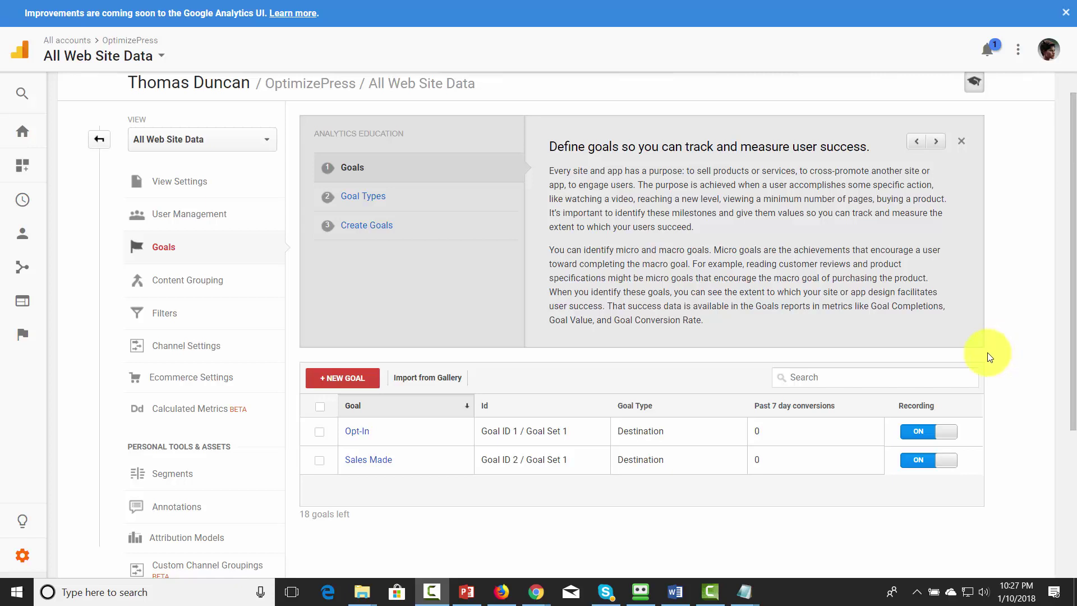
Step: Reopen the Sales Made goal's details, assign a monetary value of 27 USD to the conversion and save the goal
{"action": "left_click", "coordinate": [369, 460]}
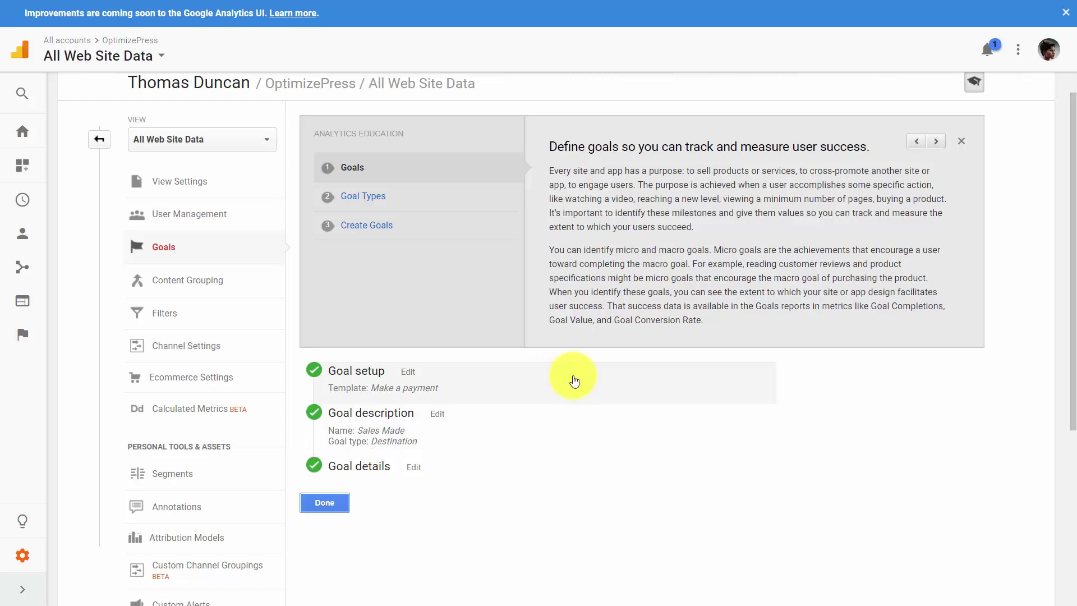
{"action": "left_click", "coordinate": [409, 467]}
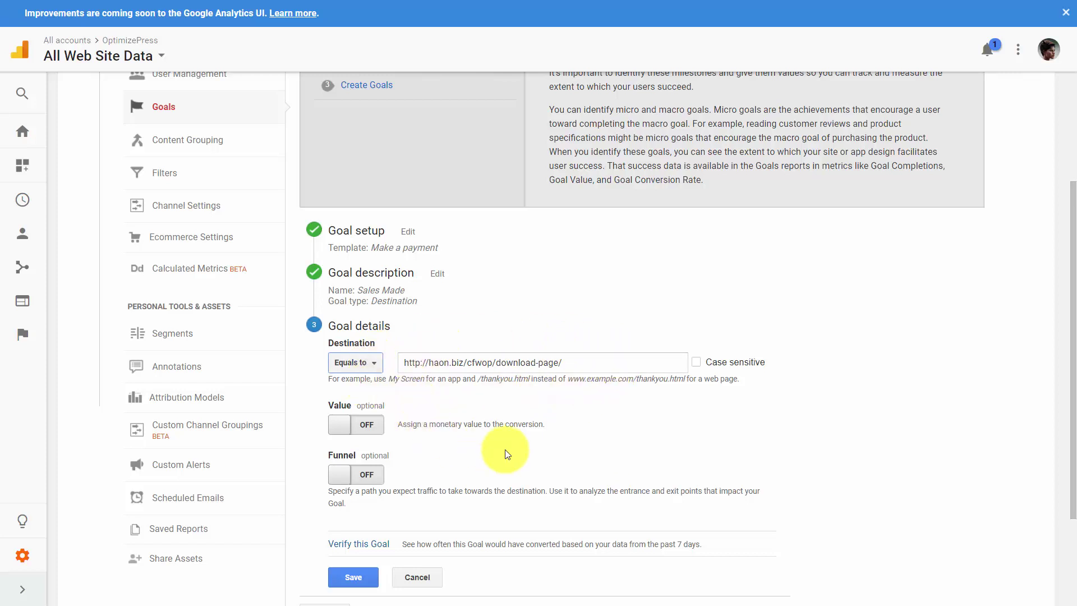
{"action": "left_click", "coordinate": [362, 426]}
{"action": "left_click", "coordinate": [420, 422]}
{"action": "type", "text": "27"}
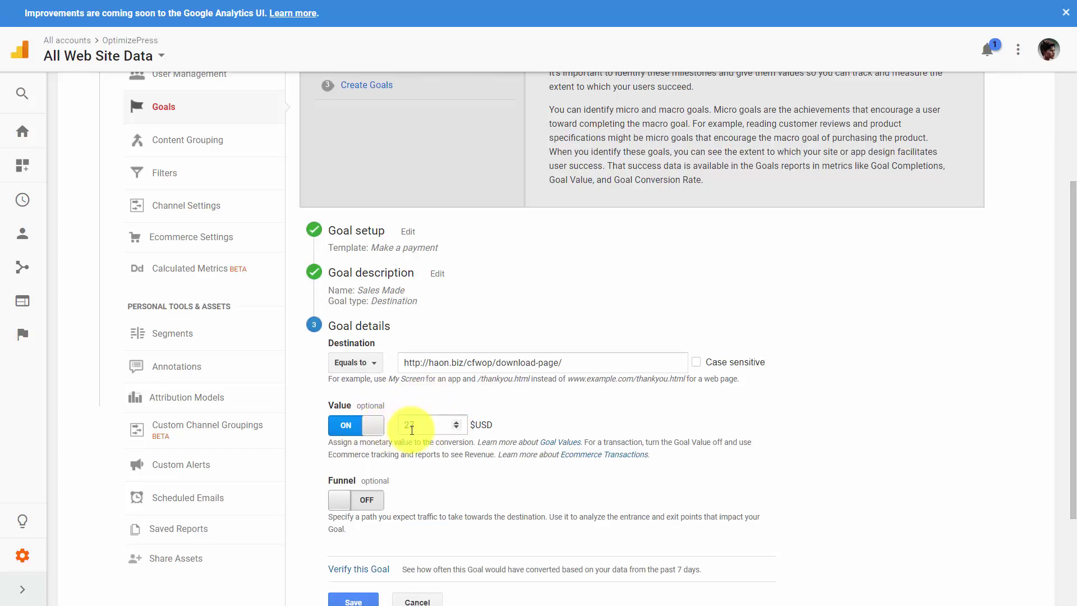
{"action": "scroll", "coordinate": [422, 471], "scroll_direction": "down", "scroll_amount": 1}
{"action": "left_click", "coordinate": [354, 533]}
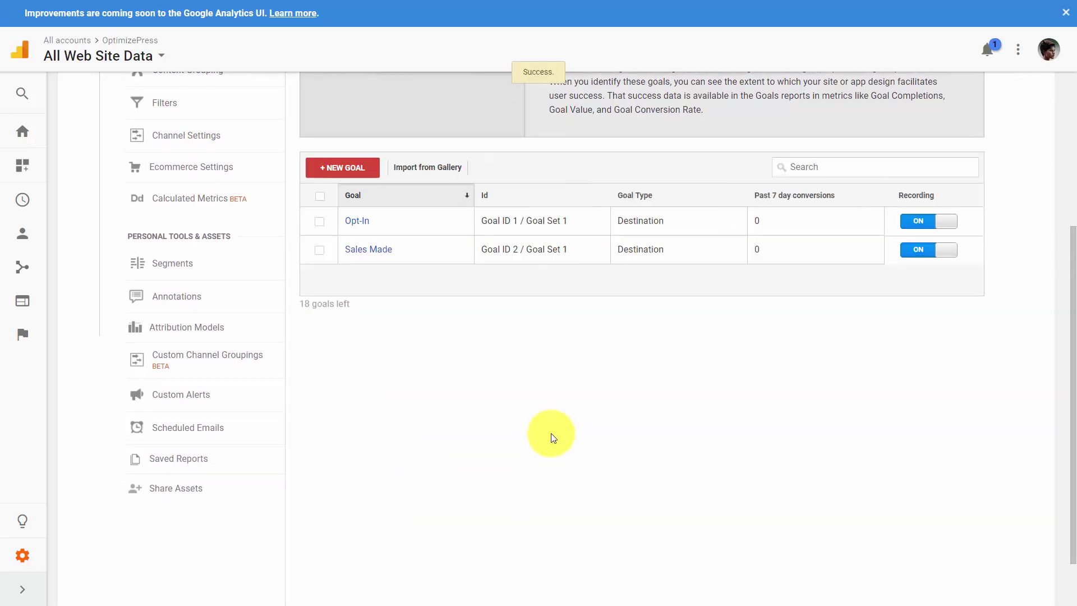
Step: Open the Conversions Goals Overview report and examine its completions, value and conversion rate for Goal 2: Sales Made
{"action": "scroll", "coordinate": [547, 437], "scroll_direction": "up", "scroll_amount": 3}
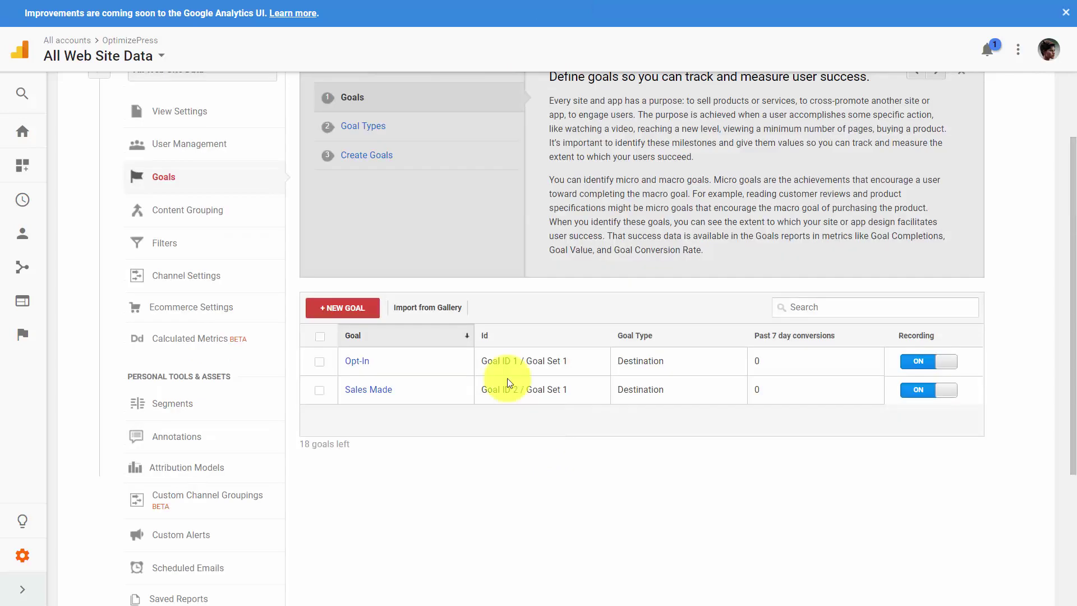
{"action": "left_click", "coordinate": [22, 135]}
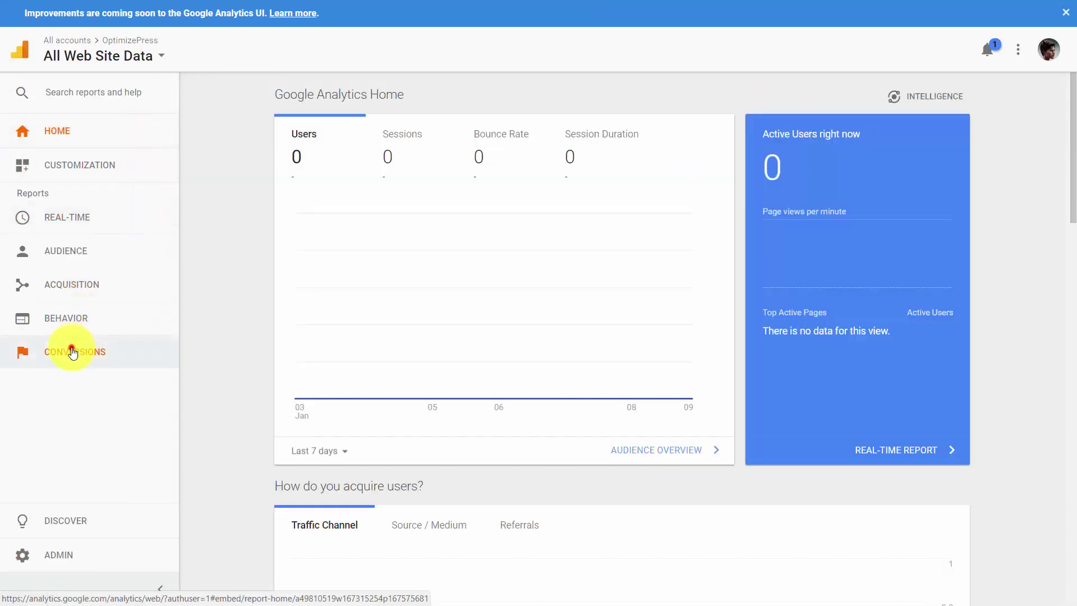
{"action": "left_click", "coordinate": [72, 352]}
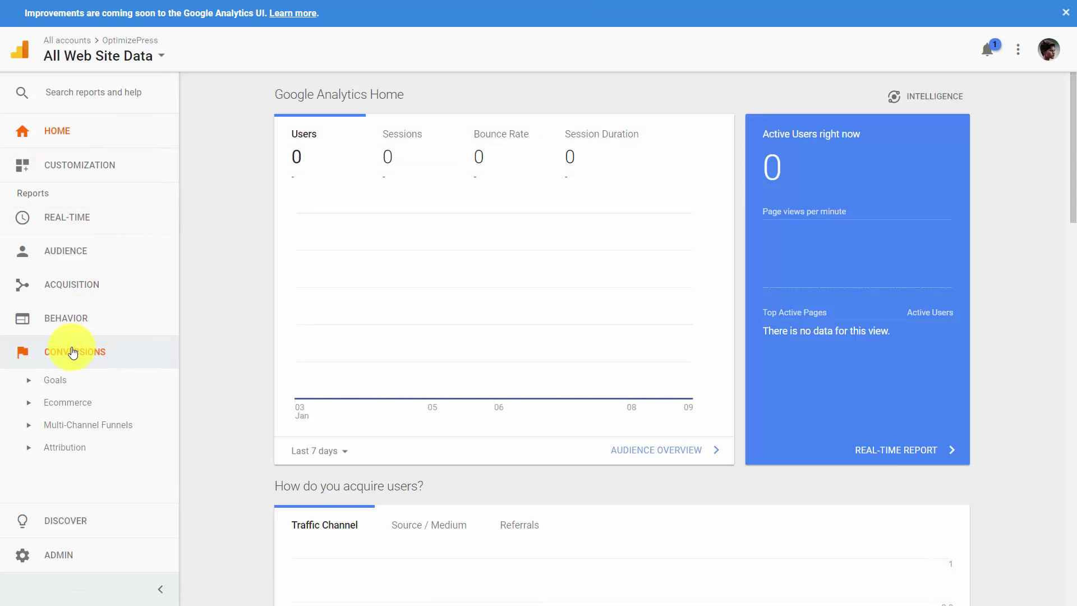
{"action": "left_click", "coordinate": [50, 382]}
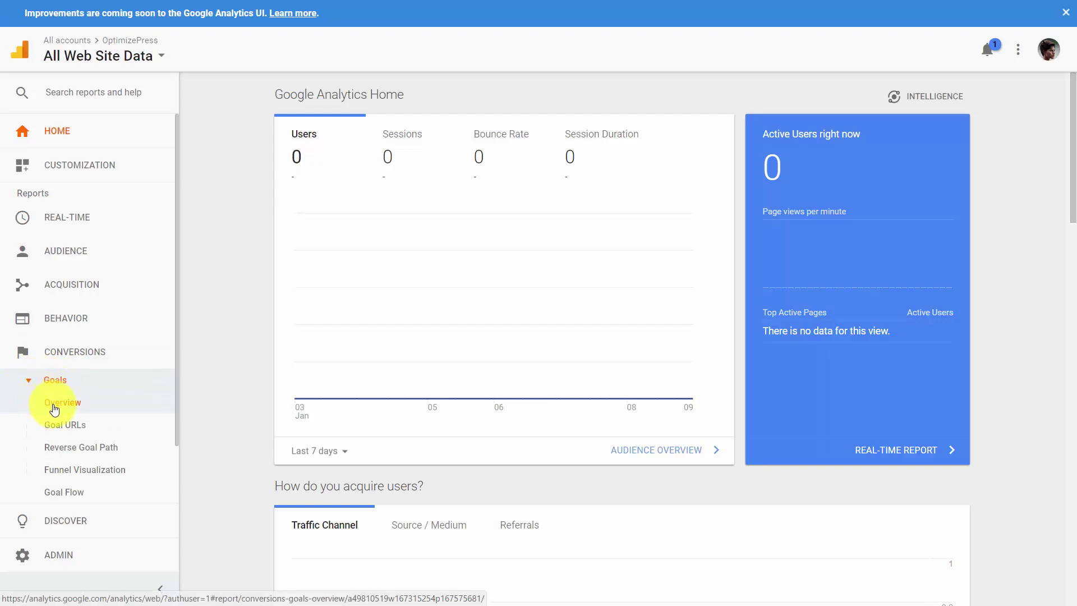
{"action": "left_click", "coordinate": [55, 408]}
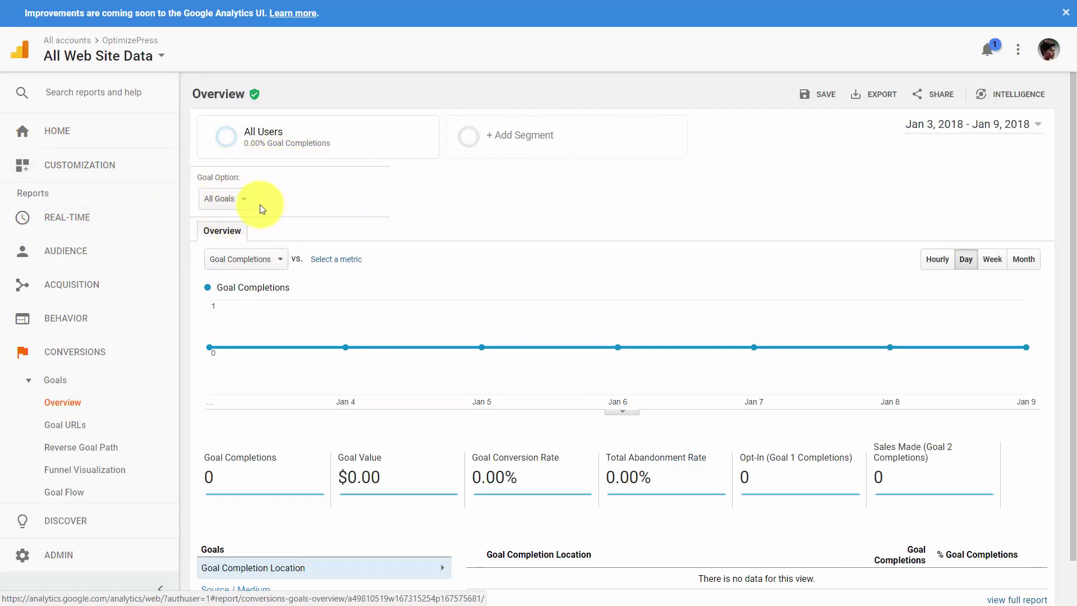
{"action": "left_click", "coordinate": [243, 205]}
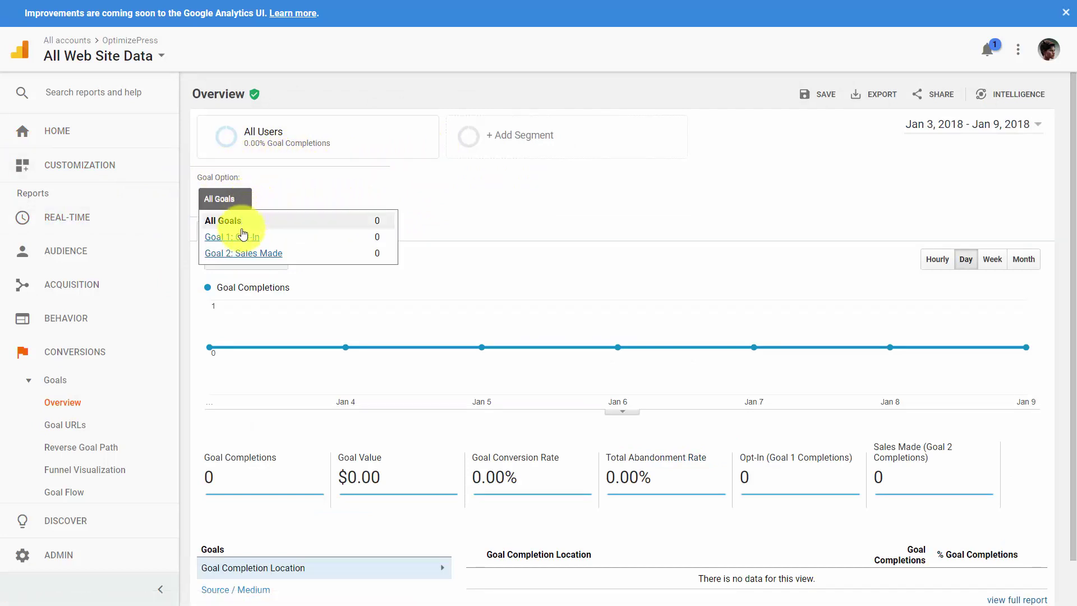
{"action": "left_click", "coordinate": [241, 255]}
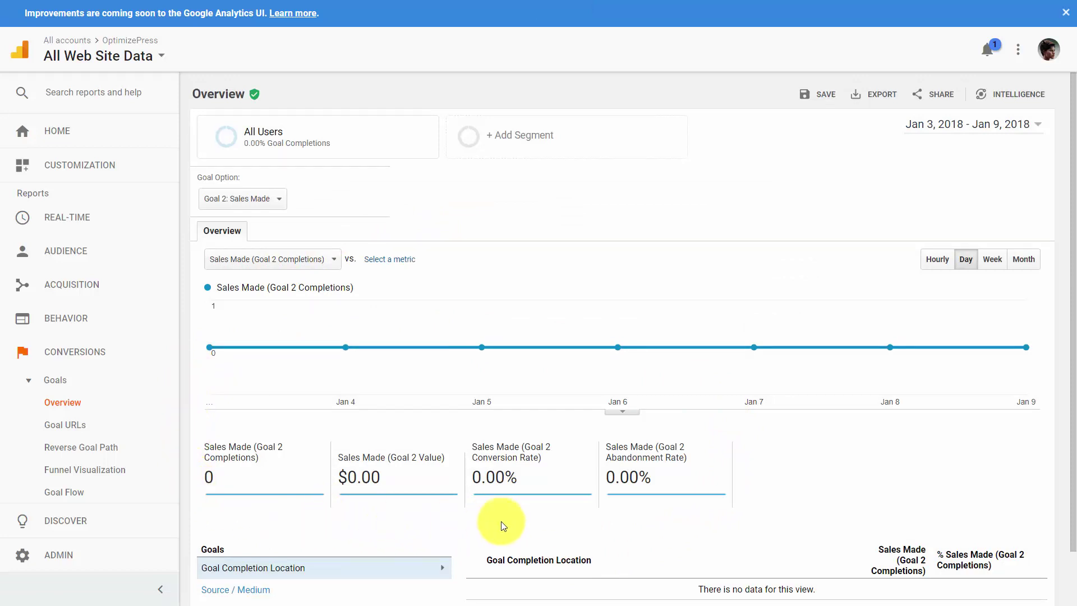
{"action": "scroll", "coordinate": [501, 526], "scroll_direction": "down", "scroll_amount": 1}
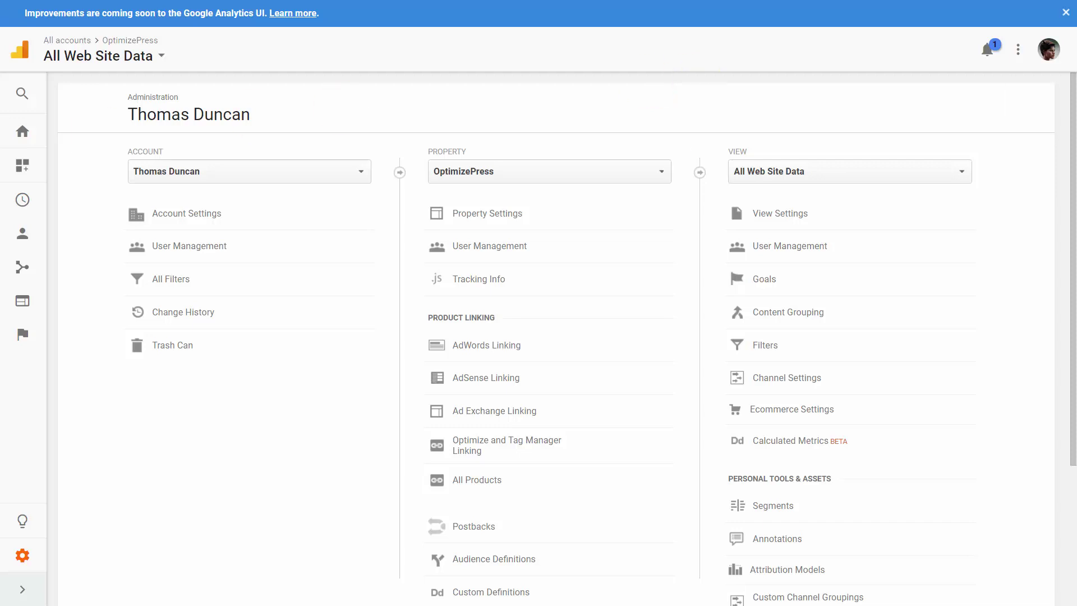
Step: Start a new content experiment under Behavior, named Sales Page Test, with Sales Made (Goal 2 Completions) as its objective
{"action": "left_click", "coordinate": [27, 135]}
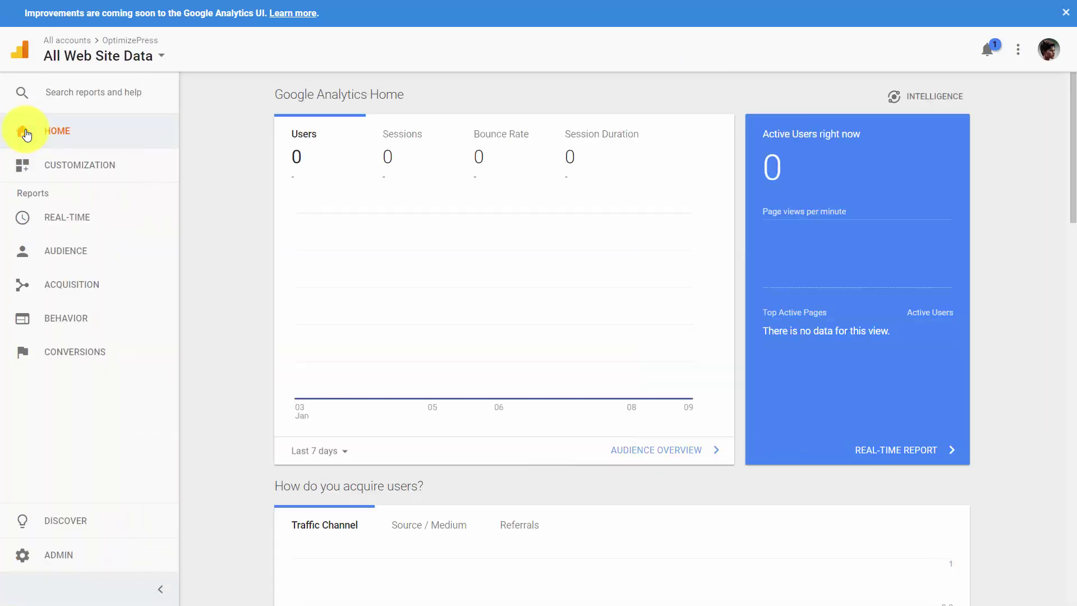
{"action": "left_click", "coordinate": [73, 321]}
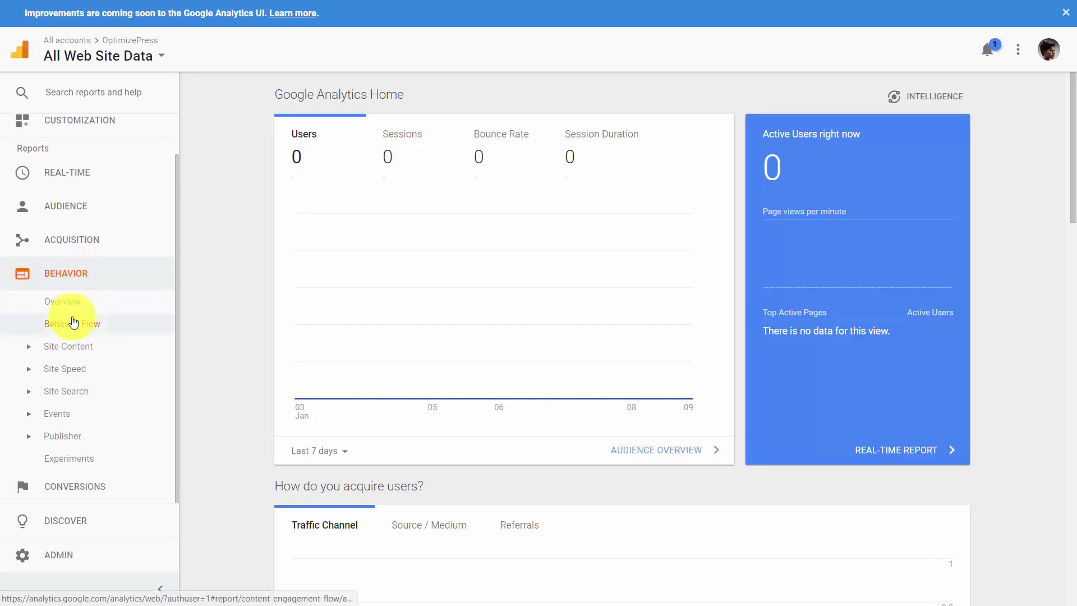
{"action": "left_click", "coordinate": [72, 461]}
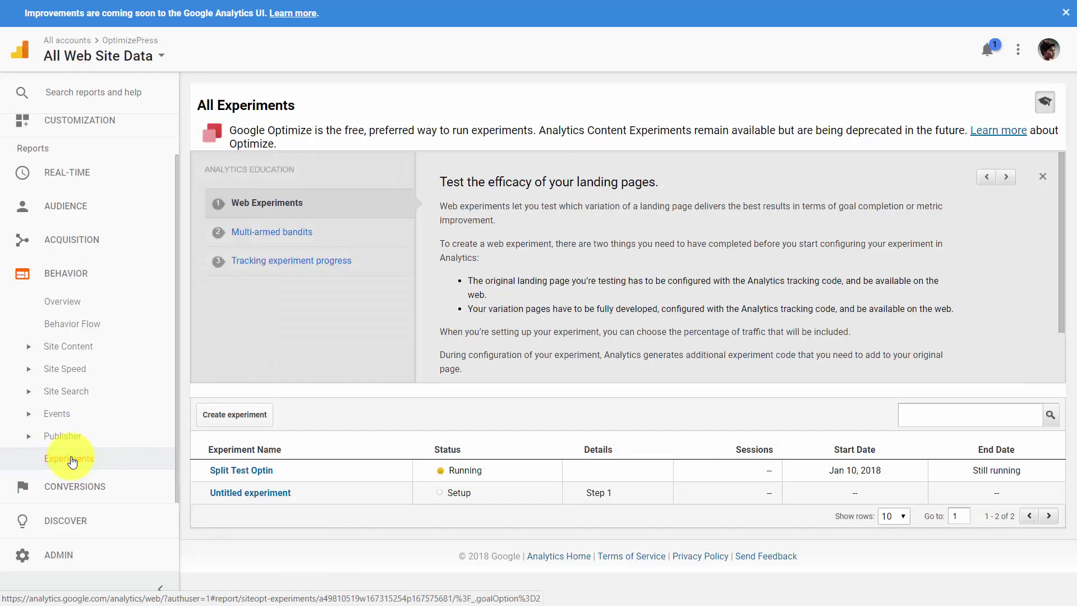
{"action": "left_click", "coordinate": [245, 419]}
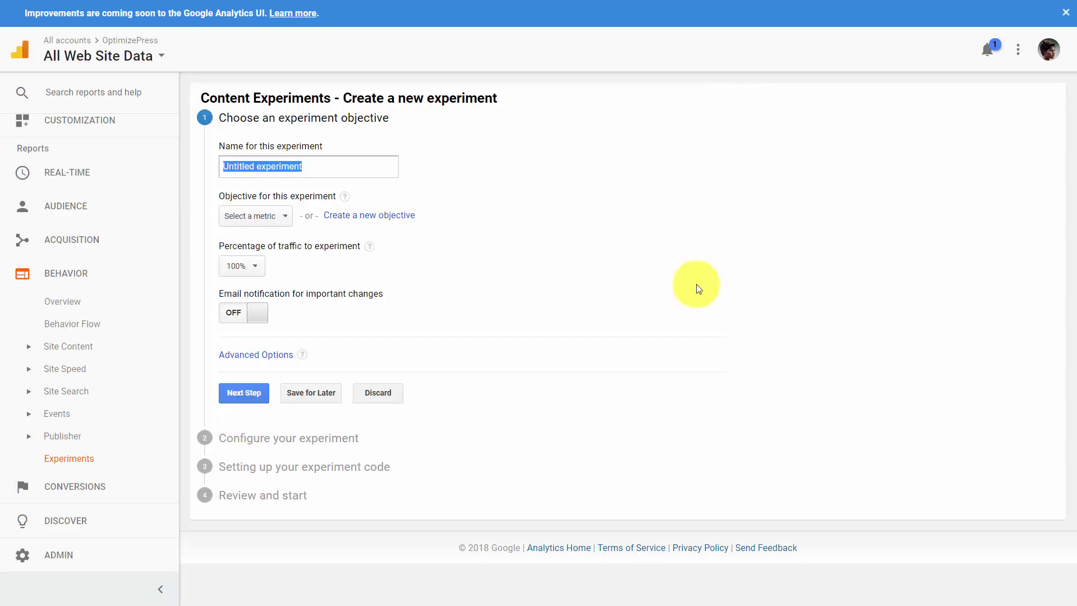
{"action": "type", "text": "Sales Page Test"}
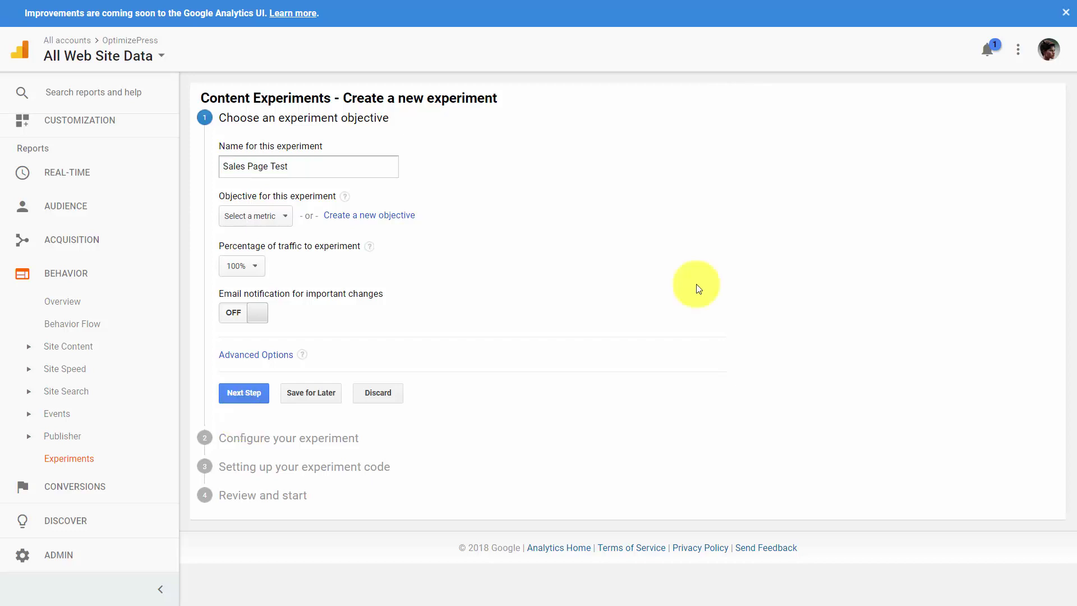
{"action": "left_click", "coordinate": [283, 217]}
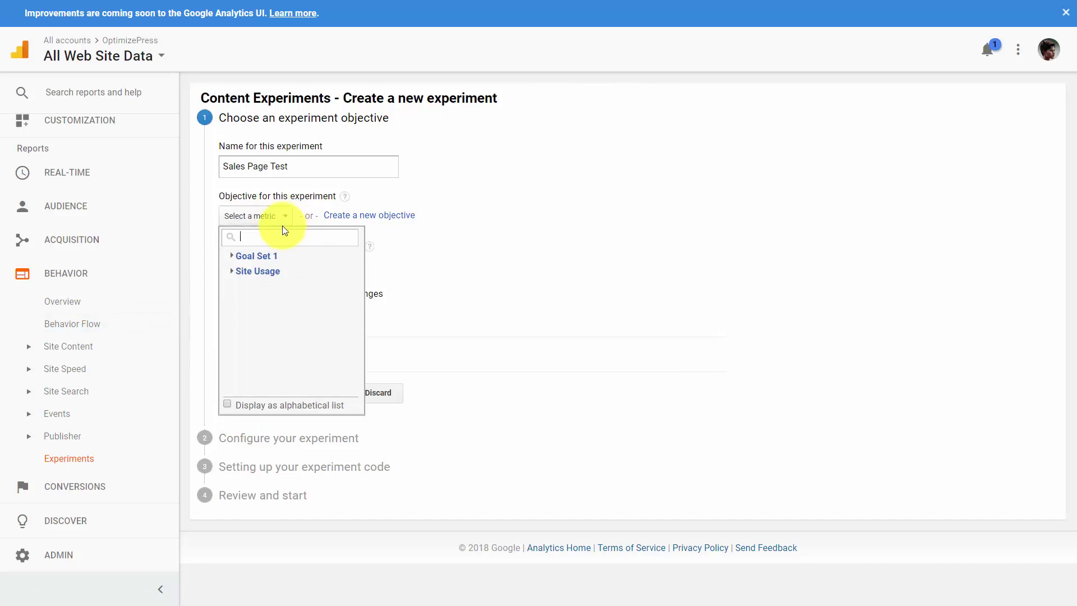
{"action": "left_click", "coordinate": [254, 256]}
{"action": "left_click", "coordinate": [258, 302]}
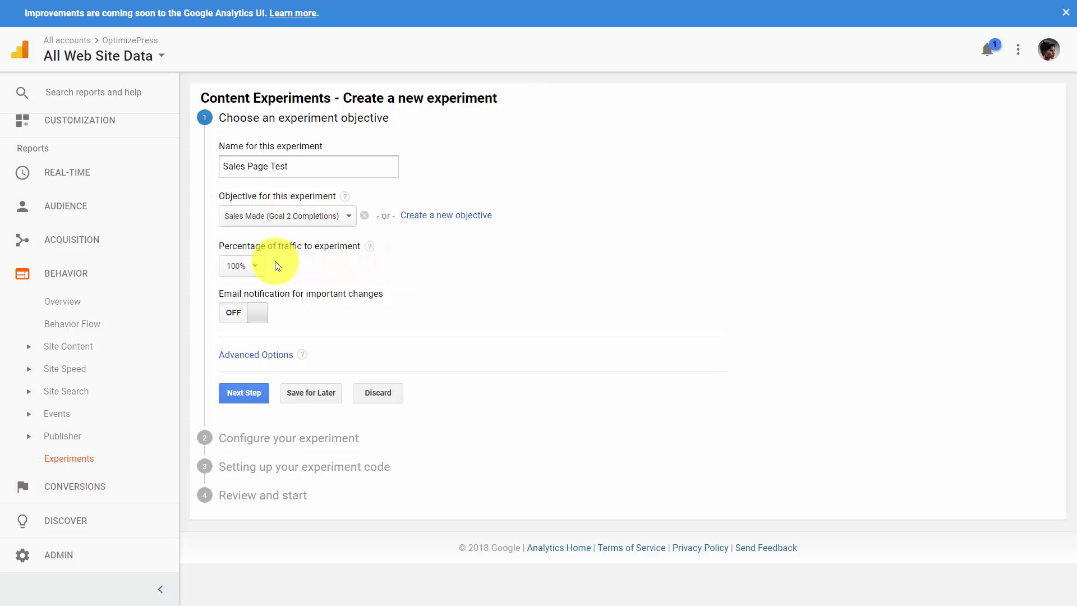
Step: Set the percentage of traffic to the experiment to 50% and turn on email notification for important changes
{"action": "left_click", "coordinate": [254, 267]}
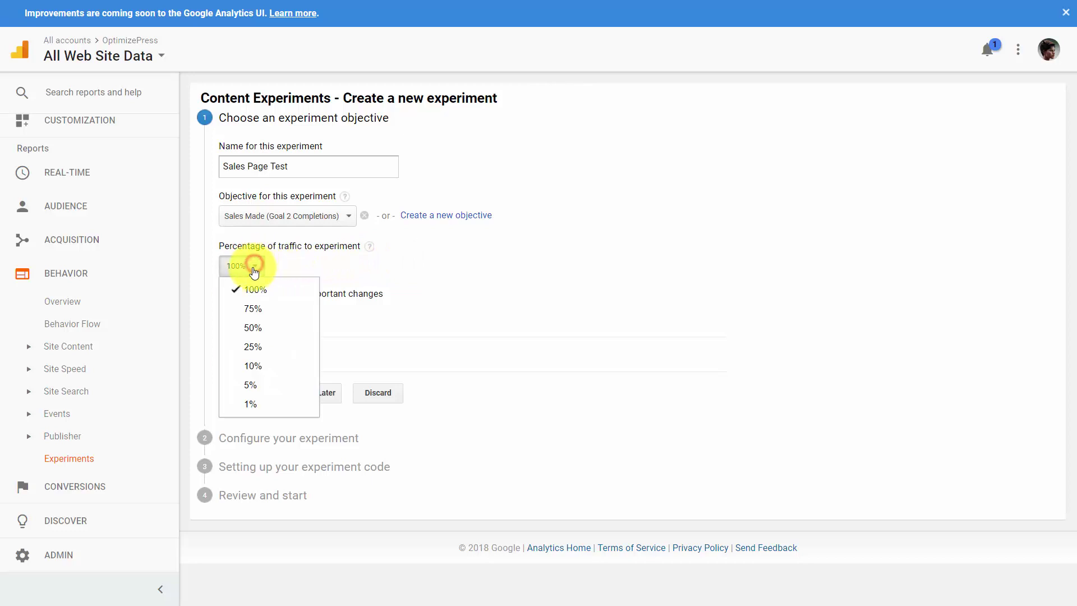
{"action": "left_click", "coordinate": [250, 329]}
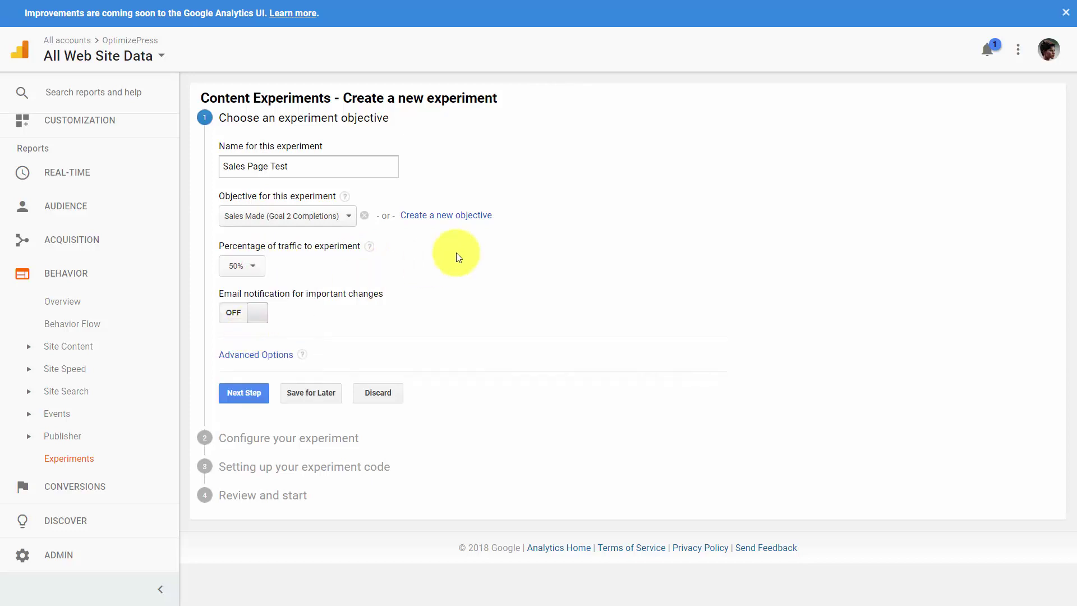
{"action": "left_click", "coordinate": [258, 320]}
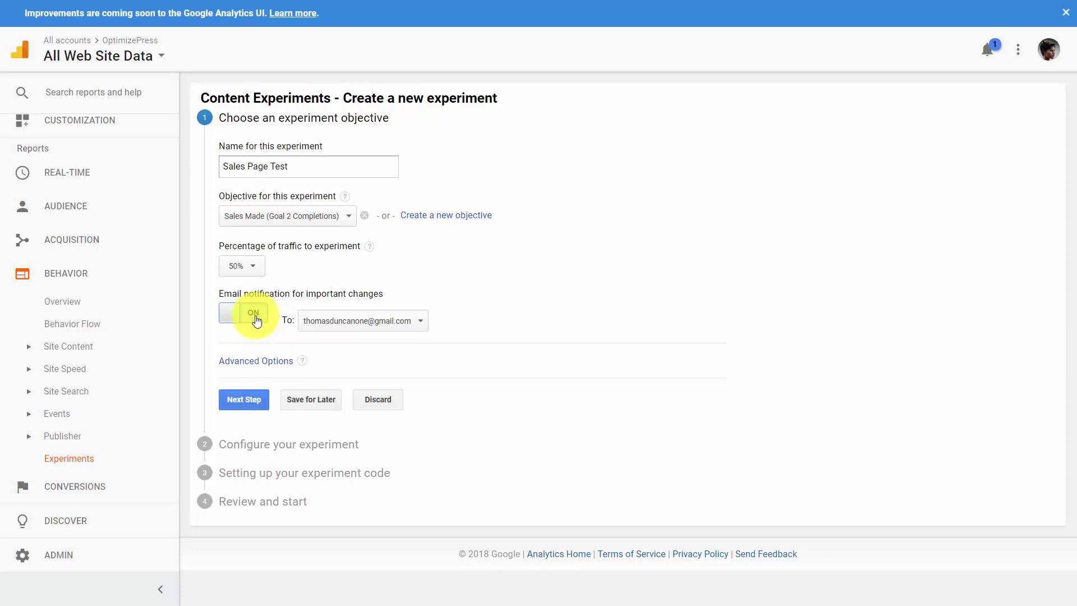
Step: Distribute traffic evenly across all variants, set a minimum run time of 3 days and a 99.5% confidence threshold, and continue to the experiment configuration
{"action": "left_click", "coordinate": [256, 361]}
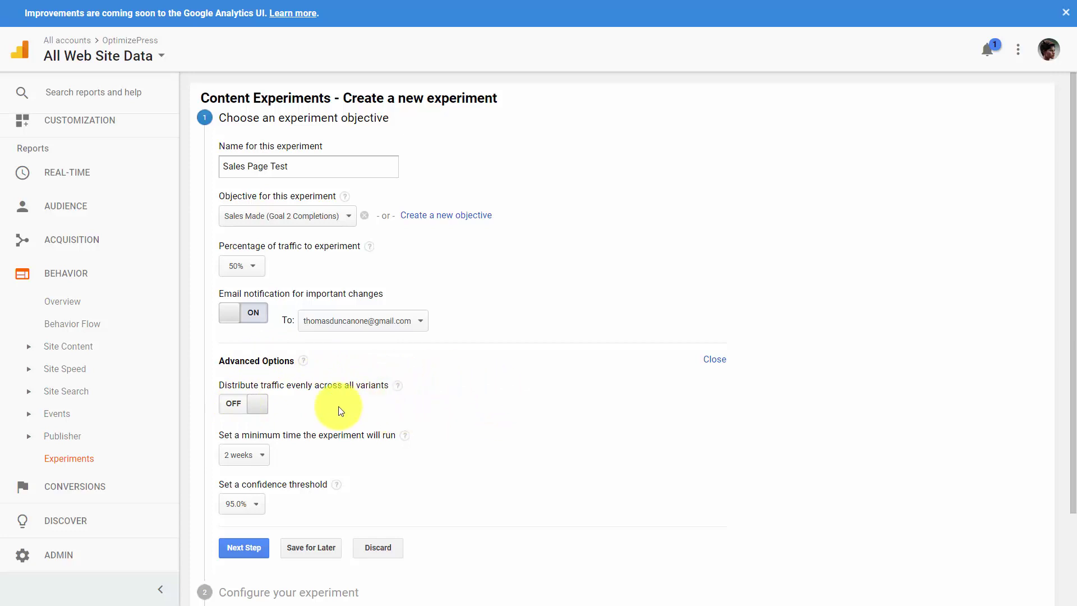
{"action": "mouse_move", "coordinate": [398, 384]}
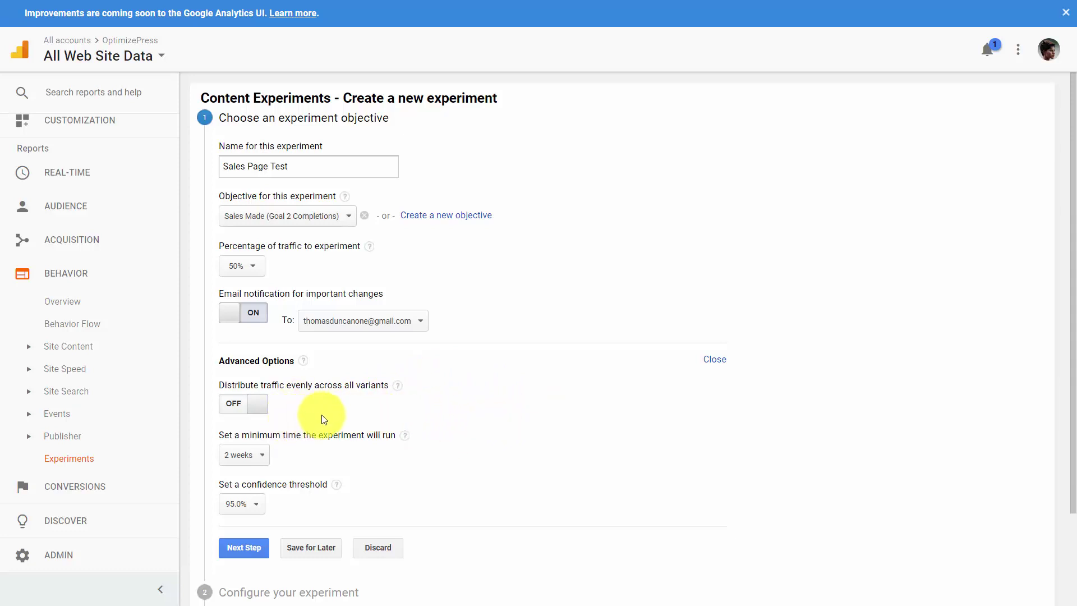
{"action": "left_click", "coordinate": [238, 404]}
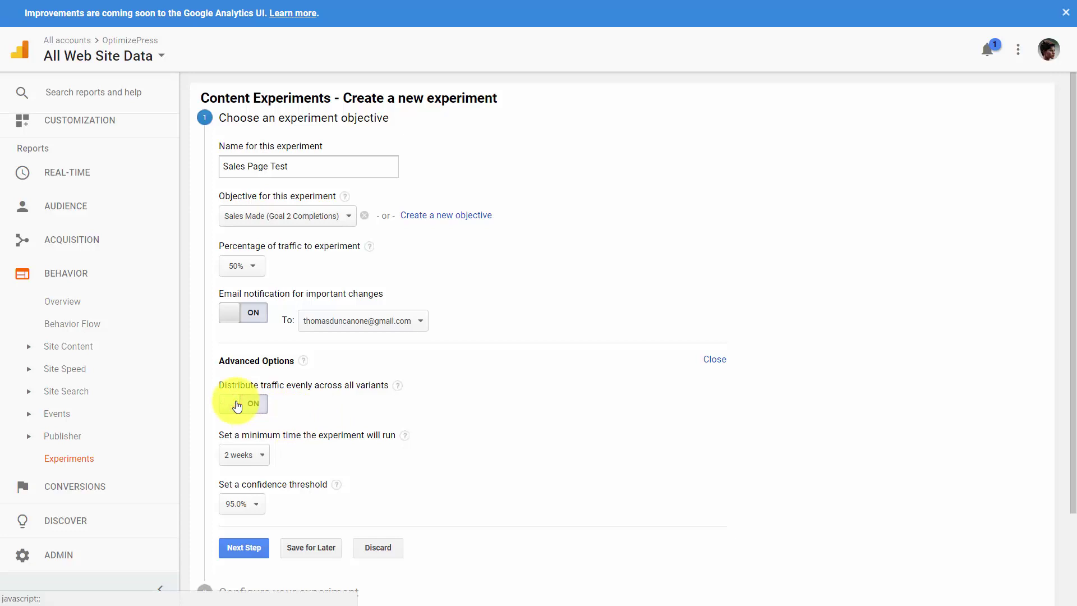
{"action": "left_click", "coordinate": [263, 461]}
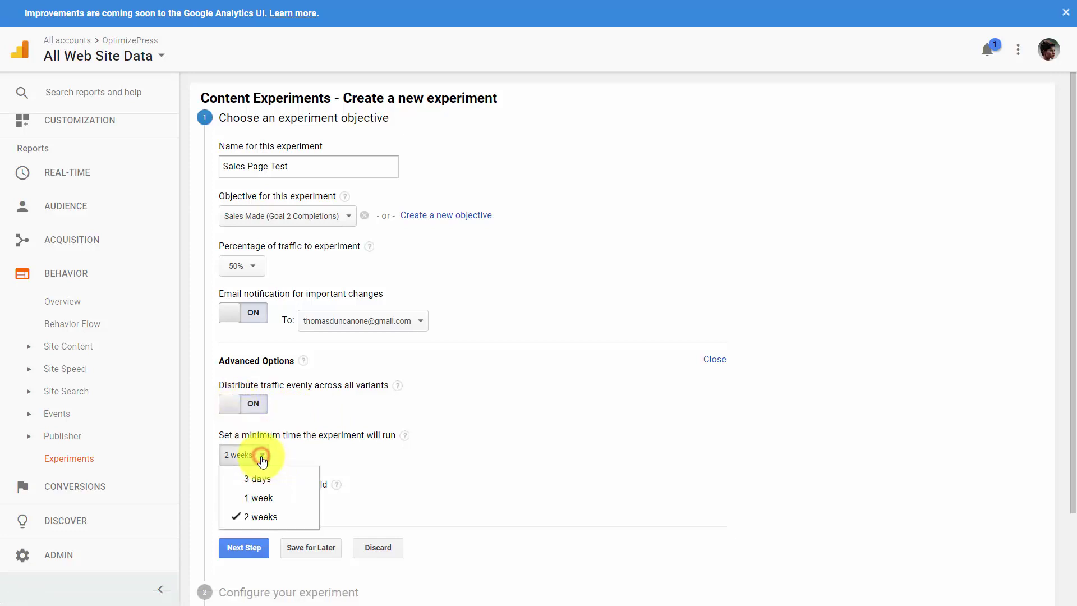
{"action": "left_click", "coordinate": [259, 479]}
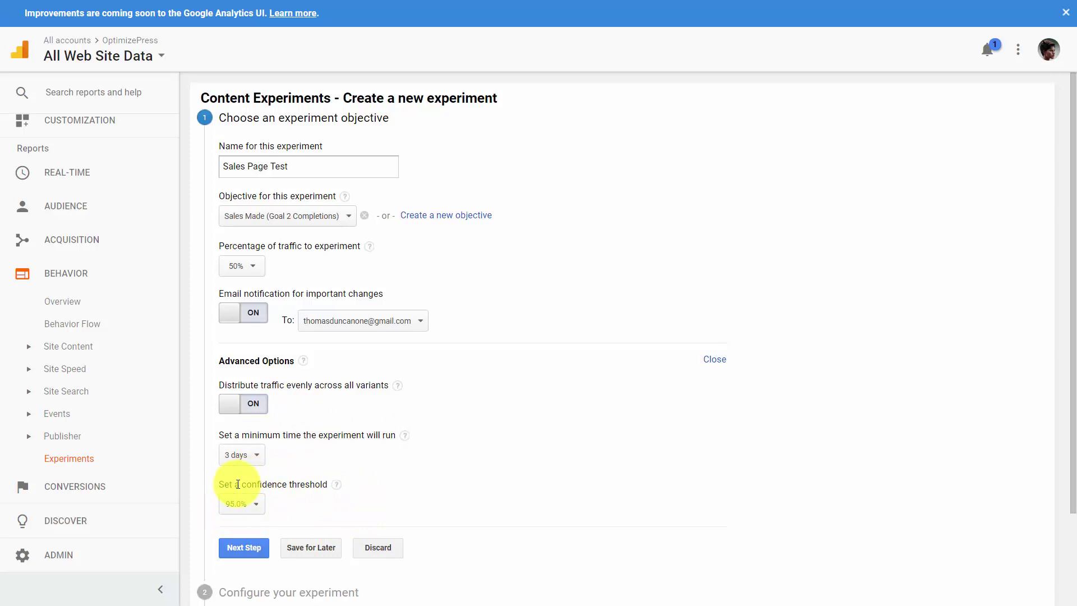
{"action": "left_click", "coordinate": [259, 507]}
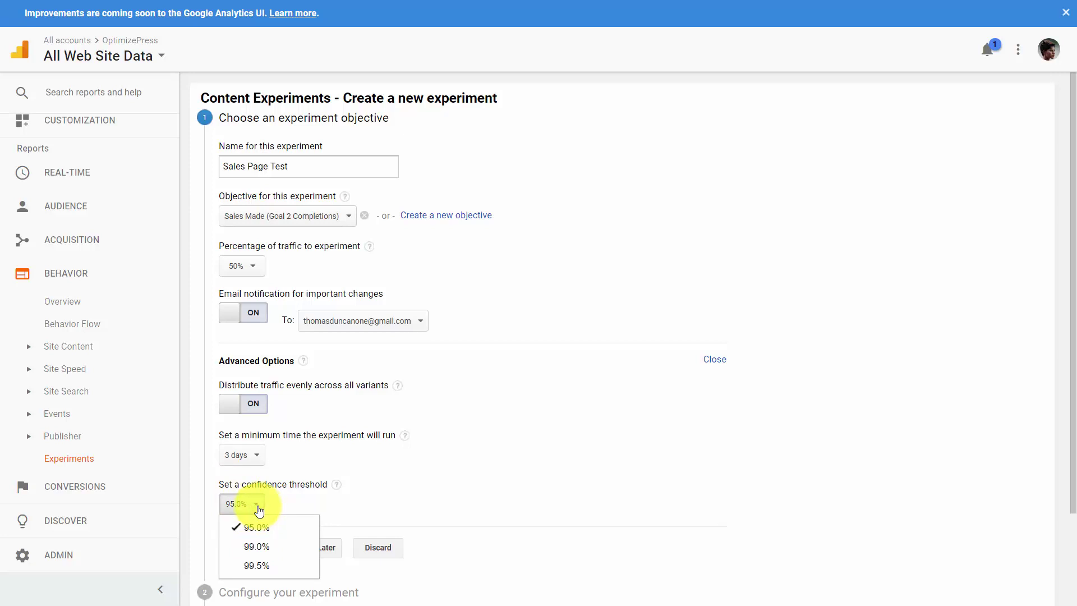
{"action": "left_click", "coordinate": [255, 565]}
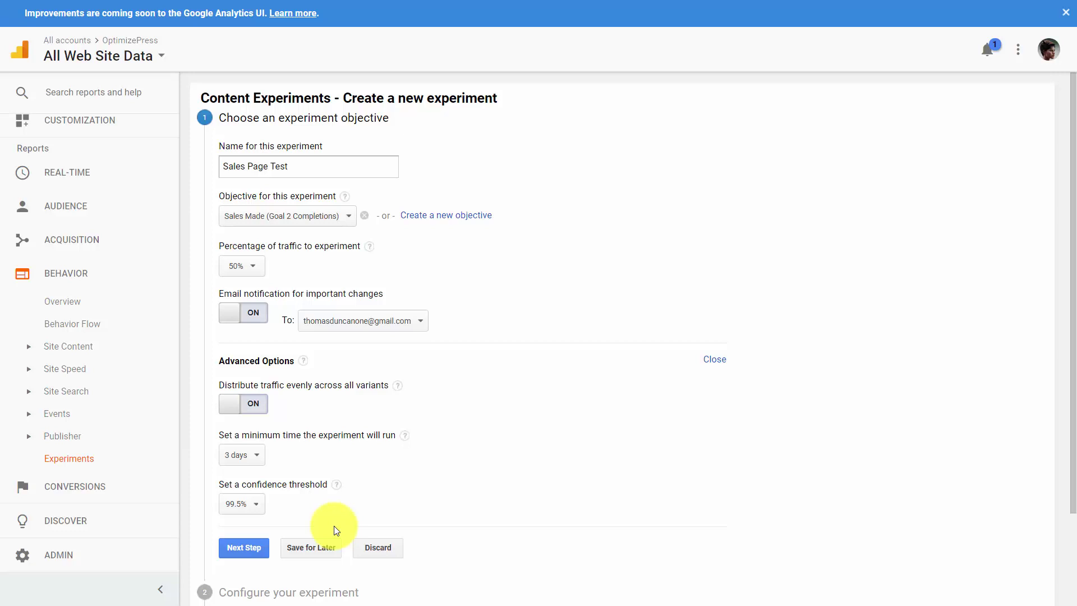
{"action": "scroll", "coordinate": [421, 447], "scroll_direction": "down", "scroll_amount": 2}
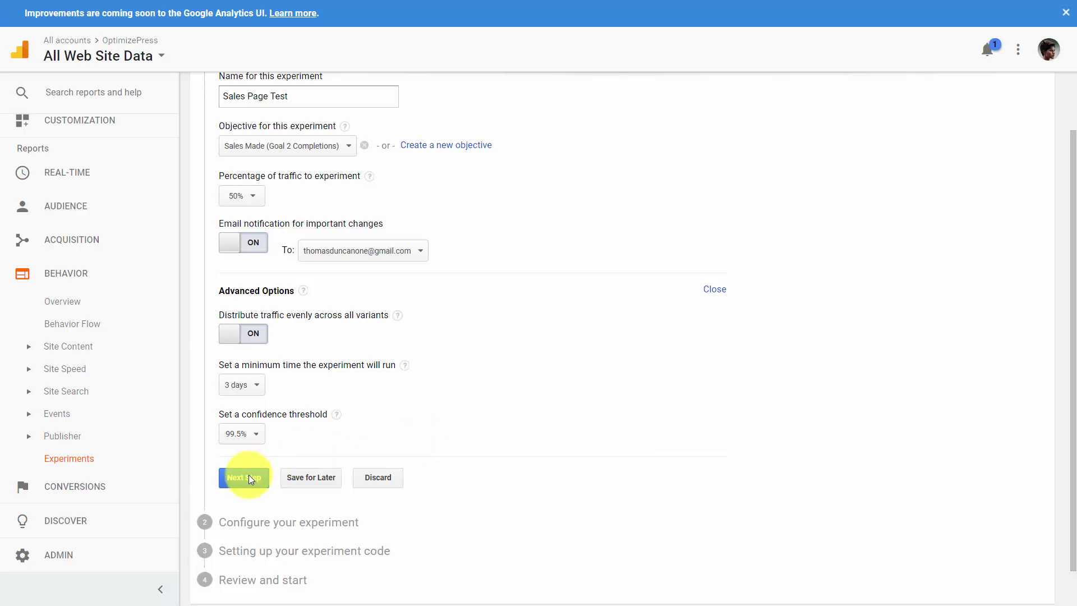
{"action": "left_click", "coordinate": [248, 477]}
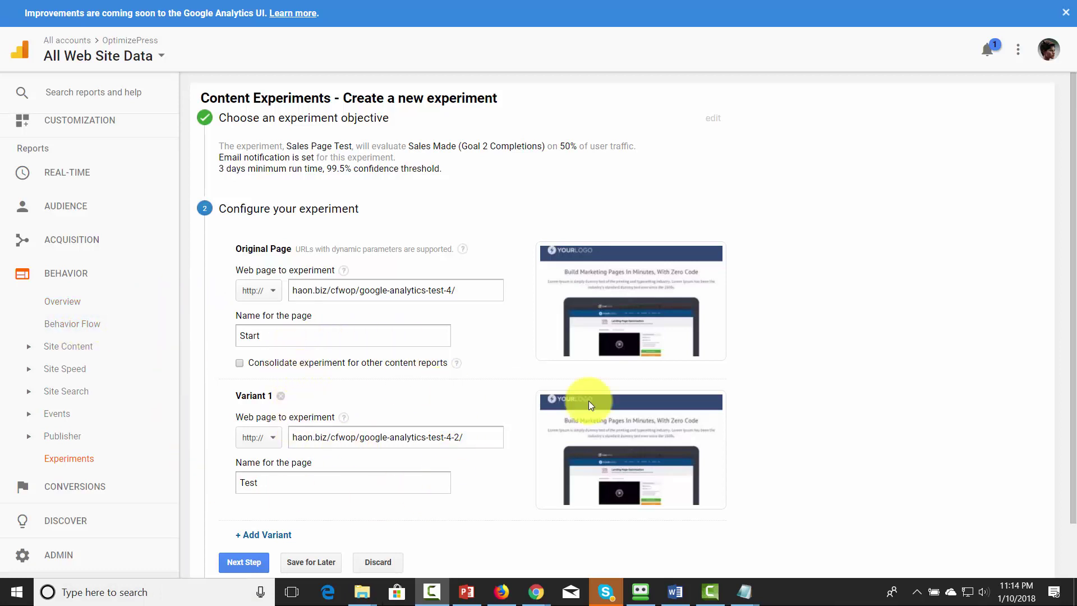
Step: Accept the Start and Test page configuration, choose manual code insertion and copy the Content Experiment code
{"action": "scroll", "coordinate": [759, 397], "scroll_direction": "down", "scroll_amount": 2}
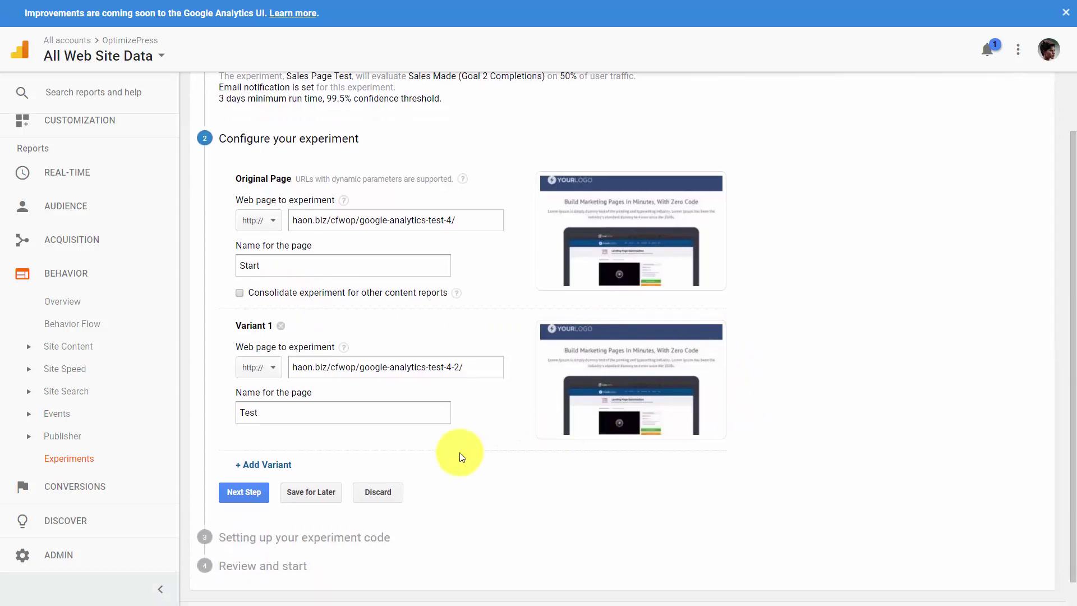
{"action": "left_click", "coordinate": [244, 493]}
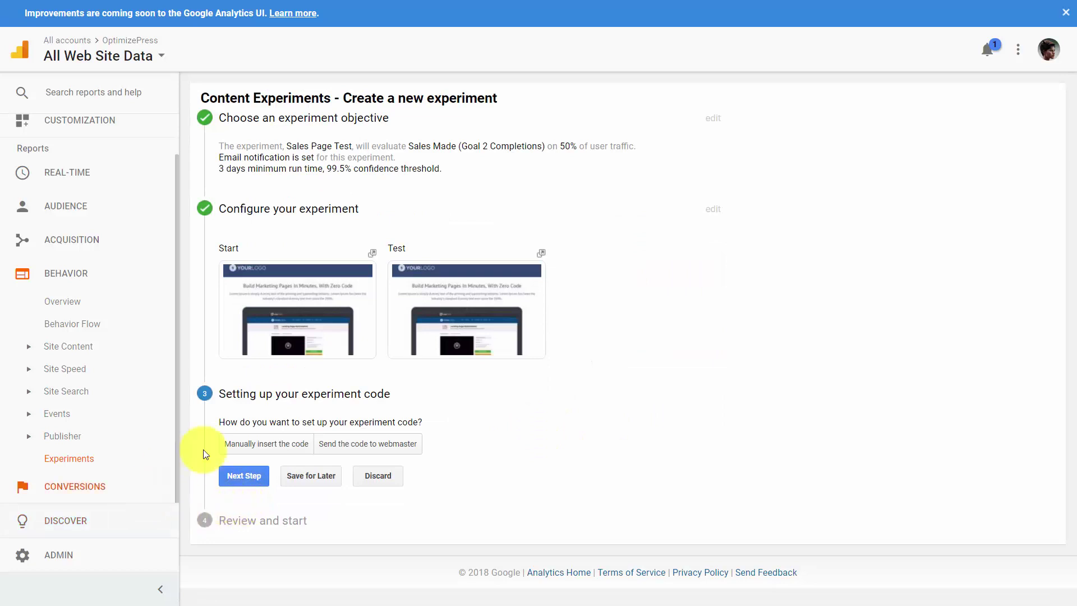
{"action": "left_click", "coordinate": [261, 449]}
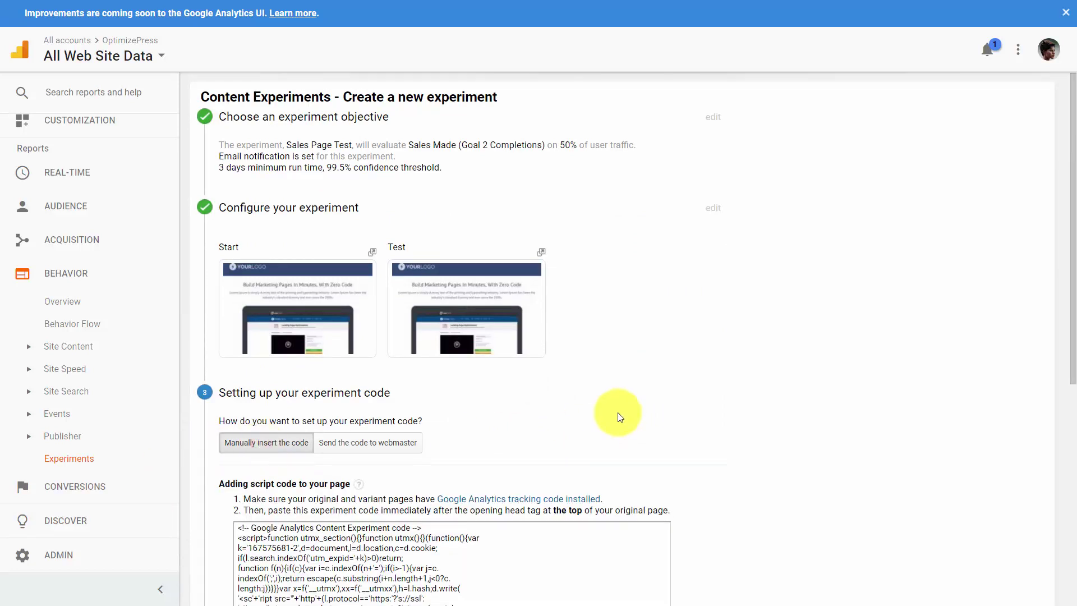
{"action": "scroll", "coordinate": [618, 414], "scroll_direction": "down", "scroll_amount": 3}
{"action": "left_click", "coordinate": [240, 393]}
{"action": "left_click_drag", "start_coordinate": [240, 393], "coordinate": [353, 553]}
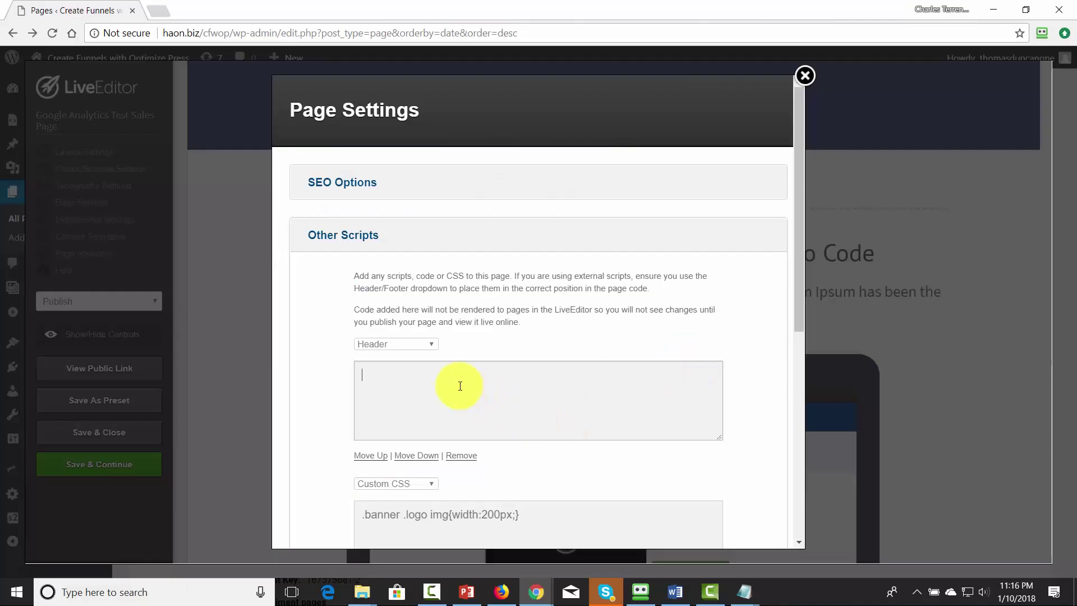
Step: In the OptimizePress LiveEditor, paste the experiment code as a Header script in the original sales page's settings, update them and save the page
{"action": "key", "text": "ctrl+v"}
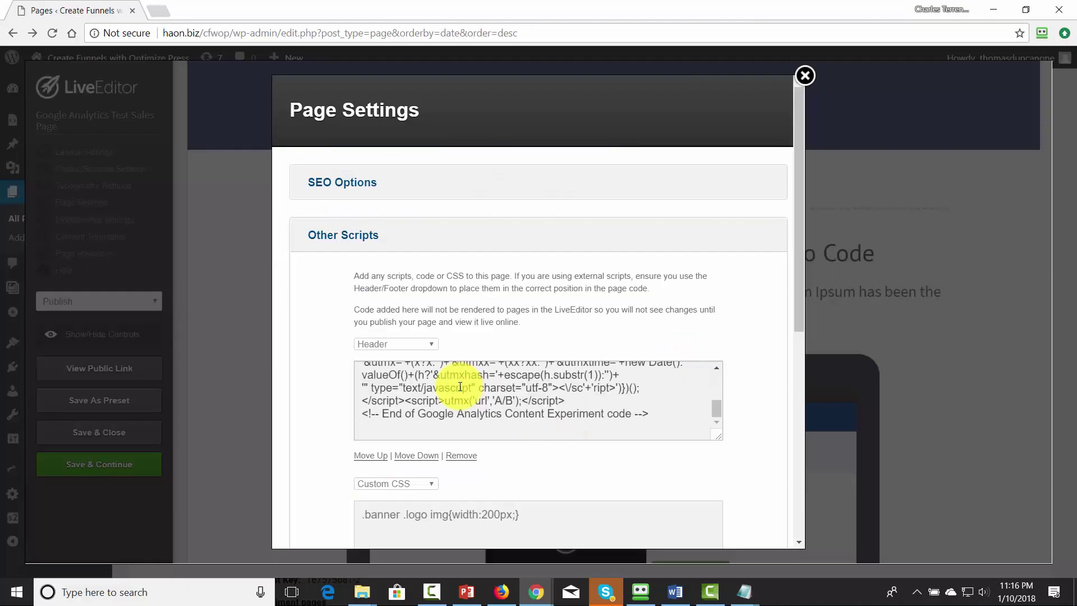
{"action": "scroll", "coordinate": [459, 386], "scroll_direction": "down", "scroll_amount": 7}
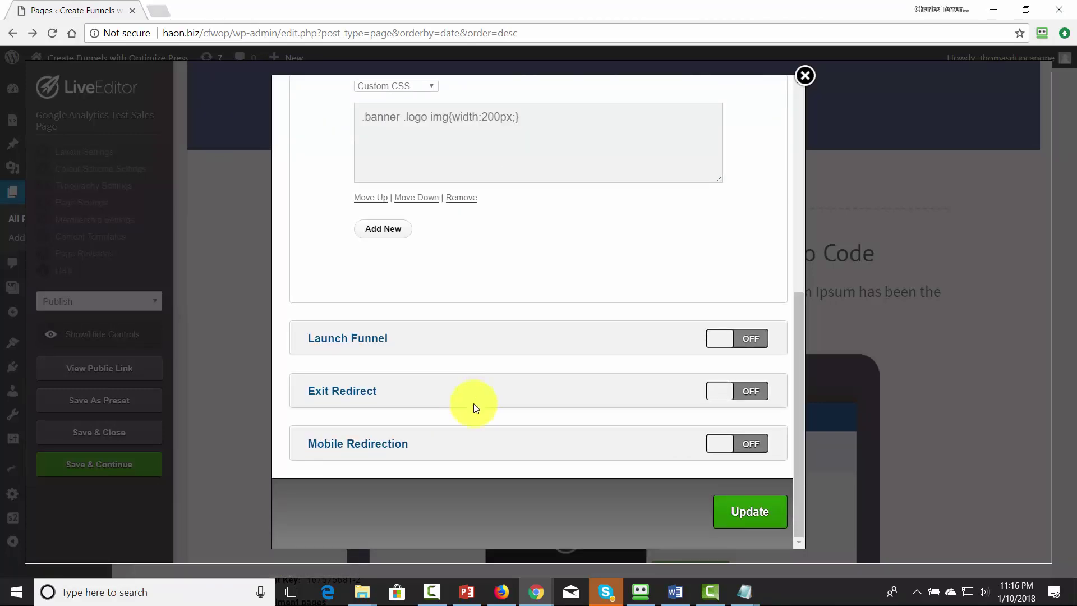
{"action": "left_click", "coordinate": [723, 514]}
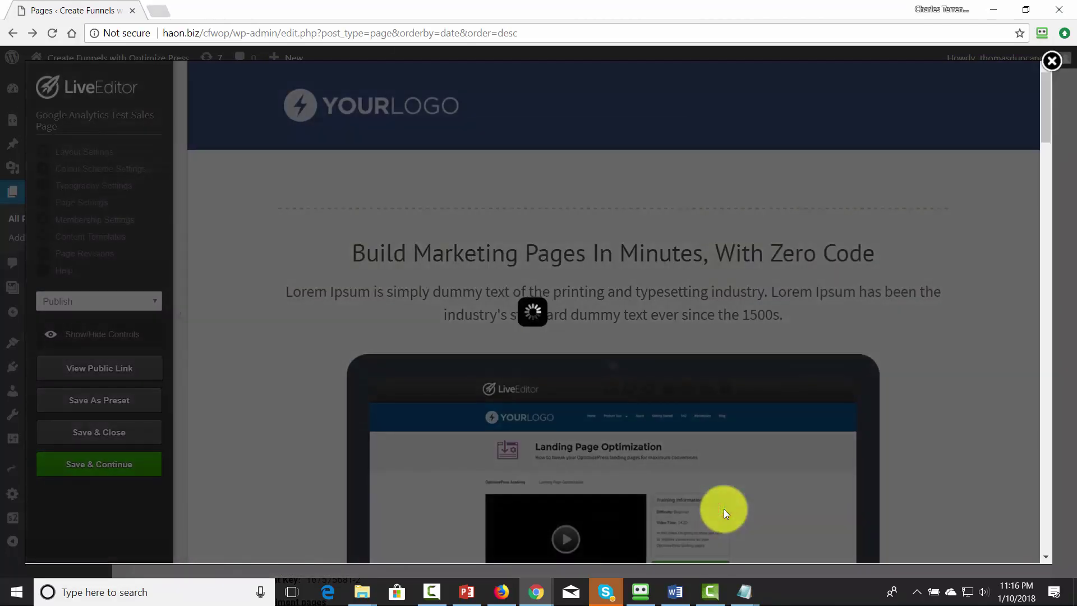
{"action": "left_click", "coordinate": [654, 111]}
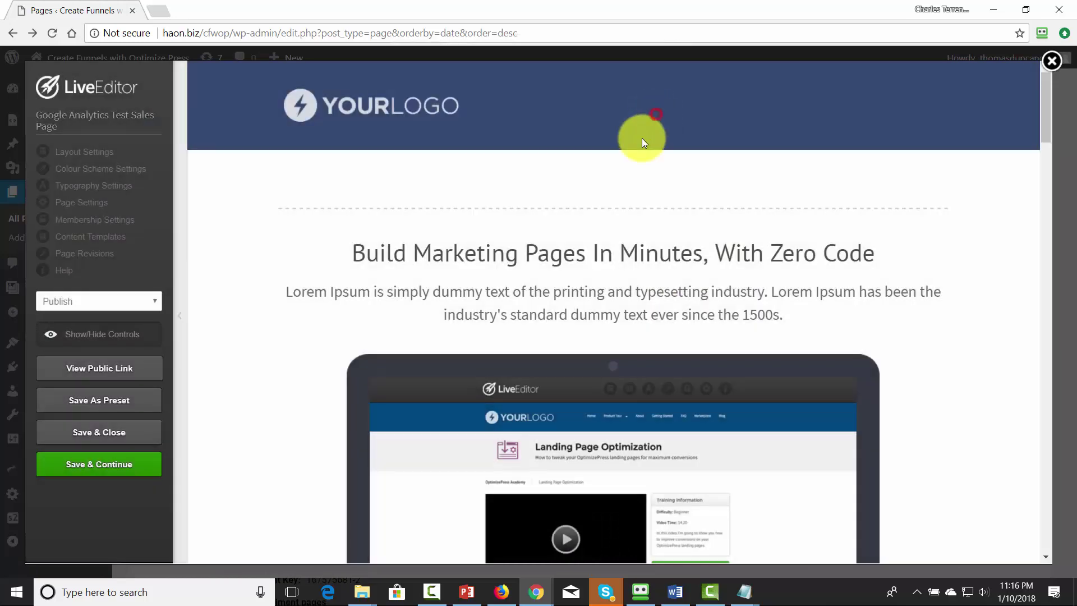
{"action": "left_click", "coordinate": [97, 469]}
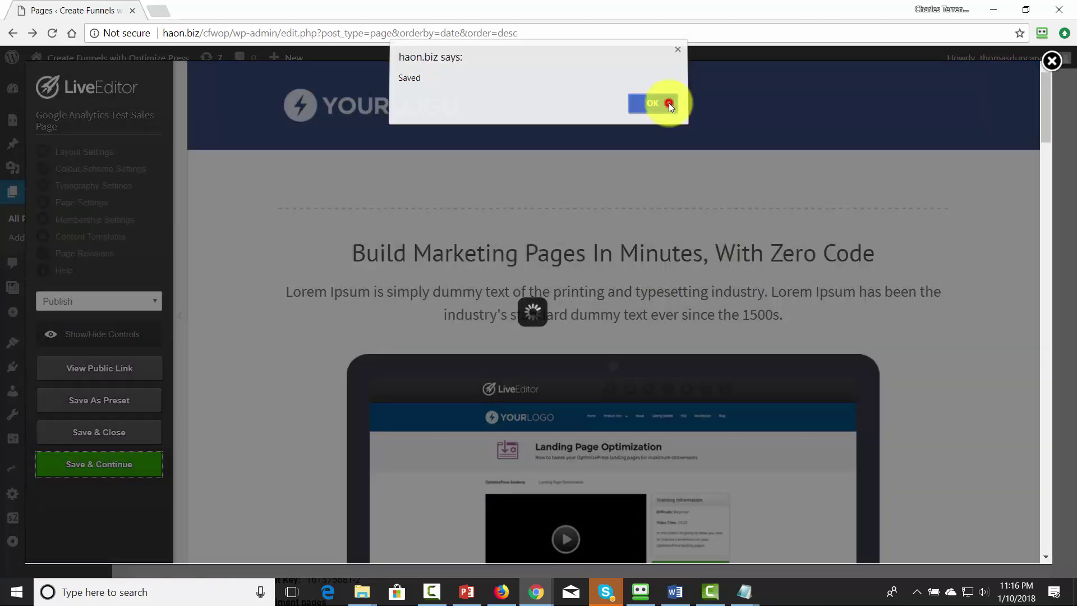
{"action": "left_click", "coordinate": [668, 104]}
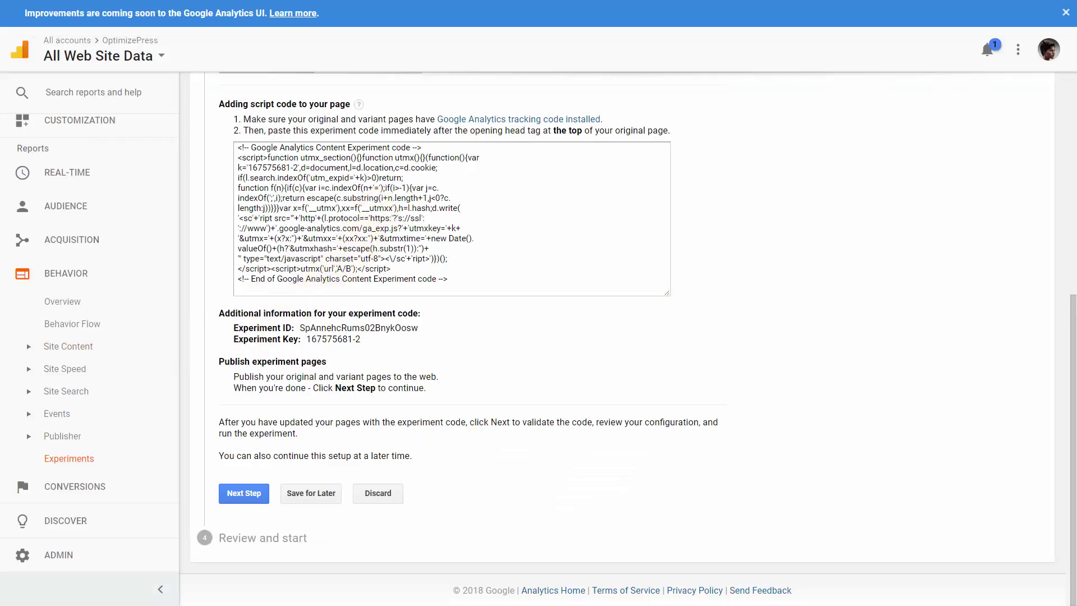
Step: Return to the Google Analytics experiment setup, validate the experiment code on both pages and start the experiment
{"action": "left_click", "coordinate": [240, 493]}
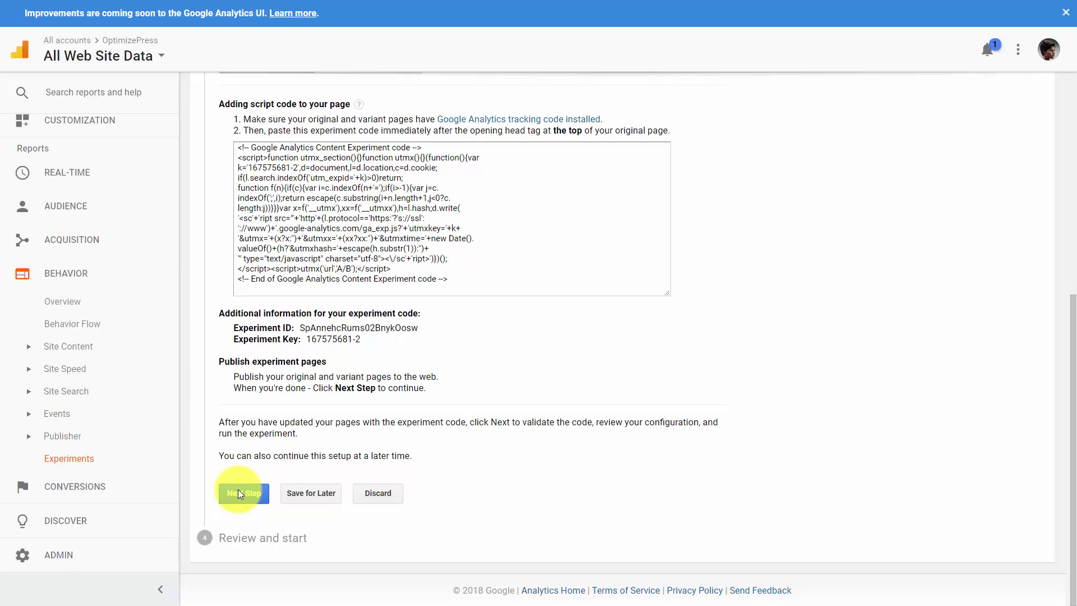
{"action": "scroll", "coordinate": [343, 435], "scroll_direction": "down", "scroll_amount": 2}
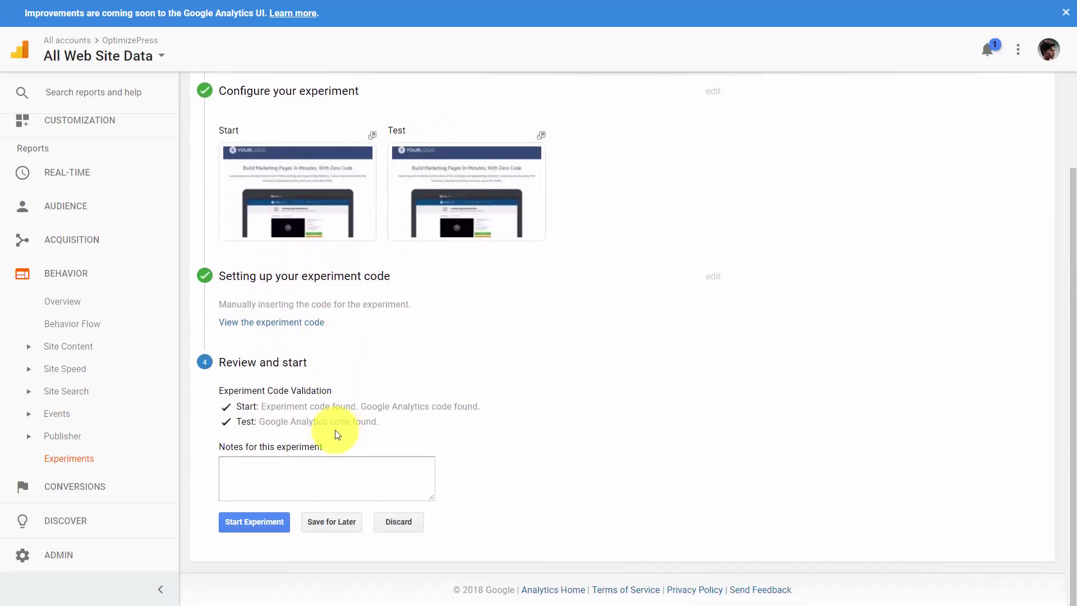
{"action": "left_click", "coordinate": [241, 520]}
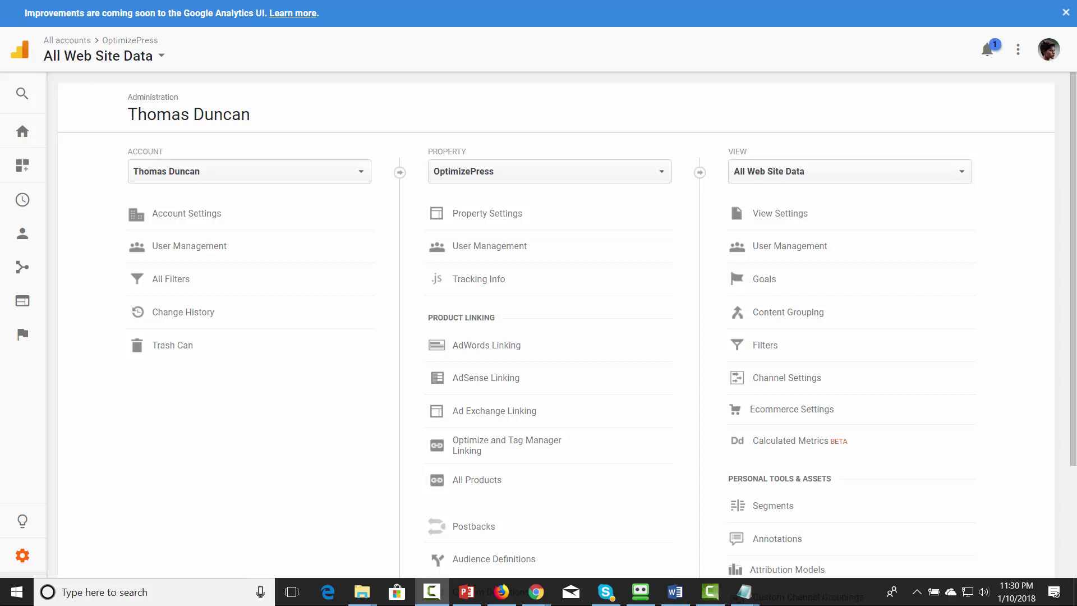
Step: Open the Sales Page Test report from the Behavior experiments list and examine its conversion rate chart, status and variant table
{"action": "left_click", "coordinate": [20, 134]}
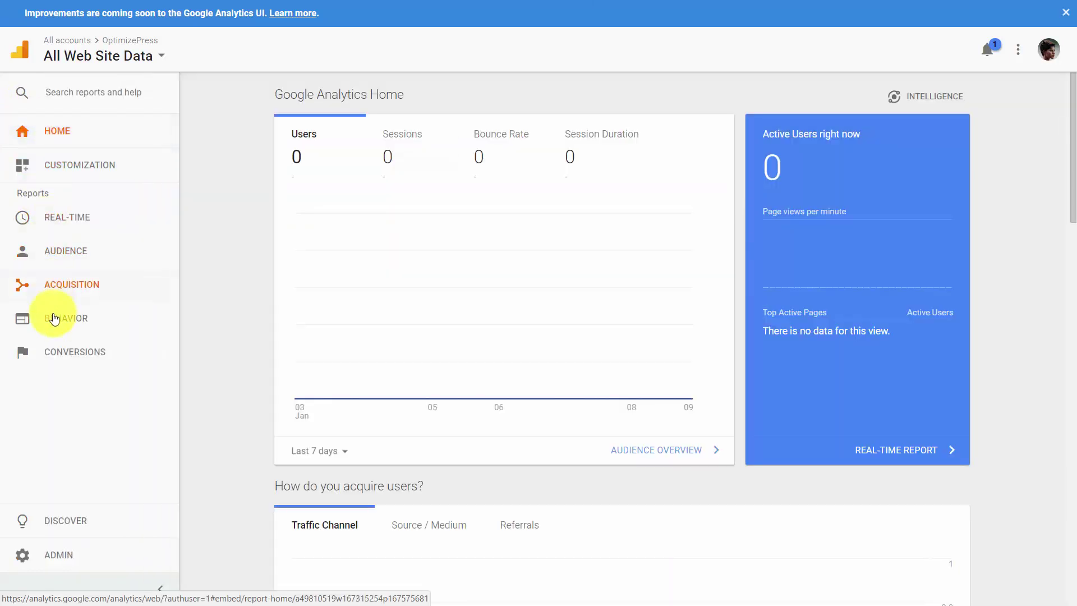
{"action": "left_click", "coordinate": [68, 320]}
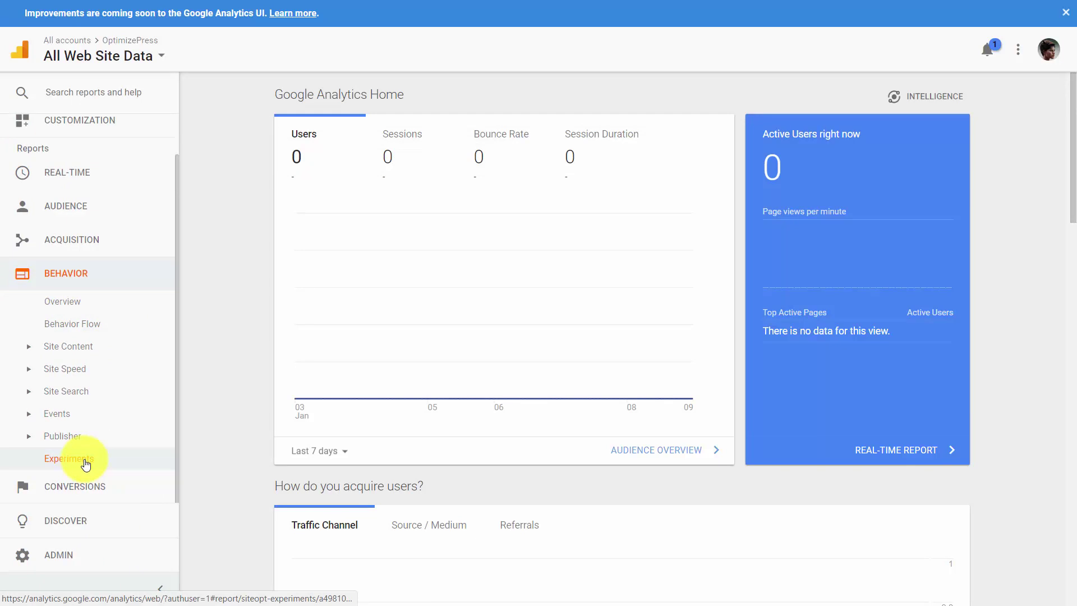
{"action": "left_click", "coordinate": [68, 458]}
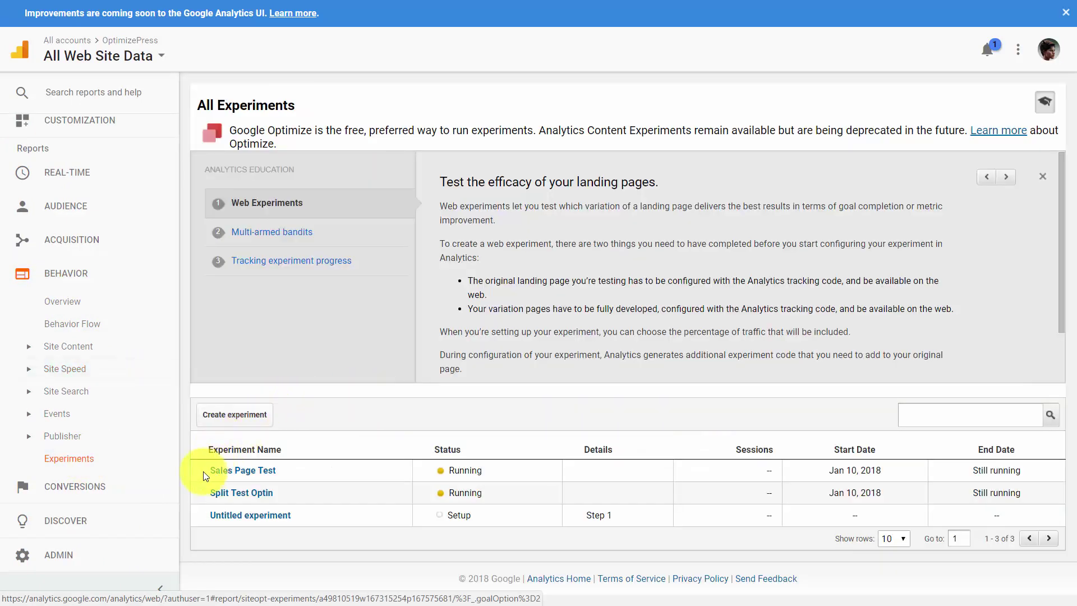
{"action": "left_click", "coordinate": [242, 471]}
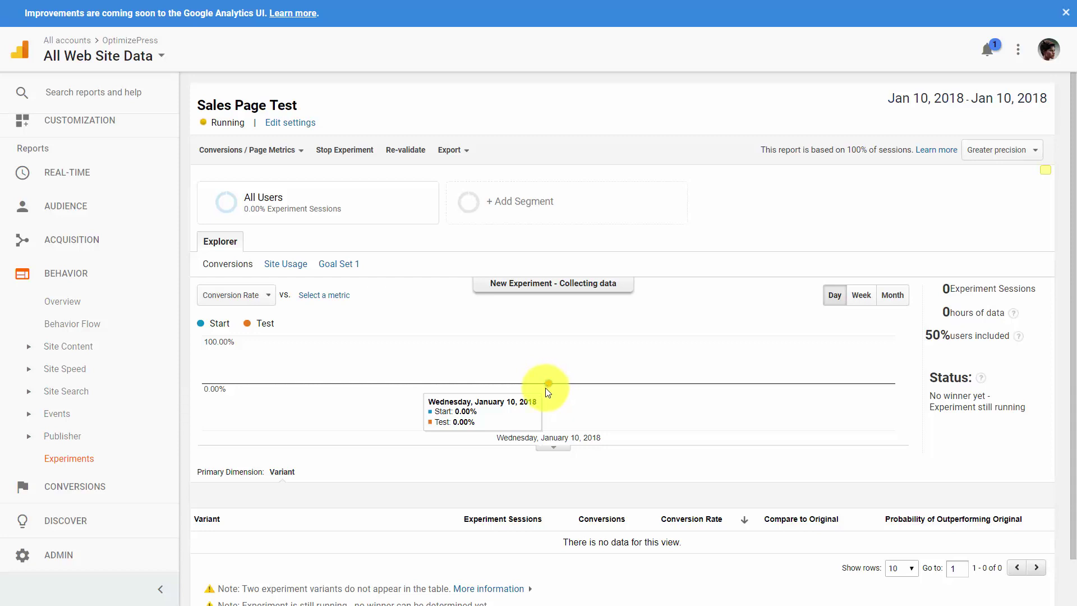
{"action": "scroll", "coordinate": [549, 391], "scroll_direction": "down", "scroll_amount": 1}
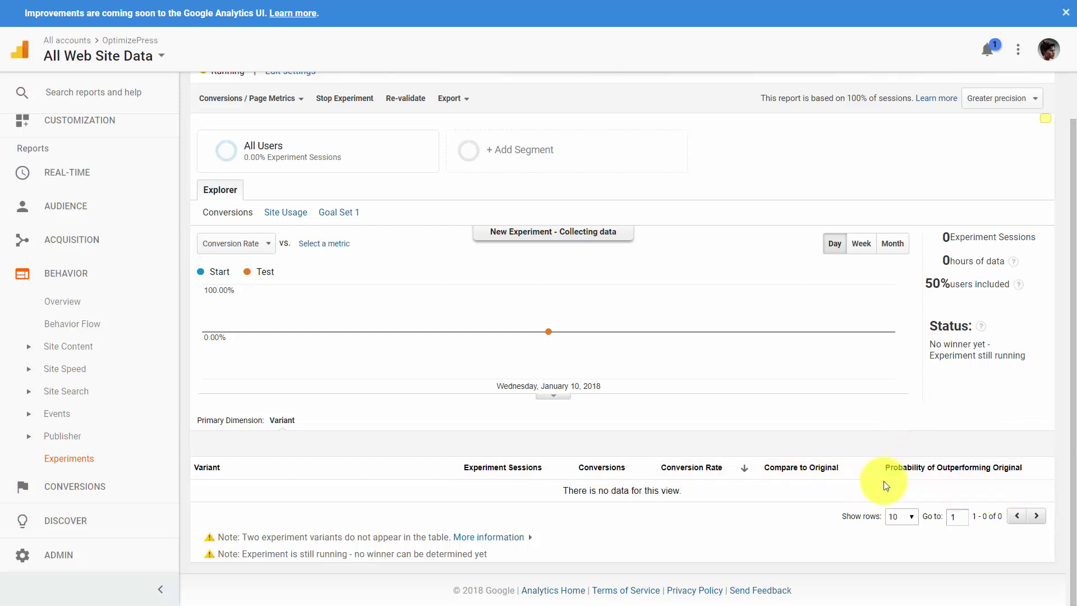
{"action": "scroll", "coordinate": [885, 484], "scroll_direction": "up", "scroll_amount": 1}
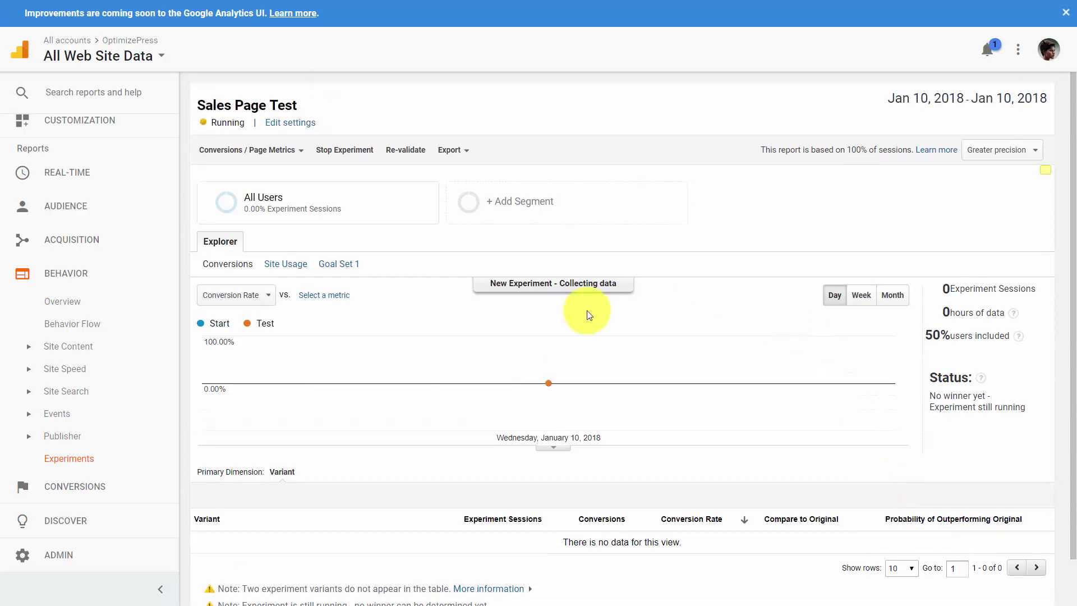
{"action": "mouse_move", "coordinate": [410, 424]}
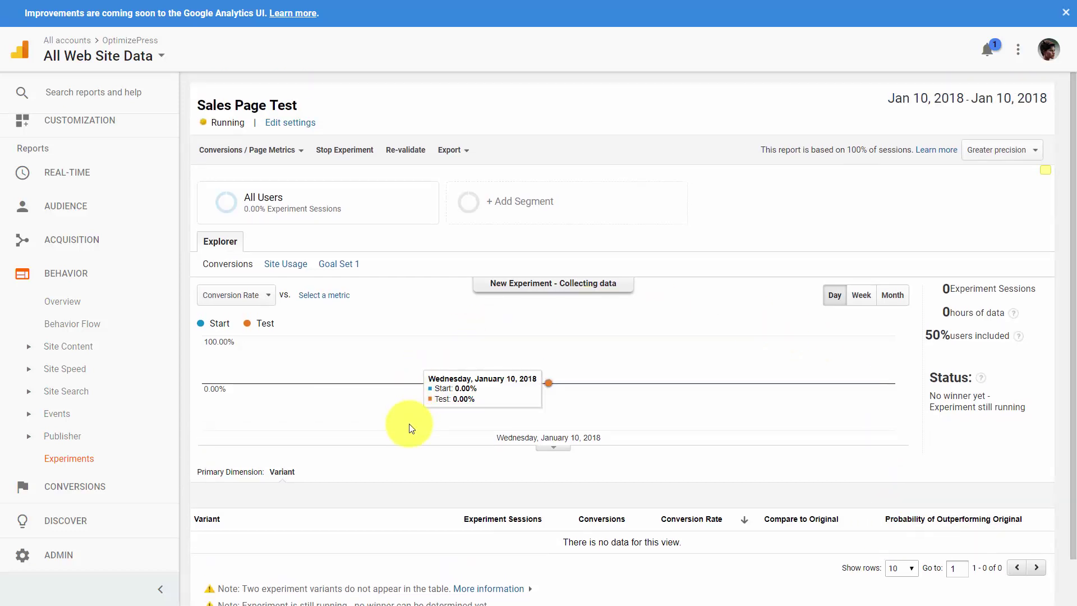
Step: Export the Sales Page Test experiment report as a PDF
{"action": "left_click", "coordinate": [469, 151]}
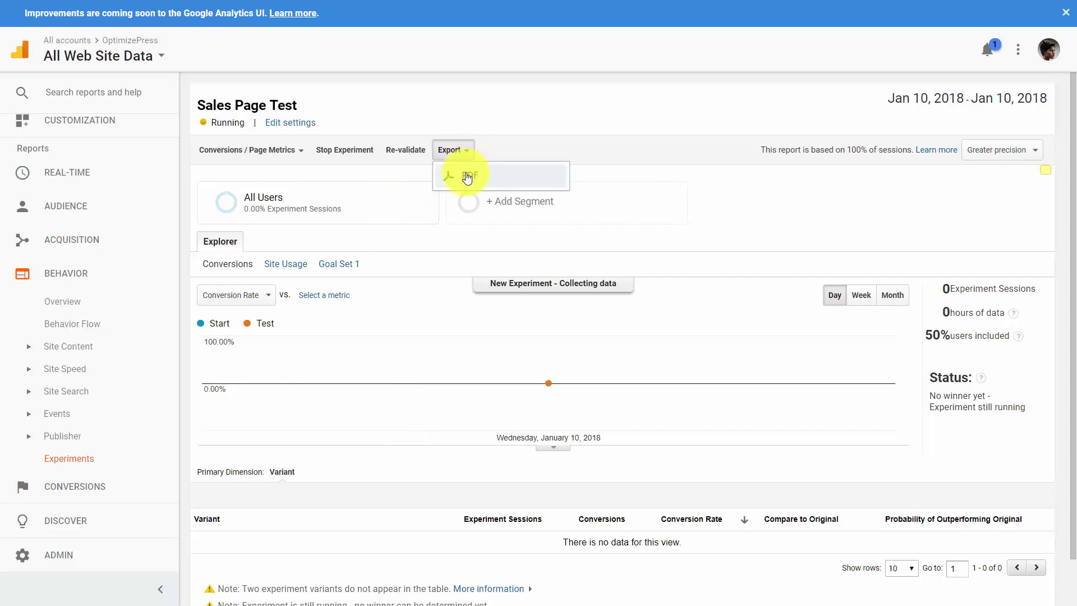
{"action": "left_click", "coordinate": [468, 176]}
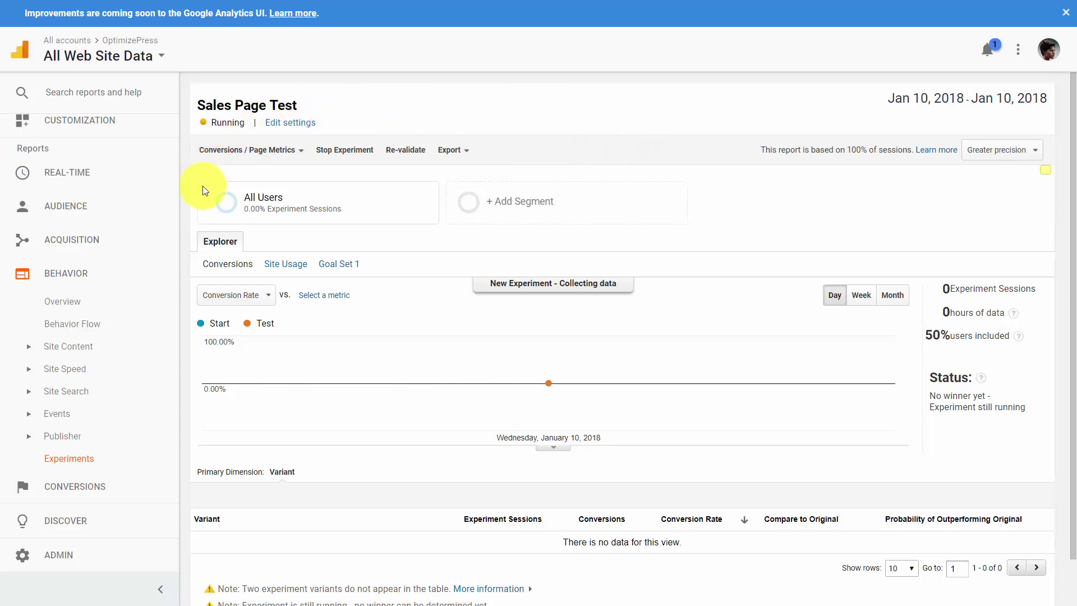
{"action": "mouse_move", "coordinate": [204, 193]}
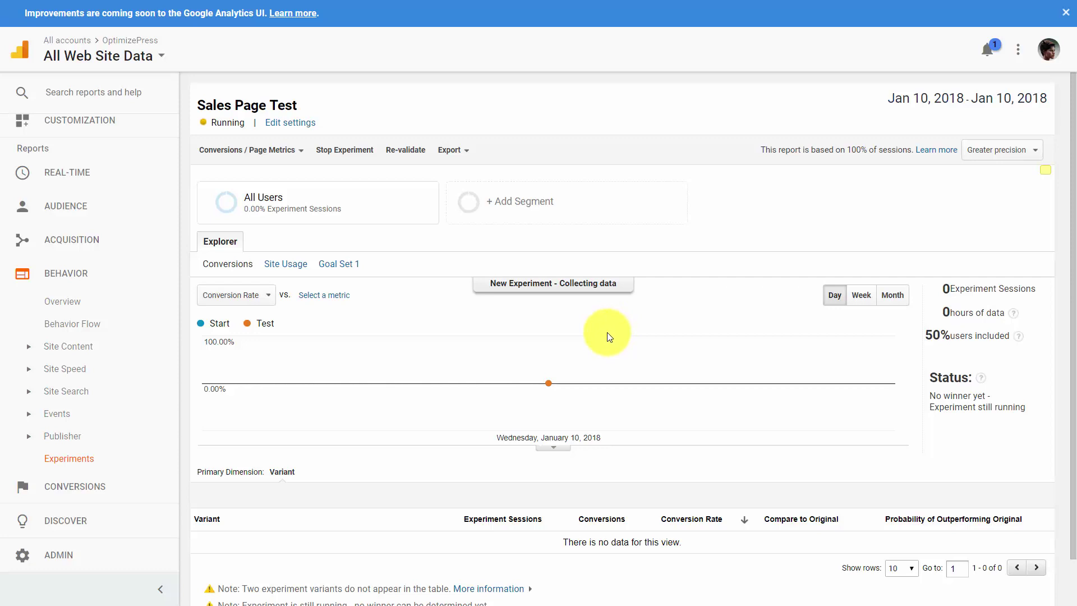
{"action": "mouse_move", "coordinate": [608, 339]}
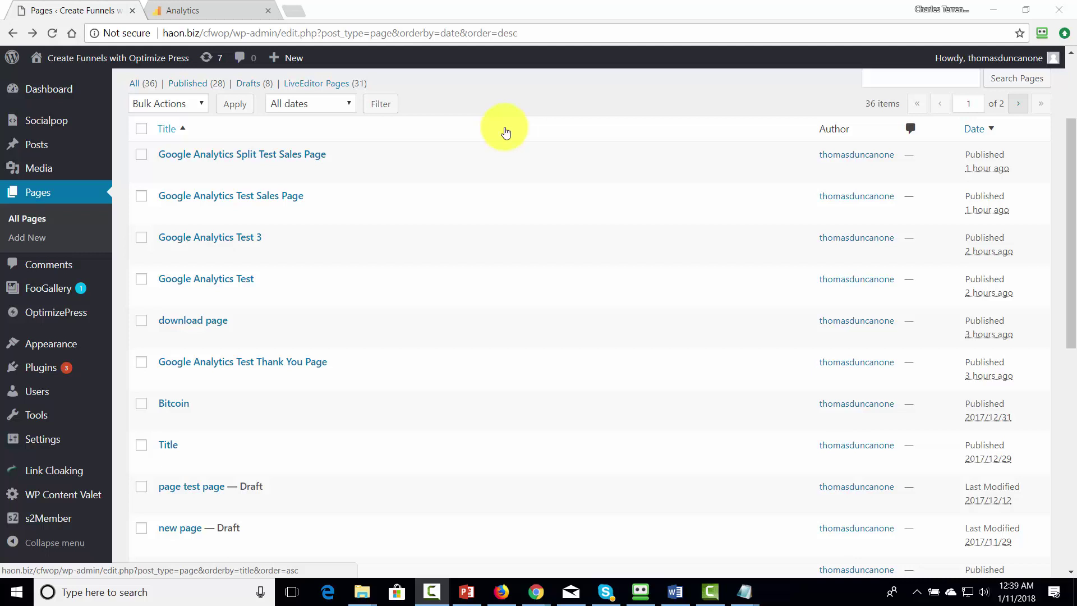
{"action": "key", "text": "F11"}
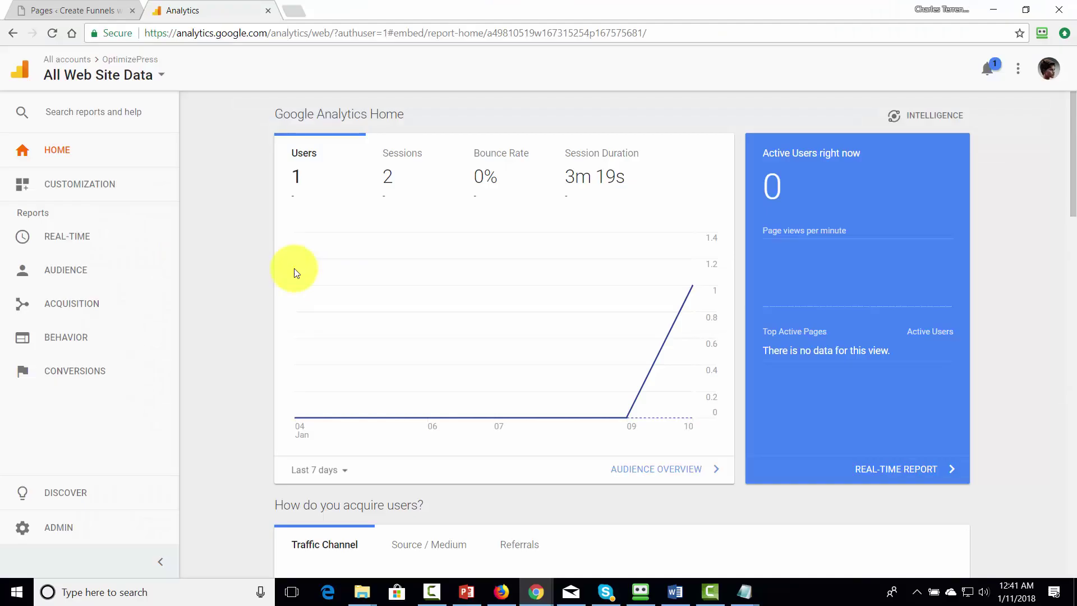
{"action": "mouse_move", "coordinate": [323, 268]}
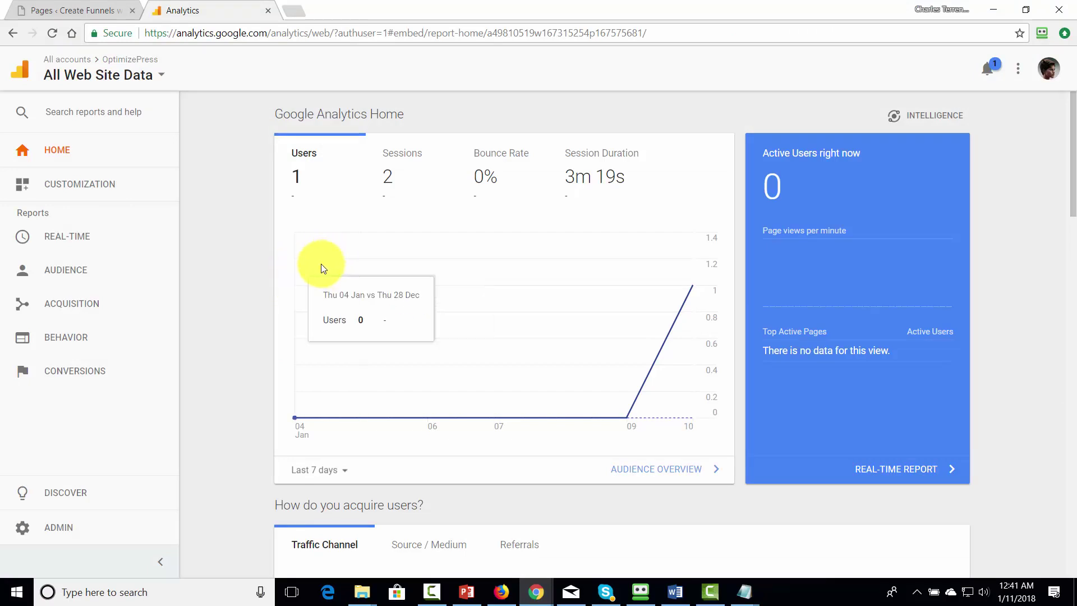
{"action": "left_click", "coordinate": [23, 530]}
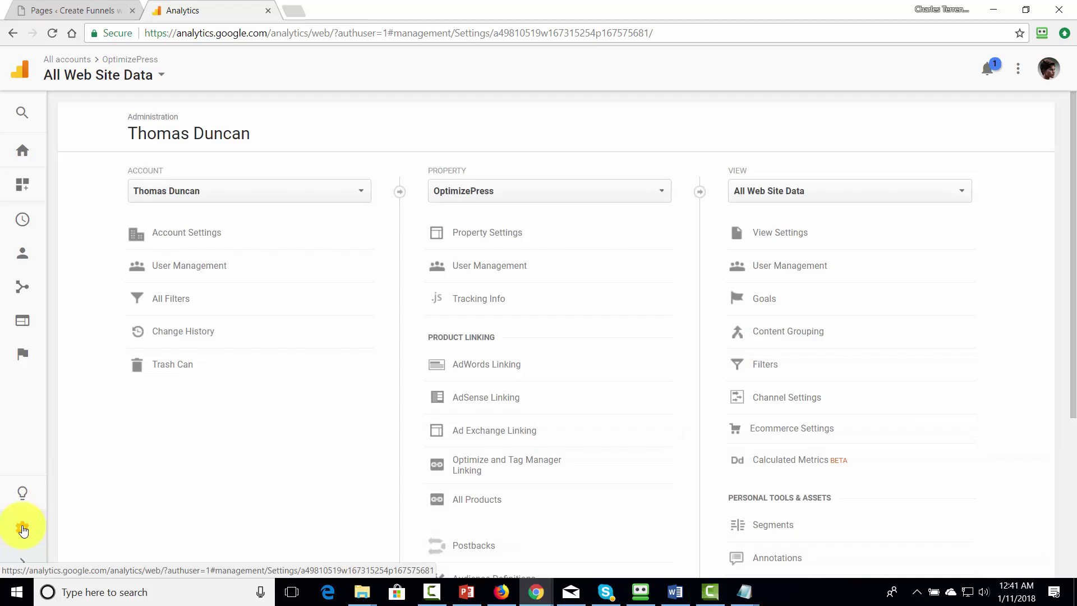
{"action": "left_click", "coordinate": [763, 306]}
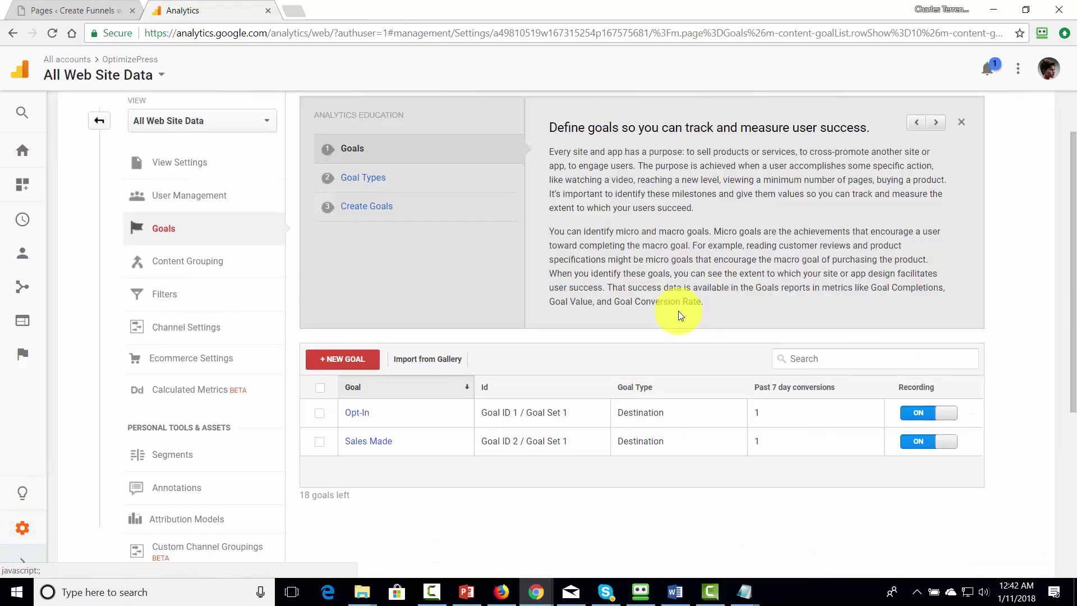
{"action": "left_click", "coordinate": [329, 362]}
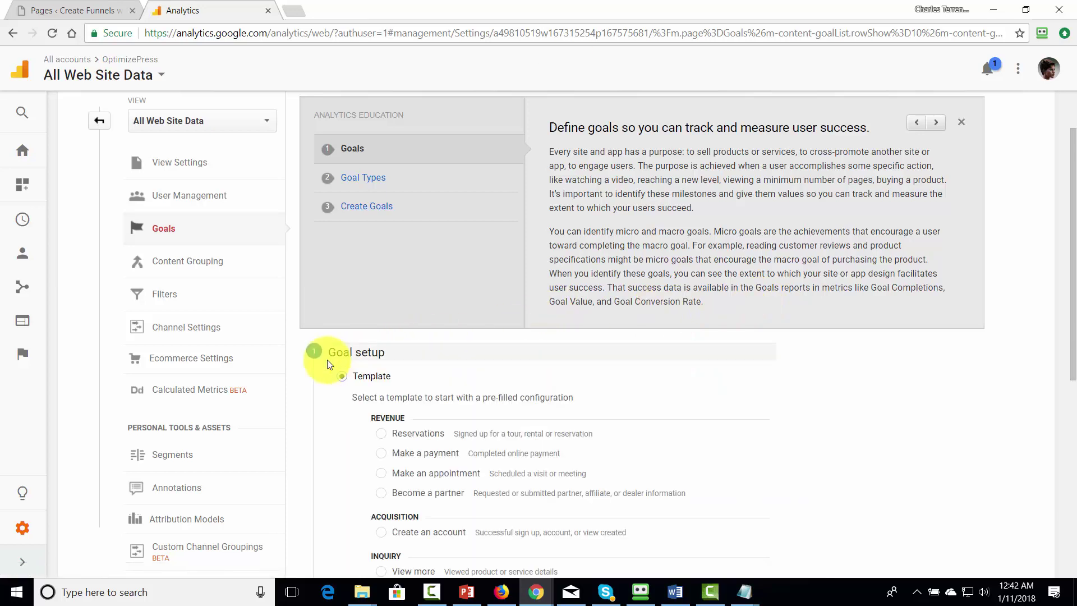
{"action": "key", "text": "F11"}
{"action": "scroll", "coordinate": [789, 259], "scroll_direction": "down", "scroll_amount": 4}
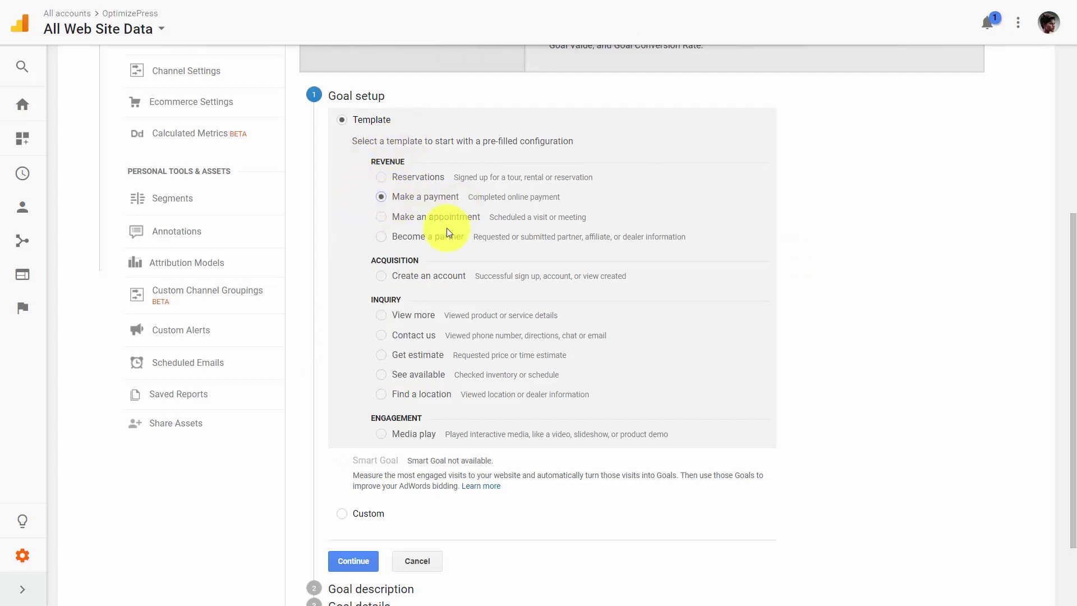
{"action": "left_click", "coordinate": [351, 562]}
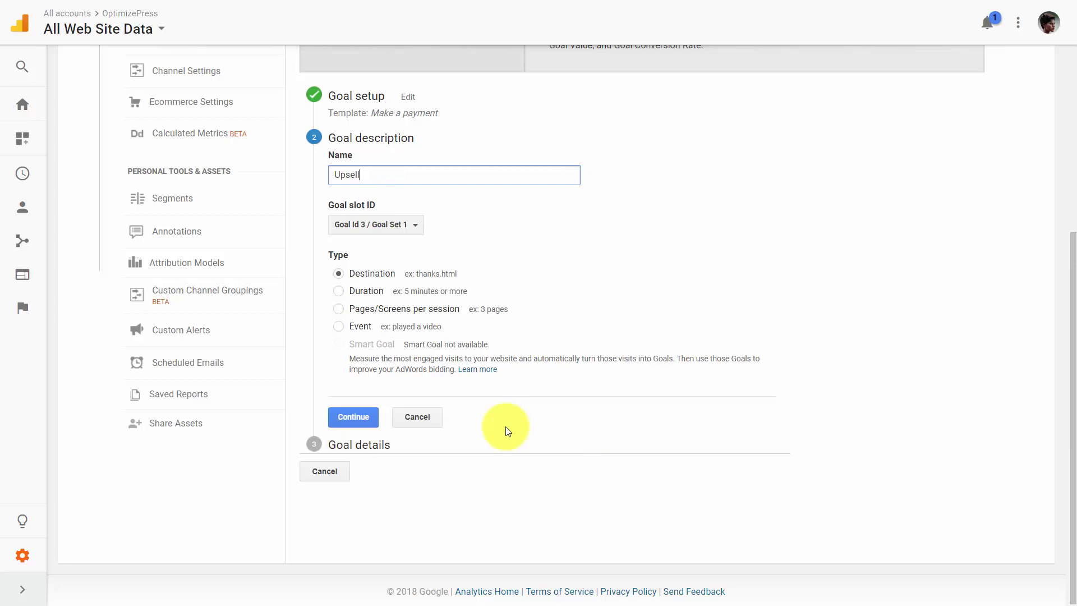
{"action": "left_click", "coordinate": [361, 420]}
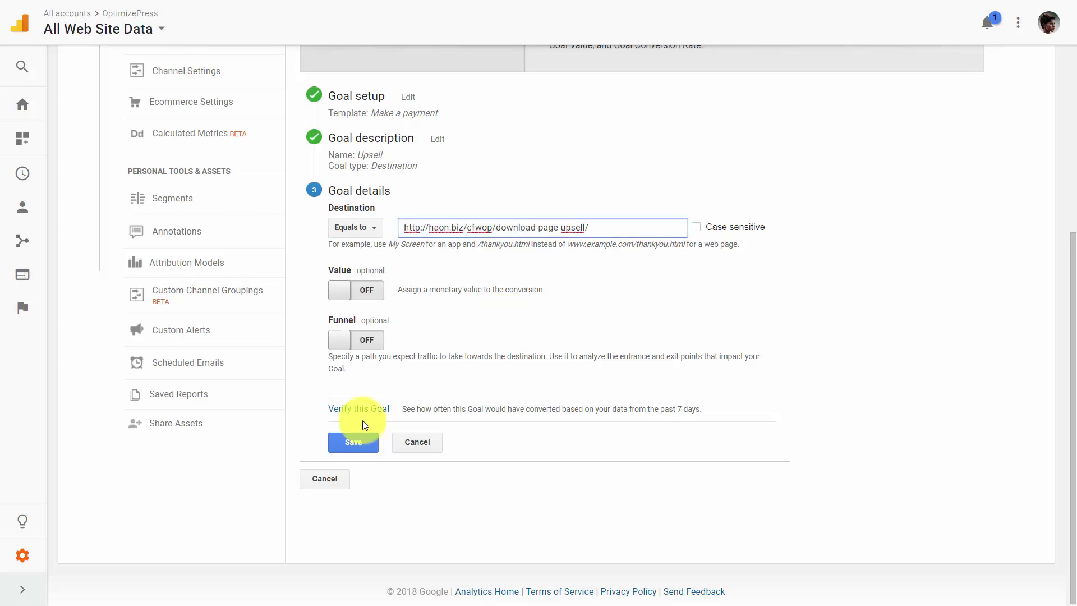
Step: Assign the Upsell goal a value of 97 USD and enable its funnel with steps Upsell Sales Page and Upsell Download Page, then save
{"action": "left_click", "coordinate": [360, 290]}
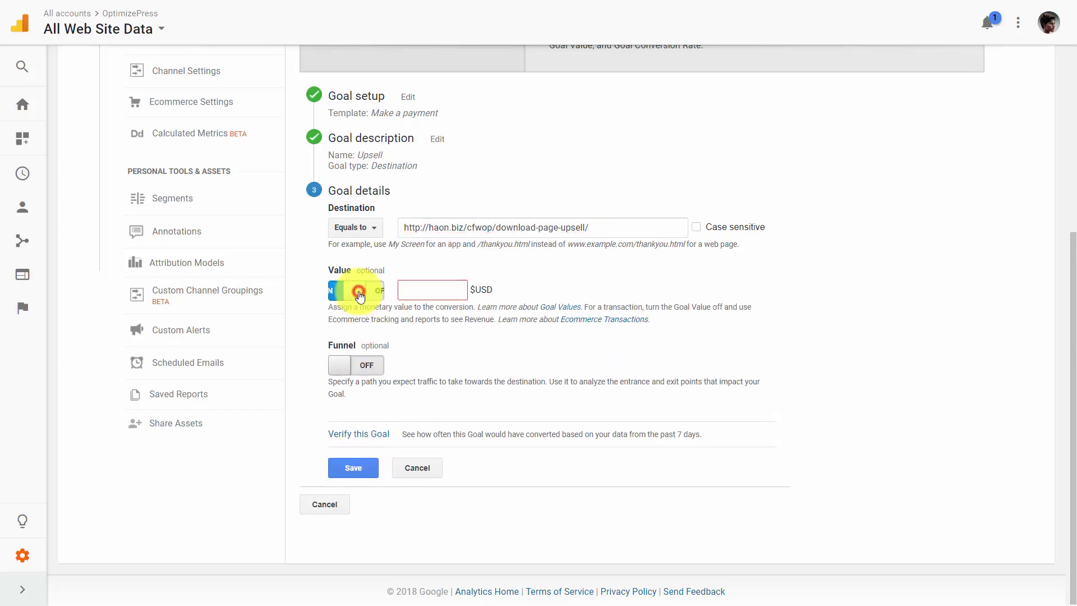
{"action": "left_click", "coordinate": [413, 288]}
{"action": "type", "text": "97"}
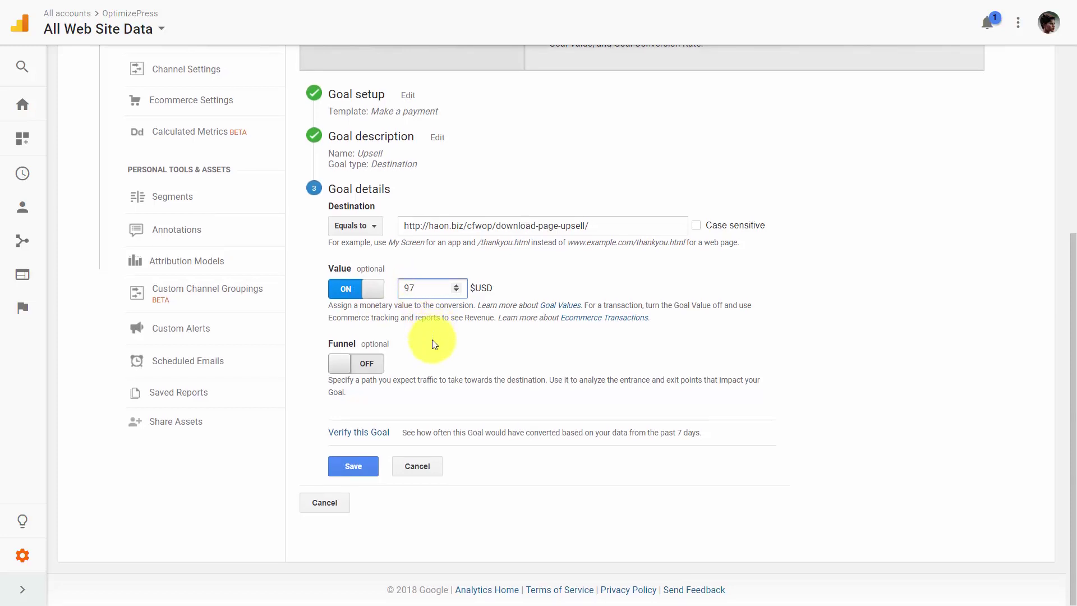
{"action": "left_click", "coordinate": [368, 365]}
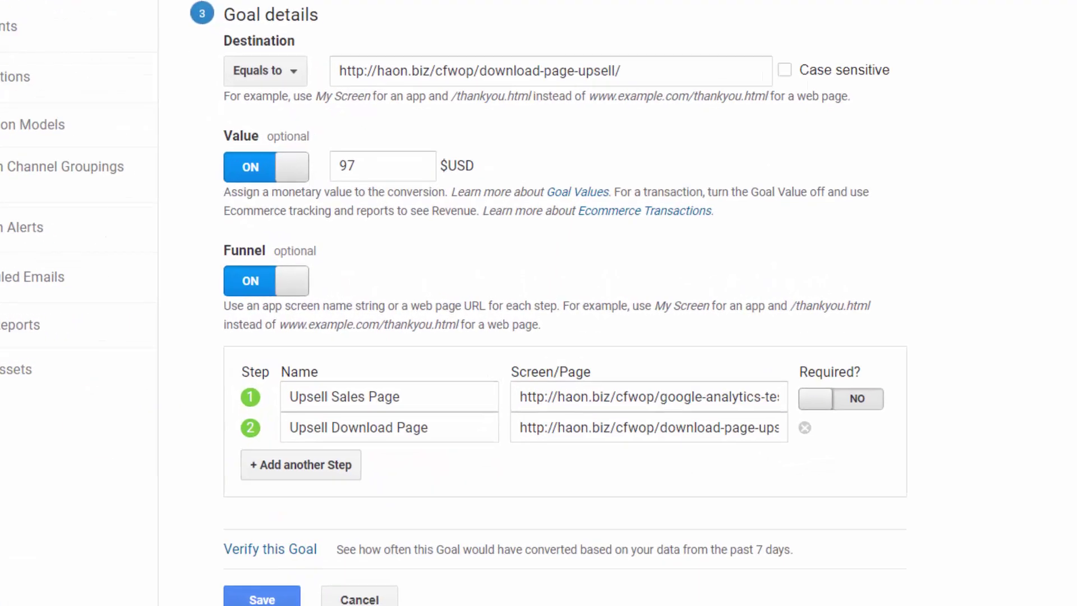
{"action": "left_click", "coordinate": [970, 433]}
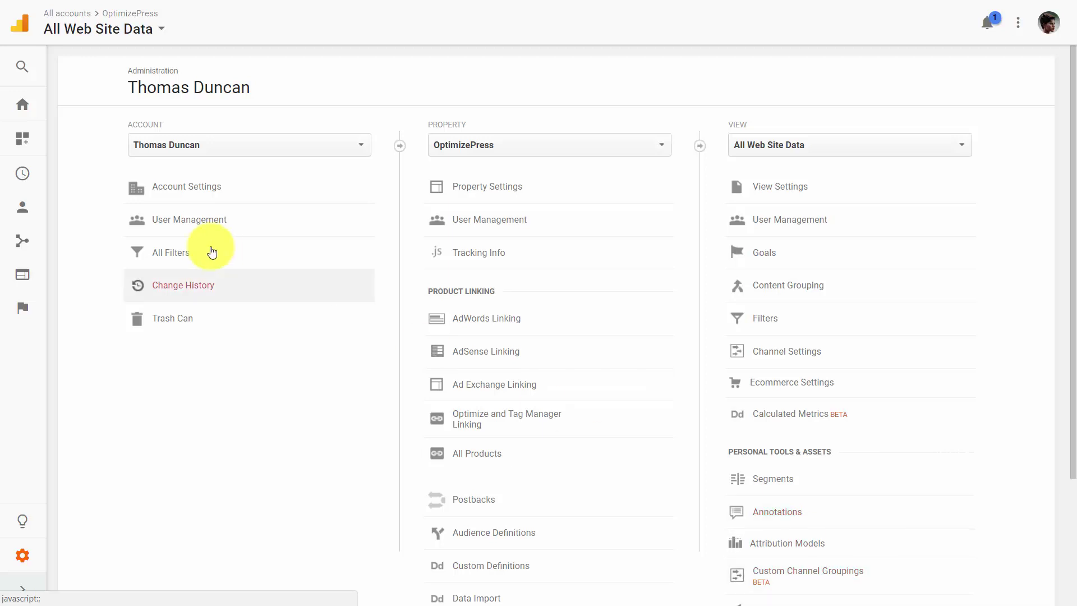
Step: Open the Goals Overview report under Conversions and filter it to Goal 3: Upsell
{"action": "left_click", "coordinate": [26, 112]}
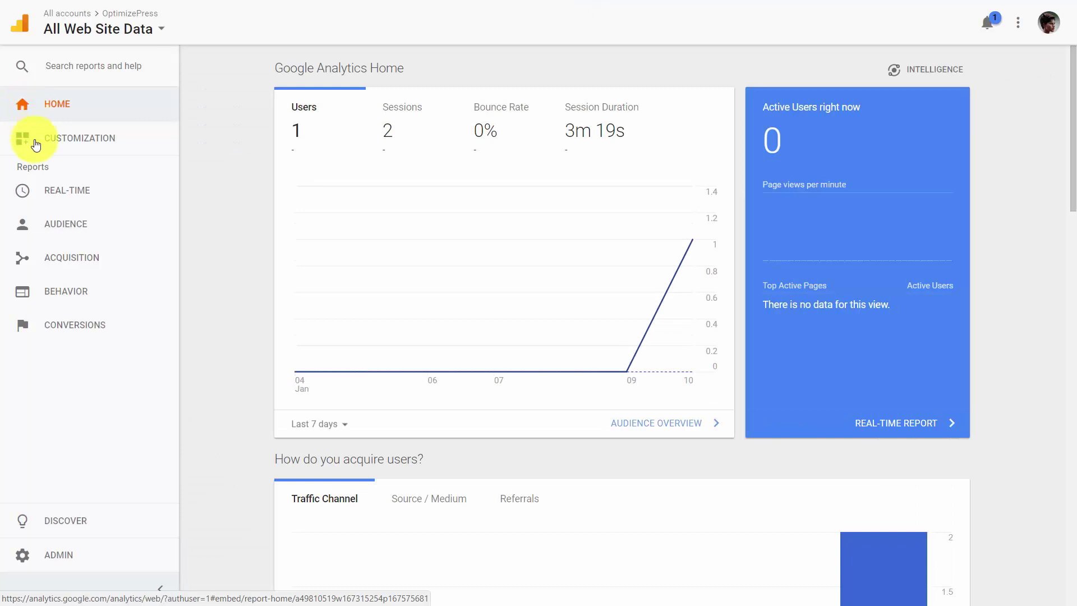
{"action": "left_click", "coordinate": [74, 327]}
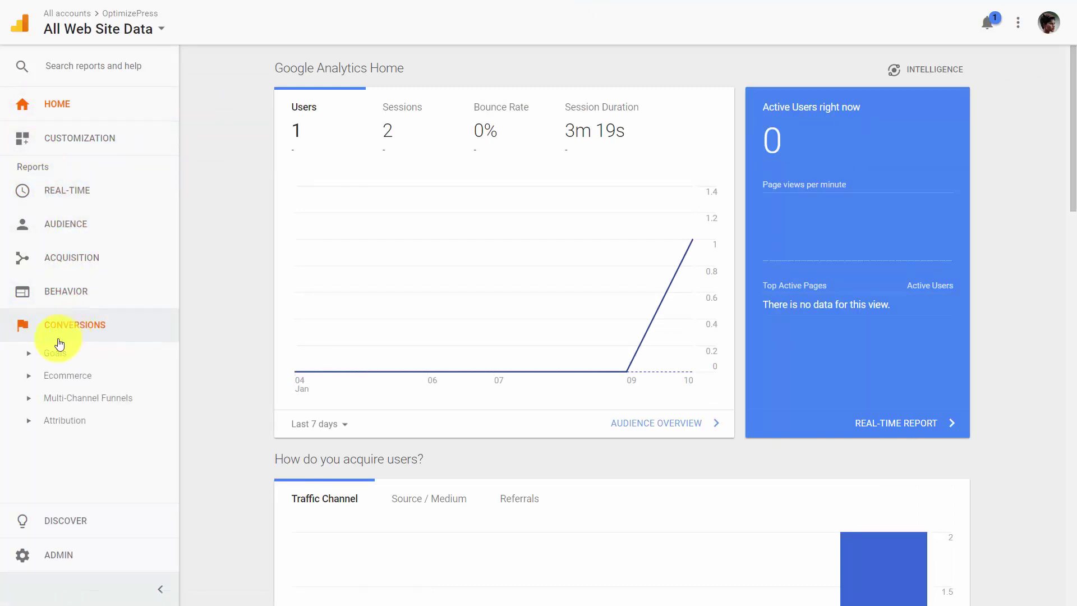
{"action": "left_click", "coordinate": [53, 356]}
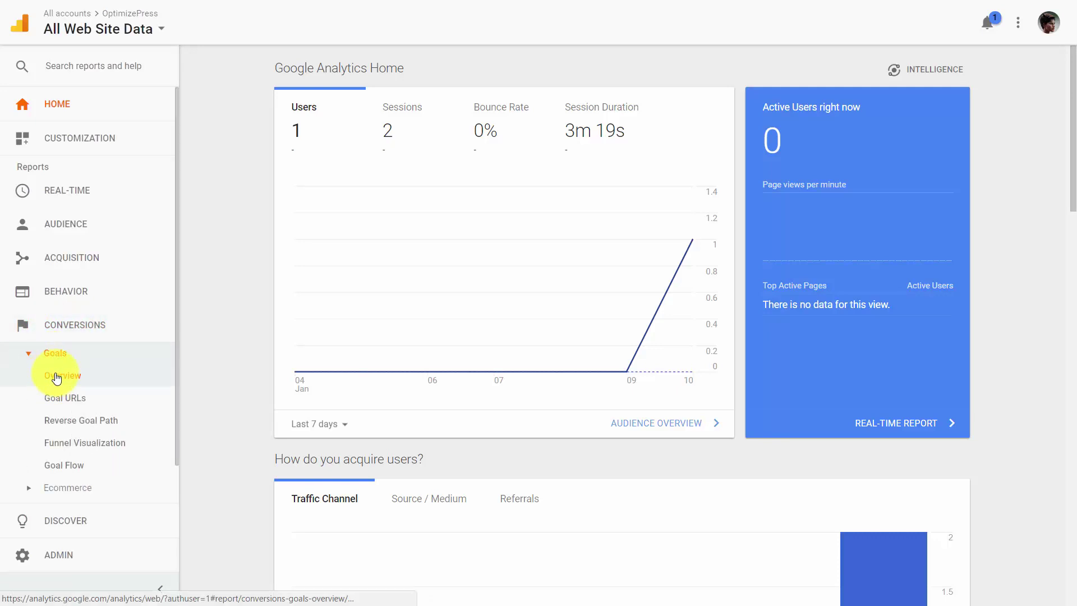
{"action": "left_click", "coordinate": [58, 377]}
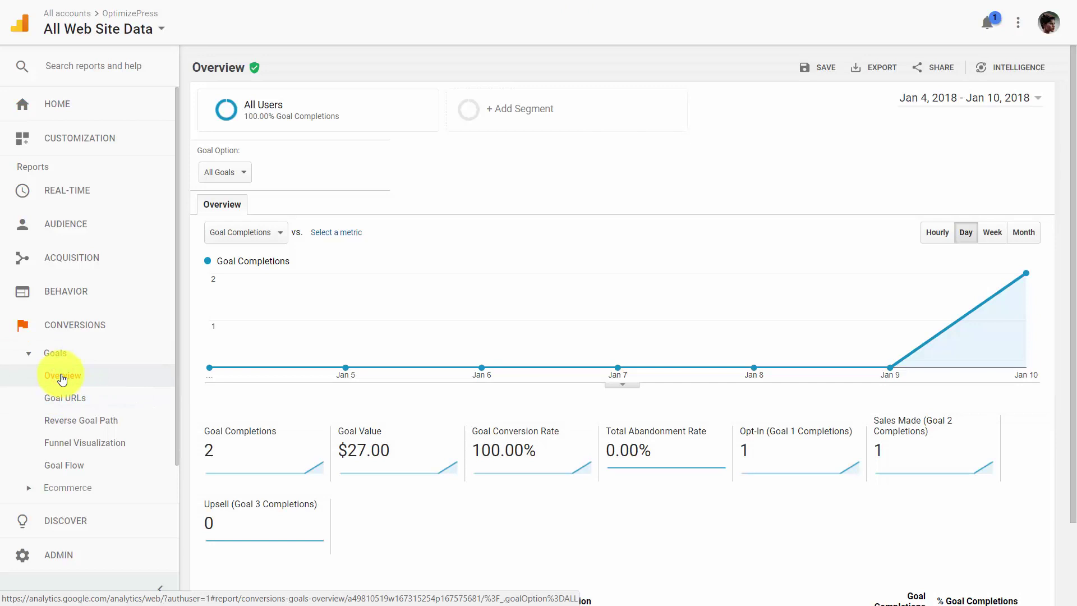
{"action": "left_click", "coordinate": [246, 175]}
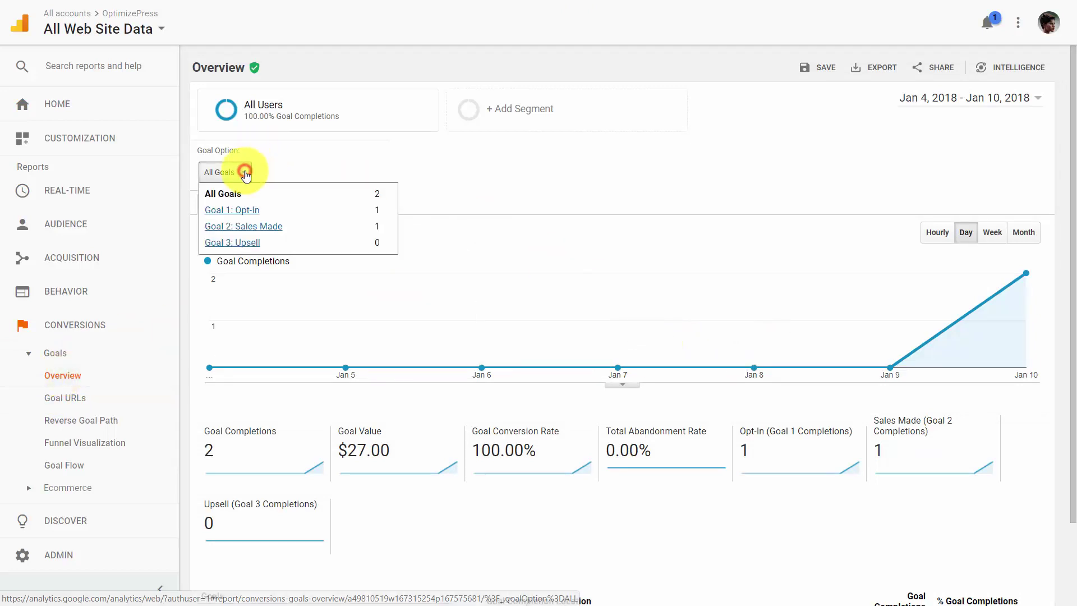
{"action": "left_click", "coordinate": [242, 244]}
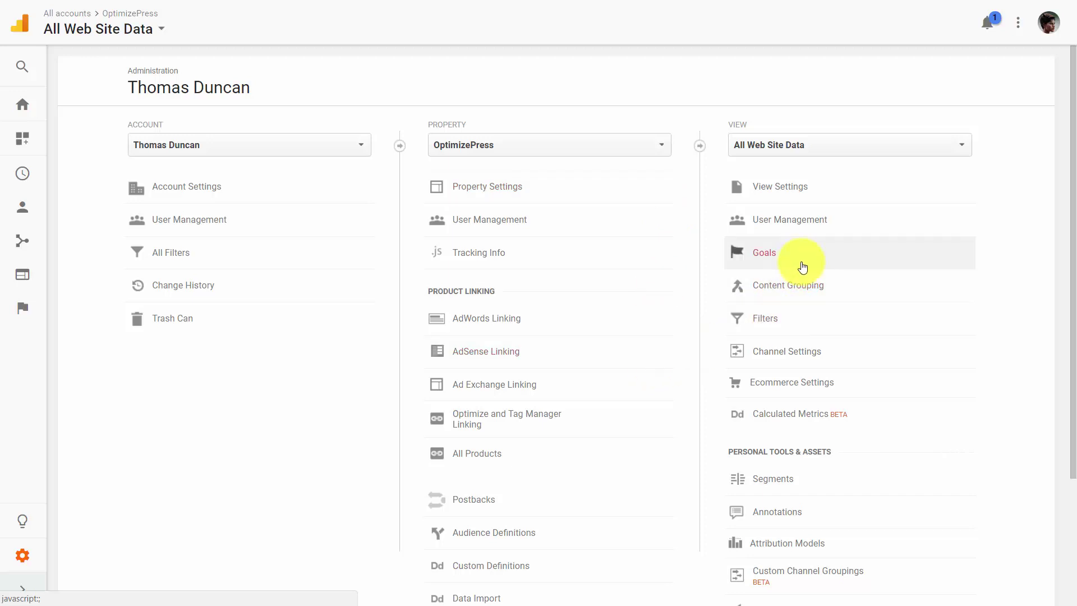
{"action": "left_click", "coordinate": [764, 254]}
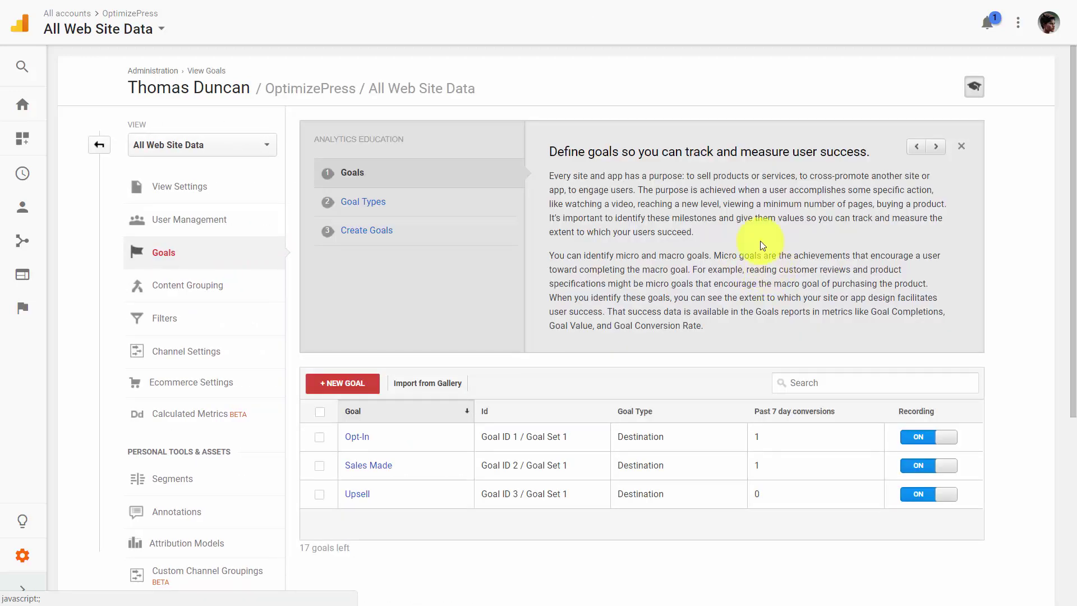
{"action": "left_click", "coordinate": [336, 381]}
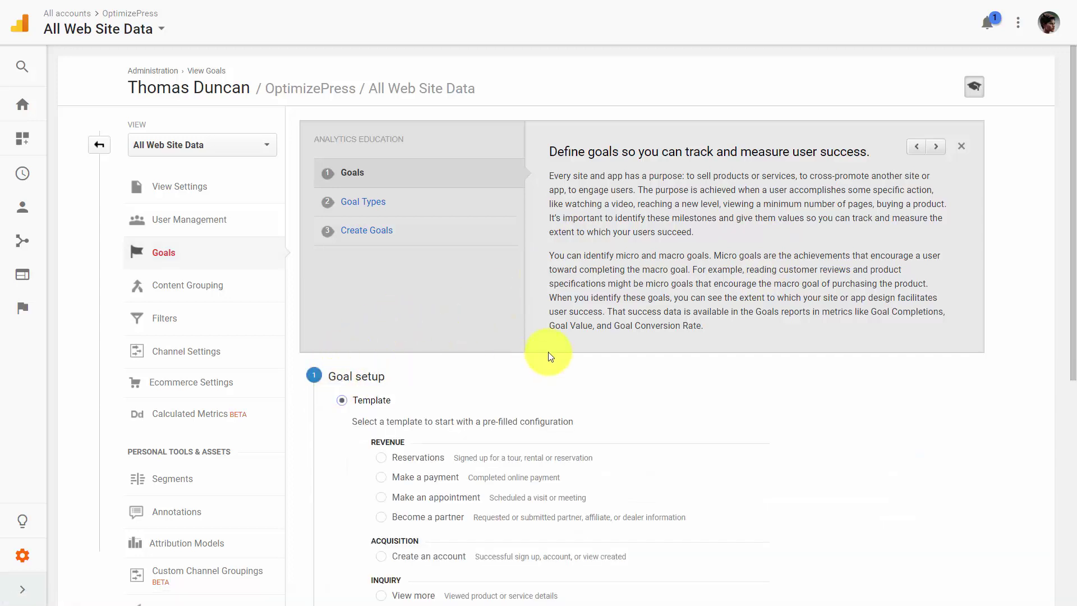
{"action": "scroll", "coordinate": [548, 356], "scroll_direction": "down", "scroll_amount": 4}
{"action": "left_click", "coordinate": [382, 267]}
{"action": "scroll", "coordinate": [619, 269], "scroll_direction": "down", "scroll_amount": 3}
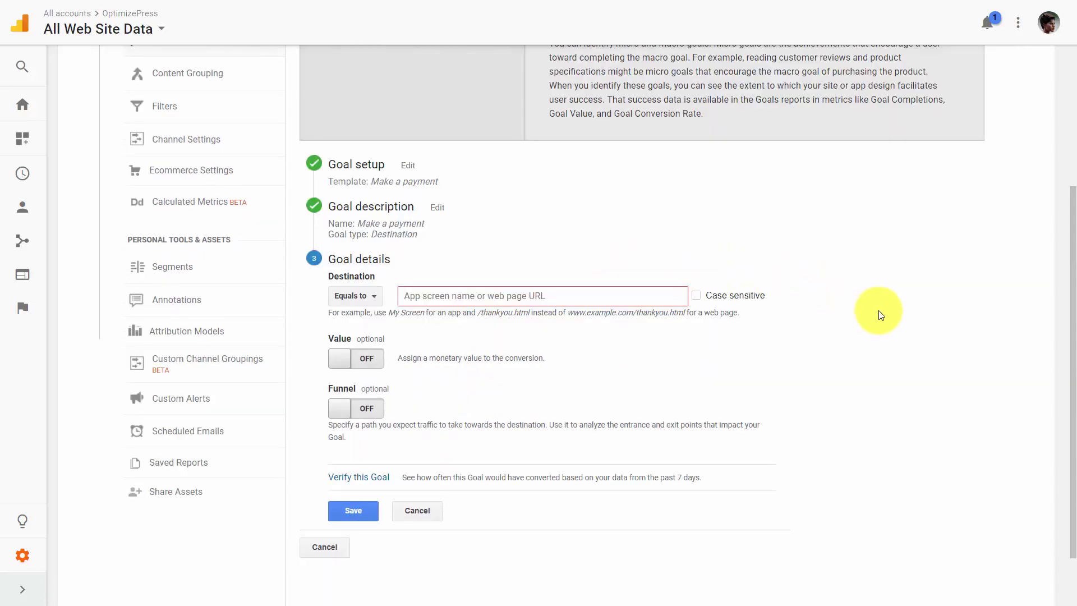
{"action": "right_click", "coordinate": [420, 299]}
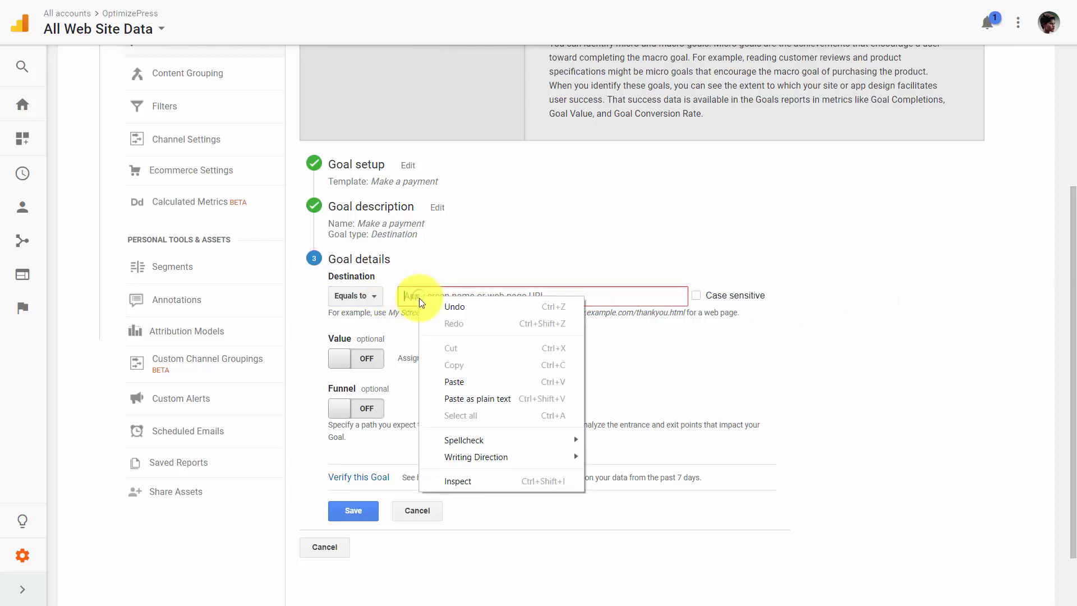
{"action": "left_click", "coordinate": [453, 381]}
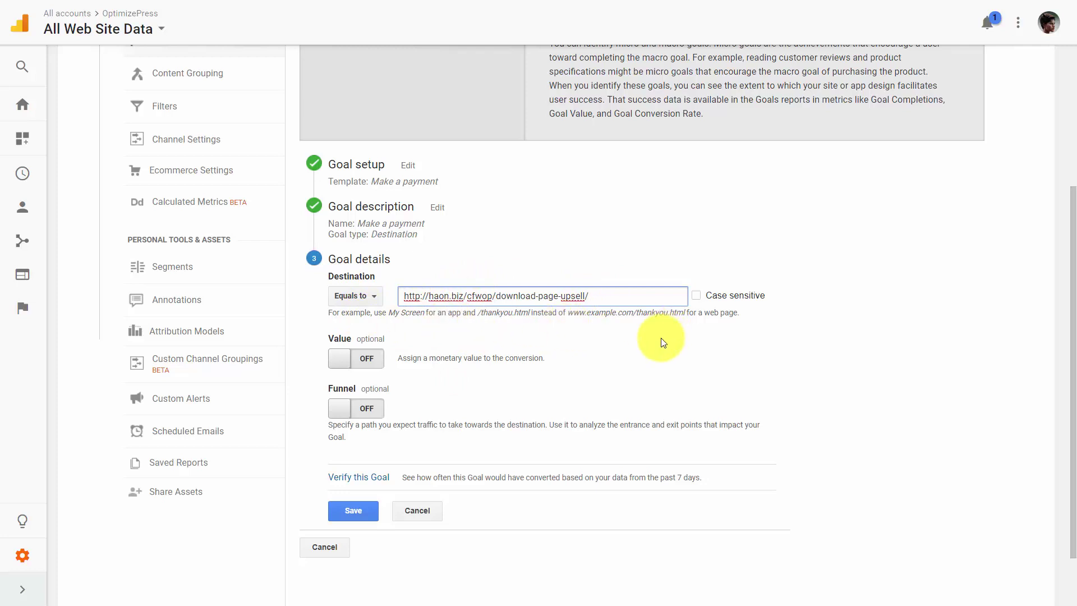
Step: Turn on the new Make a payment goal's monetary value and set it to 97 USD
{"action": "left_click", "coordinate": [365, 358]}
{"action": "left_click", "coordinate": [417, 365]}
{"action": "type", "text": "9"}
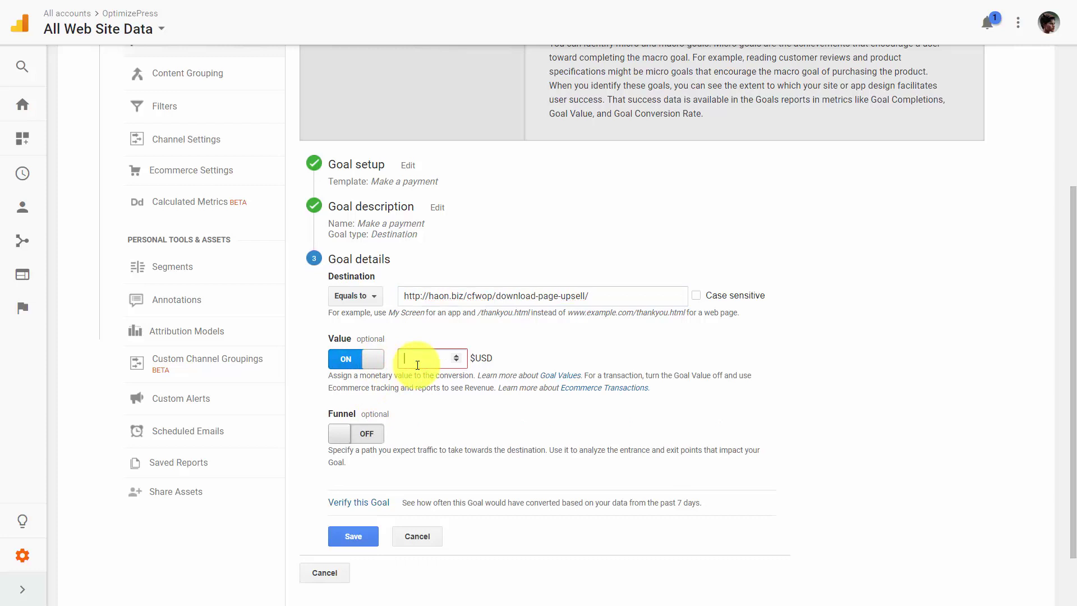
{"action": "type", "text": "7"}
{"action": "left_click", "coordinate": [503, 415]}
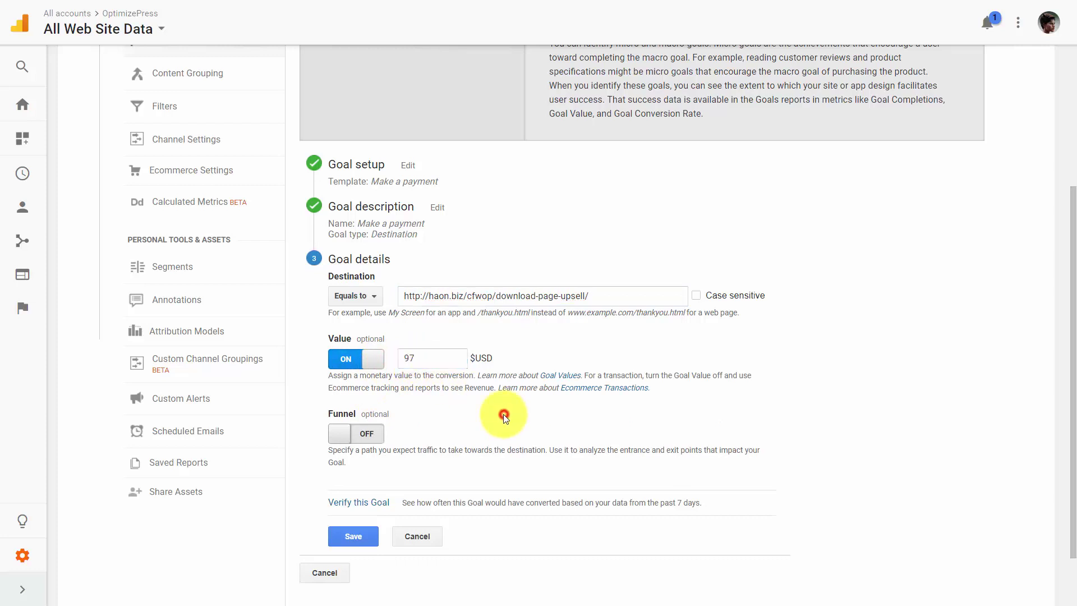
Step: Enable the goal's funnel with a required Opt-In Page step followed by Sales Page and Upsell Page with their URLs, and save the goal
{"action": "left_click", "coordinate": [374, 437]}
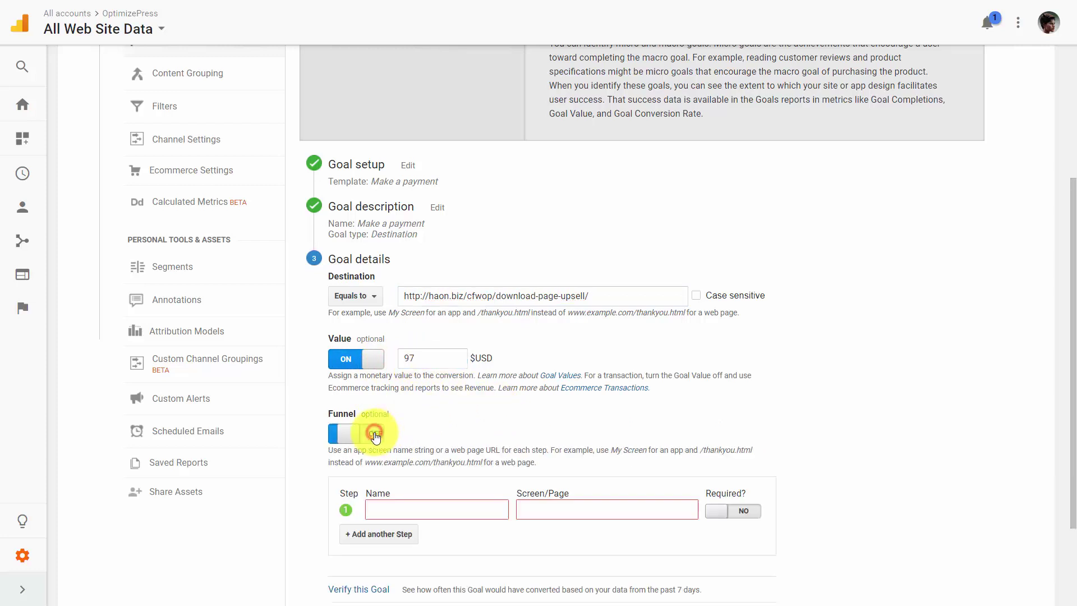
{"action": "scroll", "coordinate": [586, 391], "scroll_direction": "down", "scroll_amount": 1}
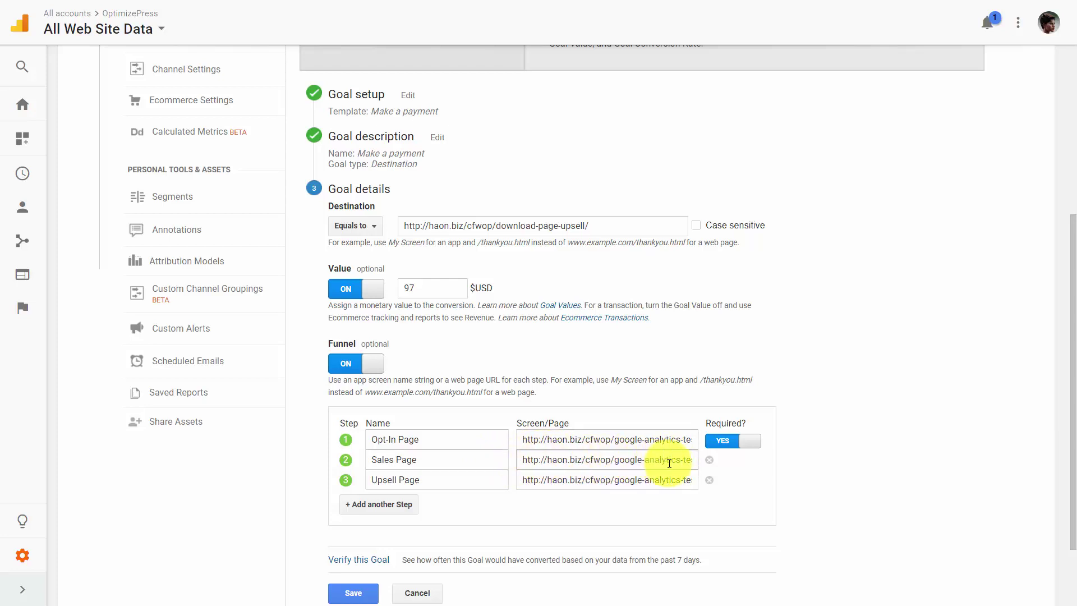
{"action": "left_click", "coordinate": [589, 480]}
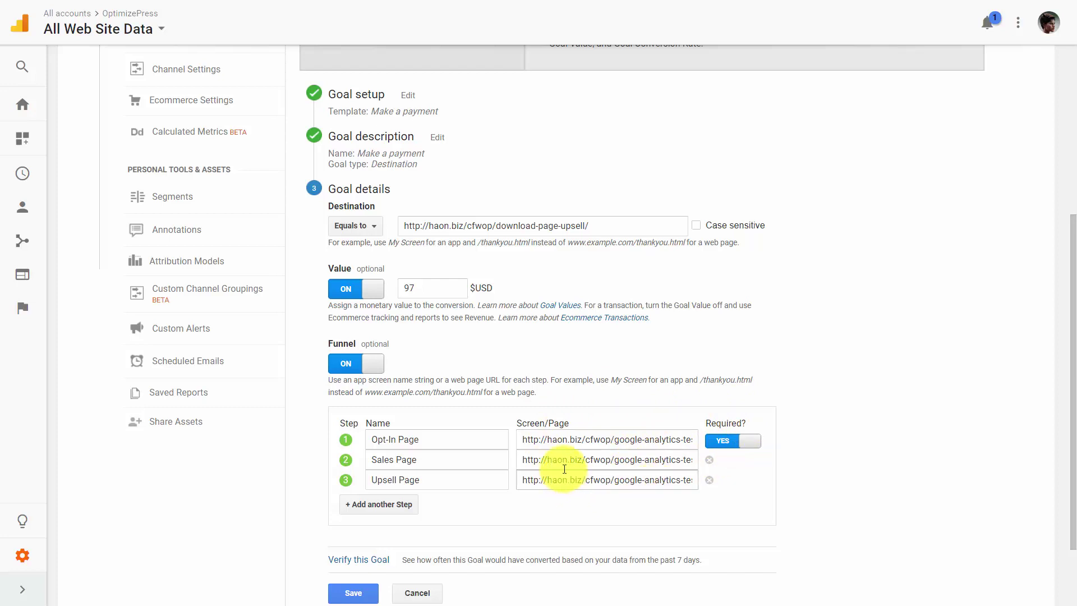
{"action": "scroll", "coordinate": [575, 455], "scroll_direction": "down", "scroll_amount": 2}
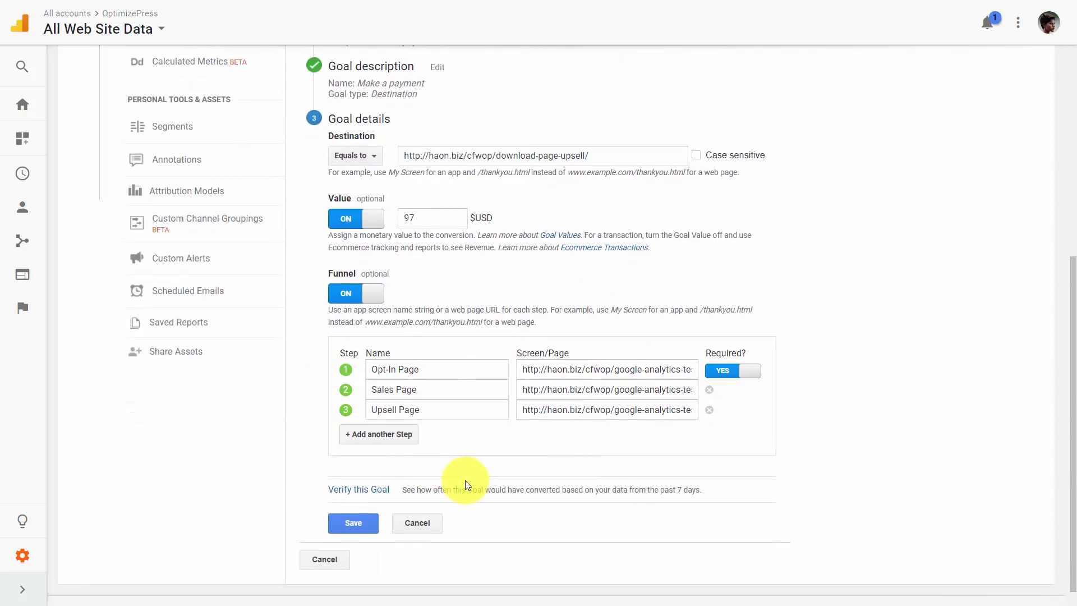
{"action": "left_click", "coordinate": [358, 528]}
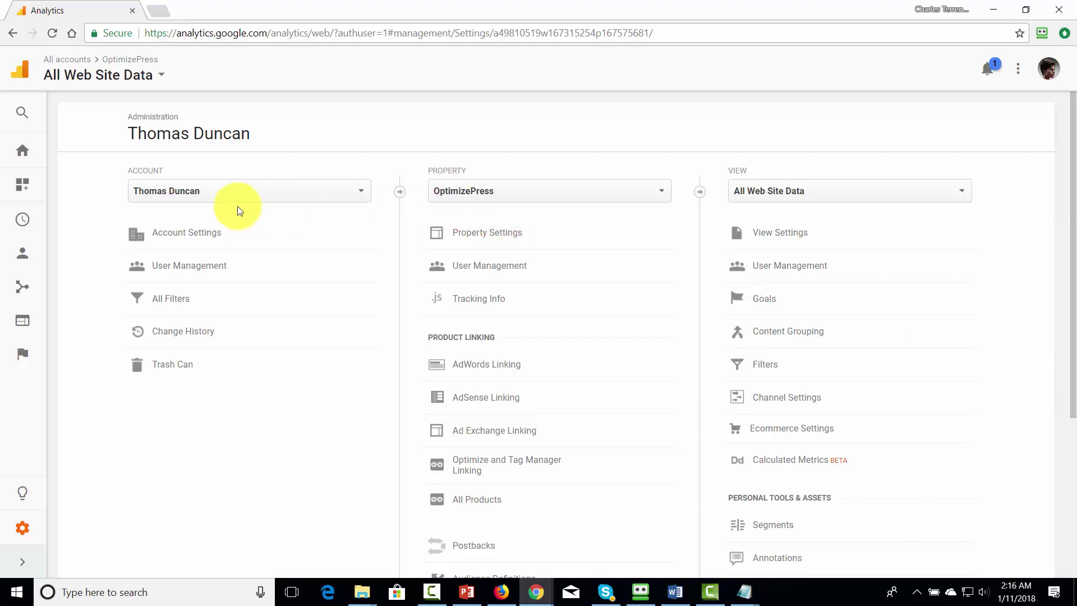
Step: Open the Funnel Visualization report for the Upsell goal from the Conversions goal reports
{"action": "left_click", "coordinate": [19, 151]}
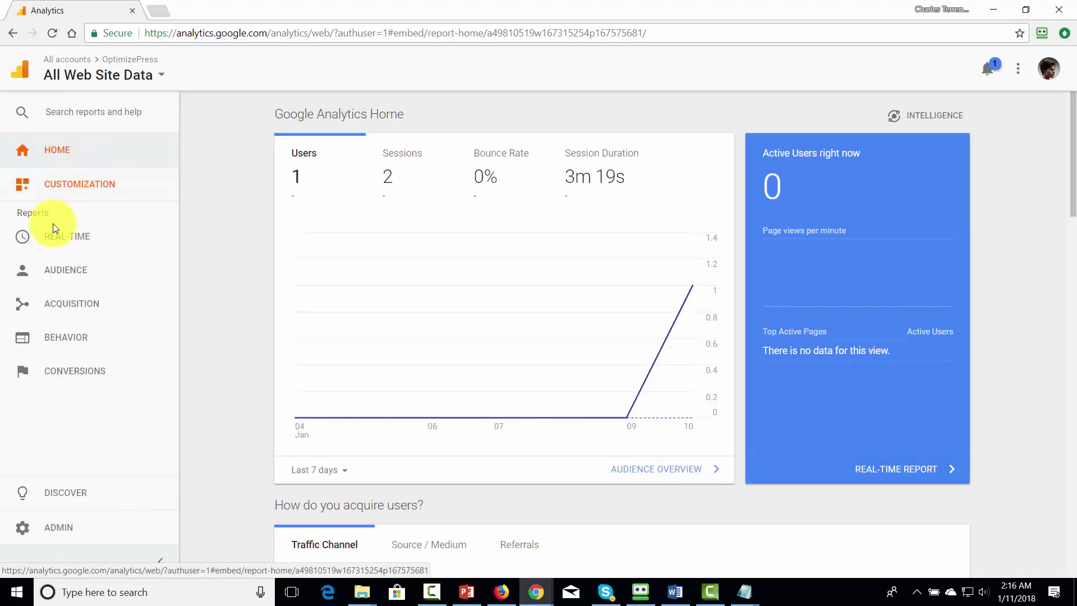
{"action": "left_click", "coordinate": [68, 373]}
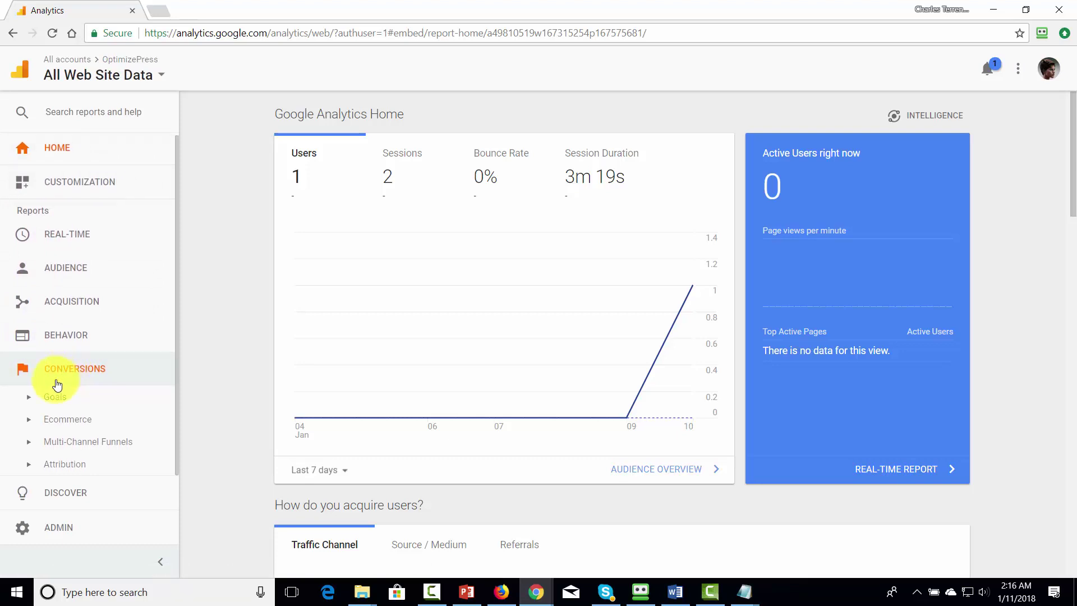
{"action": "left_click", "coordinate": [51, 398]}
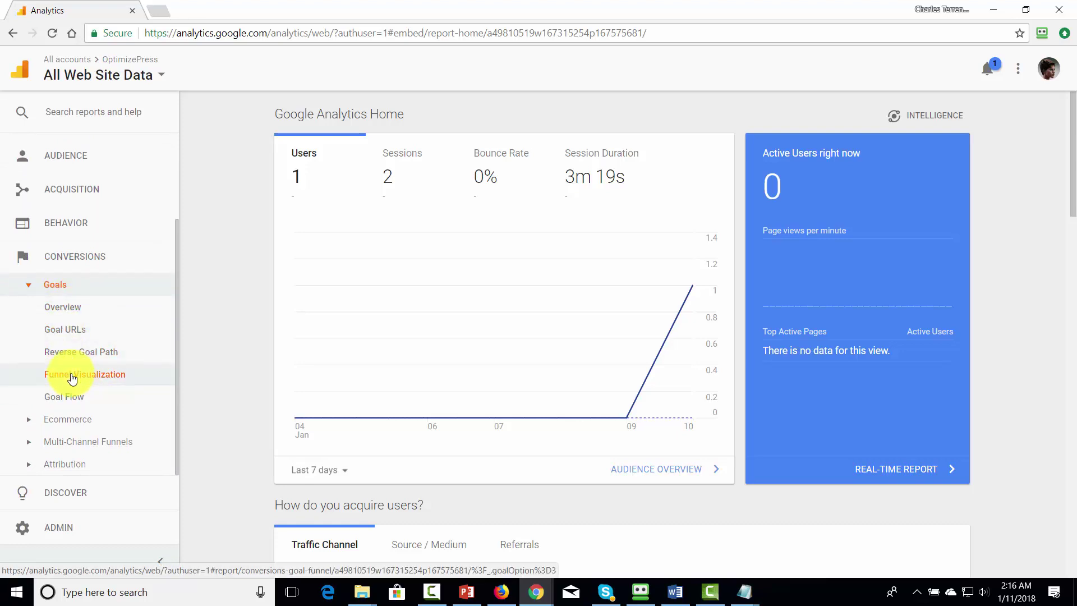
{"action": "left_click", "coordinate": [72, 380]}
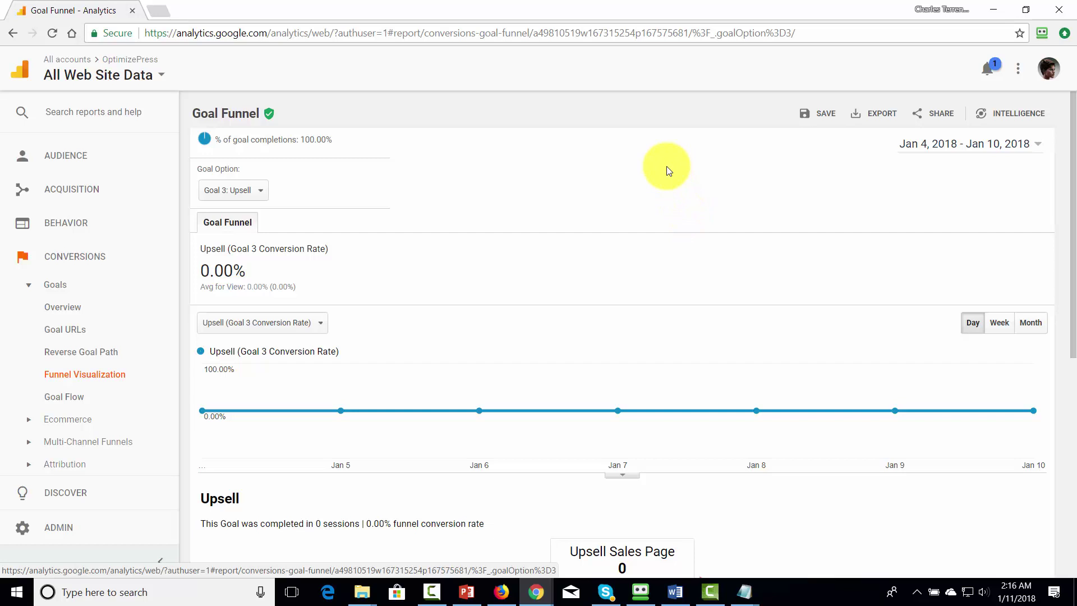
Step: Examine the Upsell goal's conversion chart and funnel stages, and open the Analytics Intelligence panel
{"action": "scroll", "coordinate": [668, 170], "scroll_direction": "down", "scroll_amount": 6}
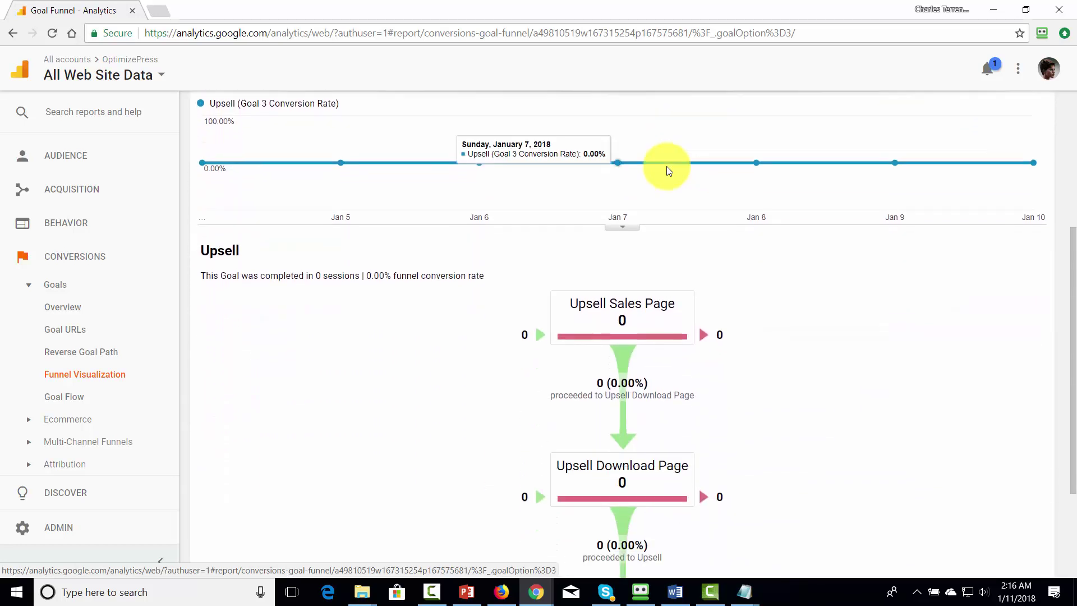
{"action": "scroll", "coordinate": [668, 170], "scroll_direction": "down", "scroll_amount": 1}
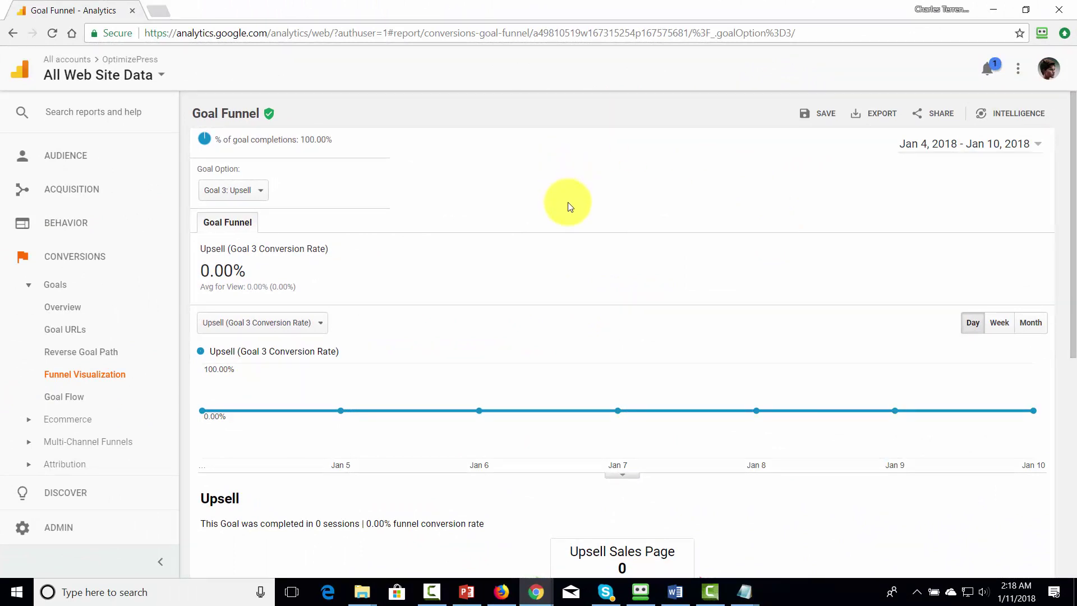
{"action": "left_click", "coordinate": [1004, 113]}
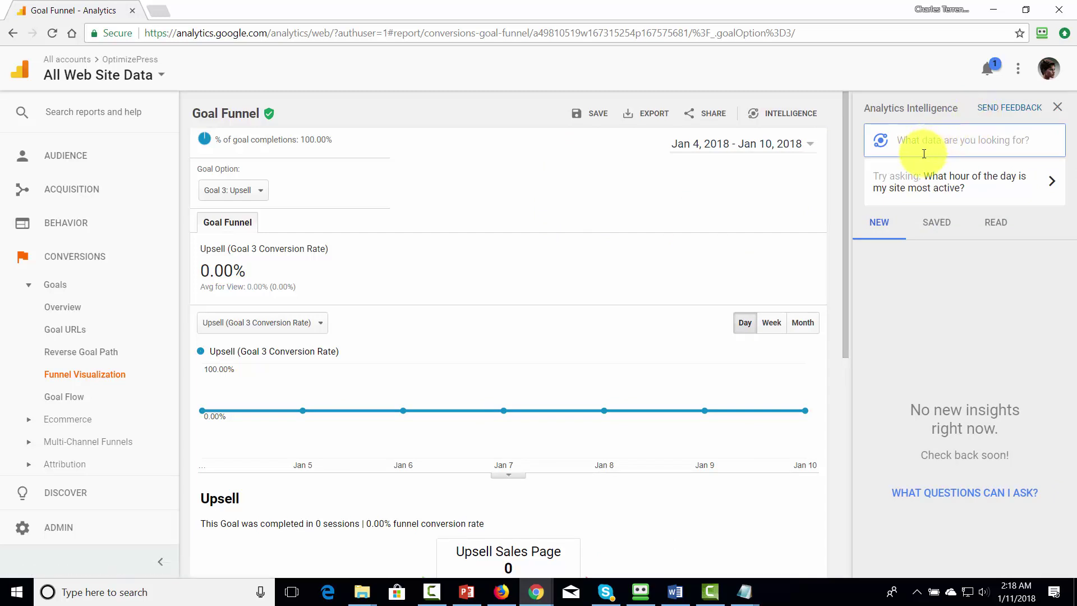
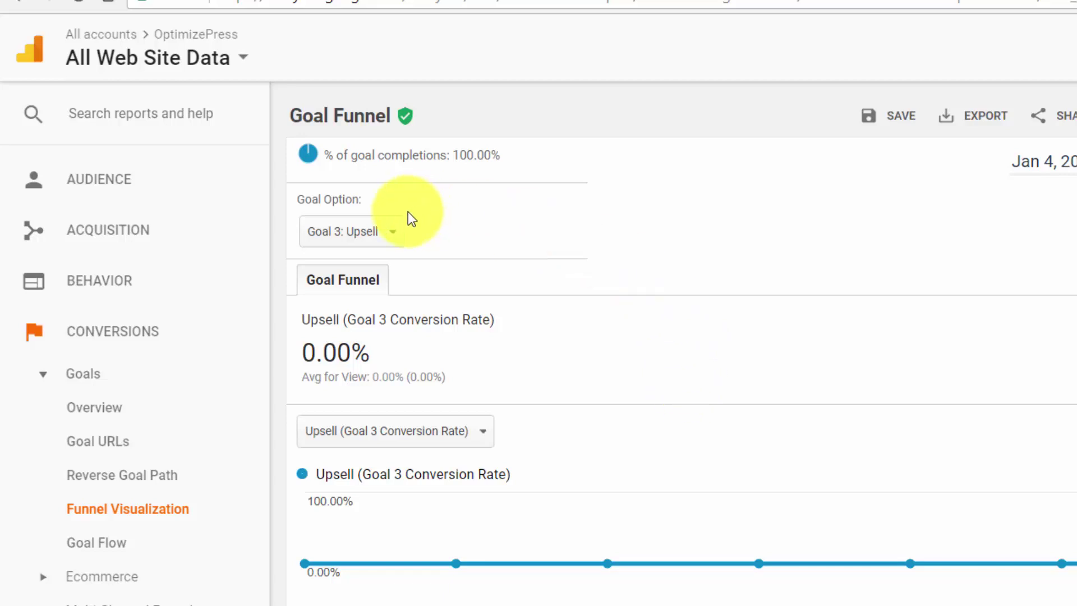
Step: Review the available goal options without switching from Upsell, and examine the funnel from Upsell Sales Page to Upsell Download Page
{"action": "left_click", "coordinate": [390, 235]}
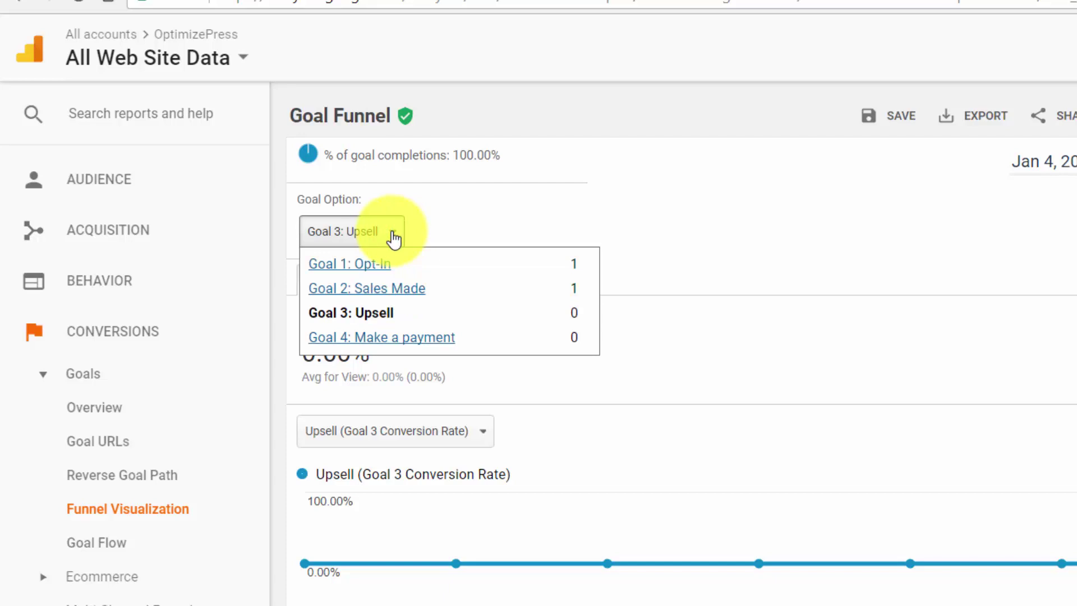
{"action": "left_click", "coordinate": [394, 238]}
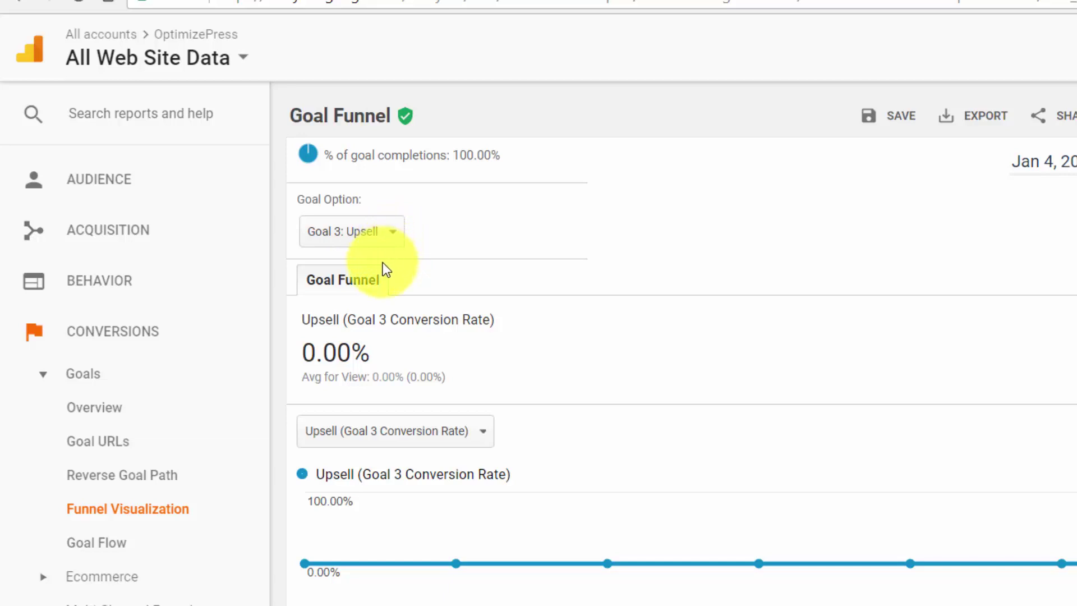
{"action": "mouse_move", "coordinate": [548, 519]}
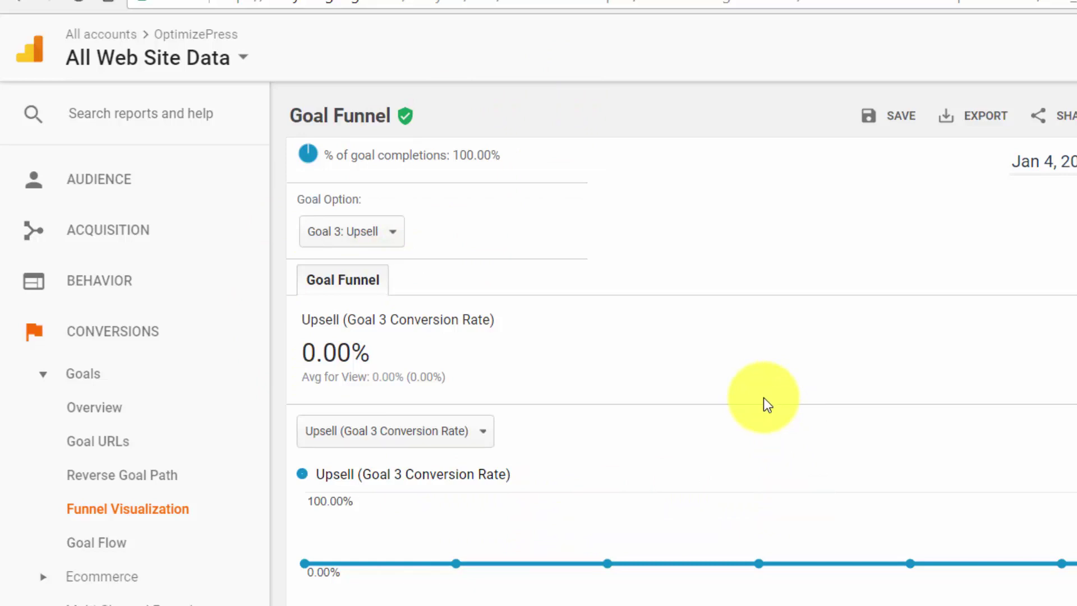
{"action": "mouse_move", "coordinate": [595, 512]}
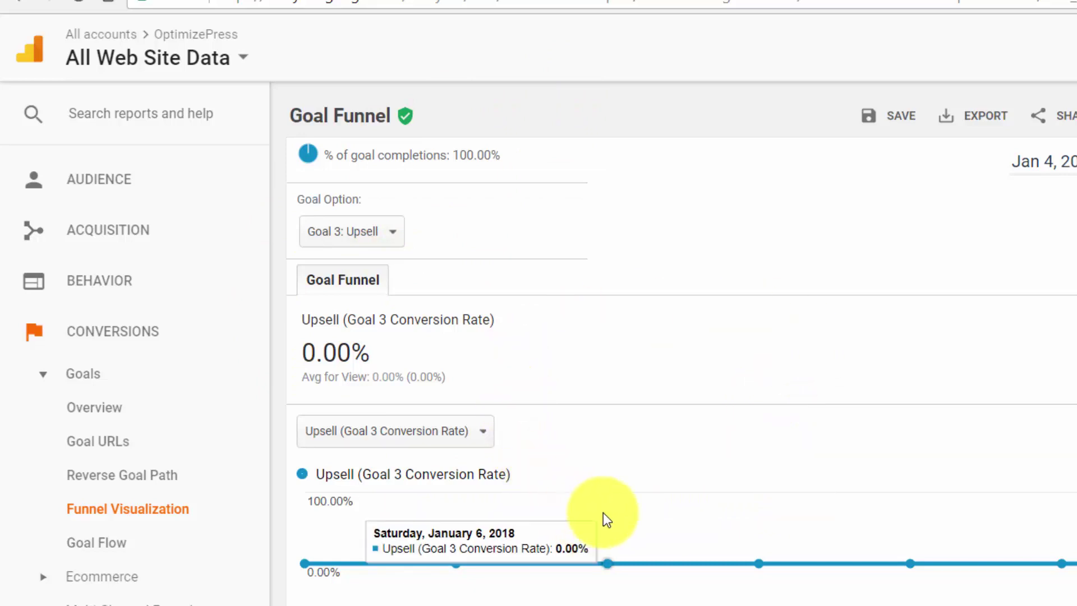
{"action": "scroll", "coordinate": [708, 460], "scroll_direction": "down", "scroll_amount": 6}
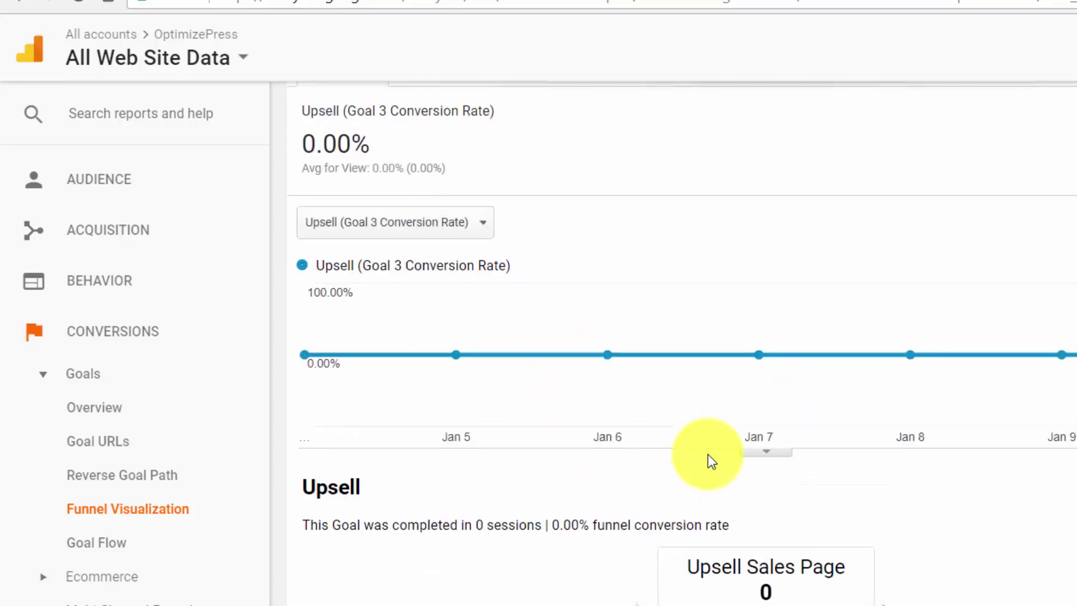
{"action": "scroll", "coordinate": [708, 455], "scroll_direction": "down", "scroll_amount": 1}
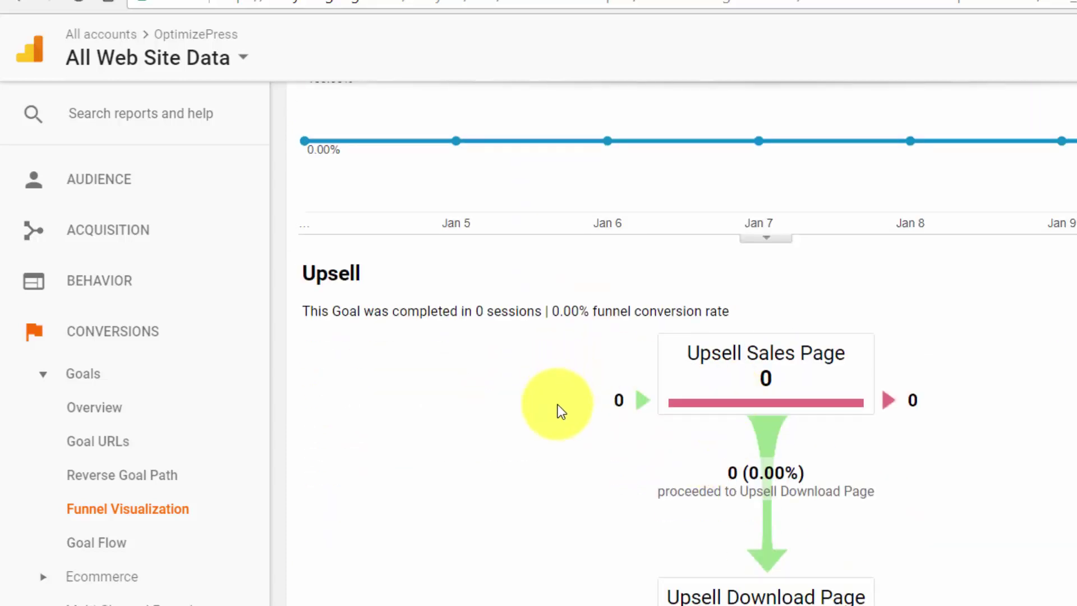
{"action": "scroll", "coordinate": [558, 414], "scroll_direction": "down", "scroll_amount": 2}
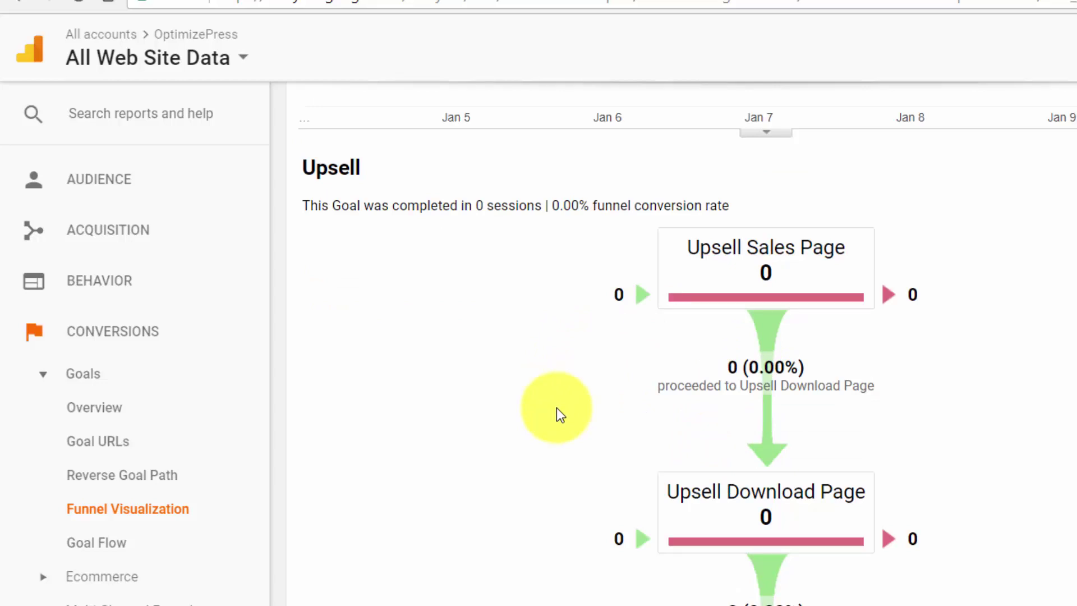
{"action": "key", "text": "F11"}
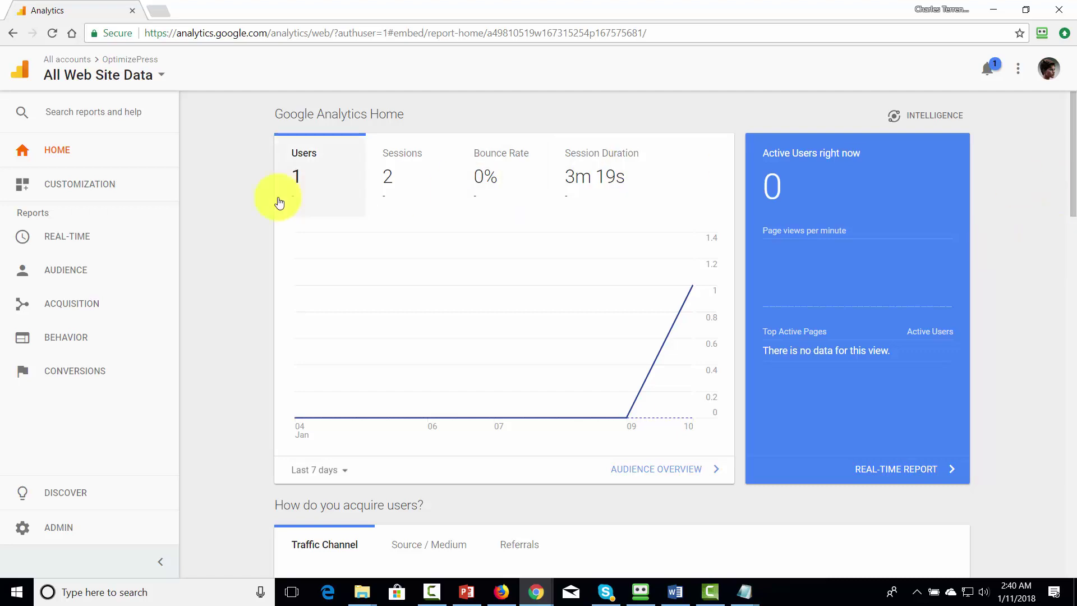
Step: Start a new custom report in the Customization section and title it Are We Hitting Our Numbers (Daily)
{"action": "left_click", "coordinate": [97, 187]}
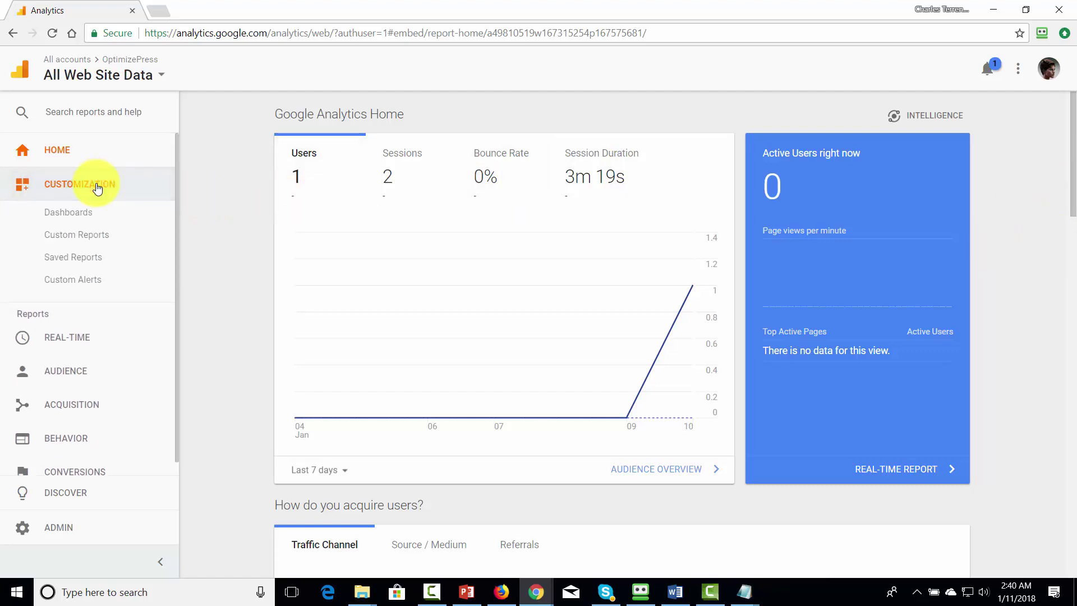
{"action": "left_click", "coordinate": [89, 238]}
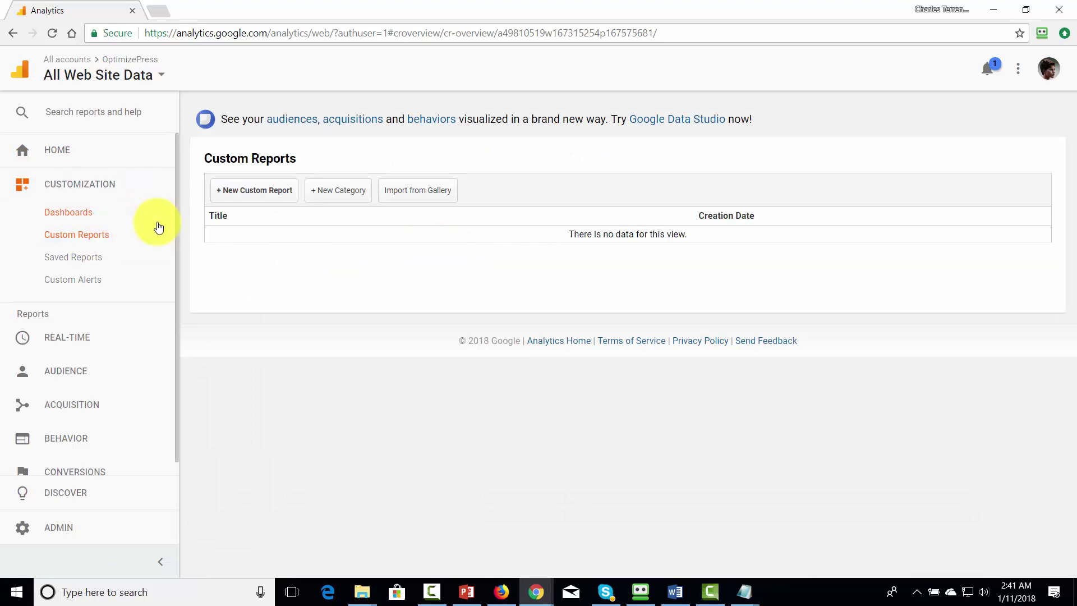
{"action": "left_click", "coordinate": [248, 192]}
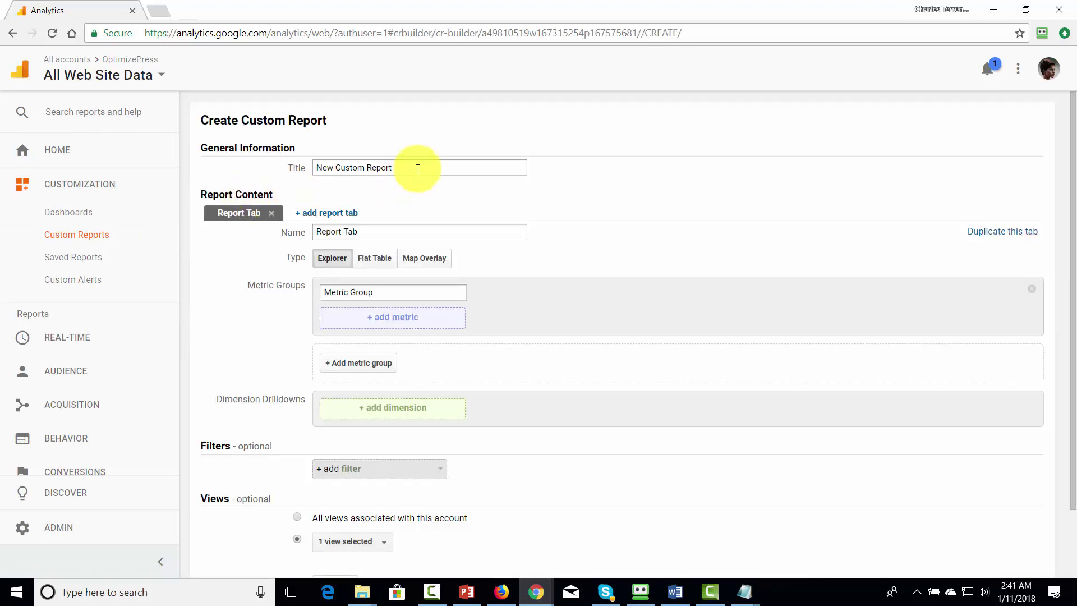
{"action": "triple_click", "coordinate": [344, 167]}
{"action": "type", "text": "Are We Hitting Our Numbers (Daily)"}
Step: Name the report tab Hitting The Numbers and its metric group Goals Group
{"action": "left_click_drag", "start_coordinate": [372, 230], "coordinate": [305, 233]}
{"action": "type", "text": "Hitting The Numbers"}
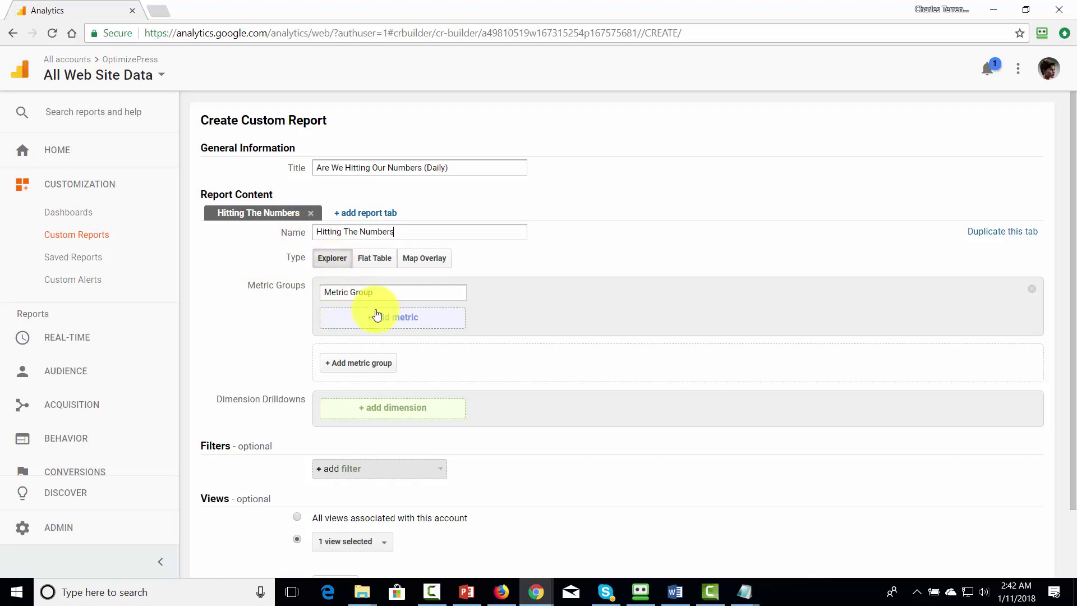
{"action": "left_click_drag", "start_coordinate": [392, 292], "coordinate": [313, 306]}
{"action": "type", "text": "Goals"}
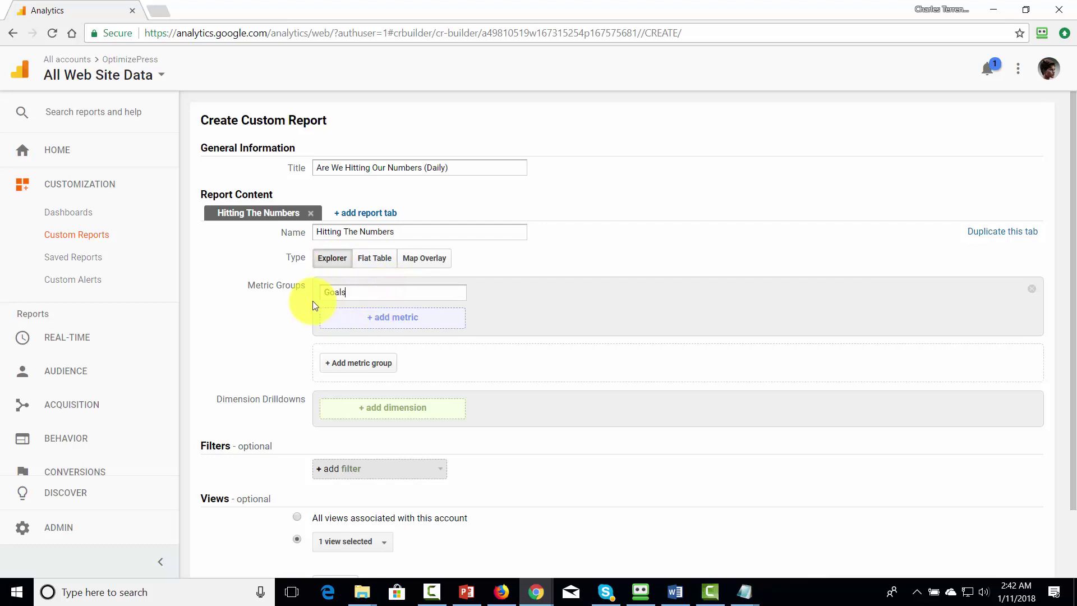
{"action": "type", "text": " Group"}
Step: Add the Goal Conversions metric Upsell (Goal 3 Value) to the Goals Group
{"action": "left_click", "coordinate": [376, 321]}
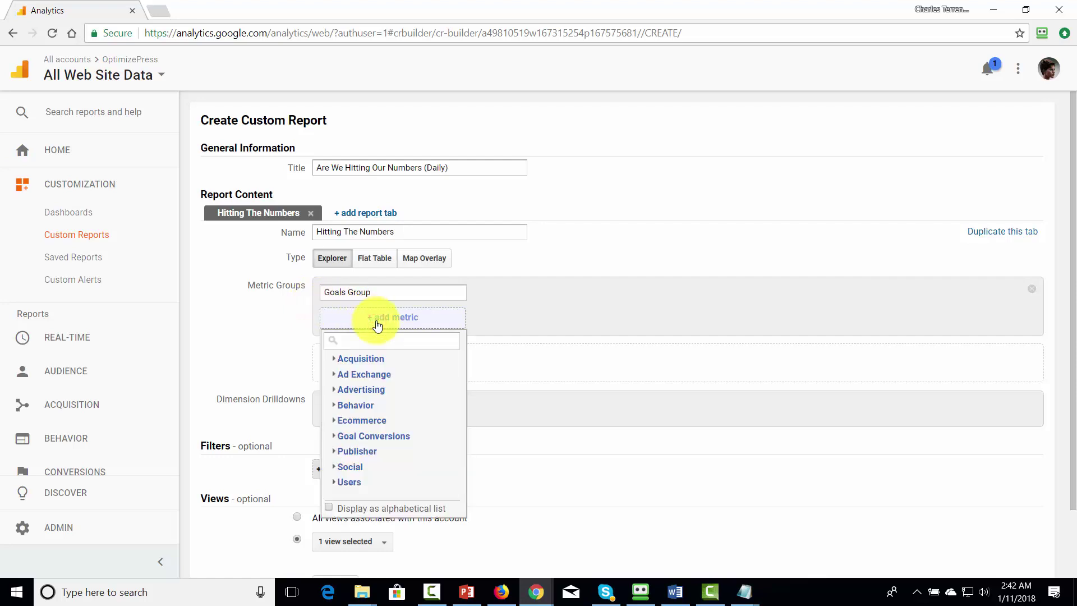
{"action": "left_click", "coordinate": [334, 437]}
{"action": "scroll", "coordinate": [397, 420], "scroll_direction": "down", "scroll_amount": 5}
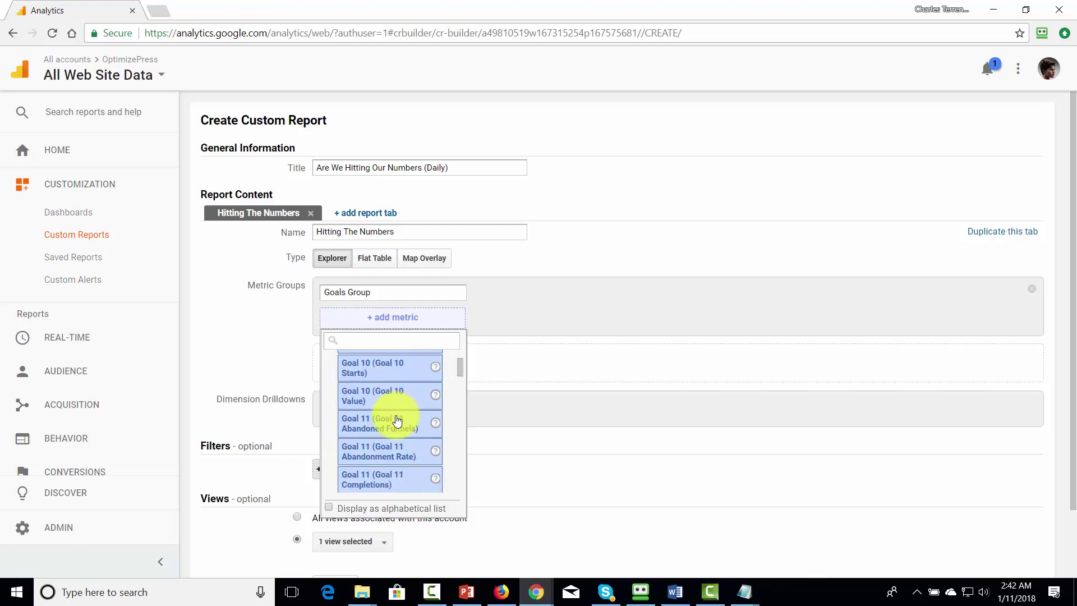
{"action": "left_click_drag", "start_coordinate": [457, 372], "coordinate": [454, 479]}
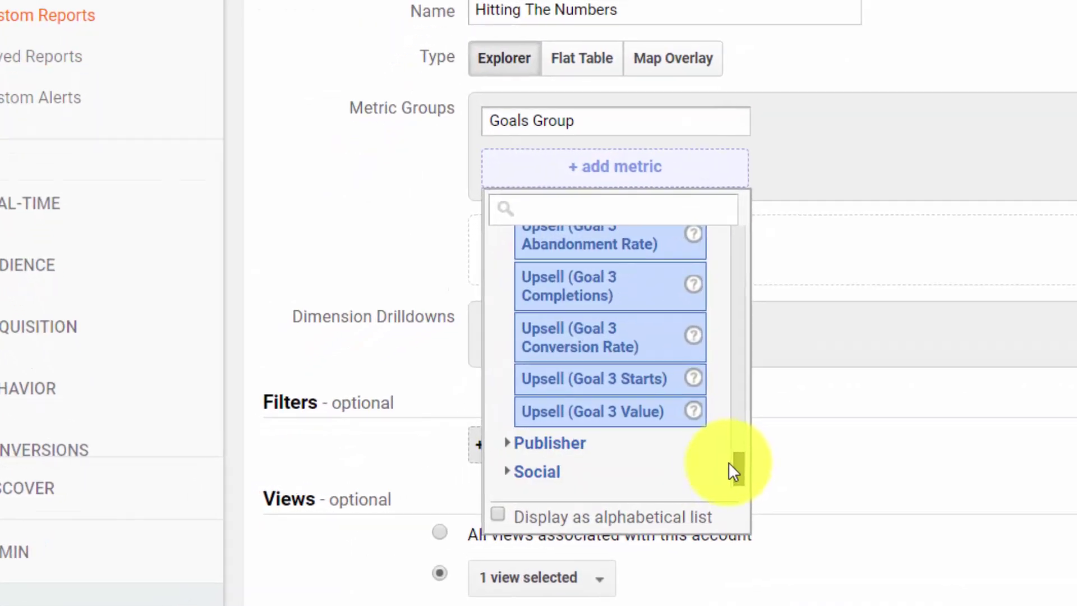
{"action": "left_click_drag", "start_coordinate": [733, 470], "coordinate": [643, 436]}
{"action": "scroll", "coordinate": [643, 435], "scroll_direction": "down", "scroll_amount": 3}
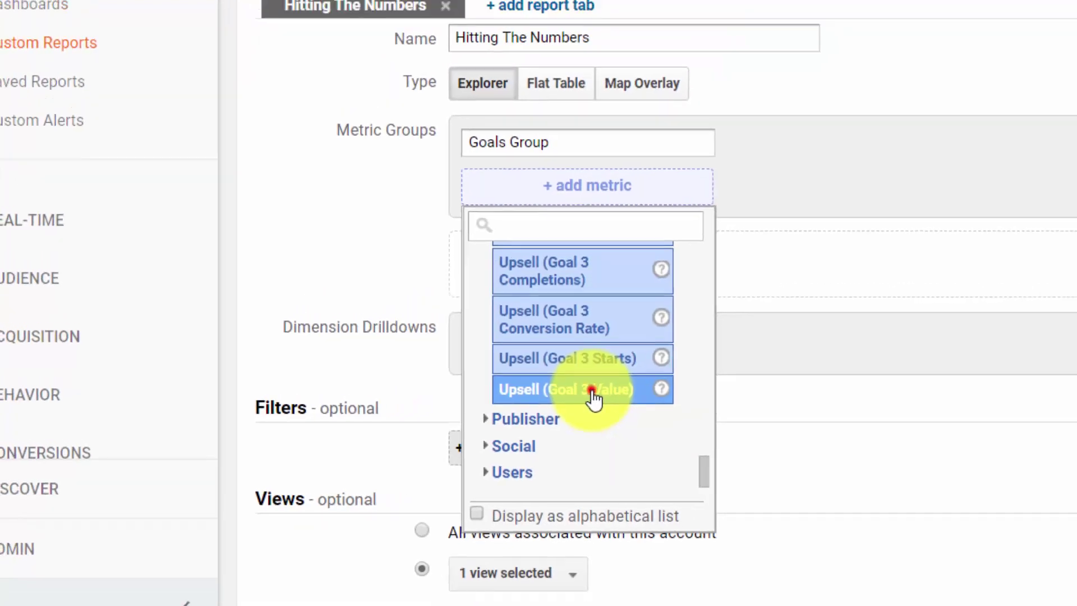
{"action": "left_click", "coordinate": [679, 372]}
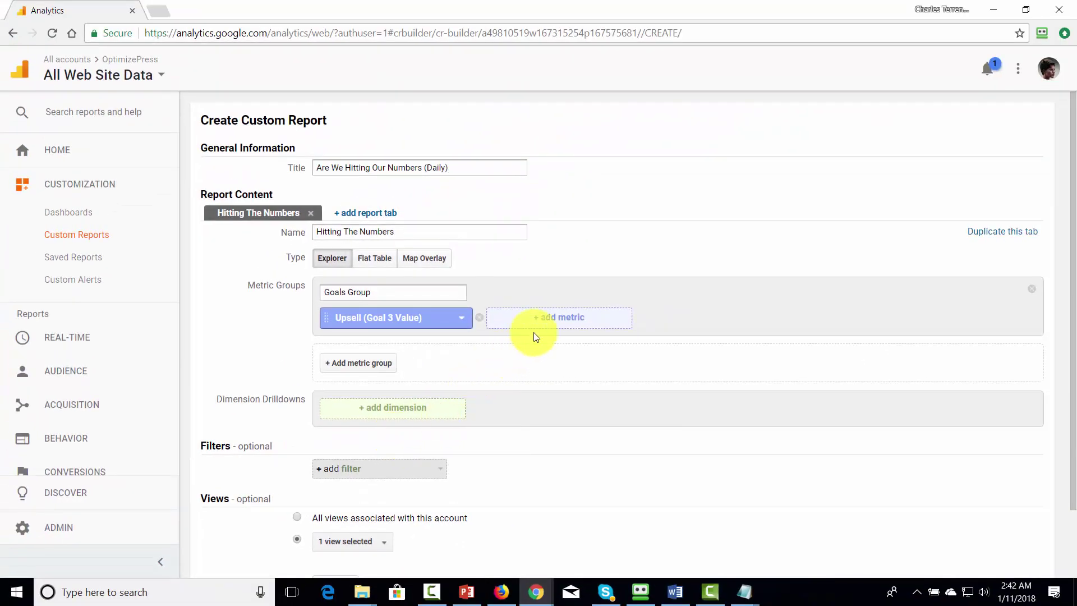
Step: Add Upsell (Goal 3 Starts) as the second metric in the Goals Group
{"action": "left_click", "coordinate": [548, 318]}
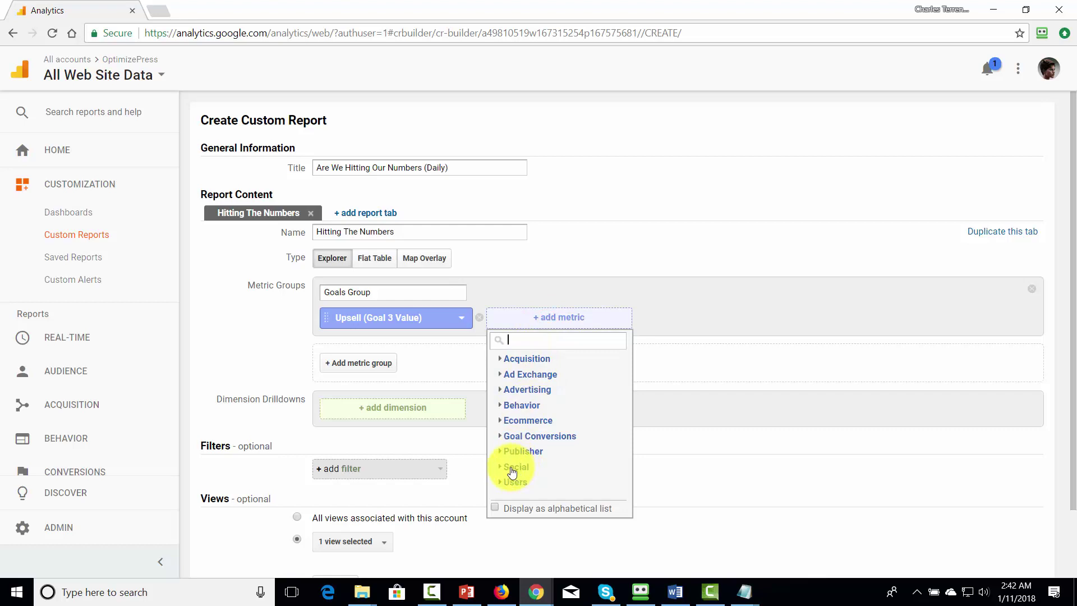
{"action": "left_click", "coordinate": [507, 437]}
{"action": "left_click_drag", "start_coordinate": [626, 358], "coordinate": [620, 486]}
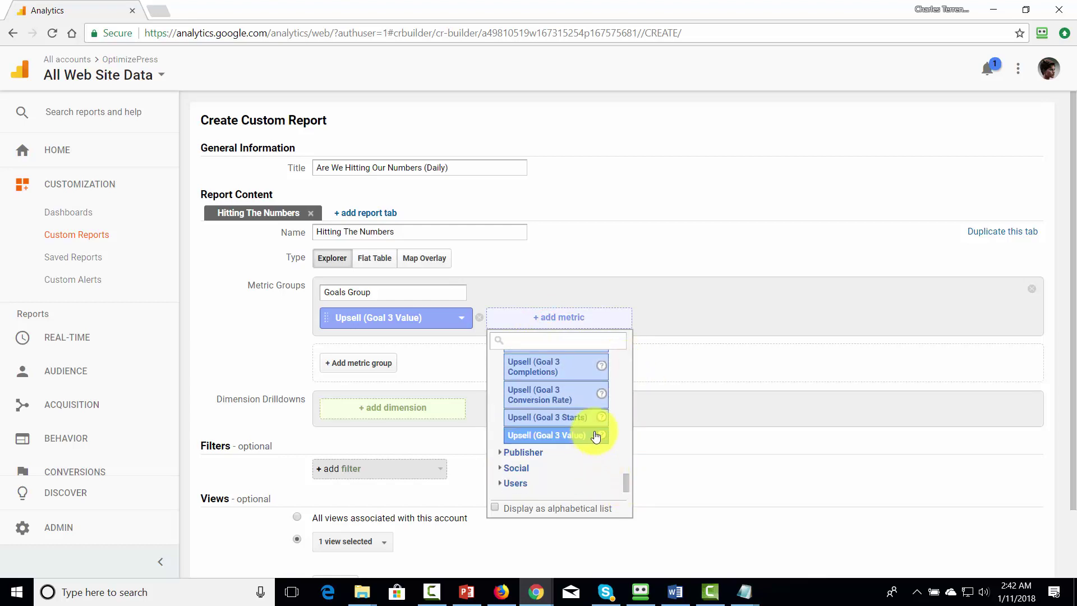
{"action": "left_click", "coordinate": [580, 418]}
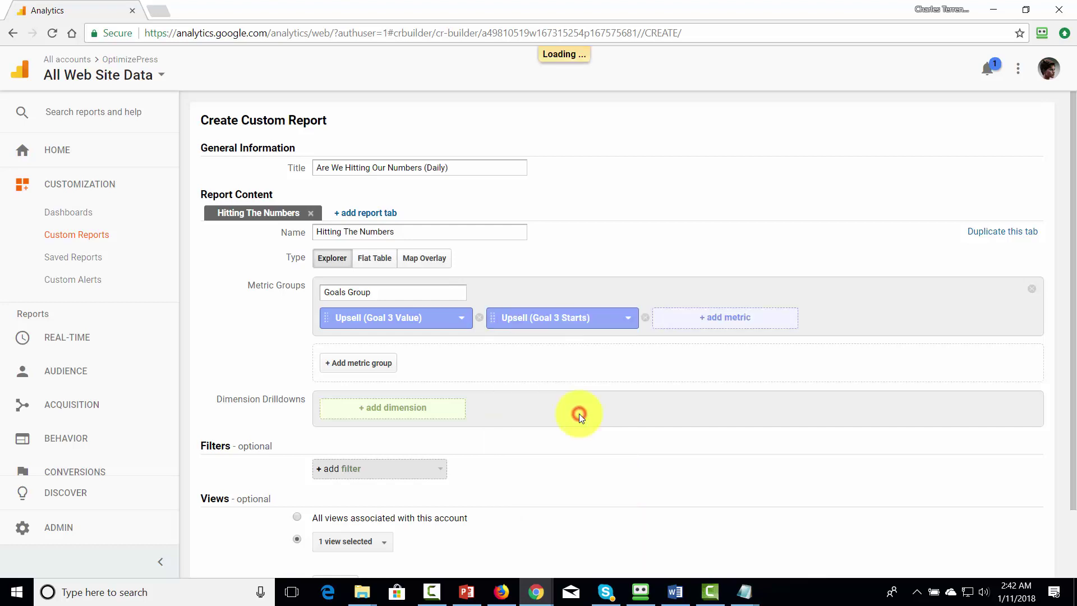
Step: Add the Upsell (Goal 3 Conversion Rate) and Sales Made (Goal 2 Value) metrics to the Goals Group
{"action": "left_click", "coordinate": [728, 319]}
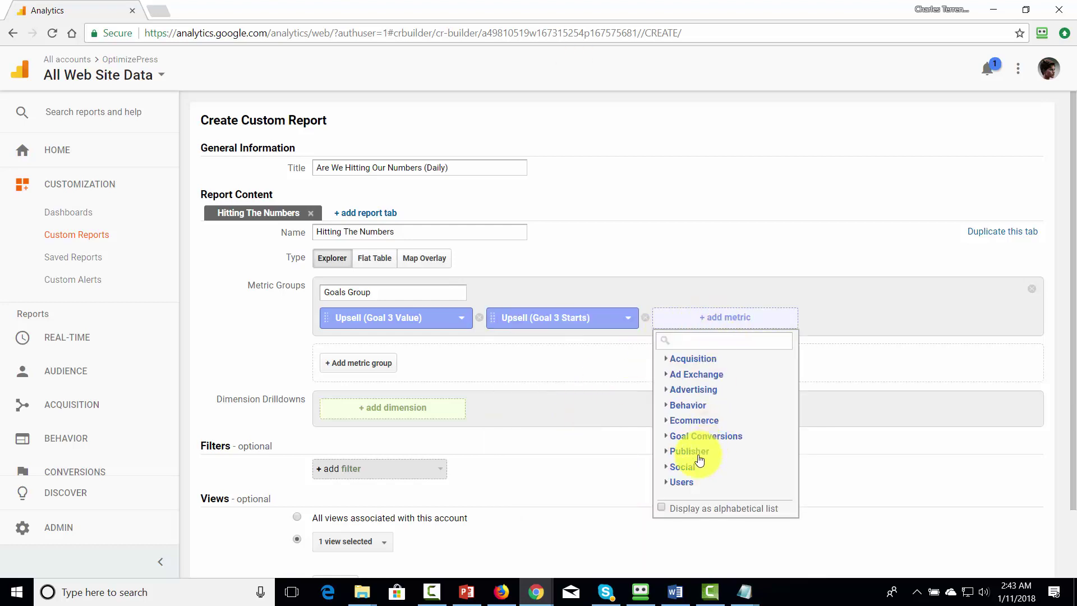
{"action": "left_click", "coordinate": [668, 484]}
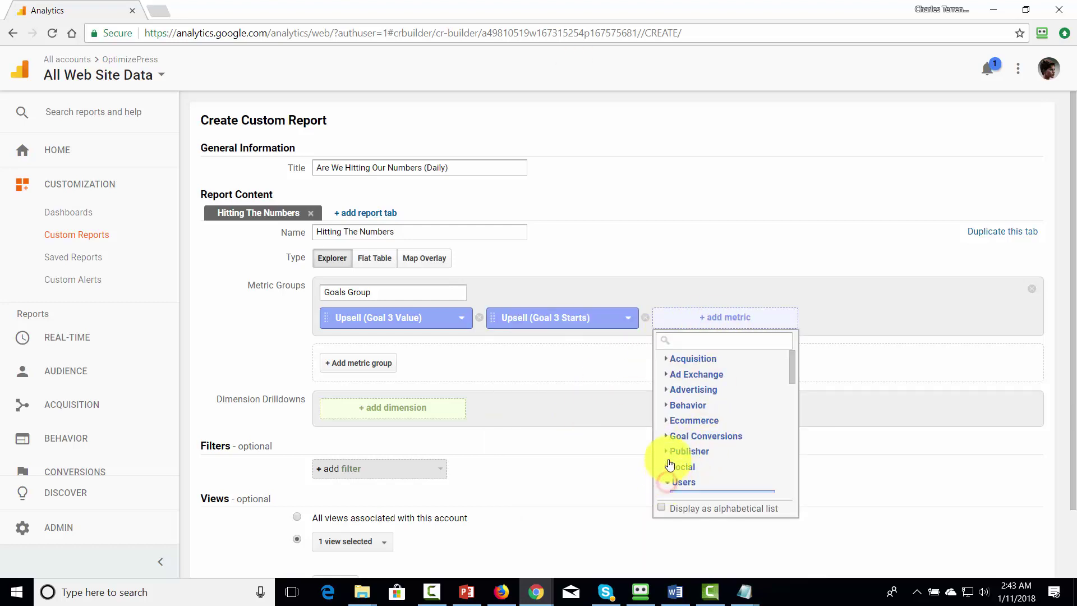
{"action": "left_click", "coordinate": [671, 437]}
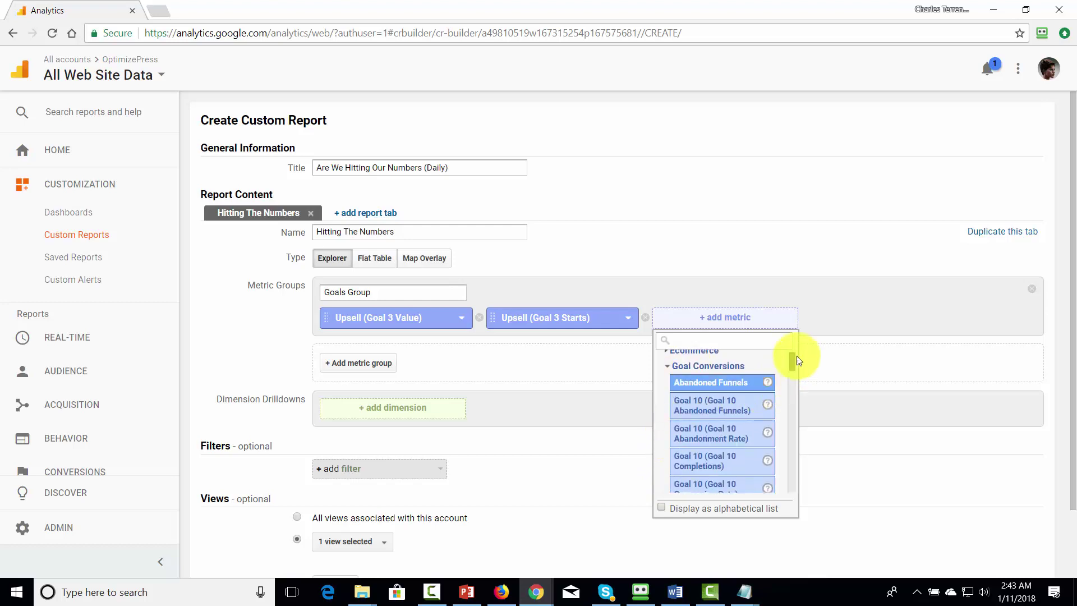
{"action": "left_click_drag", "start_coordinate": [792, 359], "coordinate": [787, 490]}
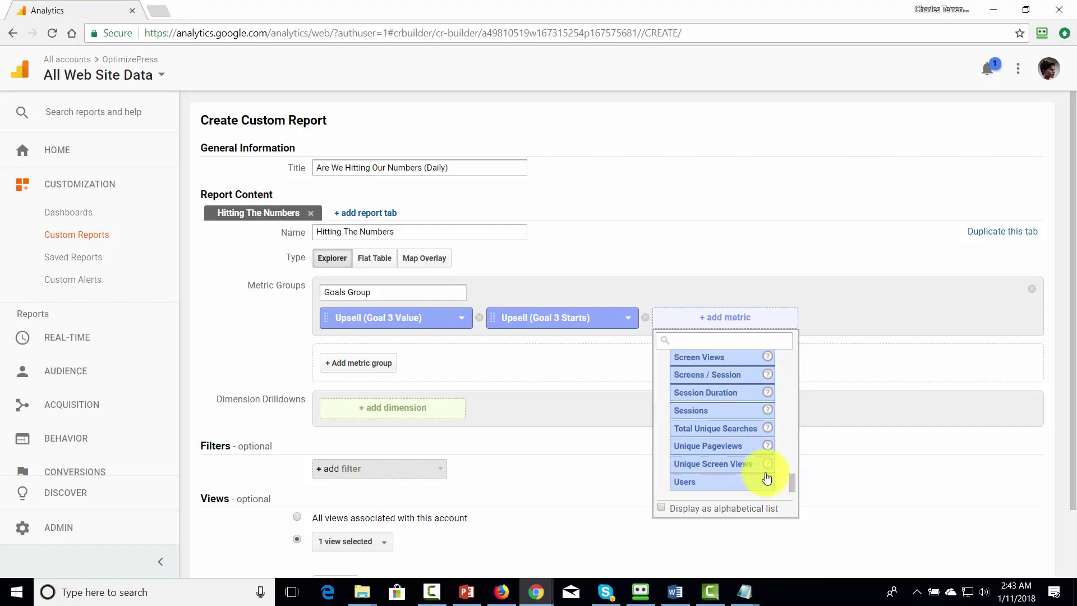
{"action": "scroll", "coordinate": [746, 470], "scroll_direction": "up", "scroll_amount": 7}
{"action": "scroll", "coordinate": [750, 460], "scroll_direction": "up", "scroll_amount": 2}
{"action": "scroll", "coordinate": [748, 457], "scroll_direction": "down", "scroll_amount": 2}
{"action": "left_click", "coordinate": [709, 368]}
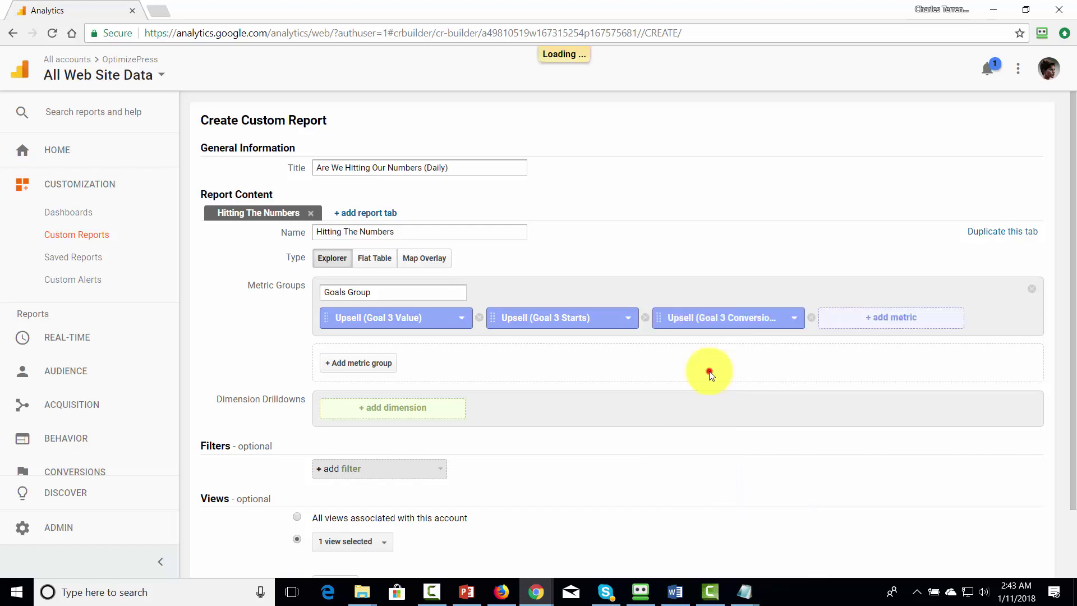
{"action": "left_click", "coordinate": [889, 323]}
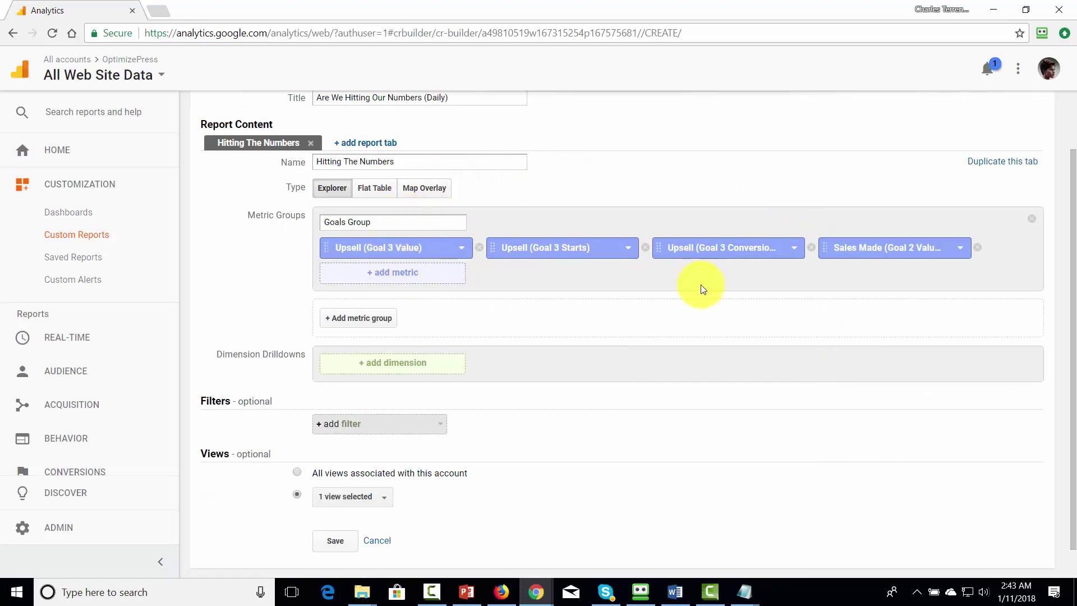
Step: Add Date from the Time category as the report's dimension drilldown
{"action": "left_click", "coordinate": [363, 368]}
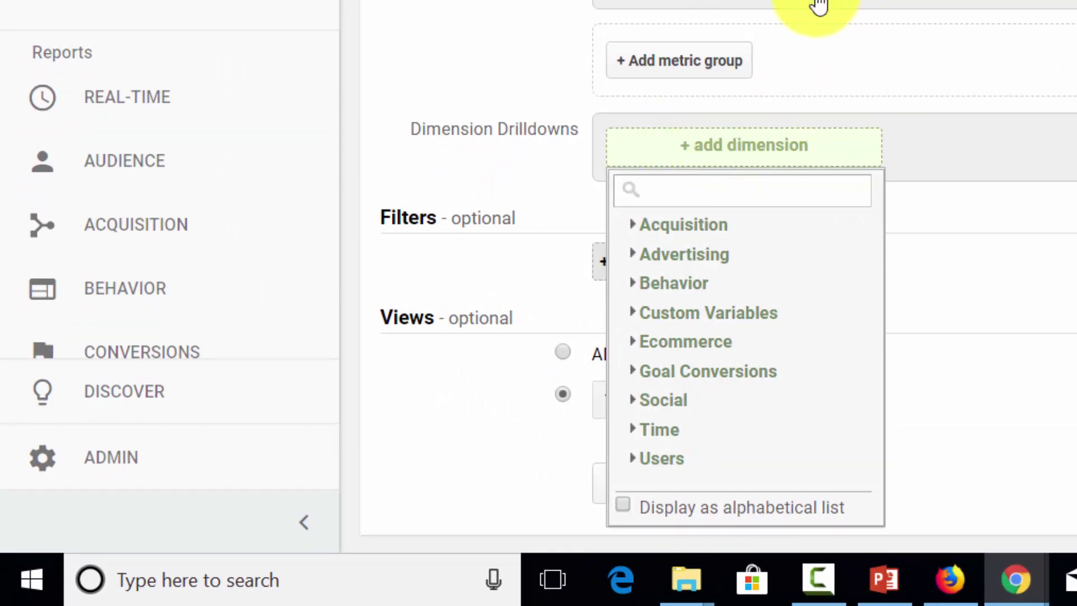
{"action": "left_click", "coordinate": [637, 430]}
{"action": "scroll", "coordinate": [729, 360], "scroll_direction": "down", "scroll_amount": 5}
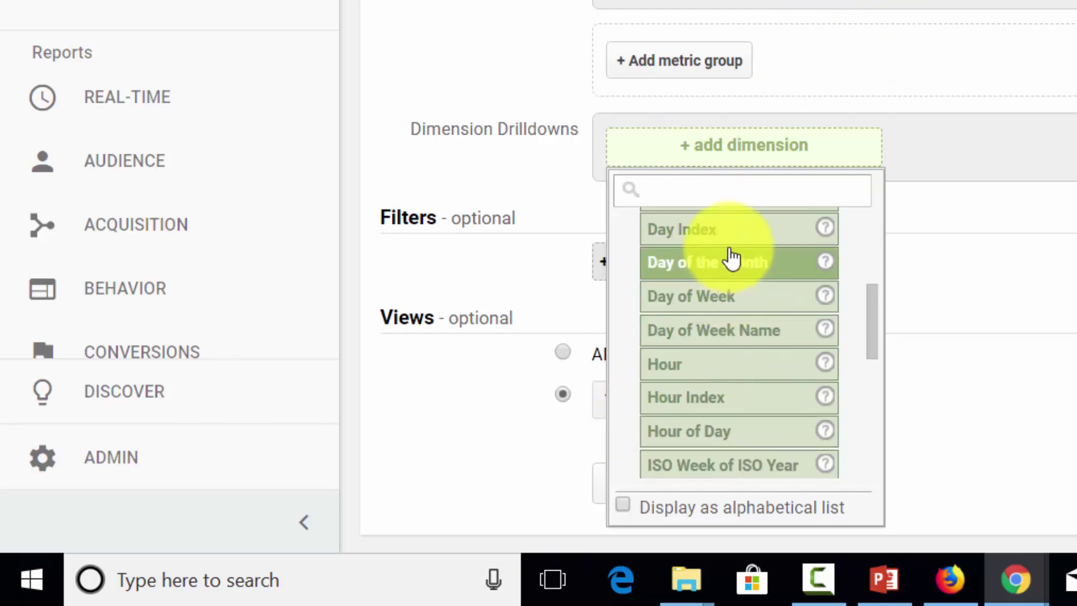
{"action": "scroll", "coordinate": [733, 258], "scroll_direction": "up", "scroll_amount": 3}
{"action": "left_click", "coordinate": [713, 330]}
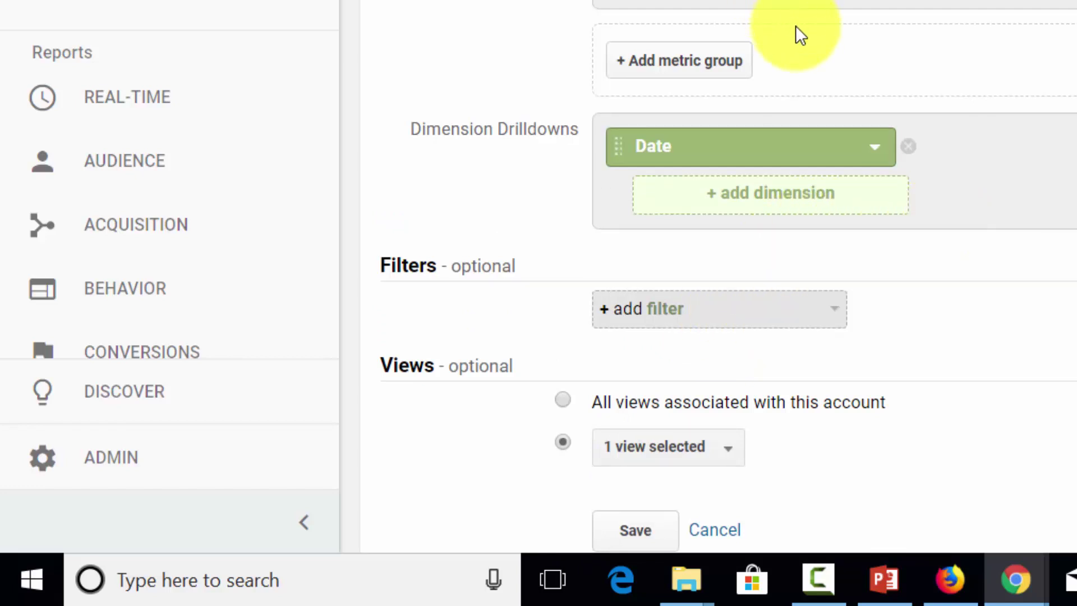
Step: Remove the Date dimension from the drilldowns and try to save the report without any dimension
{"action": "left_click", "coordinate": [873, 155]}
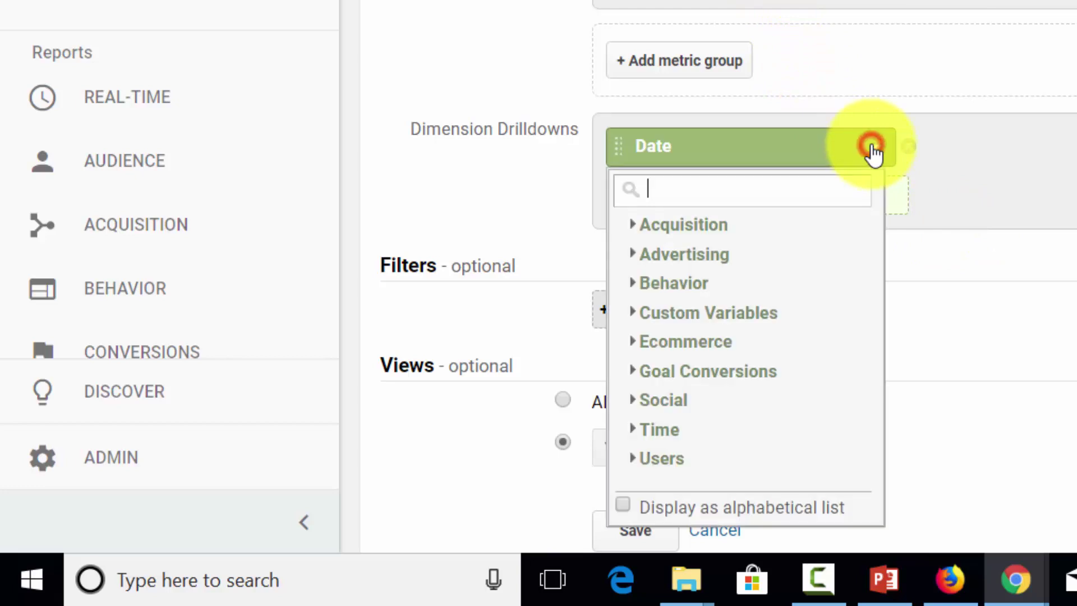
{"action": "left_click", "coordinate": [969, 162]}
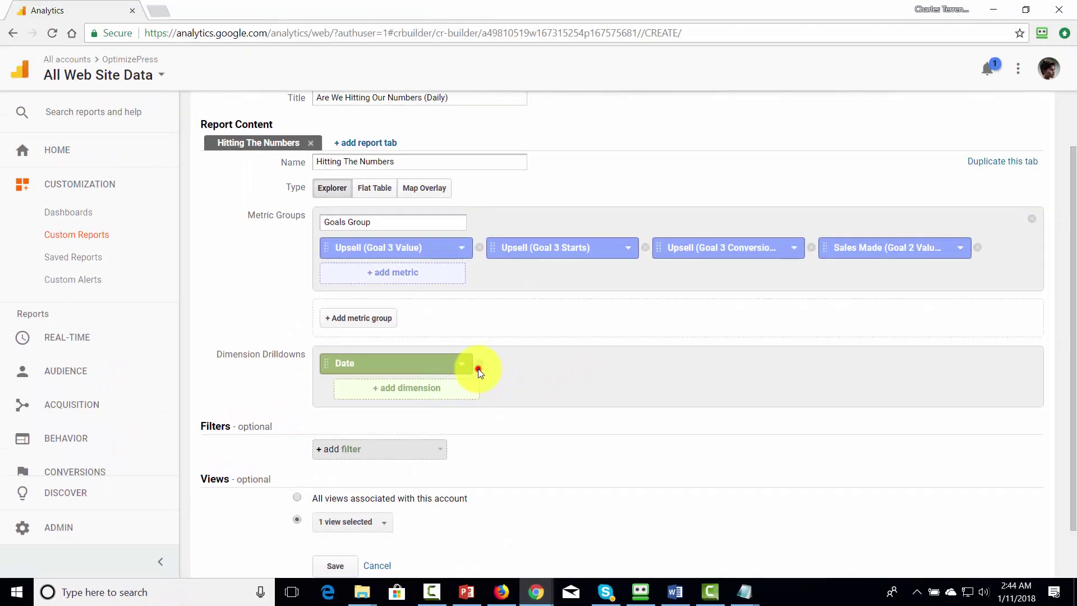
{"action": "left_click", "coordinate": [479, 368]}
{"action": "scroll", "coordinate": [479, 401], "scroll_direction": "down", "scroll_amount": 1}
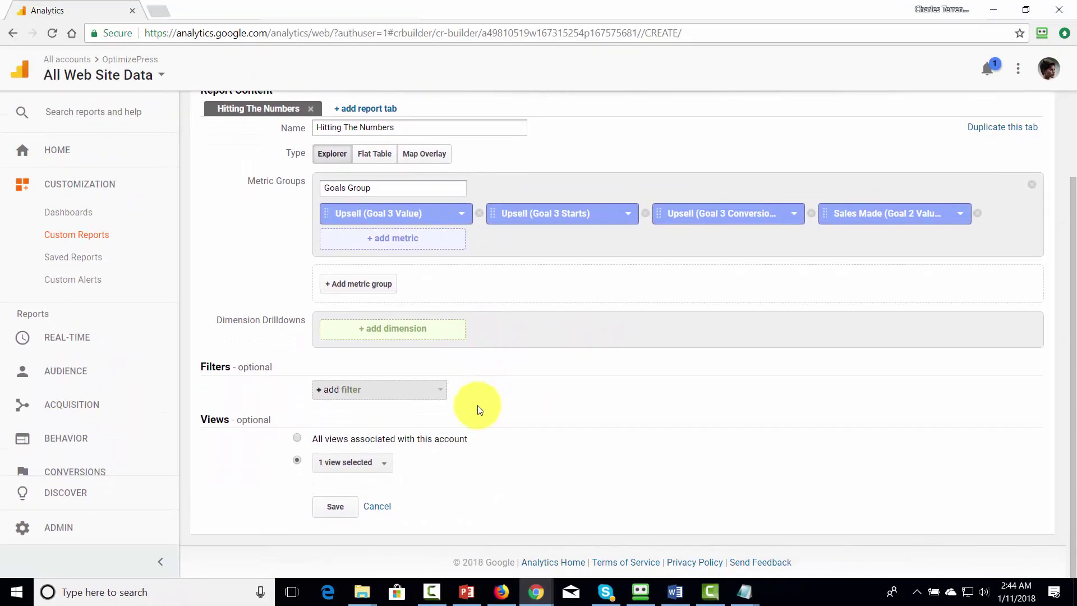
{"action": "left_click", "coordinate": [344, 507]}
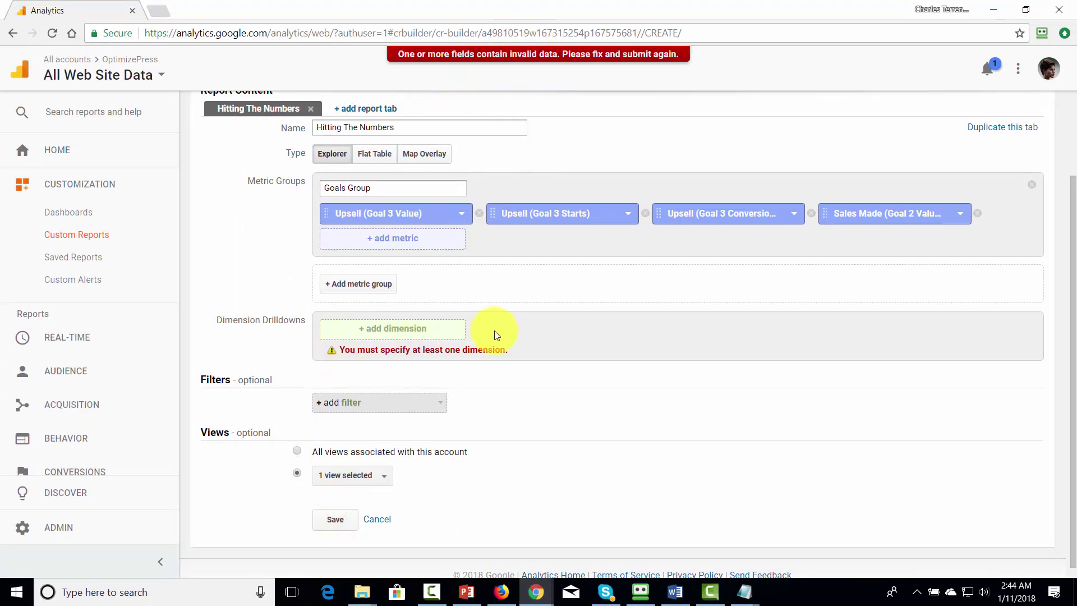
Step: Add Date from the Time category as the dimension drilldown, with Day Index nested beneath it
{"action": "left_click", "coordinate": [397, 334]}
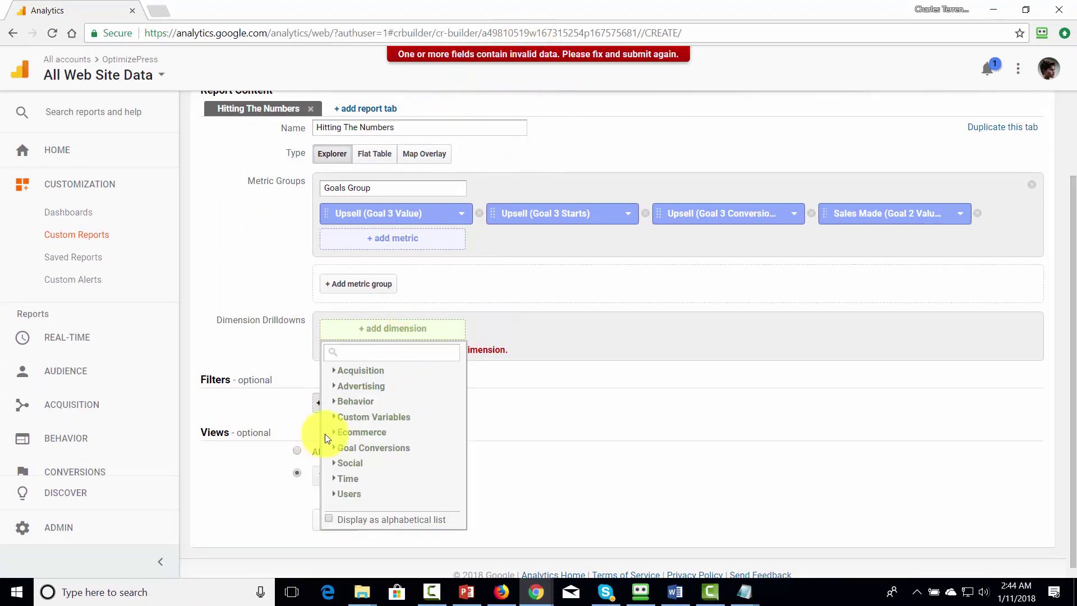
{"action": "left_click", "coordinate": [341, 481]}
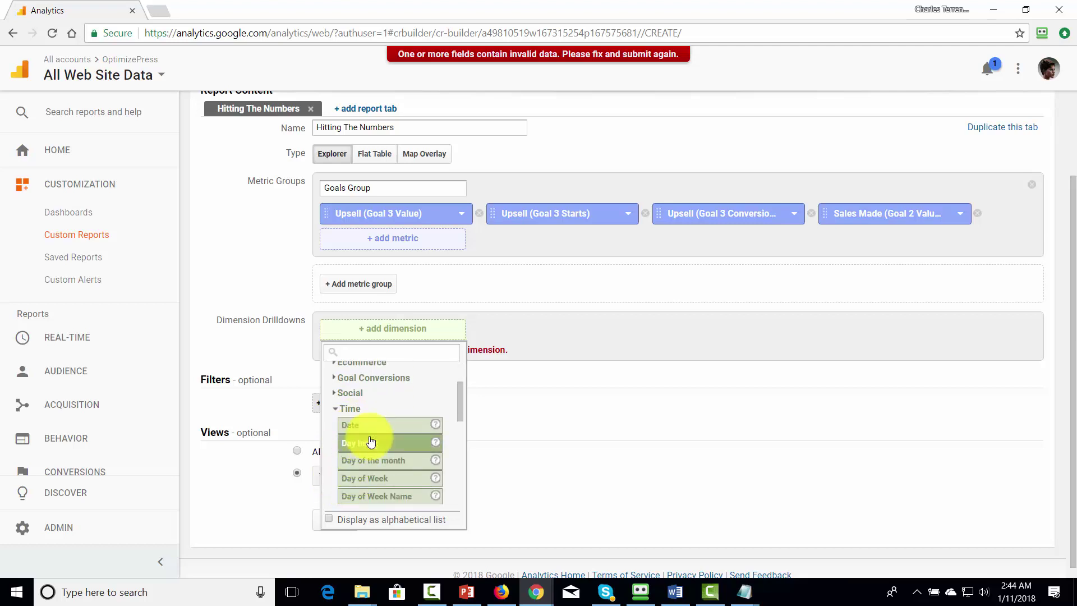
{"action": "left_click", "coordinate": [372, 430]}
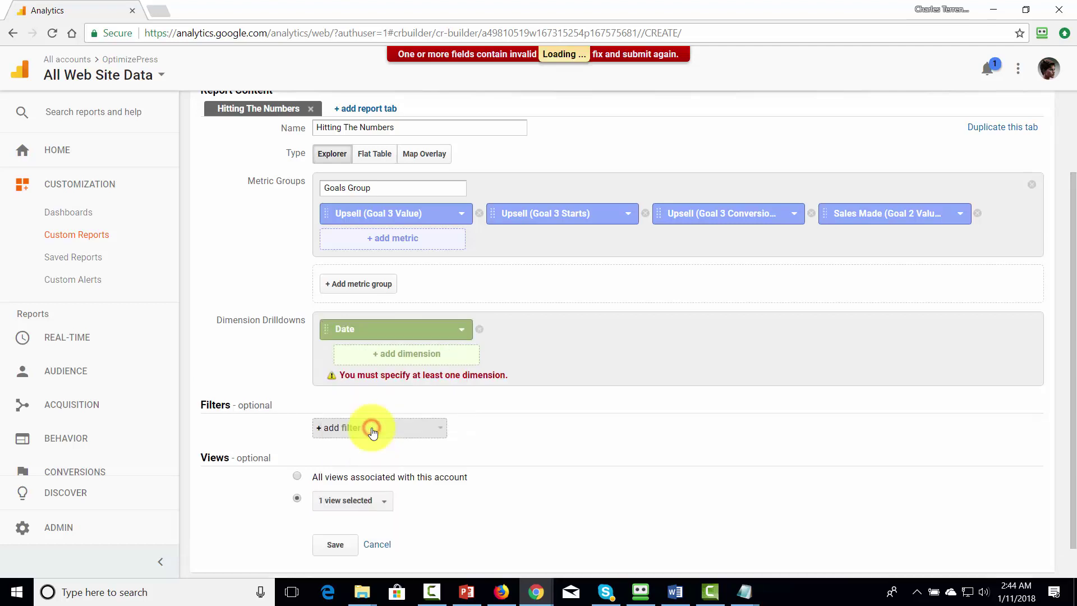
{"action": "left_click", "coordinate": [392, 351]}
{"action": "scroll", "coordinate": [365, 460], "scroll_direction": "down", "scroll_amount": 1}
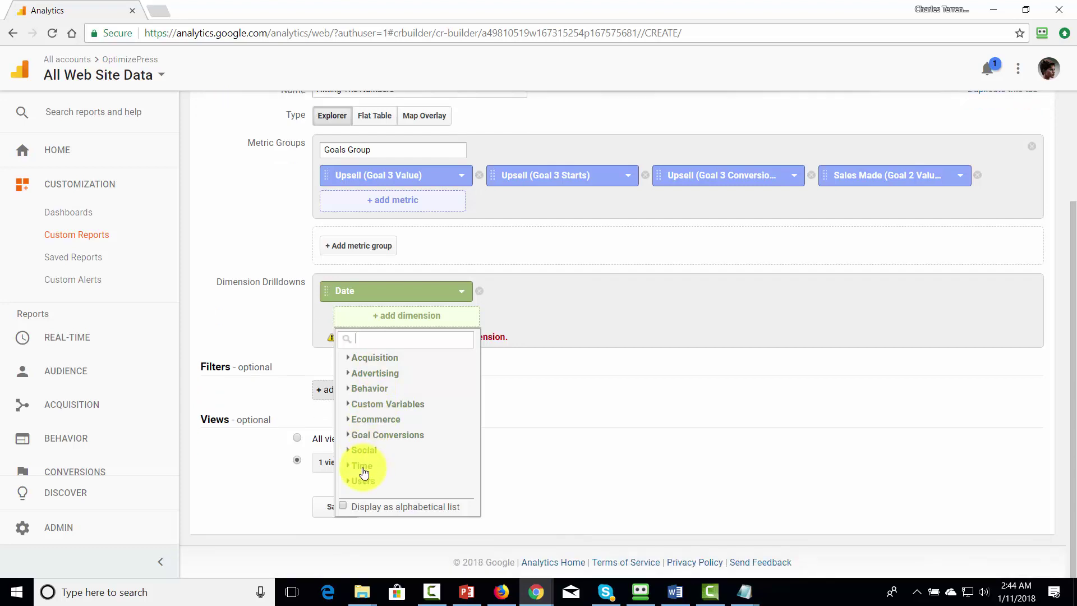
{"action": "left_click", "coordinate": [346, 465]}
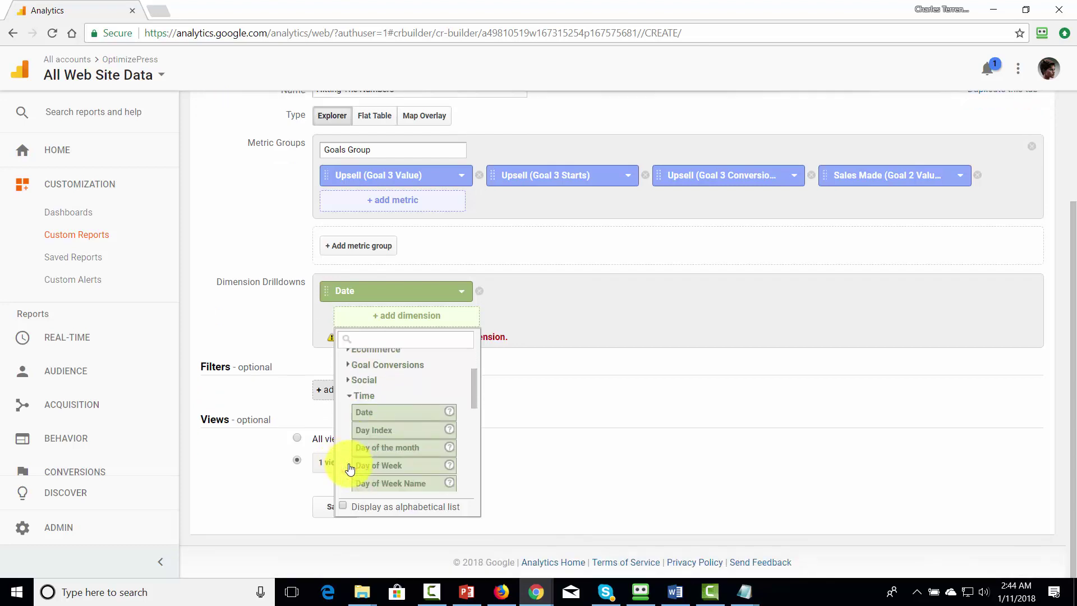
{"action": "left_click", "coordinate": [368, 431]}
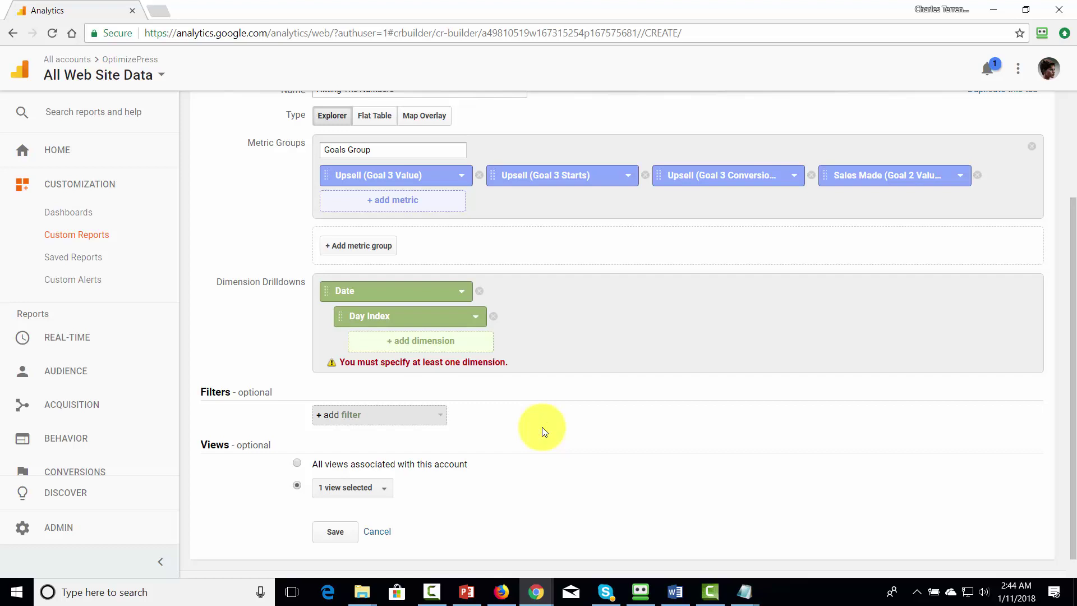
Step: Check that the OptimizePress All Web Site Data view is selected and save the custom report
{"action": "scroll", "coordinate": [542, 430], "scroll_direction": "down", "scroll_amount": 1}
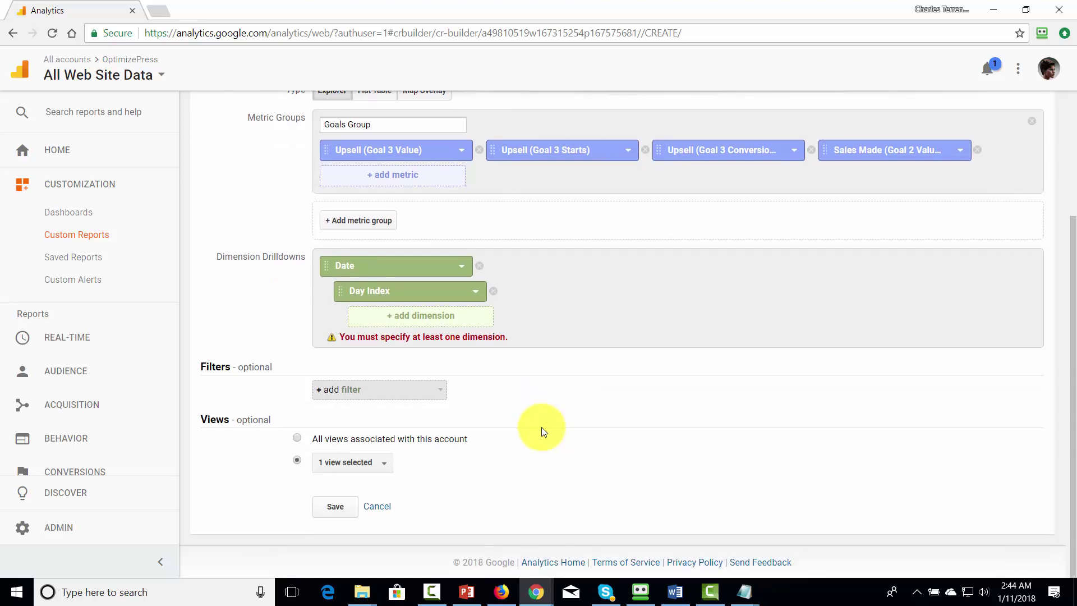
{"action": "left_click", "coordinate": [382, 467]}
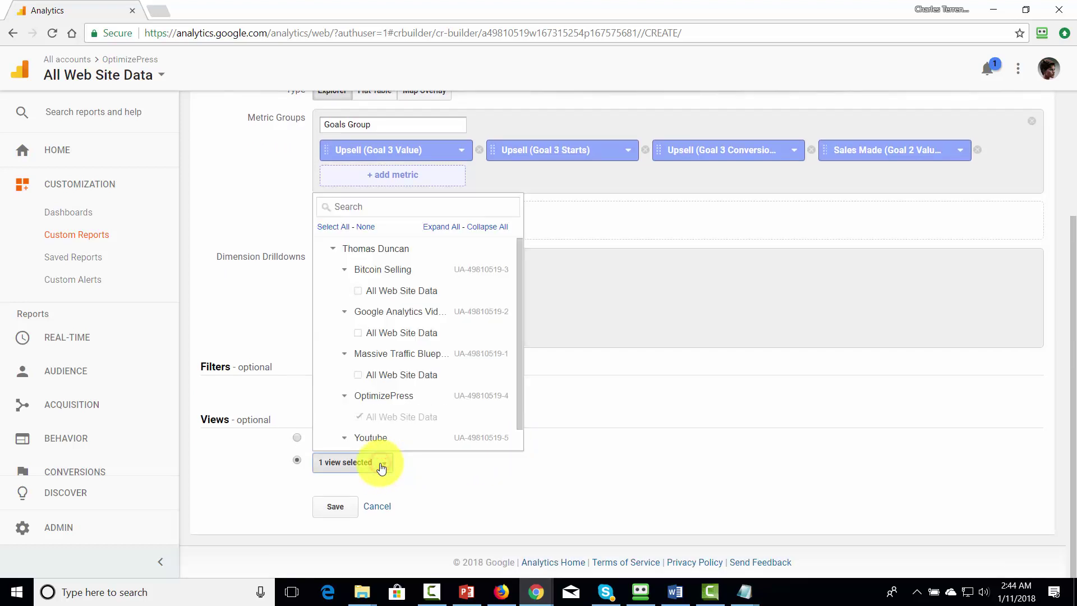
{"action": "left_click", "coordinate": [397, 399]}
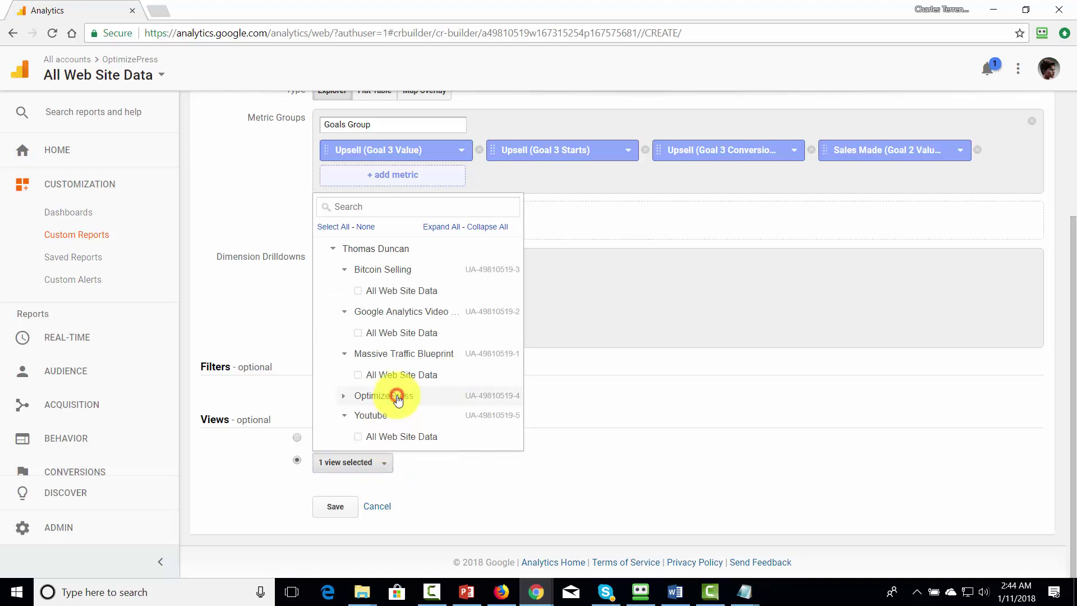
{"action": "left_click", "coordinate": [411, 400]}
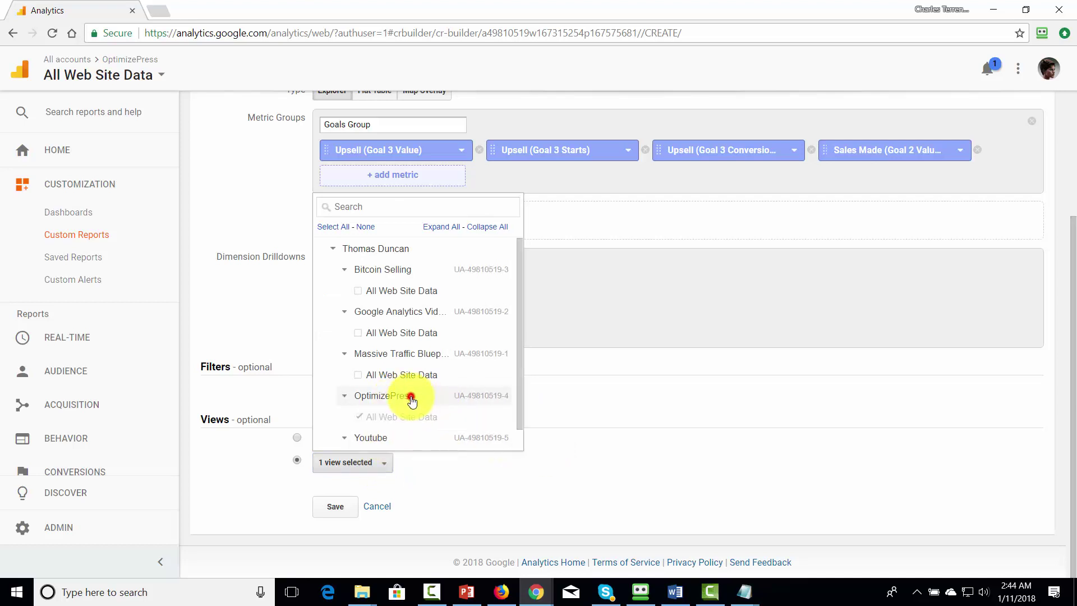
{"action": "left_click", "coordinate": [623, 441]}
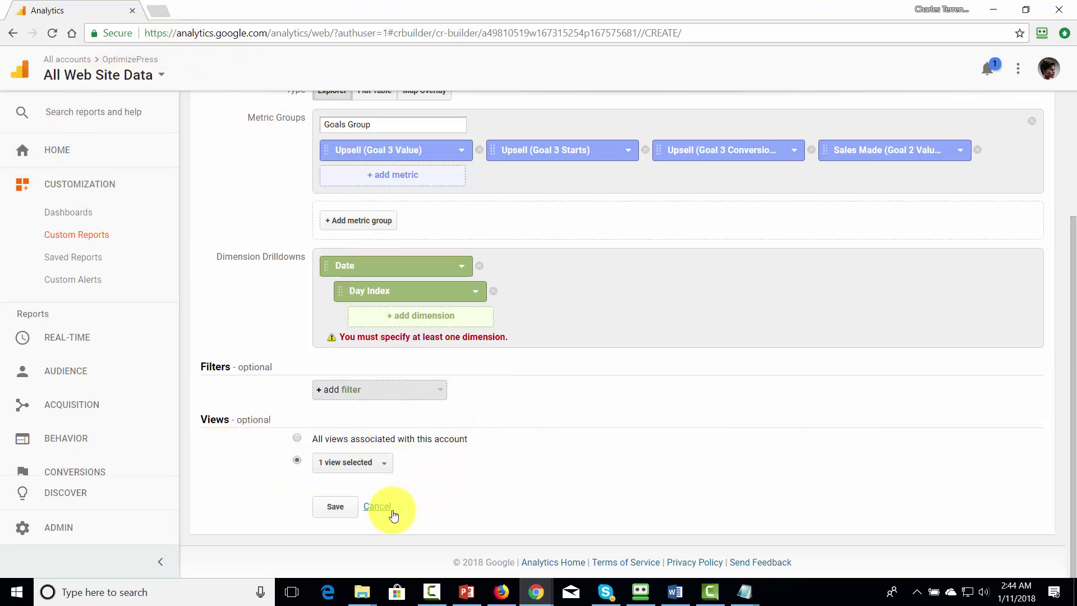
{"action": "left_click", "coordinate": [335, 510]}
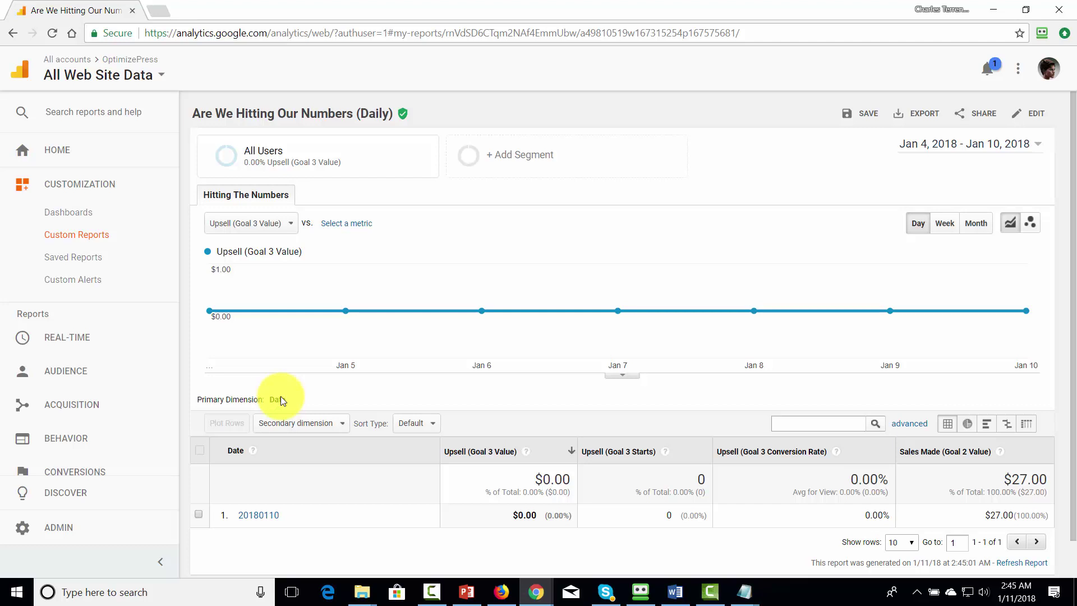
Step: Save the report configuration as "Are We Hitting Our Numbers (Daily)" and view it from the saved reports list
{"action": "left_click", "coordinate": [867, 115]}
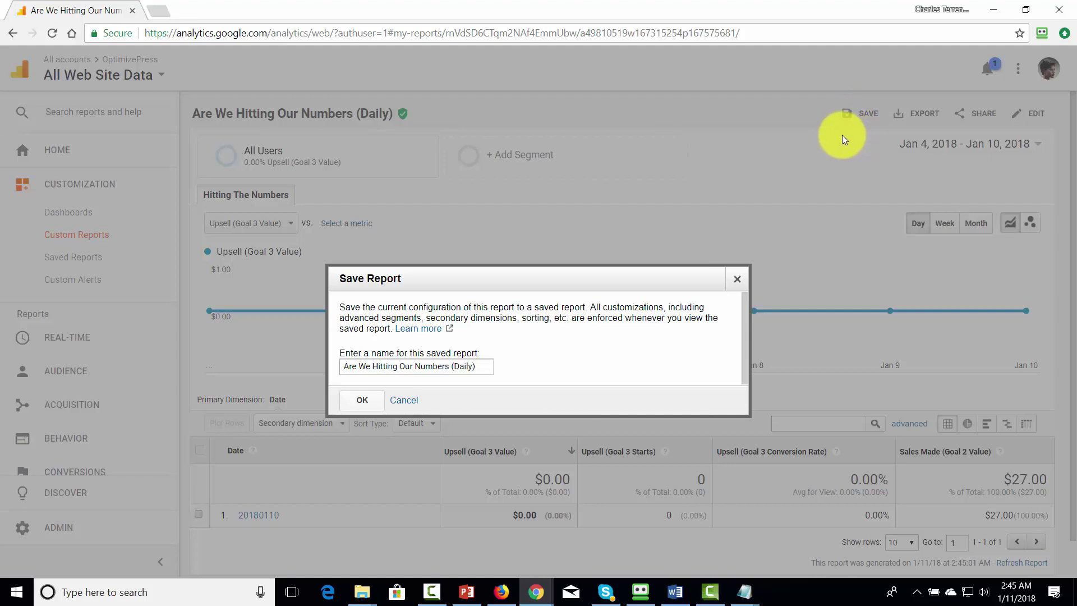
{"action": "left_click", "coordinate": [374, 399]}
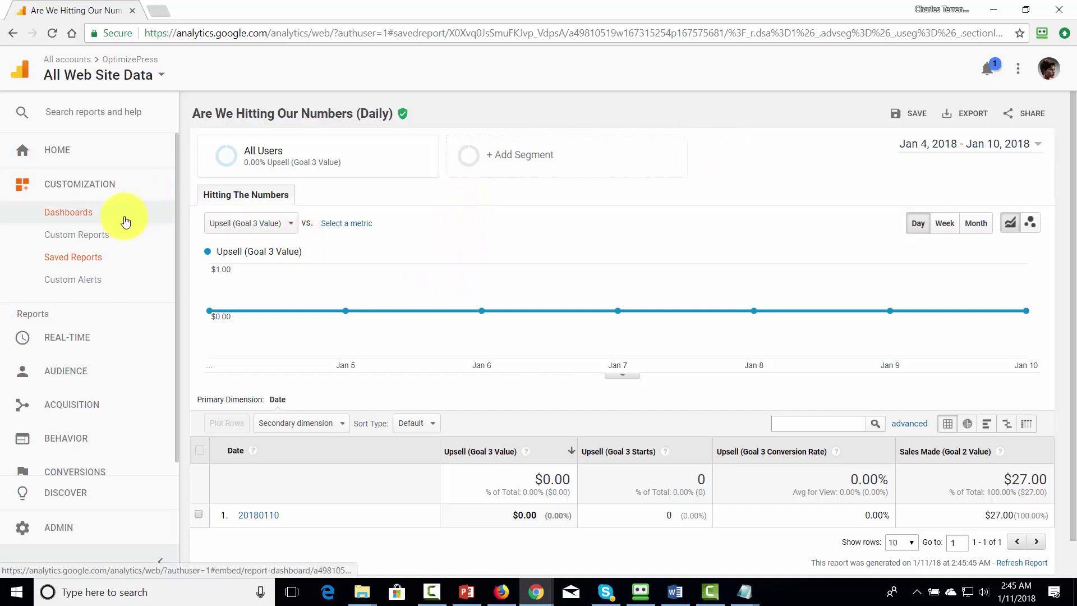
{"action": "left_click", "coordinate": [70, 259]}
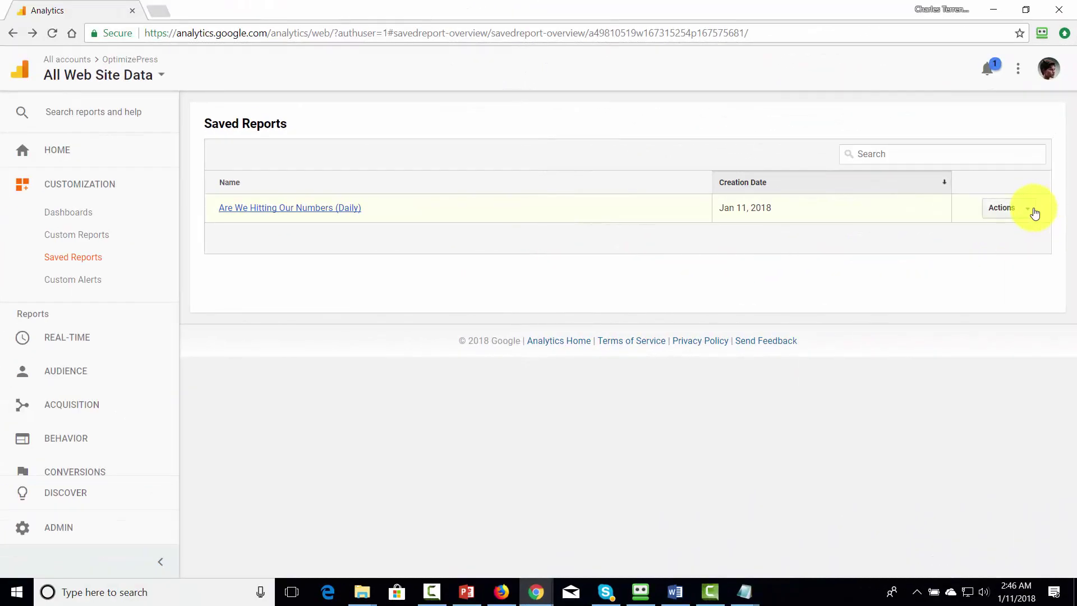
{"action": "left_click", "coordinate": [1032, 210]}
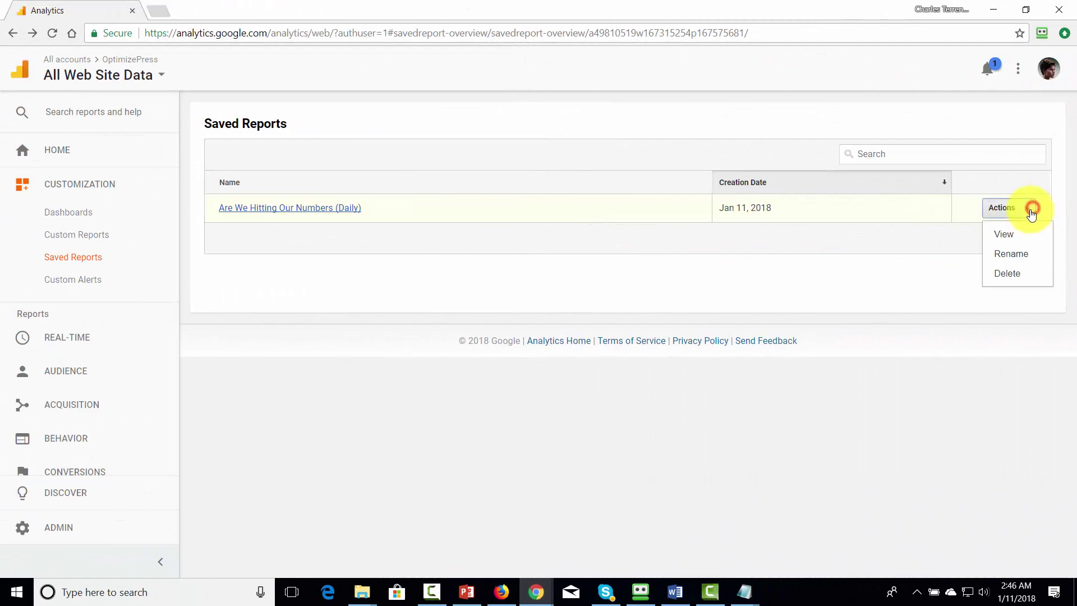
{"action": "left_click", "coordinate": [1004, 234]}
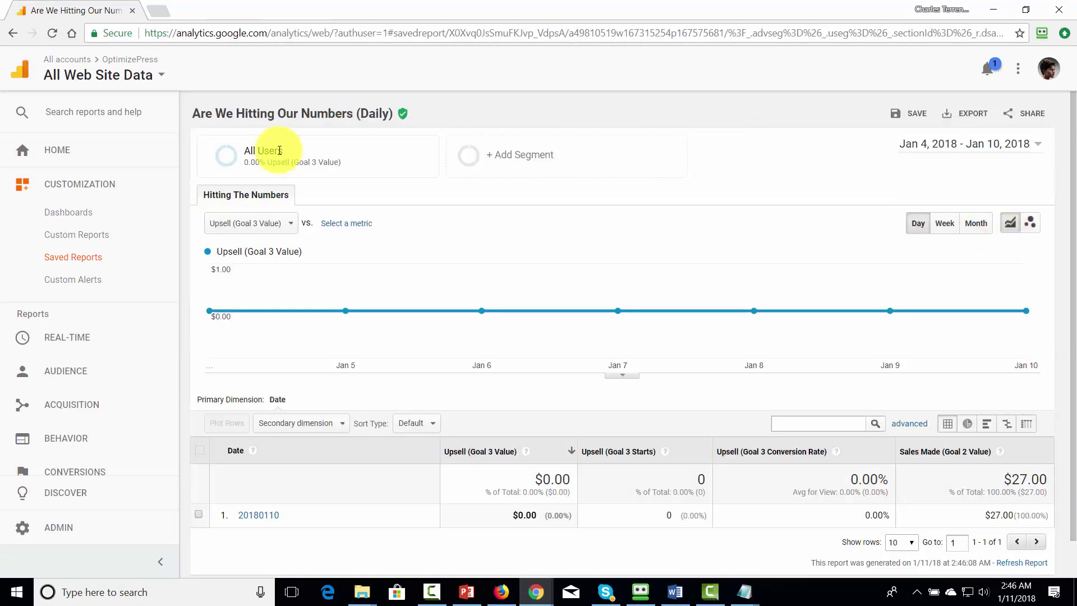
{"action": "mouse_move", "coordinate": [830, 363]}
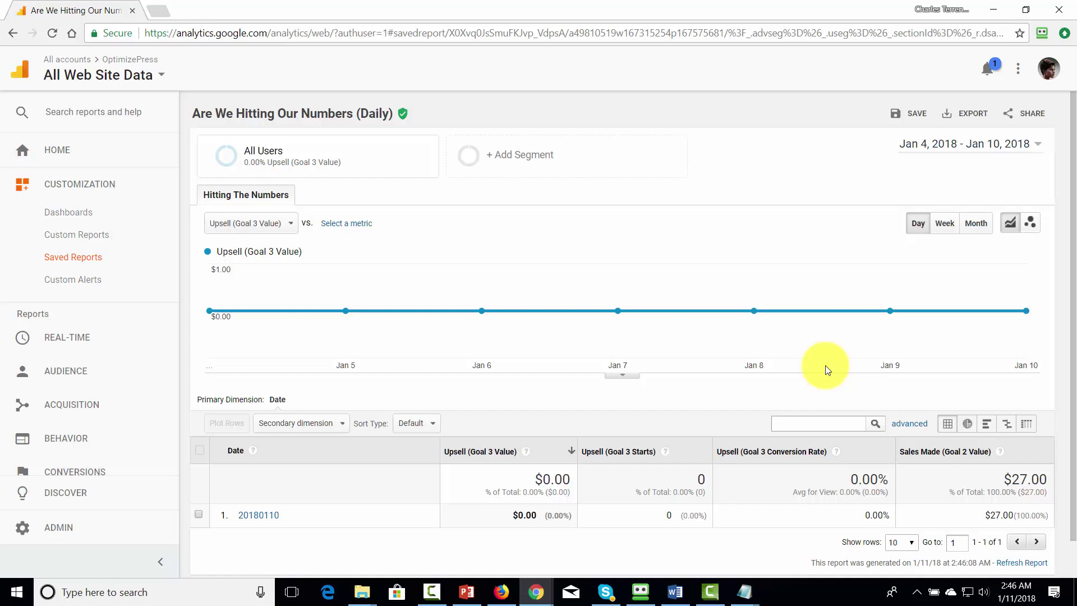
Step: Browse the gallery of importable custom reports and start importing the Occam's Razor Awesomeness bundle
{"action": "key", "text": "F11"}
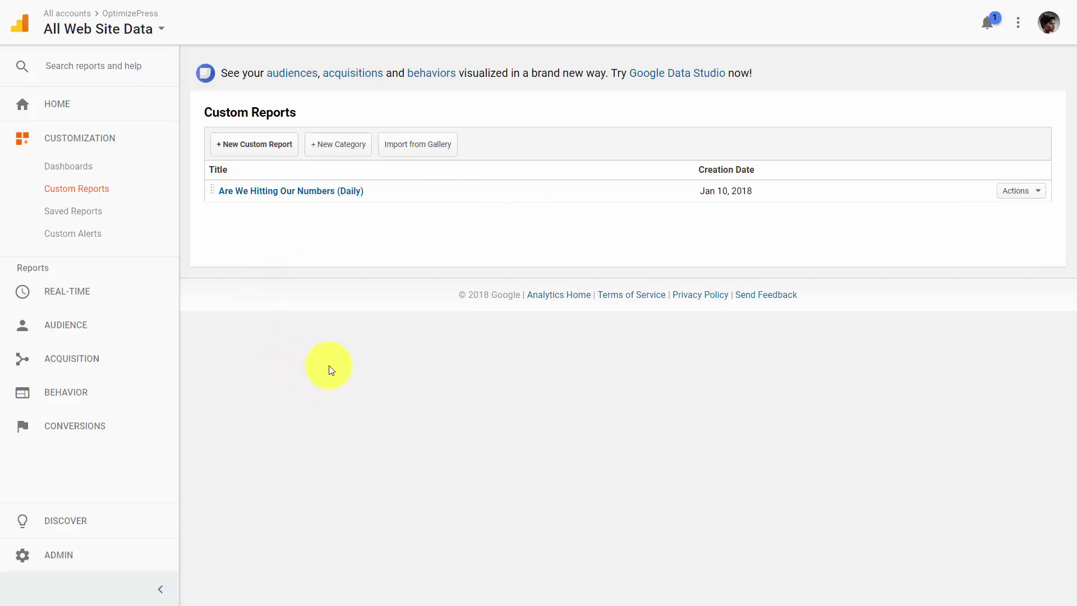
{"action": "left_click", "coordinate": [416, 144]}
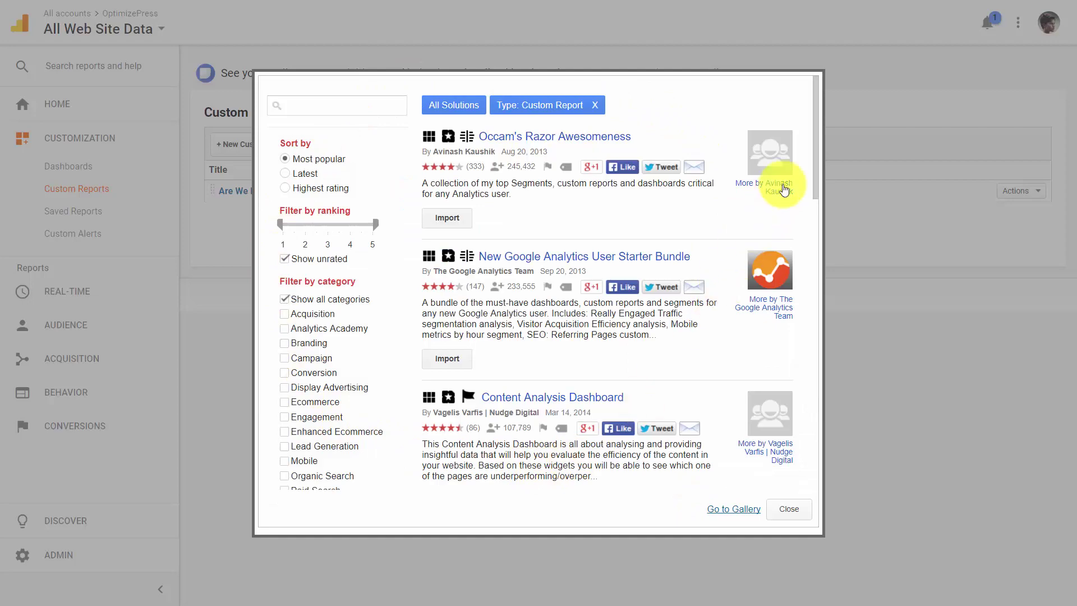
{"action": "left_click_drag", "start_coordinate": [812, 159], "coordinate": [812, 257]}
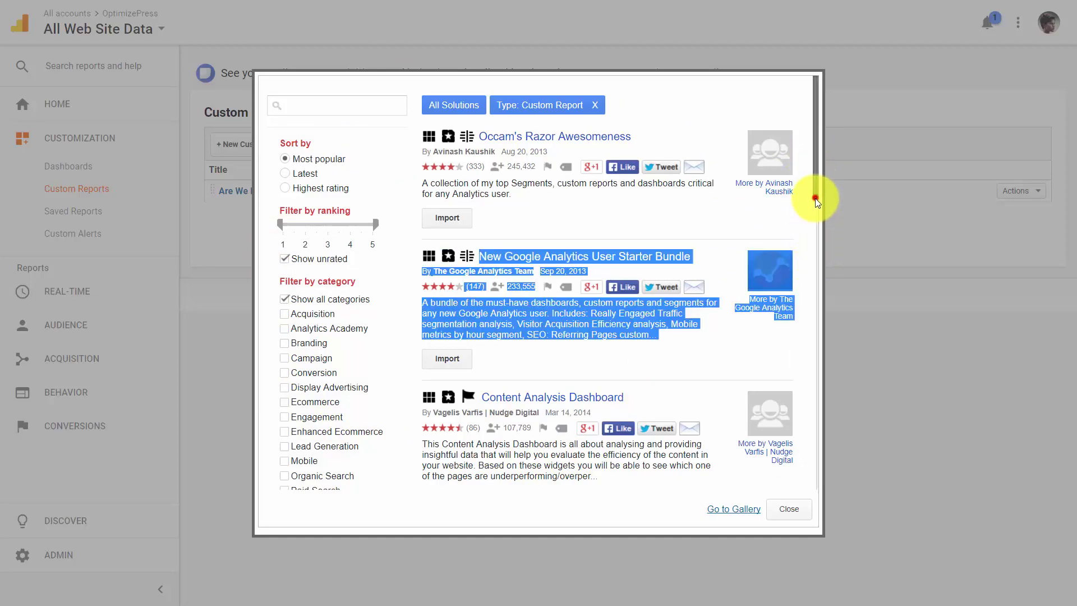
{"action": "mouse_move", "coordinate": [815, 189]}
{"action": "left_mouse_down"}
{"action": "mouse_move", "coordinate": [816, 443]}
{"action": "mouse_move", "coordinate": [816, 188]}
{"action": "left_mouse_up"}
{"action": "left_click", "coordinate": [732, 105]}
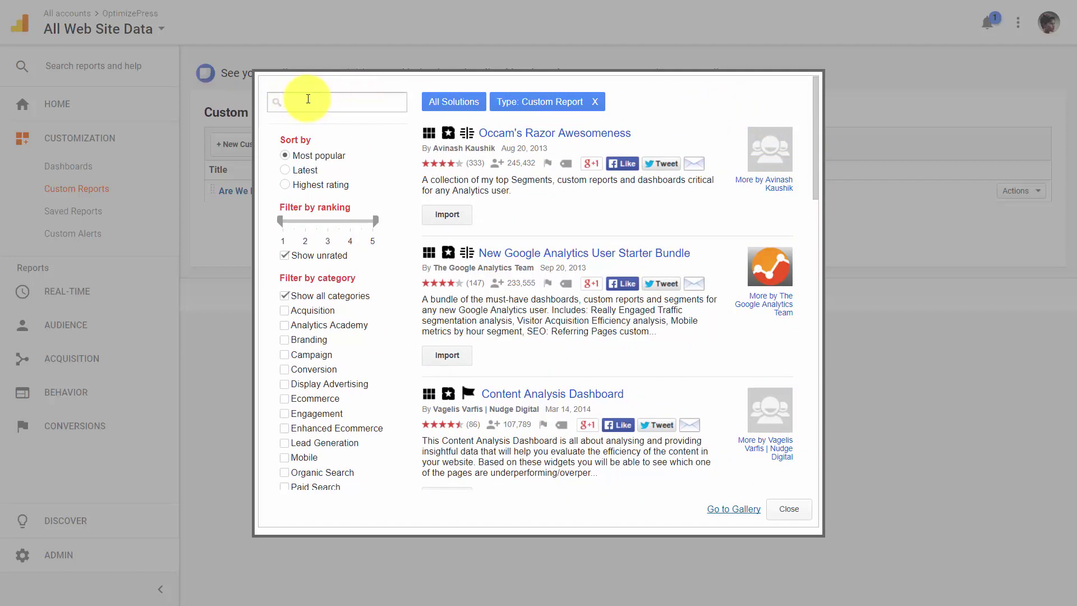
{"action": "left_click", "coordinate": [818, 180]}
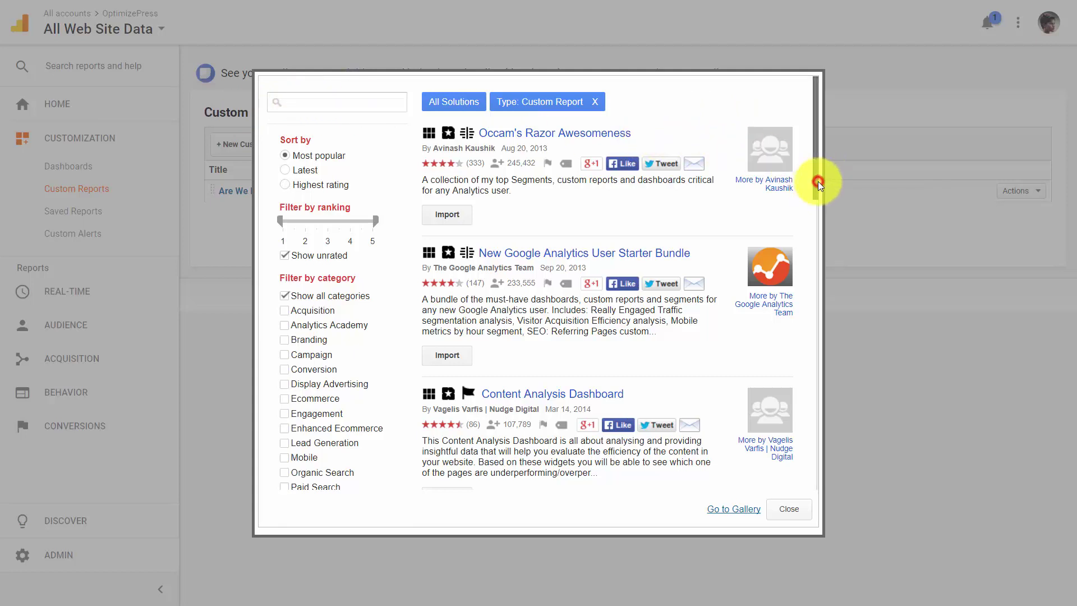
{"action": "left_click_drag", "start_coordinate": [818, 181], "coordinate": [818, 184]}
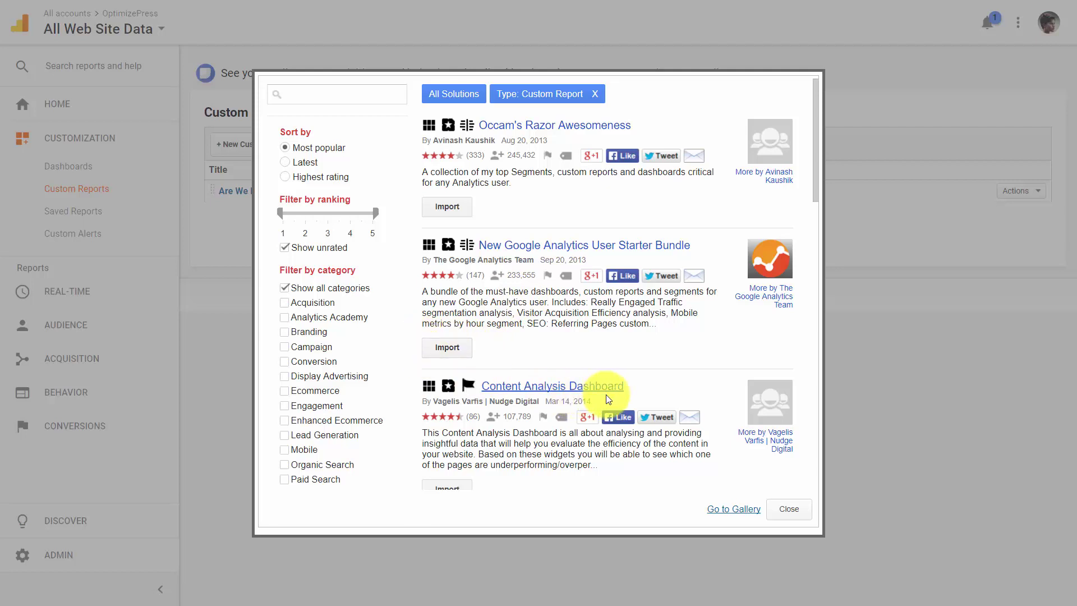
{"action": "left_click", "coordinate": [447, 208]}
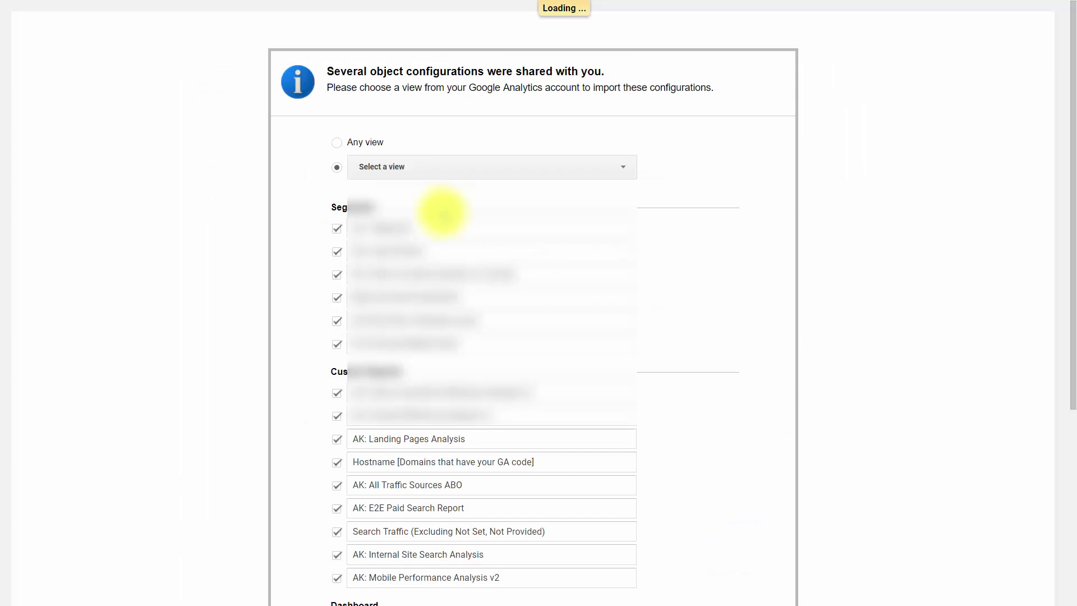
Step: Choose All Web Site Data as the view for the import and leave out all the segments
{"action": "left_click", "coordinate": [494, 170]}
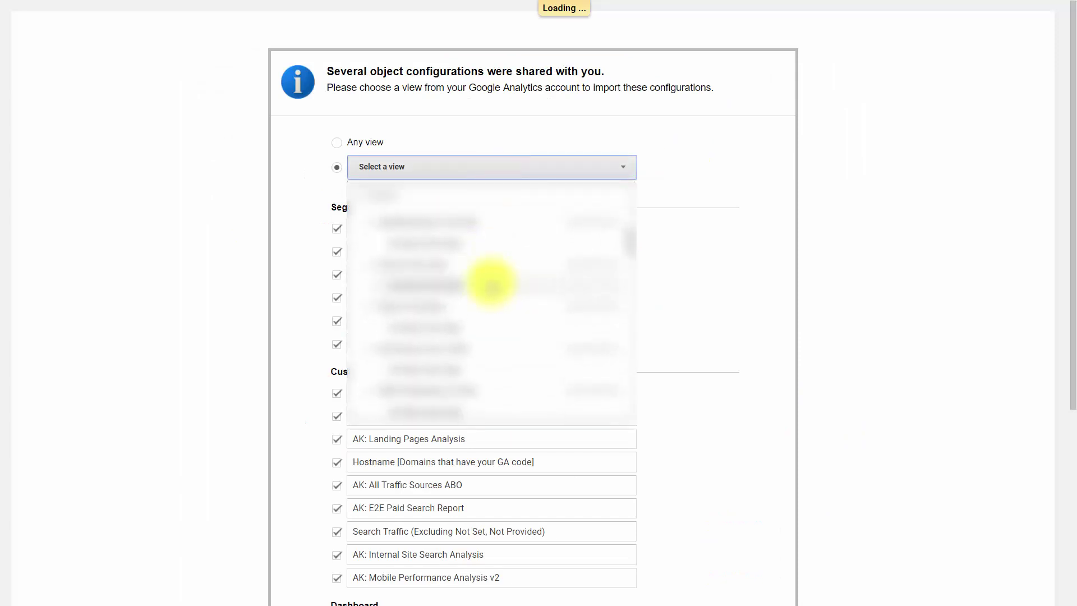
{"action": "scroll", "coordinate": [492, 283], "scroll_direction": "down", "scroll_amount": 3}
{"action": "left_click", "coordinate": [492, 283]}
{"action": "scroll", "coordinate": [730, 282], "scroll_direction": "down", "scroll_amount": 3}
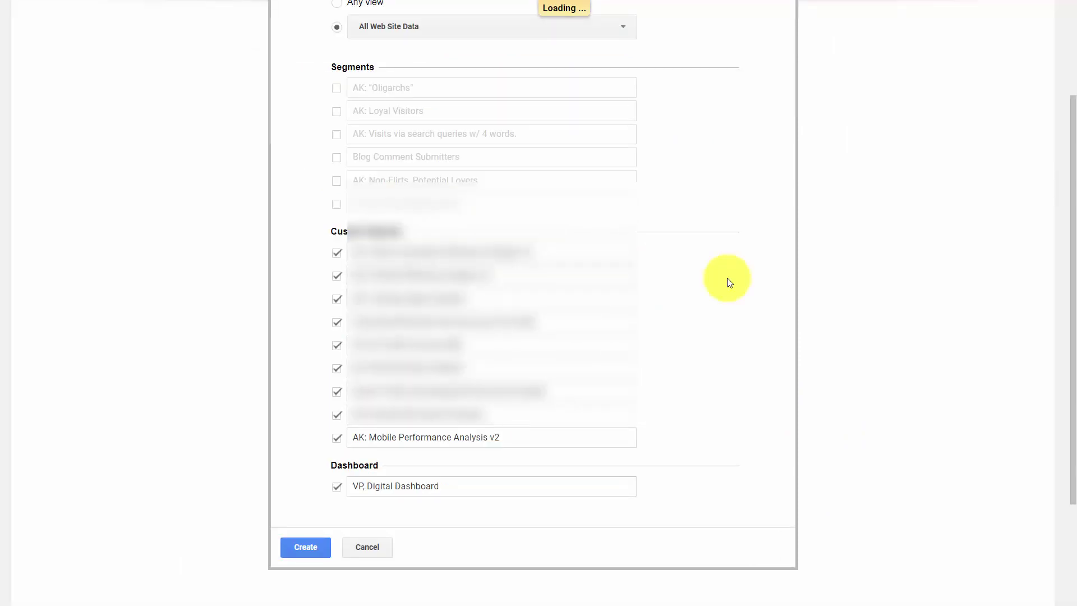
Step: Import only the All Traffic Sources ABO, E2E Paid Search and Search Traffic custom reports together with the VP, Digital Dashboard
{"action": "left_click", "coordinate": [339, 252]}
{"action": "left_click", "coordinate": [336, 276]}
{"action": "left_click", "coordinate": [337, 298]}
{"action": "left_click", "coordinate": [338, 322]}
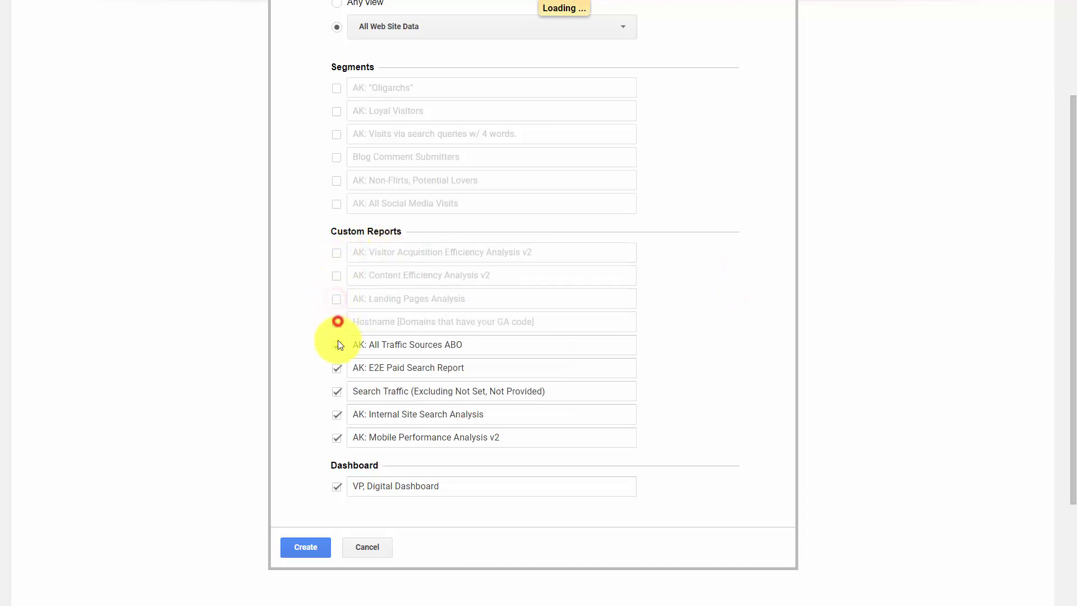
{"action": "left_click", "coordinate": [338, 345]}
{"action": "left_click", "coordinate": [337, 344]}
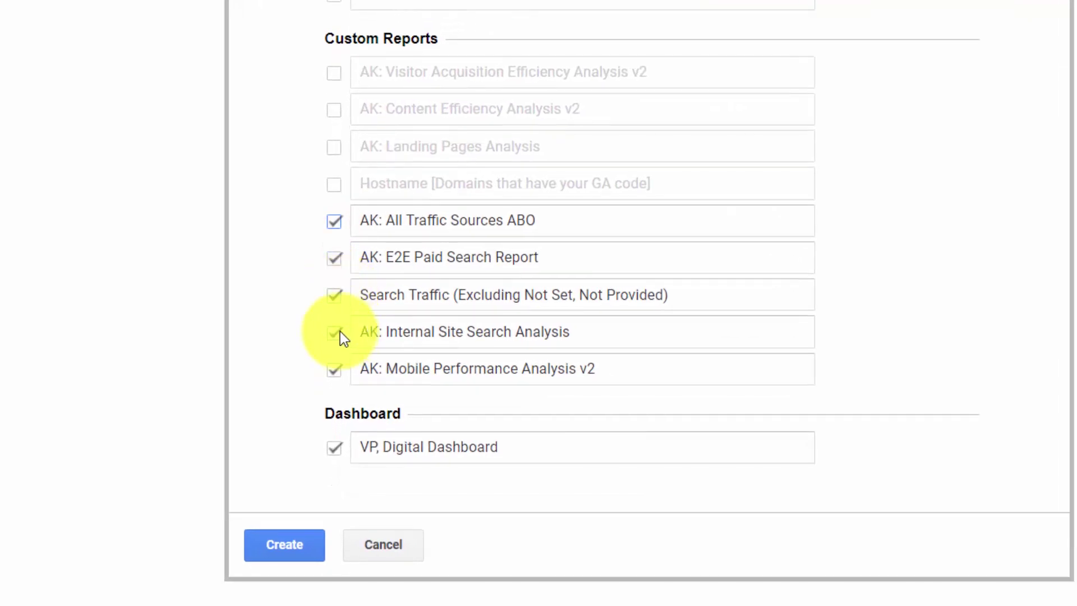
{"action": "left_click", "coordinate": [340, 332]}
{"action": "left_click", "coordinate": [342, 369]}
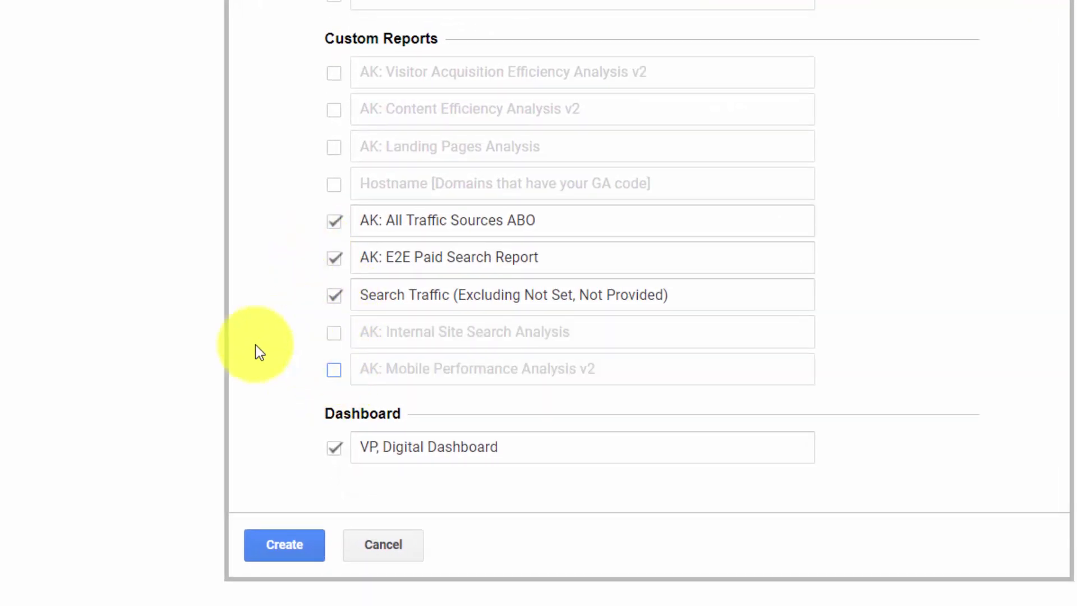
{"action": "left_click", "coordinate": [281, 547]}
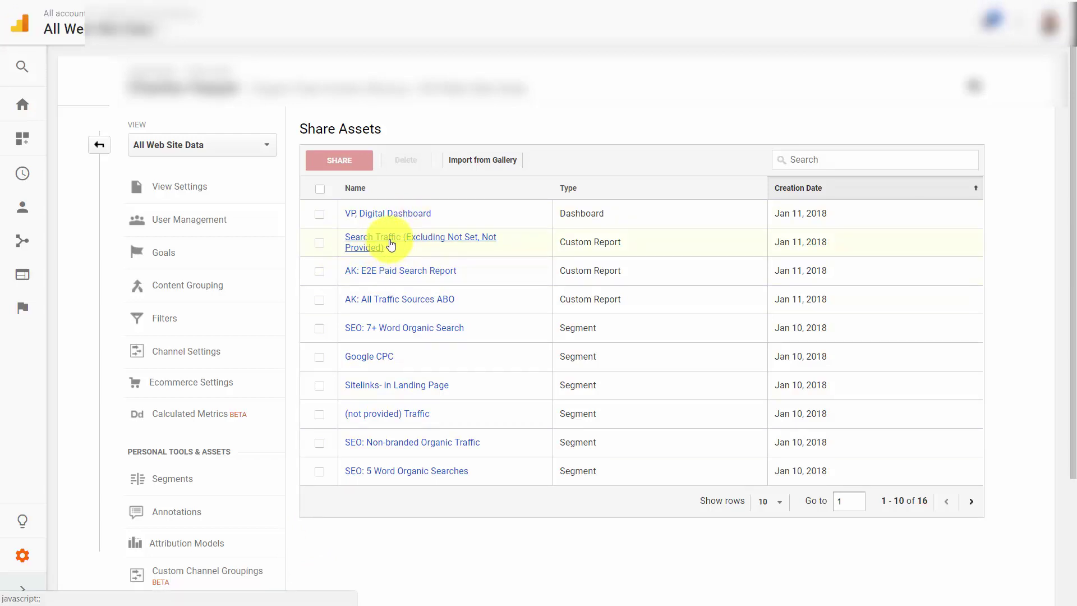
Step: Open the imported Search Traffic (Excluding Not Set, Not Provided) report and examine its sessions over the week
{"action": "left_click", "coordinate": [391, 245]}
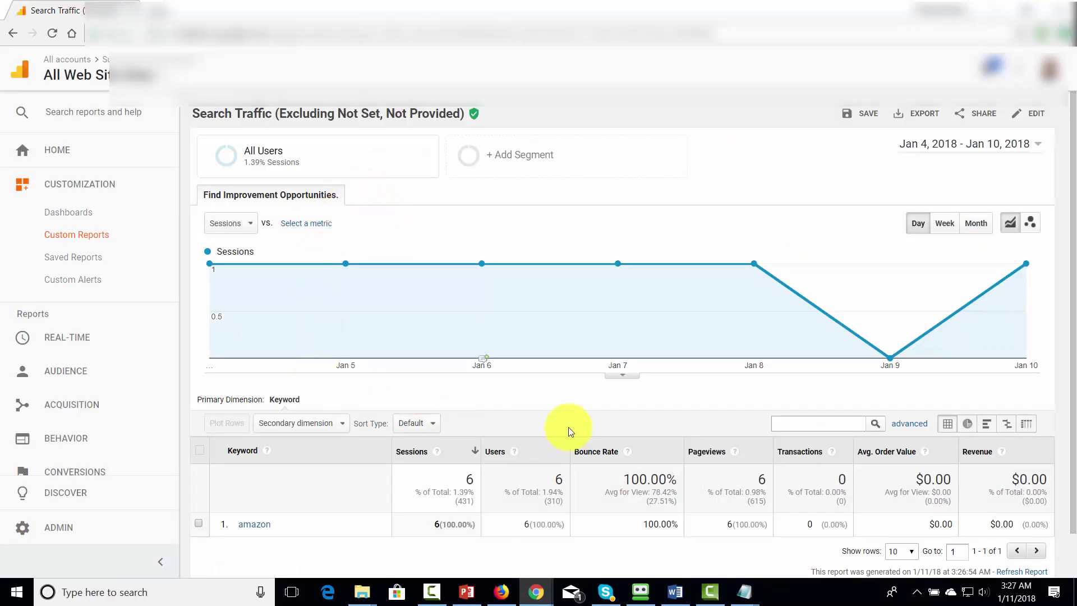
{"action": "mouse_move", "coordinate": [260, 308]}
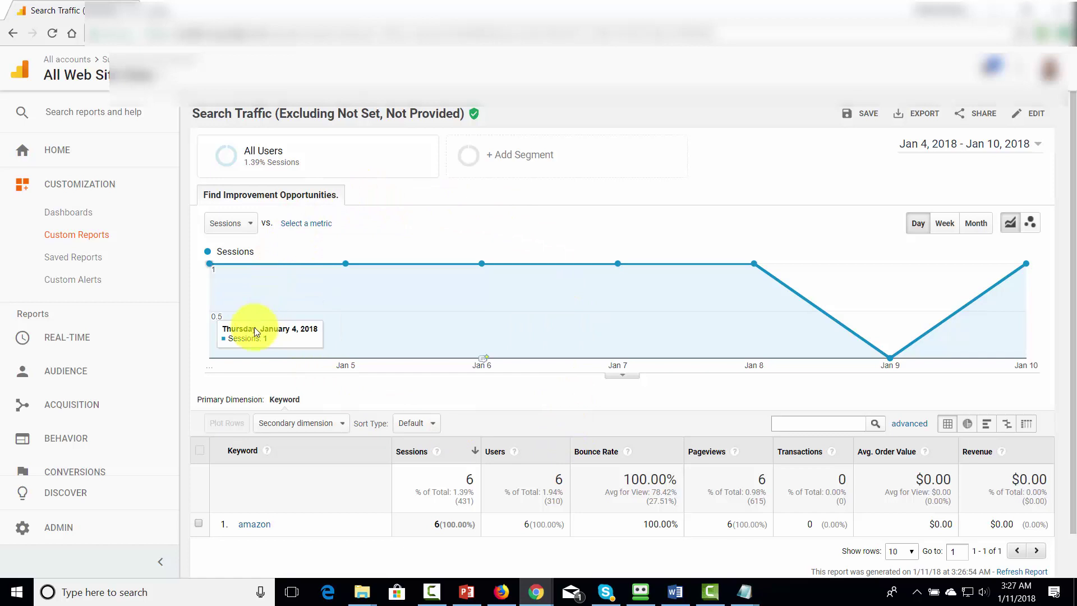
{"action": "mouse_move", "coordinate": [335, 326]}
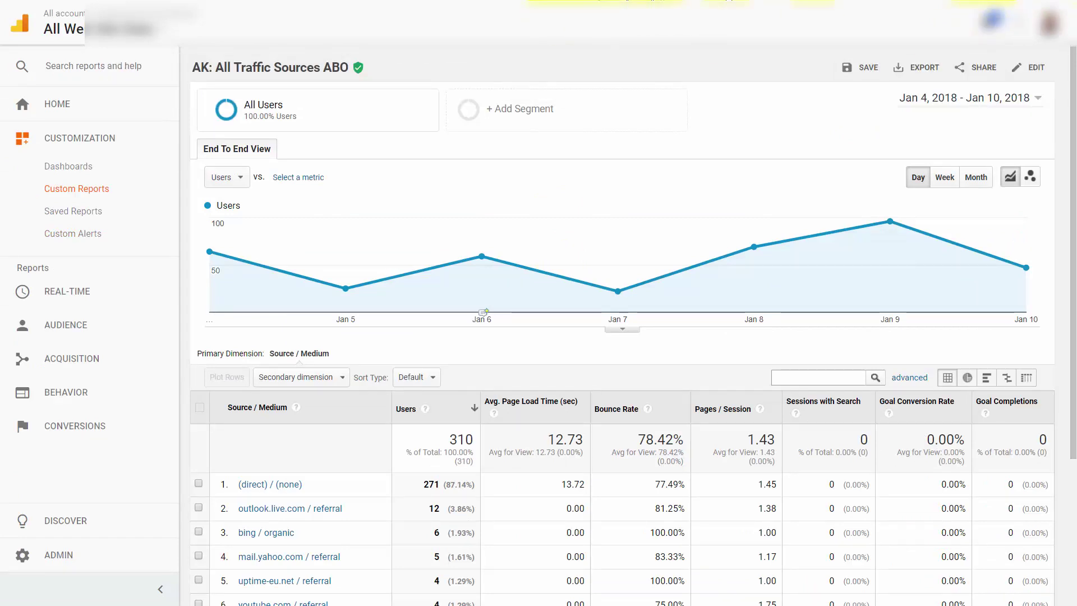
Step: Save the imported All Traffic Sources ABO report as a saved report named "AK: All Traffic Sources ABO"
{"action": "mouse_move", "coordinate": [1070, 190]}
{"action": "left_mouse_down"}
{"action": "mouse_move", "coordinate": [1072, 311]}
{"action": "mouse_move", "coordinate": [1072, 168]}
{"action": "left_mouse_up"}
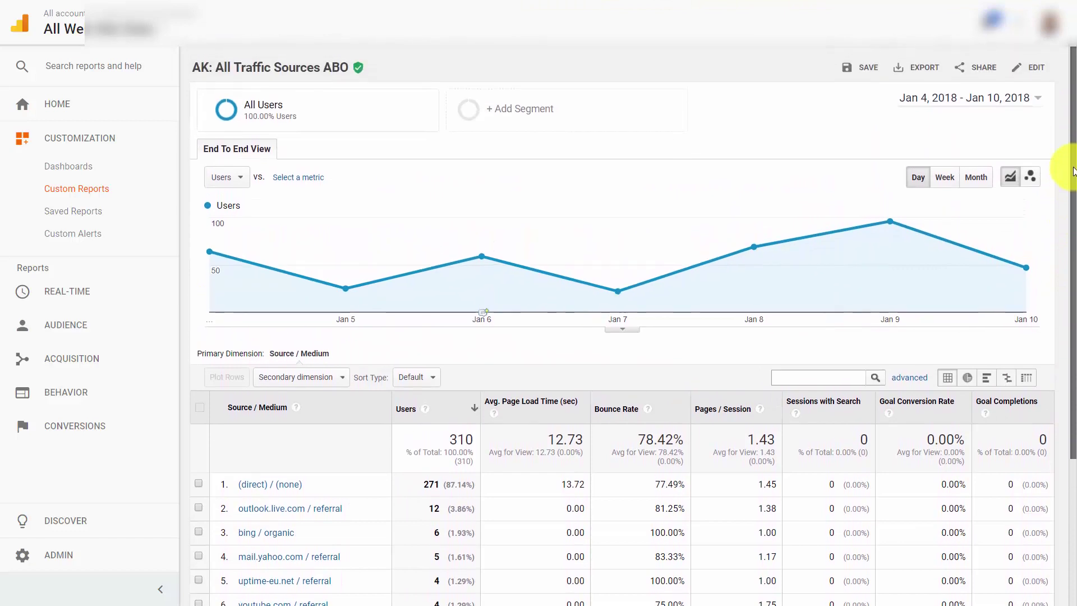
{"action": "left_click", "coordinate": [869, 69]}
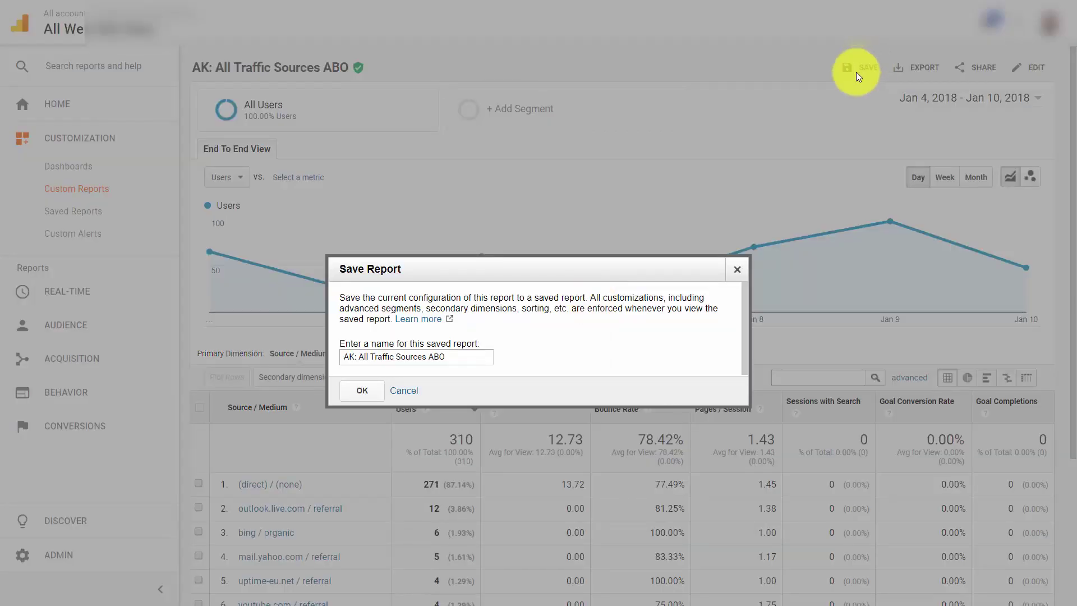
{"action": "left_click", "coordinate": [361, 395]}
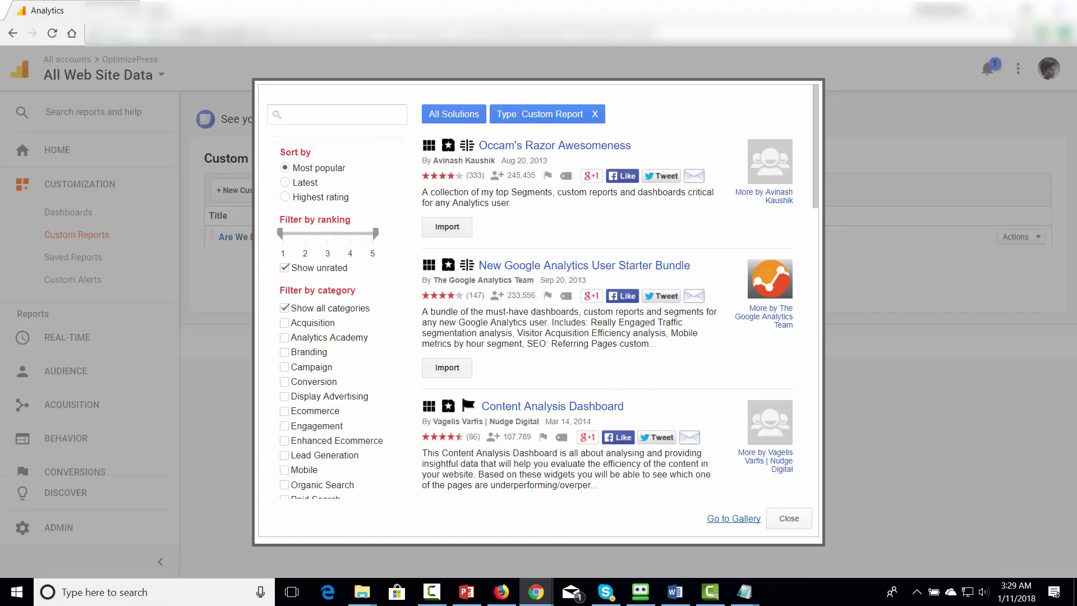
Step: Import the Acquisition: Visit and Goal Conversion by Traffic Source report from the gallery and start saving its configuration
{"action": "scroll", "coordinate": [564, 364], "scroll_direction": "down", "scroll_amount": 8}
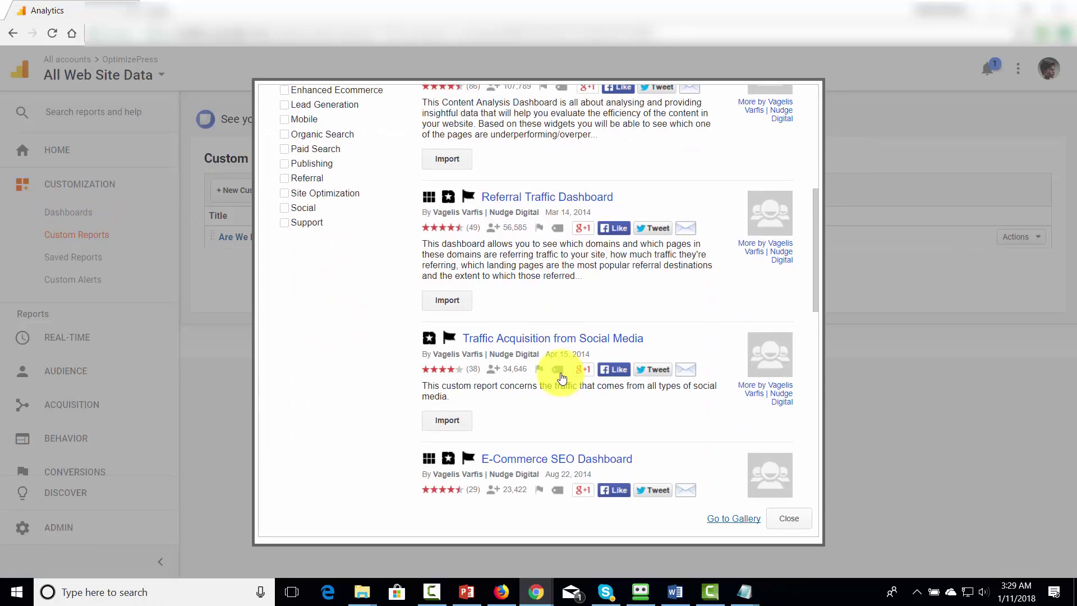
{"action": "scroll", "coordinate": [561, 344], "scroll_direction": "down", "scroll_amount": 9}
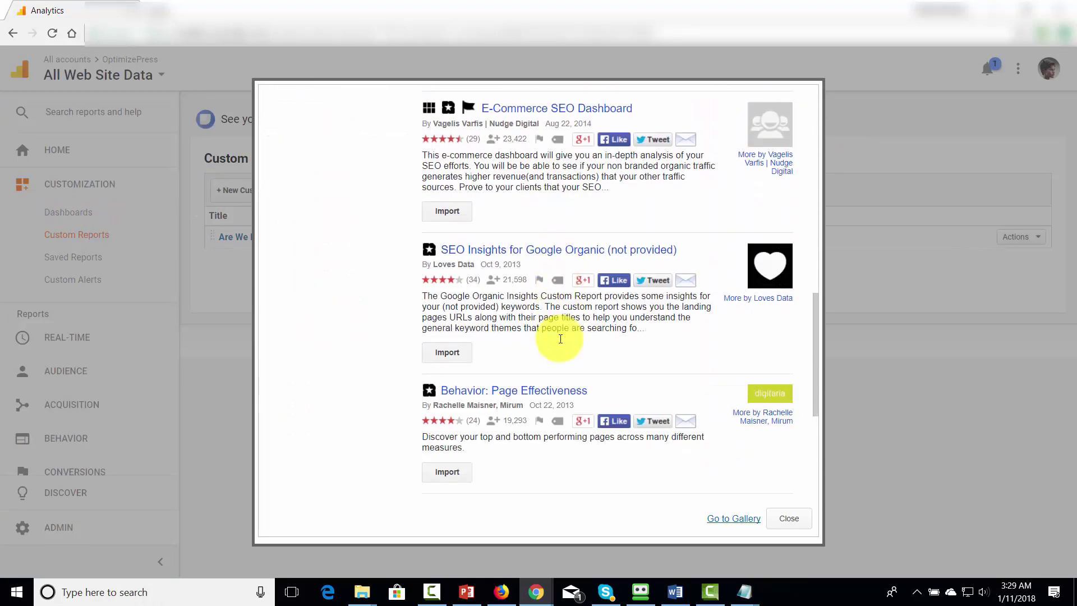
{"action": "scroll", "coordinate": [560, 338], "scroll_direction": "down", "scroll_amount": 1}
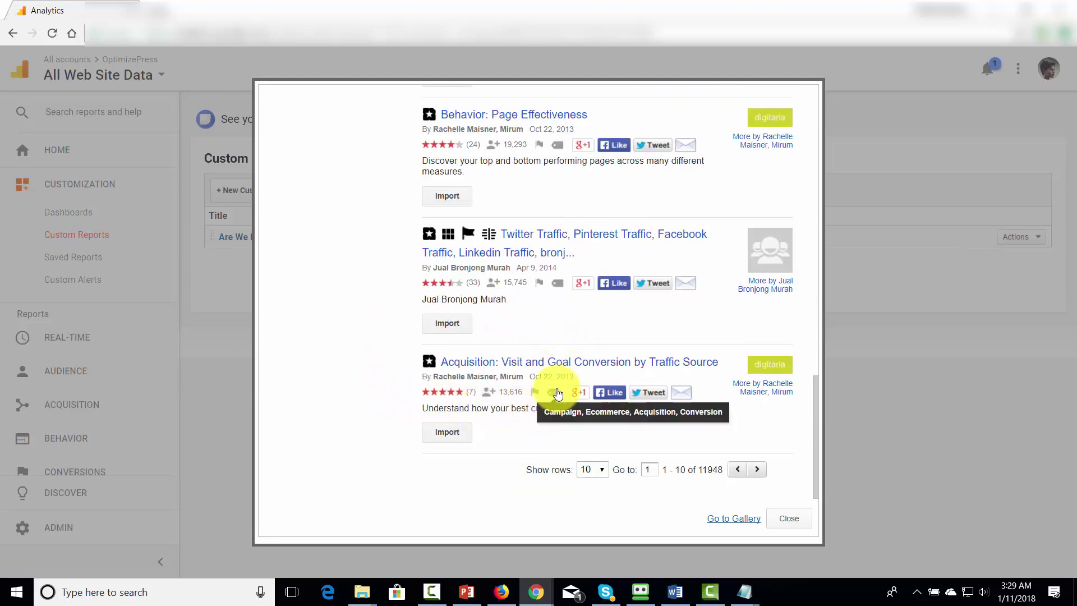
{"action": "left_click", "coordinate": [448, 433]}
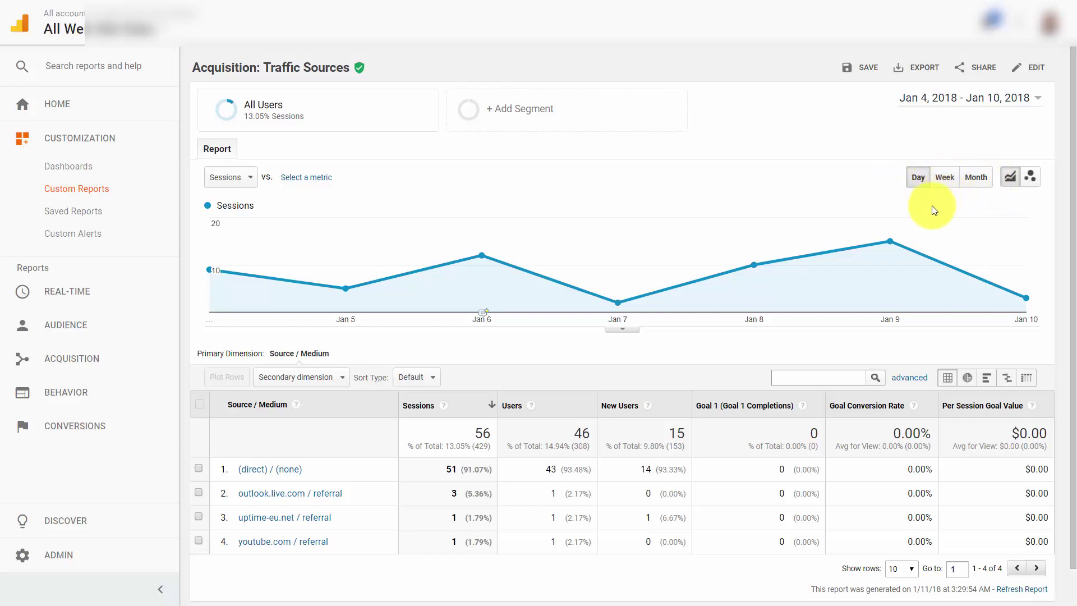
{"action": "left_click", "coordinate": [862, 77]}
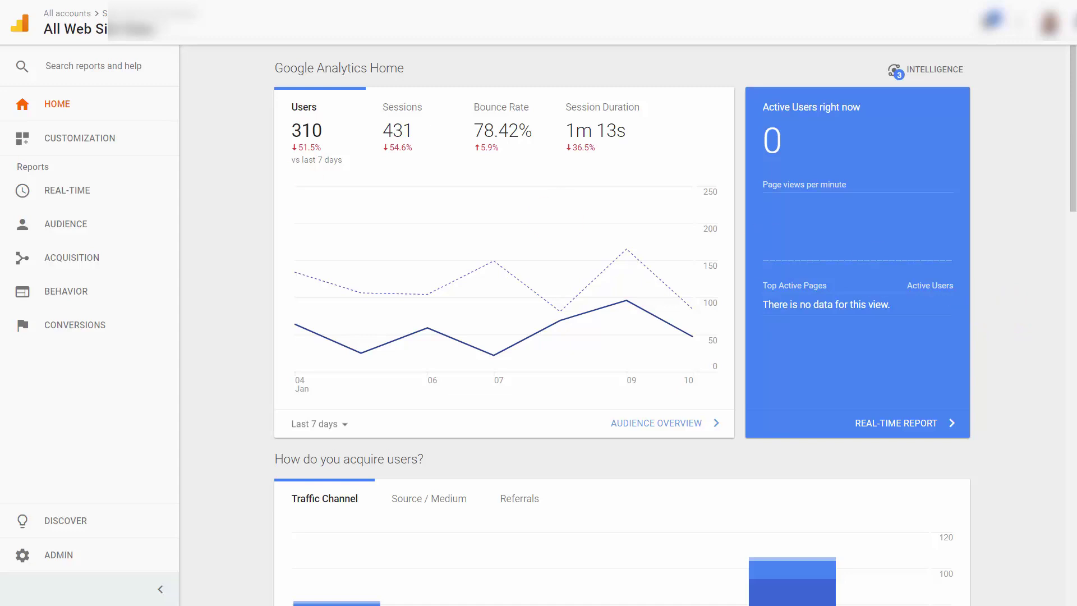
Step: Go to the management of custom alerts for All Web Site Data and create a new alert
{"action": "left_click", "coordinate": [105, 141]}
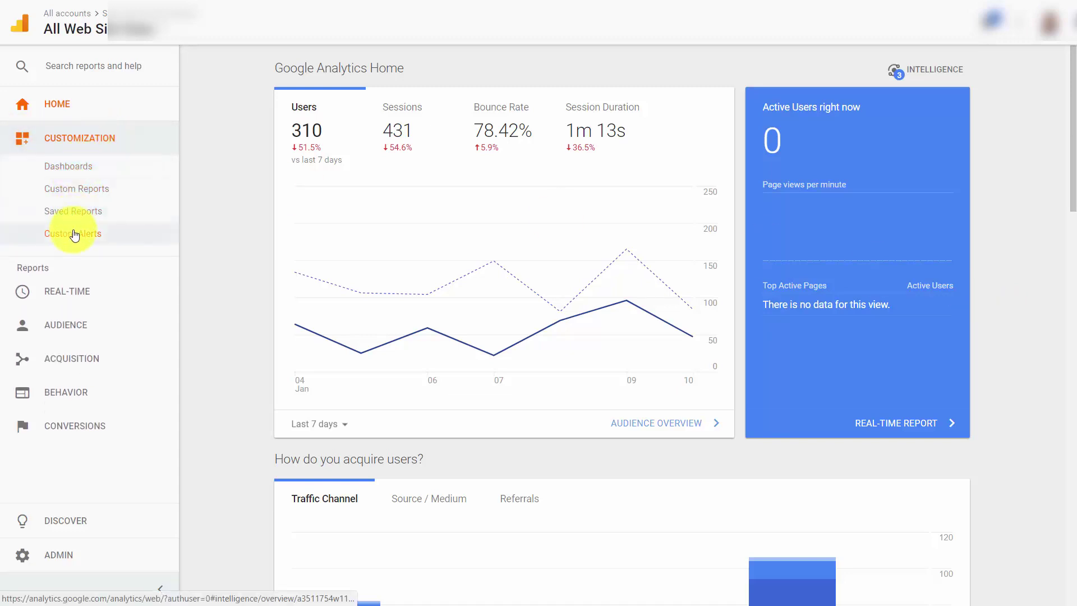
{"action": "left_click", "coordinate": [74, 235]}
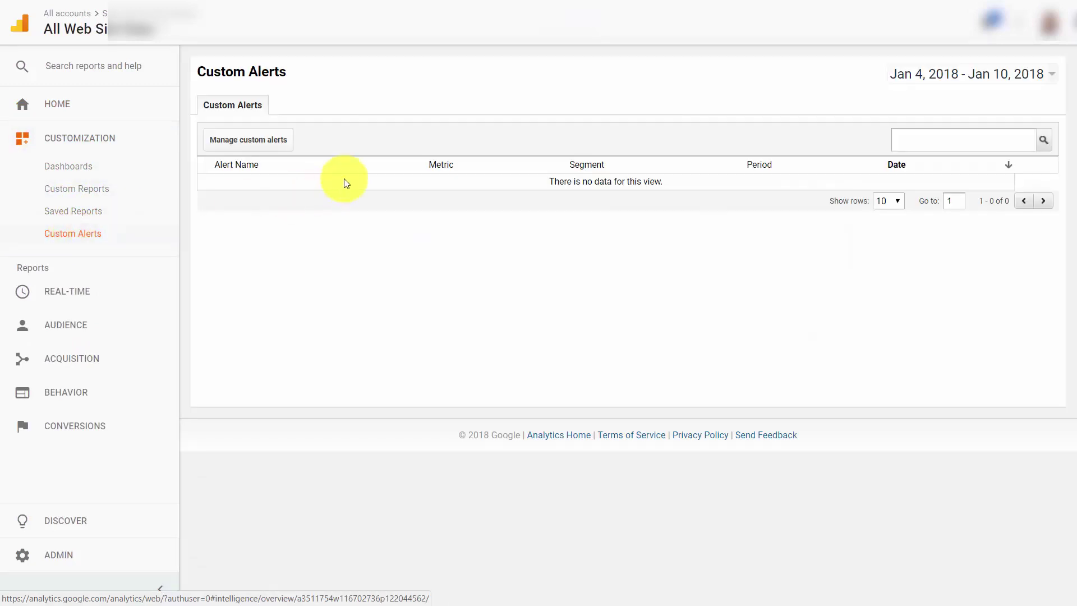
{"action": "left_click", "coordinate": [249, 141]}
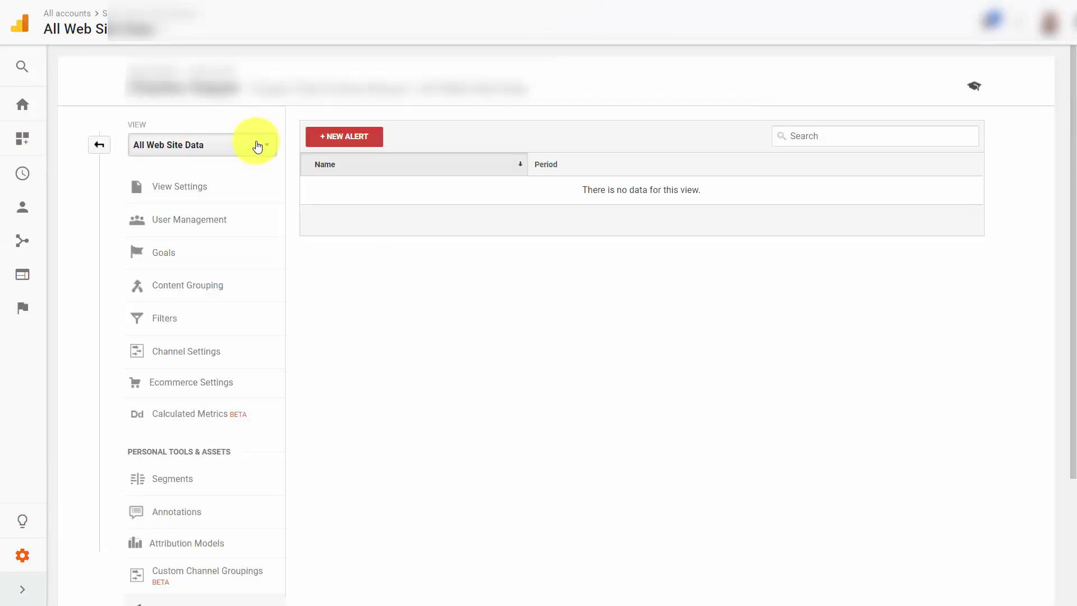
{"action": "left_click", "coordinate": [332, 138]}
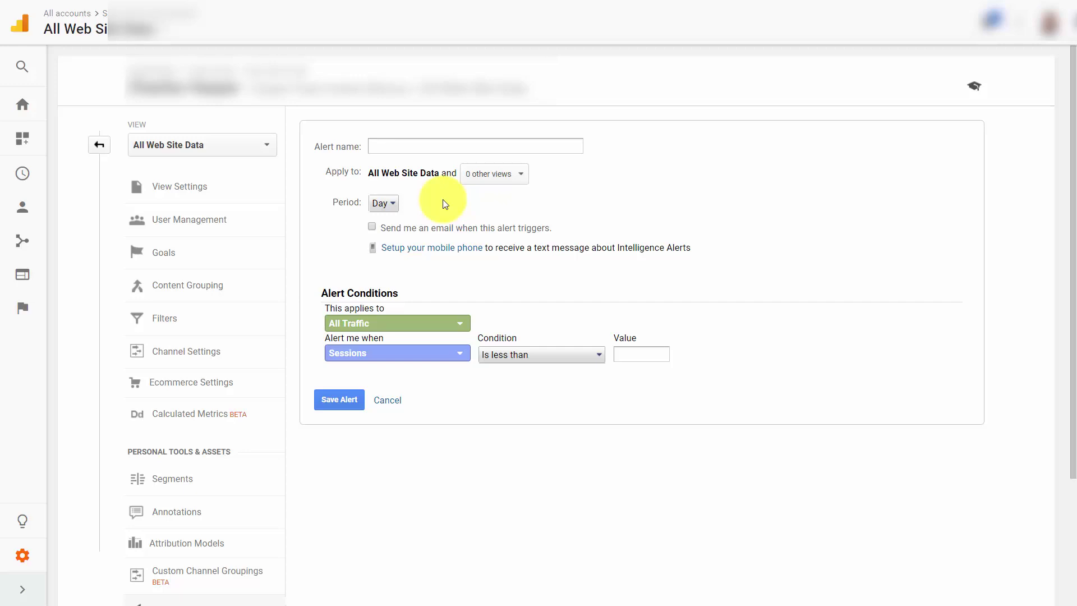
Step: Keep the alert's period at Day, name it "Goal Reached Opt-In" and have an email sent when it triggers
{"action": "left_click", "coordinate": [385, 204]}
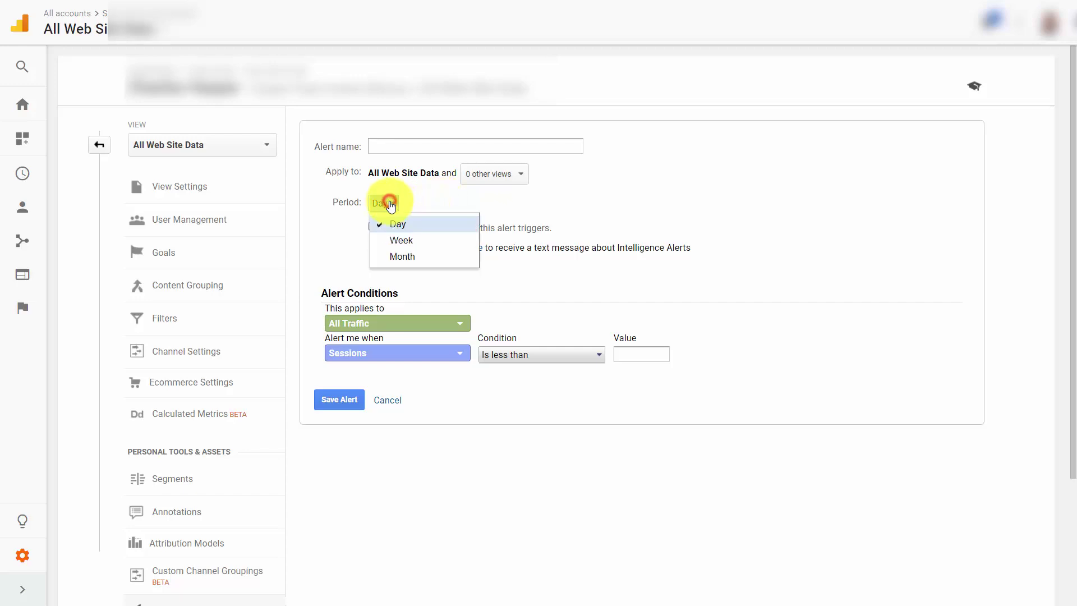
{"action": "left_click", "coordinate": [390, 204]}
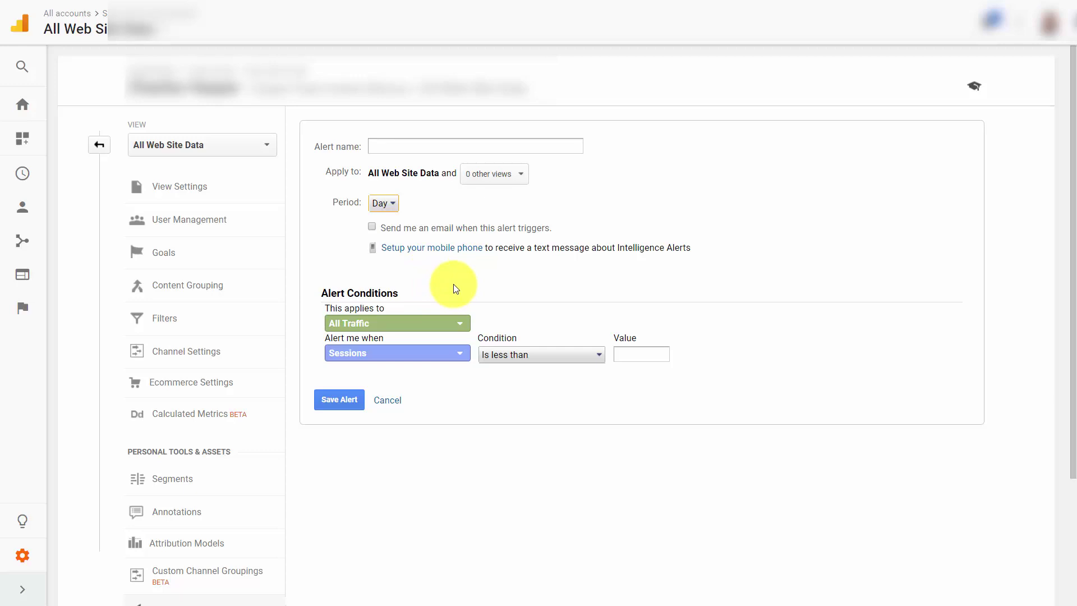
{"action": "scroll", "coordinate": [455, 289], "scroll_direction": "down", "scroll_amount": 5}
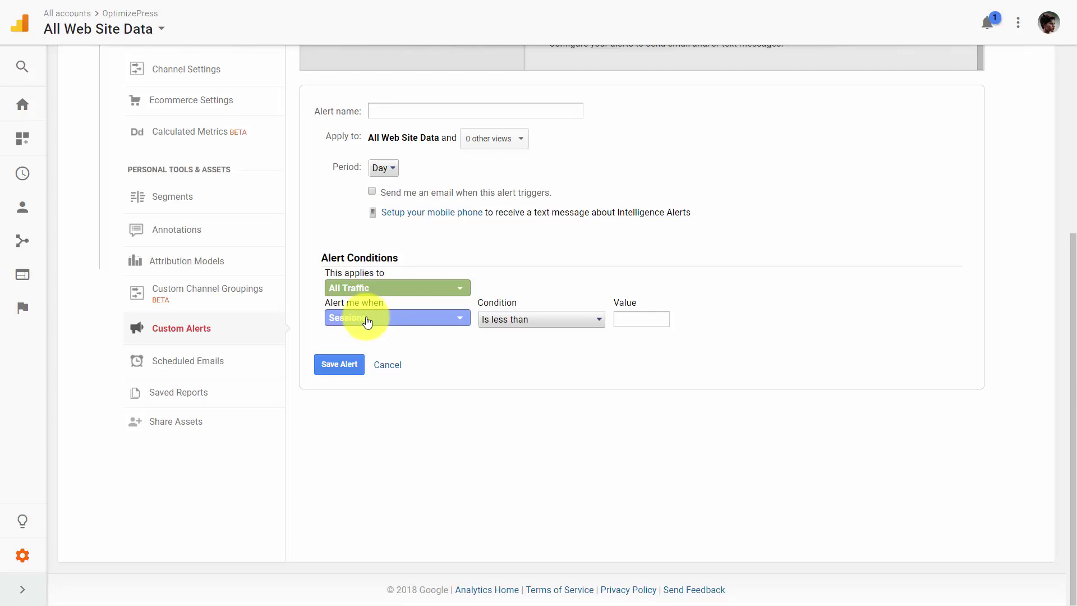
{"action": "left_click", "coordinate": [387, 108]}
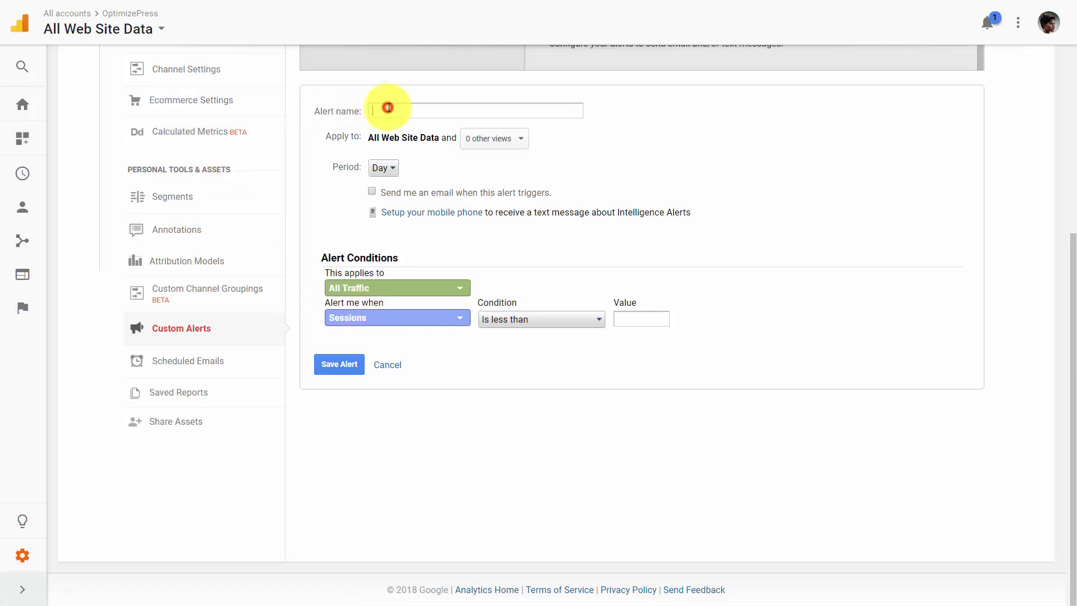
{"action": "type", "text": "Goal Reached Opt-In"}
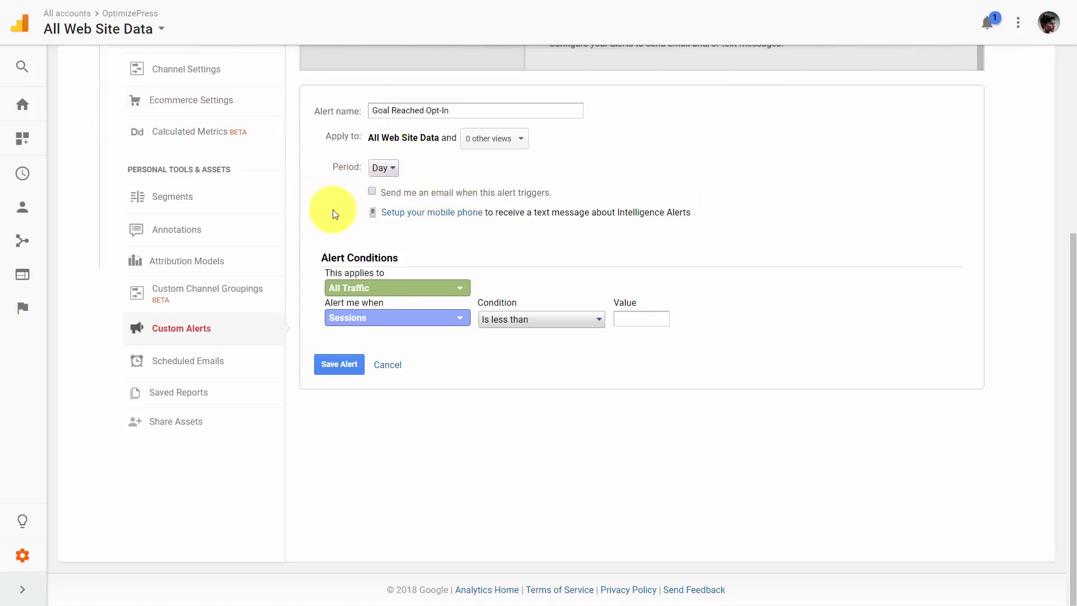
{"action": "left_click", "coordinate": [372, 192]}
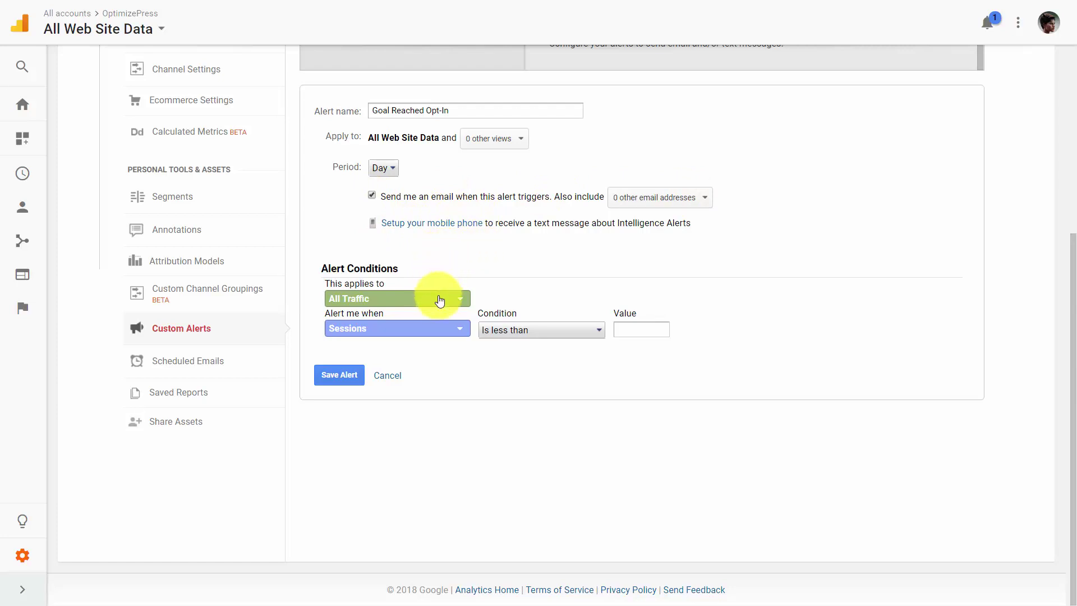
Step: Set the alert's metric to Sales Made (Goal 2 Conversion Rate) for all traffic
{"action": "left_click", "coordinate": [451, 329]}
{"action": "left_click_drag", "start_coordinate": [466, 360], "coordinate": [462, 382]}
{"action": "left_click", "coordinate": [353, 452]}
{"action": "left_click", "coordinate": [379, 422]}
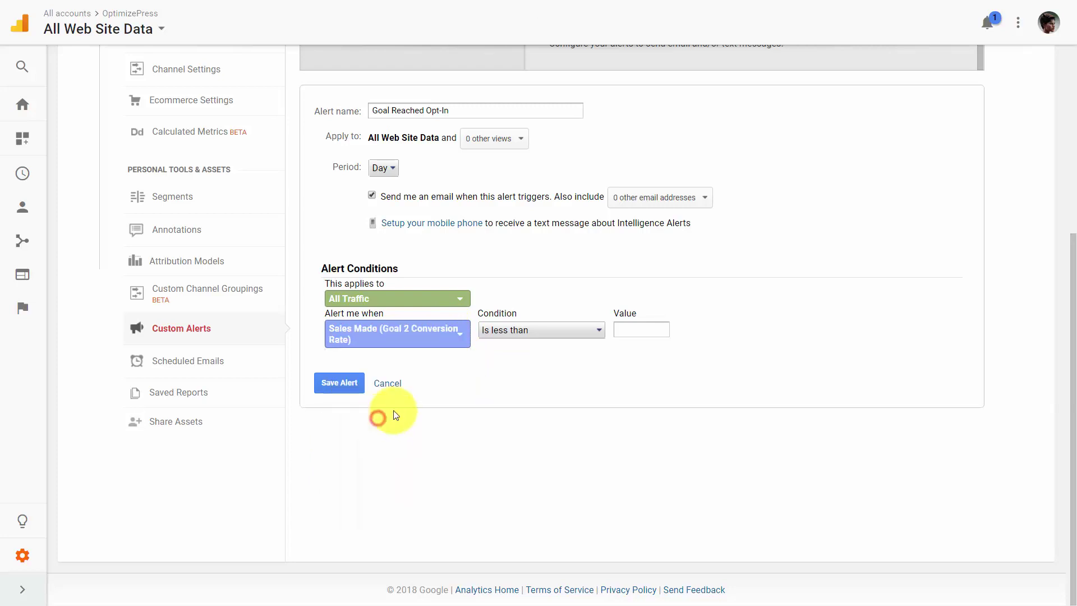
Step: Make the alert trigger when the value is greater than 270 and save the alert
{"action": "left_click", "coordinate": [584, 333]}
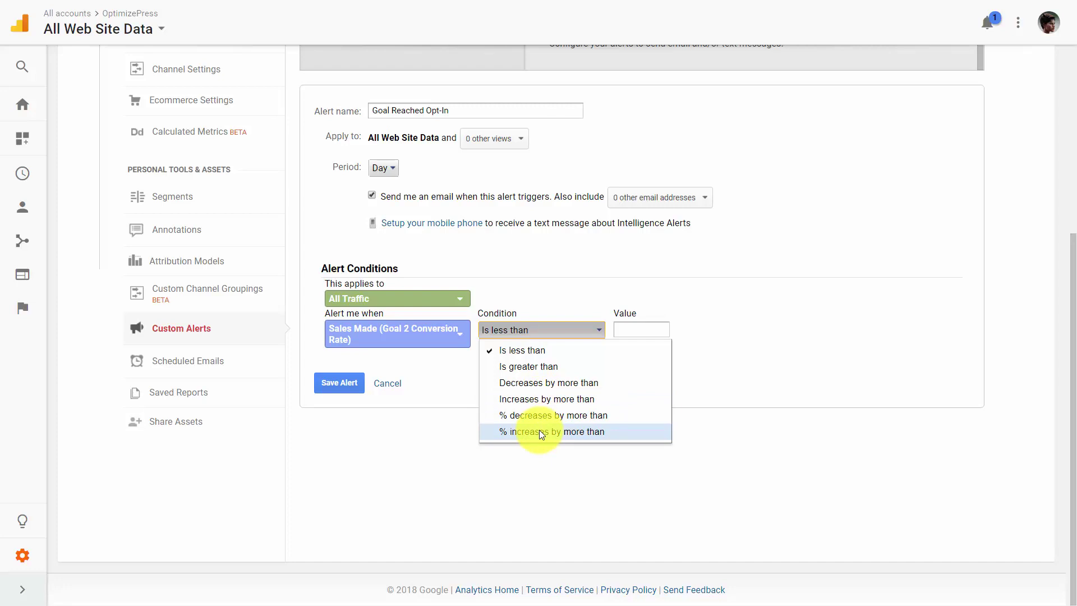
{"action": "left_click", "coordinate": [579, 275]}
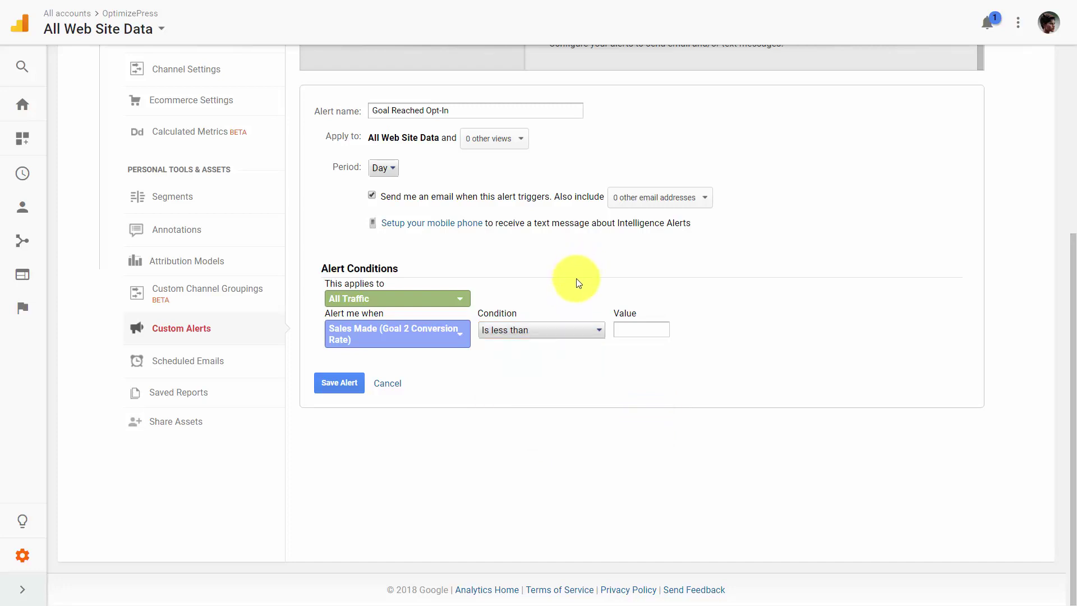
{"action": "left_click", "coordinate": [585, 332]}
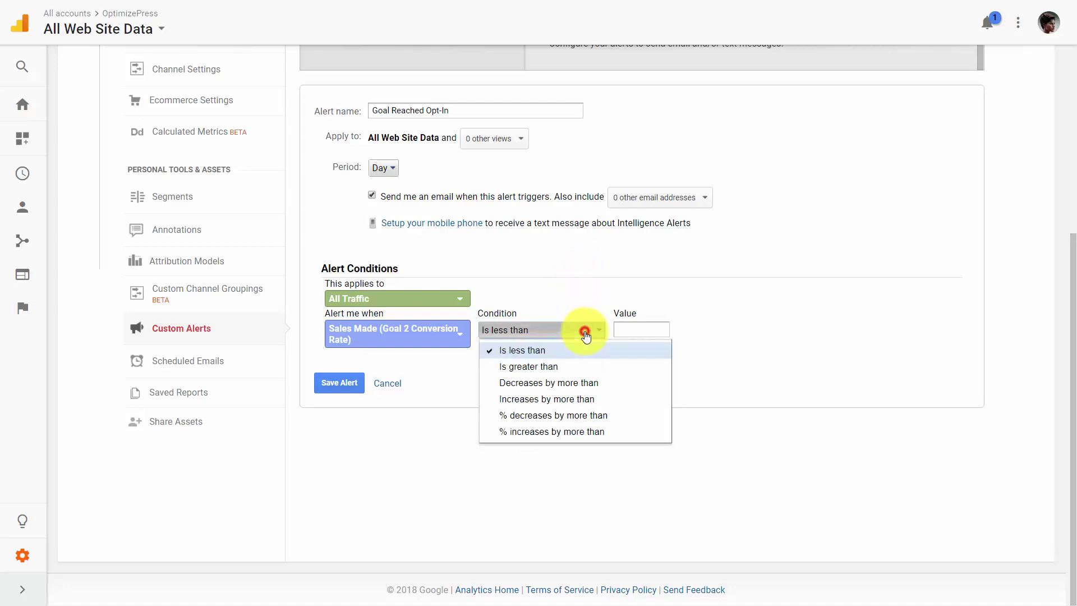
{"action": "left_click", "coordinate": [557, 368]}
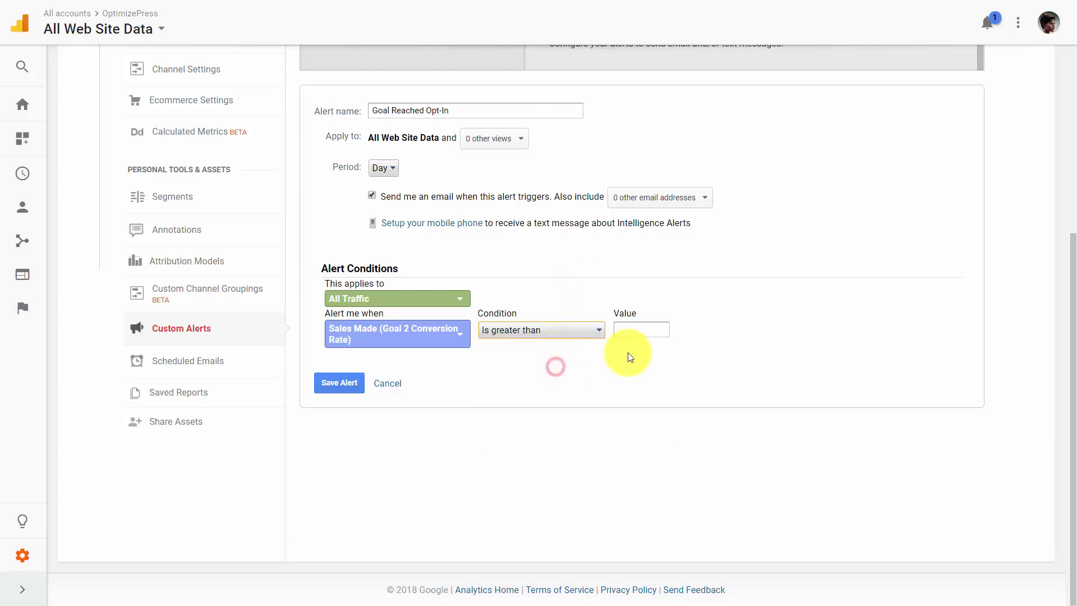
{"action": "left_click", "coordinate": [641, 329]}
{"action": "type", "text": "270"}
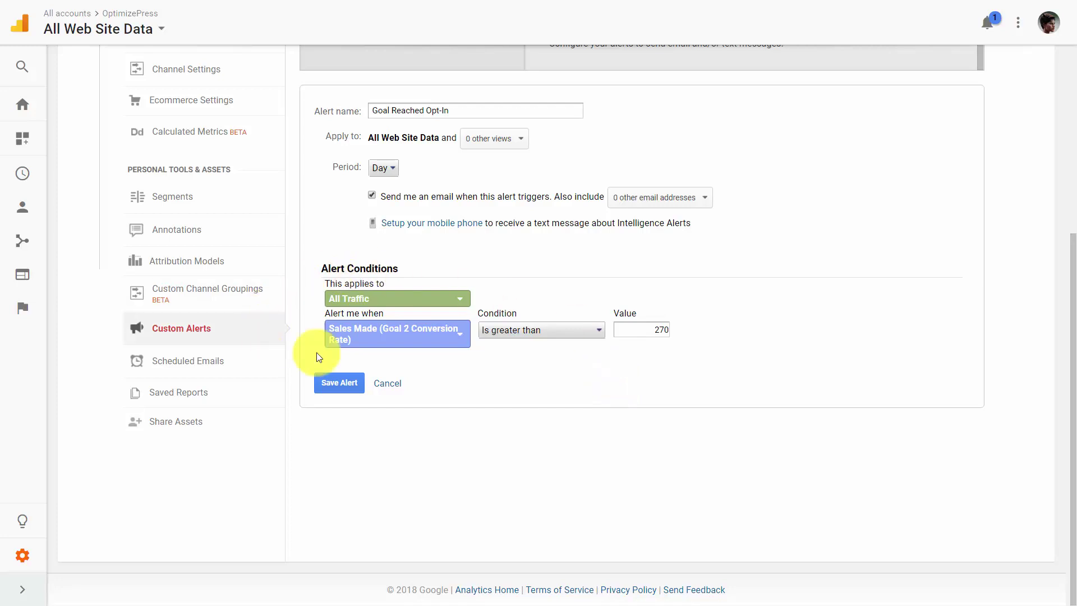
{"action": "left_click", "coordinate": [337, 383]}
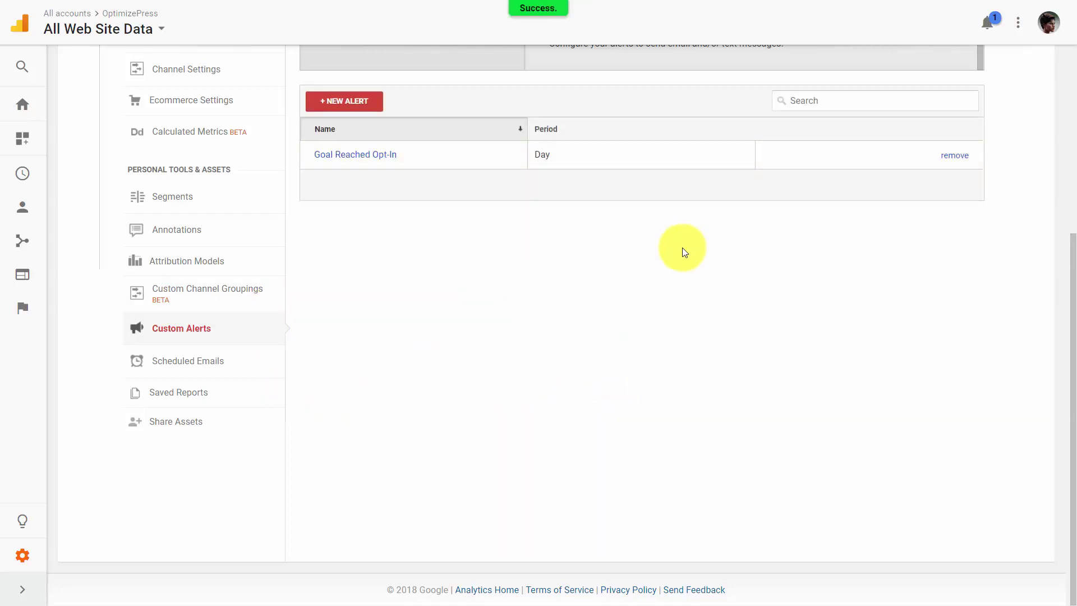
Step: Create a second custom alert that monitors Opt-In (Goal 1 Conversion Rate) for all traffic
{"action": "left_click", "coordinate": [362, 105]}
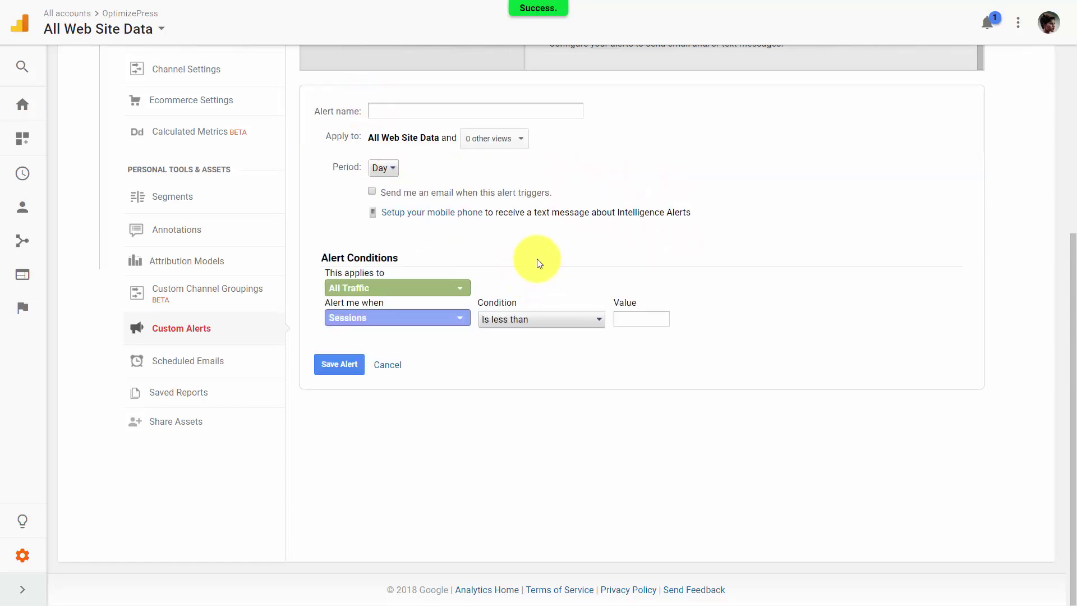
{"action": "left_click", "coordinate": [449, 324]}
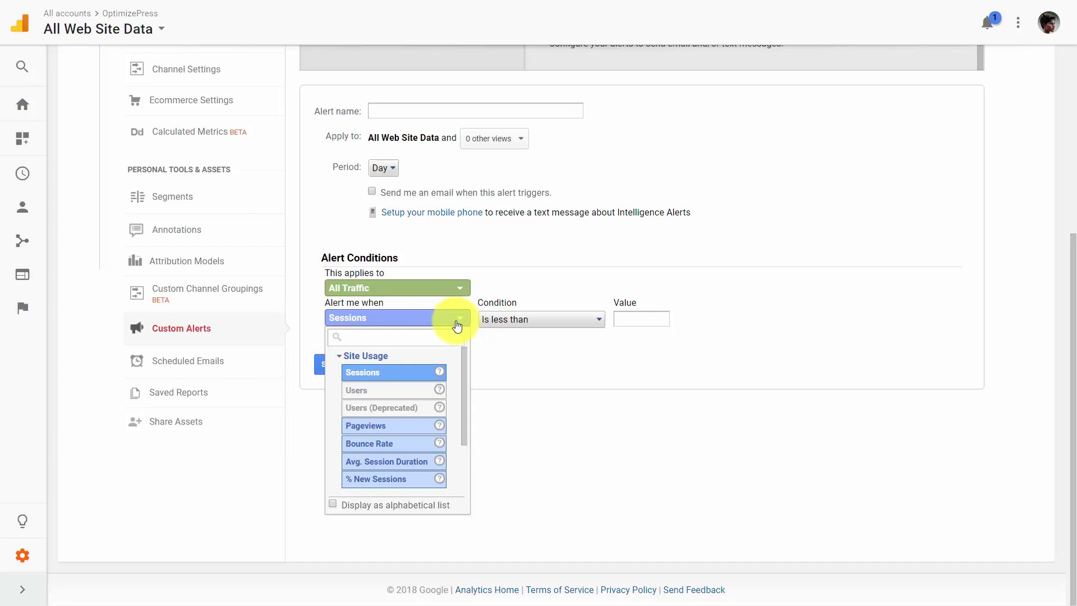
{"action": "left_click", "coordinate": [472, 372]}
{"action": "left_click", "coordinate": [427, 324]}
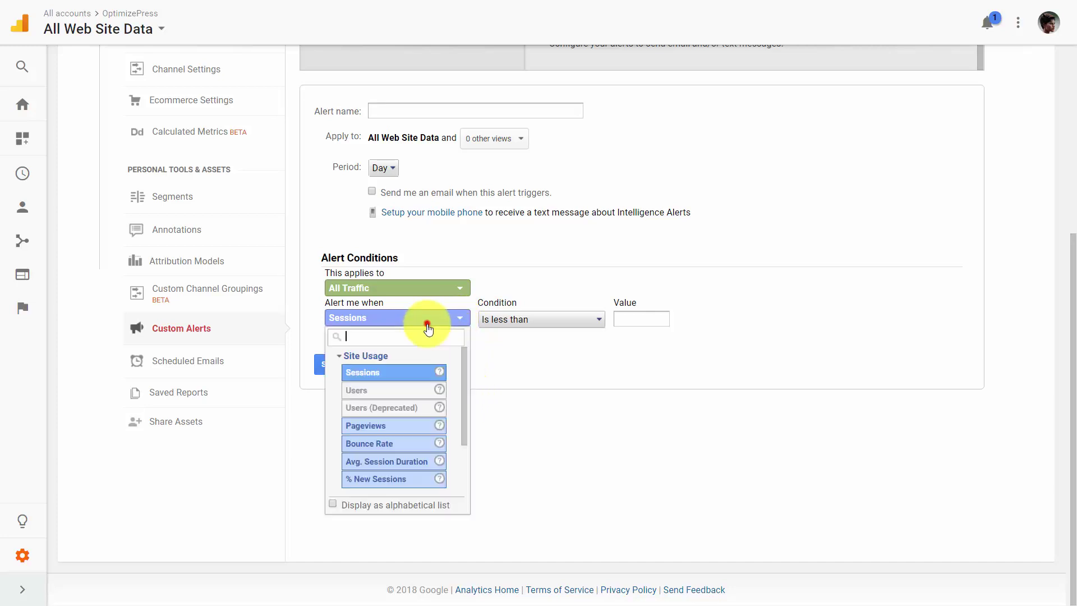
{"action": "left_click", "coordinate": [464, 385]}
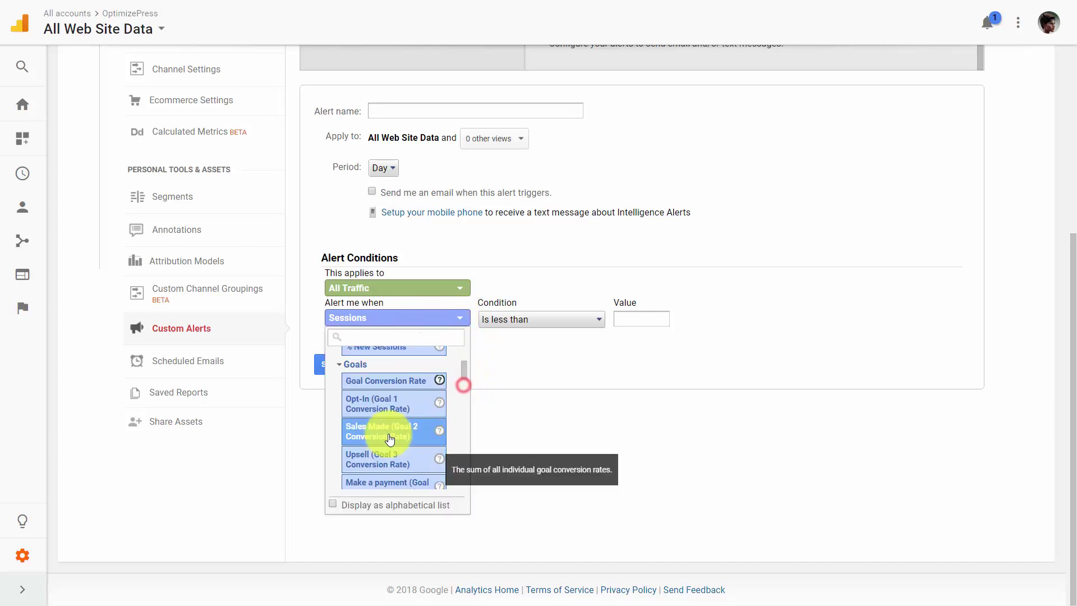
{"action": "left_click", "coordinate": [378, 410]}
Step: Set the second alert's condition to increases by more than .01 compared to the same day in the previous week
{"action": "left_click", "coordinate": [593, 319]}
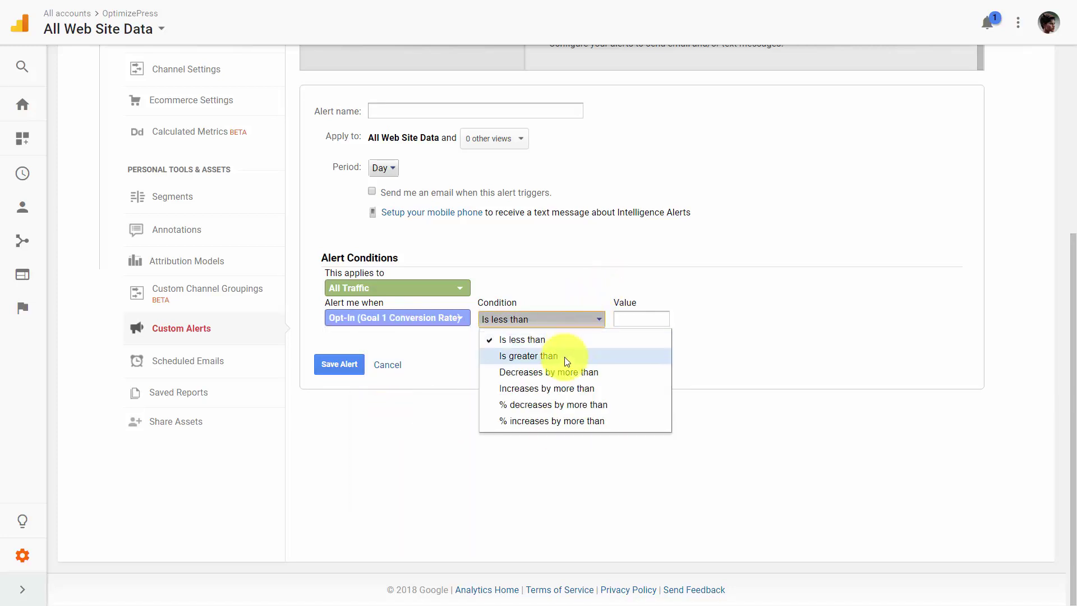
{"action": "left_click", "coordinate": [557, 388]}
{"action": "left_click", "coordinate": [629, 318]}
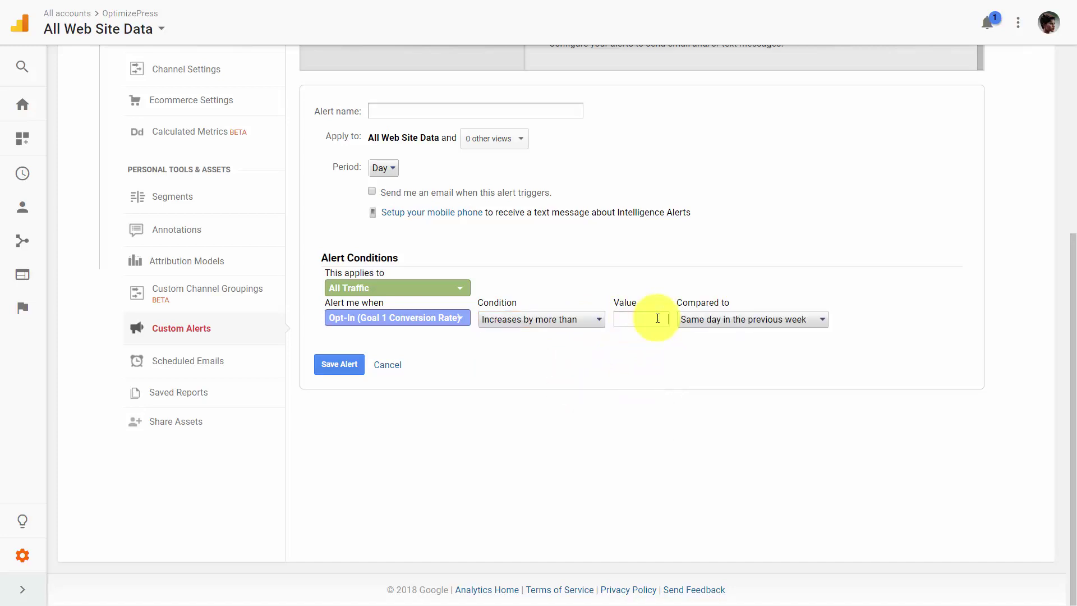
{"action": "type", "text": ".01"}
{"action": "key", "text": "Tab"}
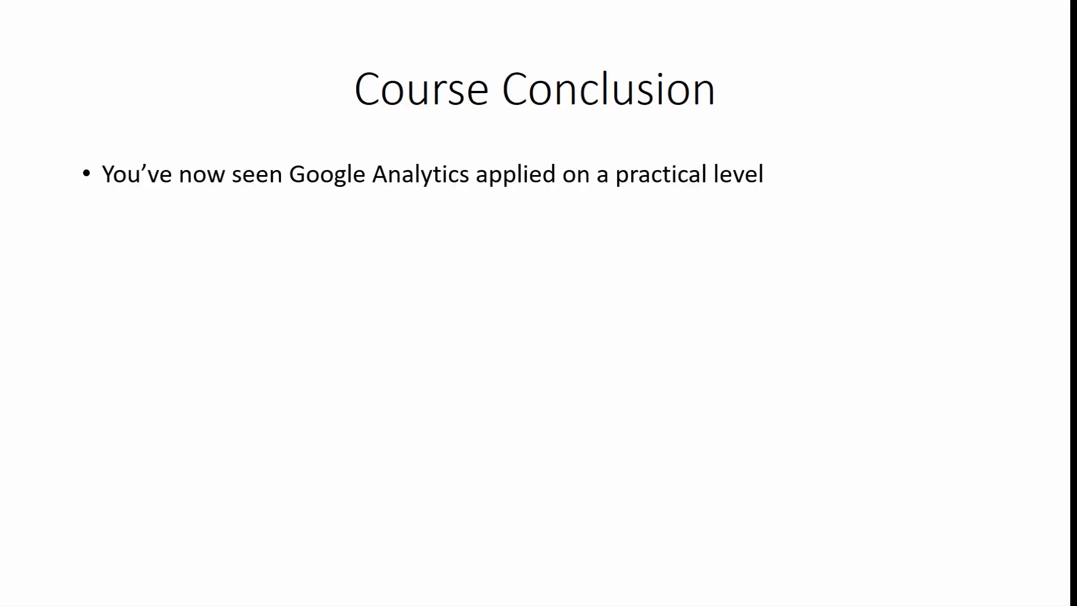
{"action": "key", "text": "Right"}
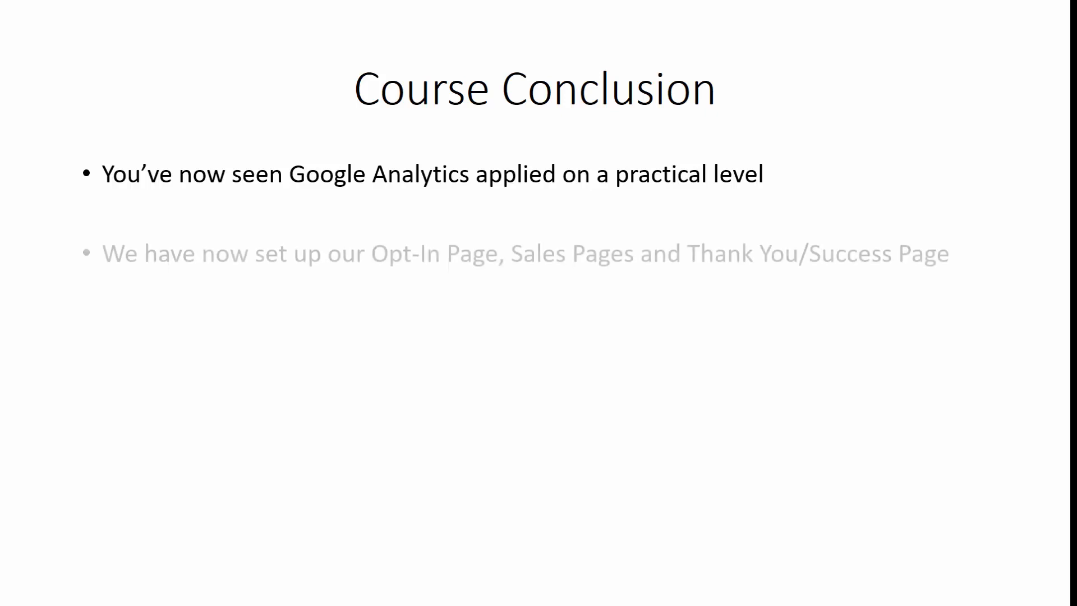